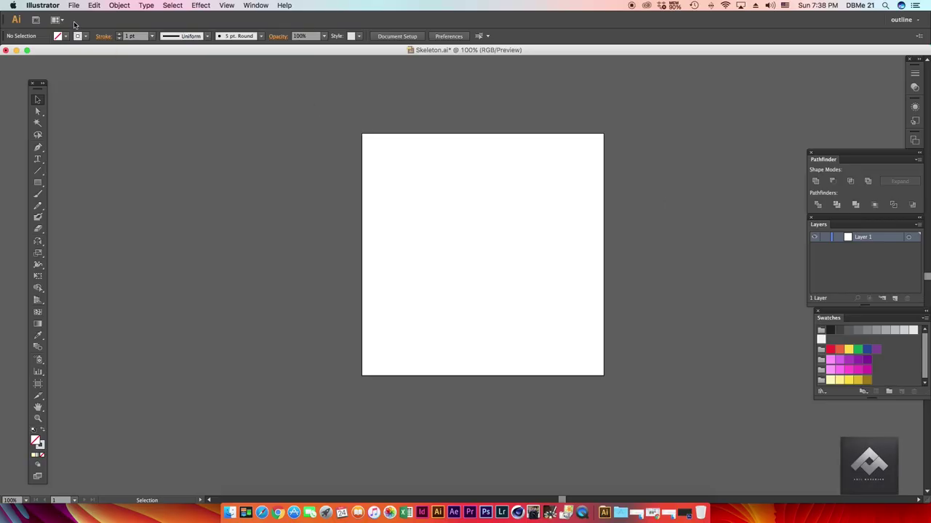
# - Open the File menu of the Skeleton.ai document
pyautogui.click(74, 5)
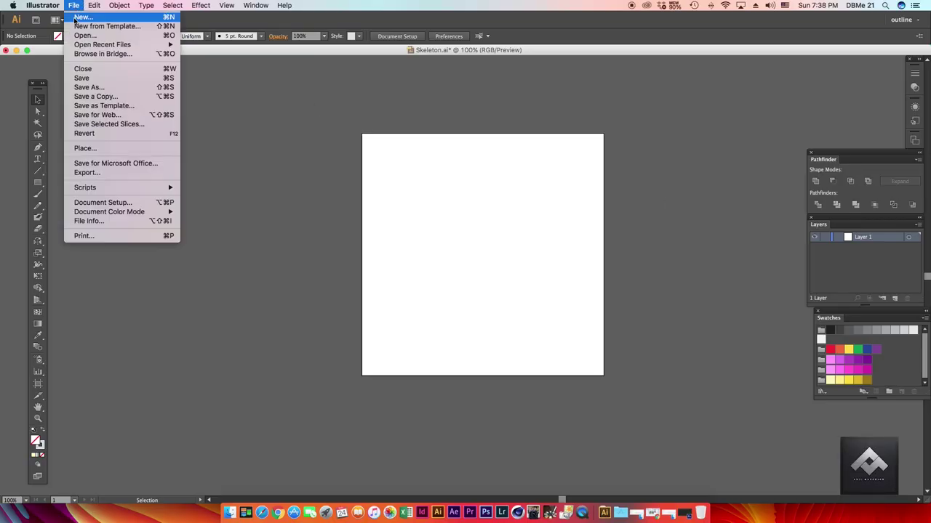
# - Place skeleton_1.jpg and scale it down to fit the artboard
pyautogui.click(85, 149)
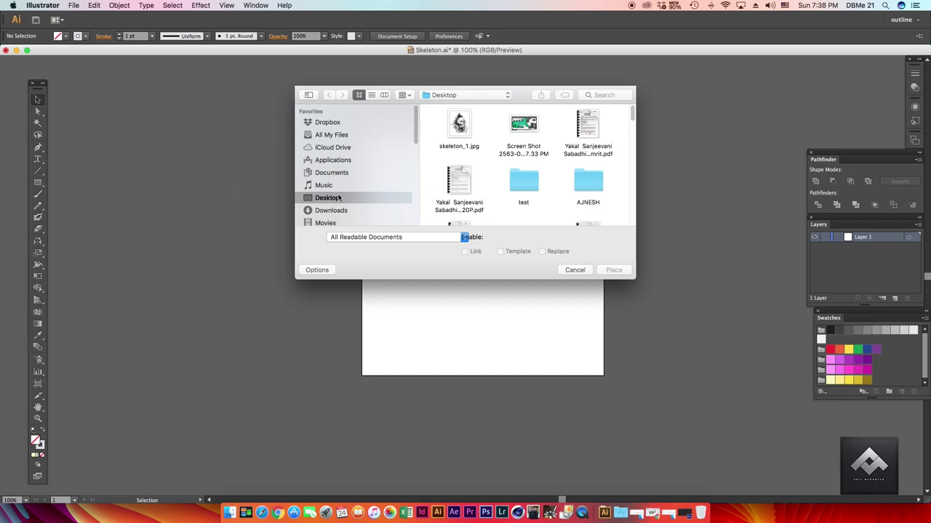
pyautogui.doubleClick(460, 131)
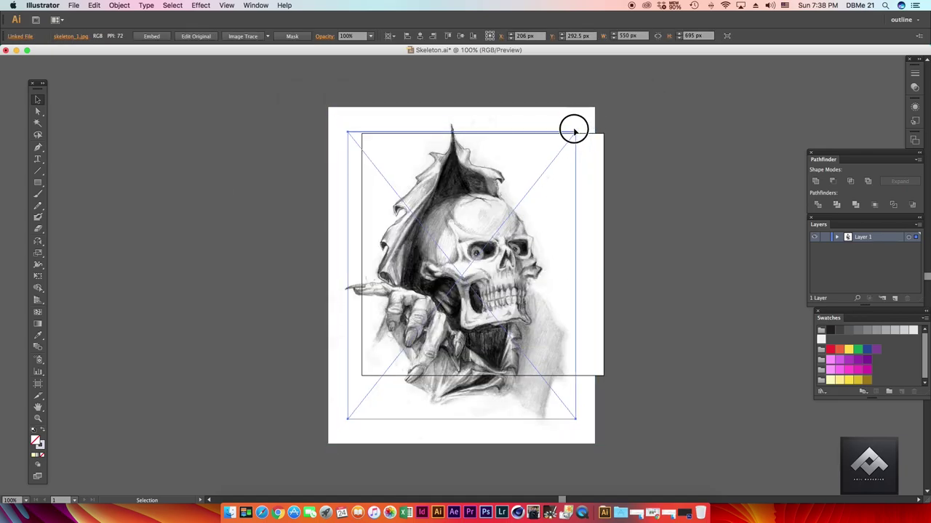
pyautogui.moveTo(594, 107)
pyautogui.mouseDown()
pyautogui.moveTo(594, 138)
pyautogui.moveTo(582, 150)
pyautogui.mouseUp()
pyautogui.moveTo(541, 196); pyautogui.dragTo(538, 202)
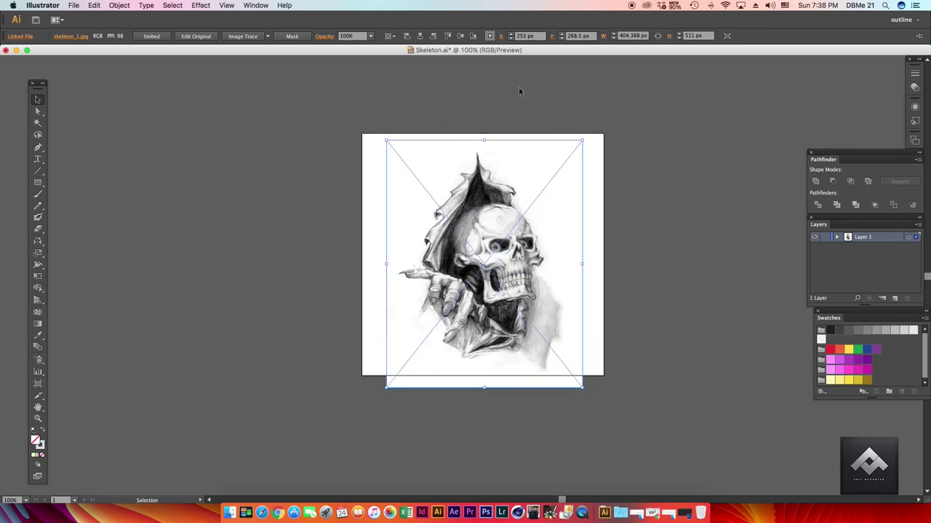
pyautogui.click(673, 159)
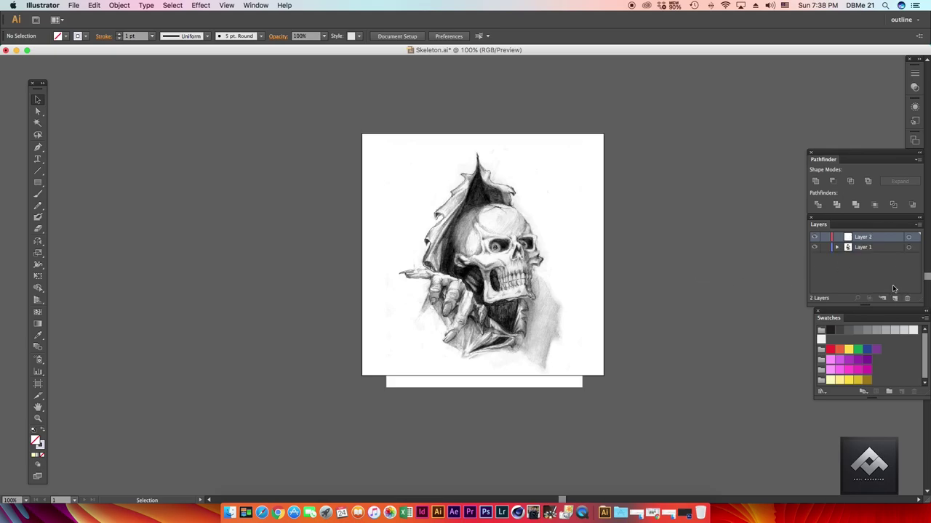
# - Move Layer 2 below the sketch's layer and fade the sketch to 30% opacity
pyautogui.moveTo(871, 243); pyautogui.dragTo(871, 254)
pyautogui.click(557, 246)
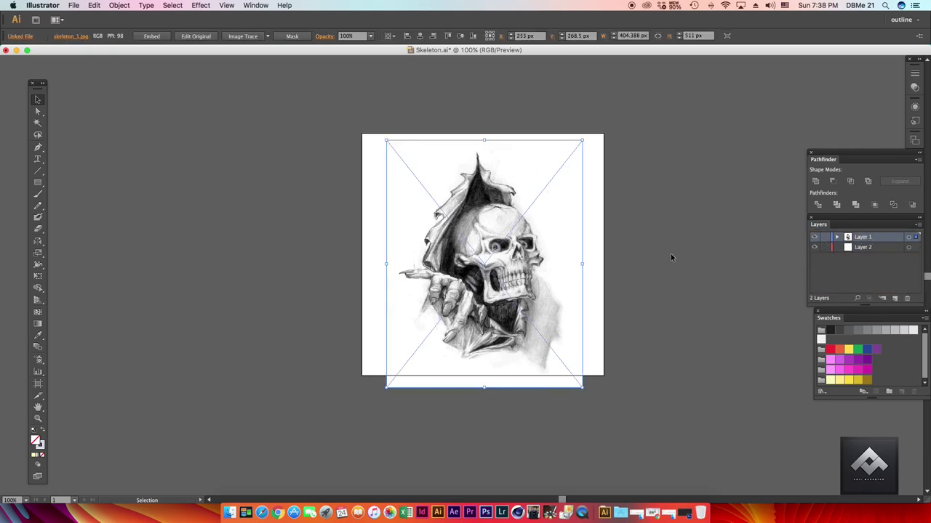
pyautogui.click(370, 36)
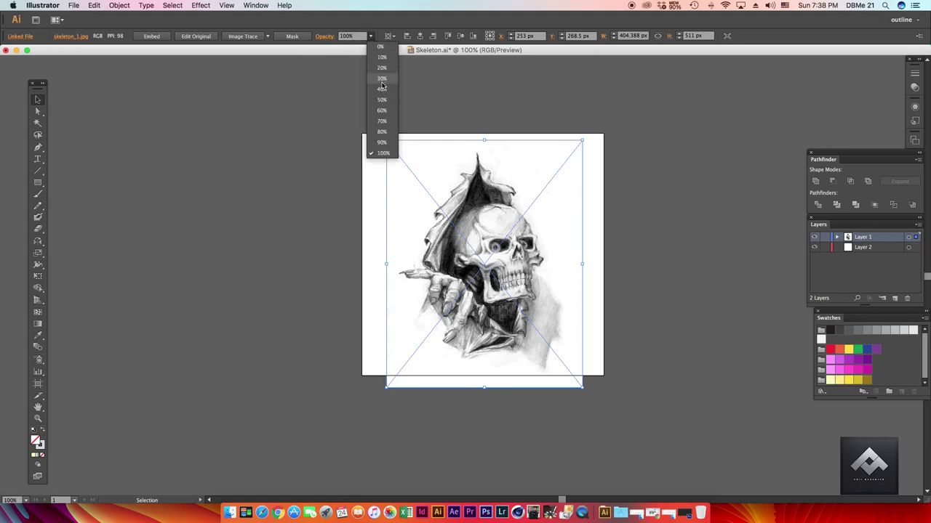
pyautogui.click(386, 79)
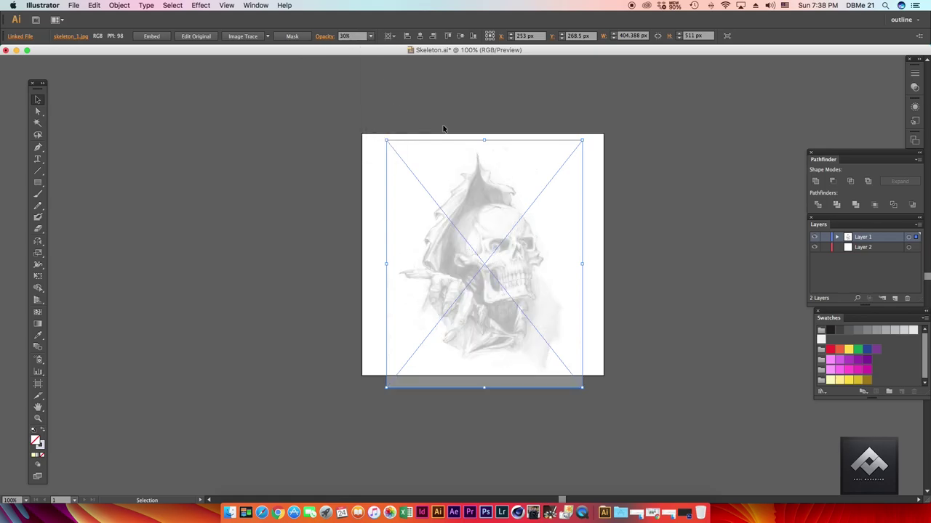
pyautogui.click(669, 252)
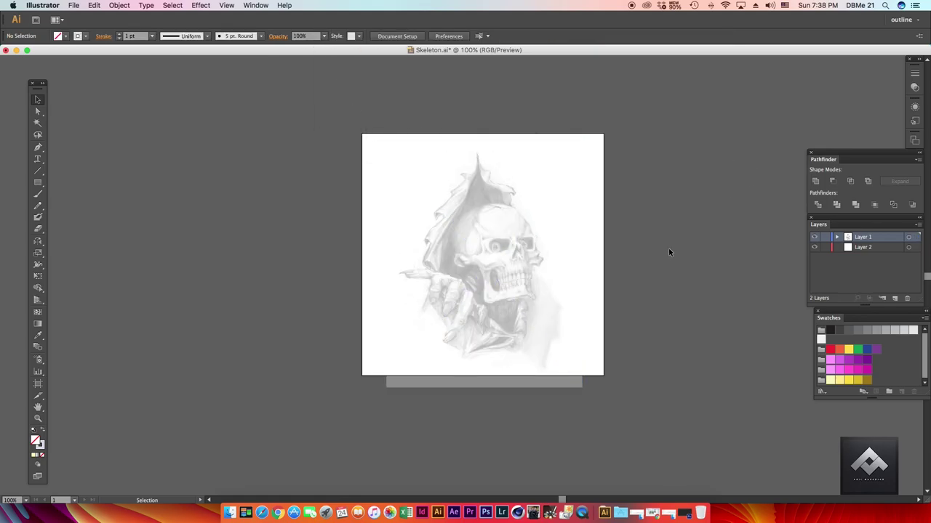
# - Target Layer 2 for drawing with the default fill and stroke, stroke active
pyautogui.click(503, 230)
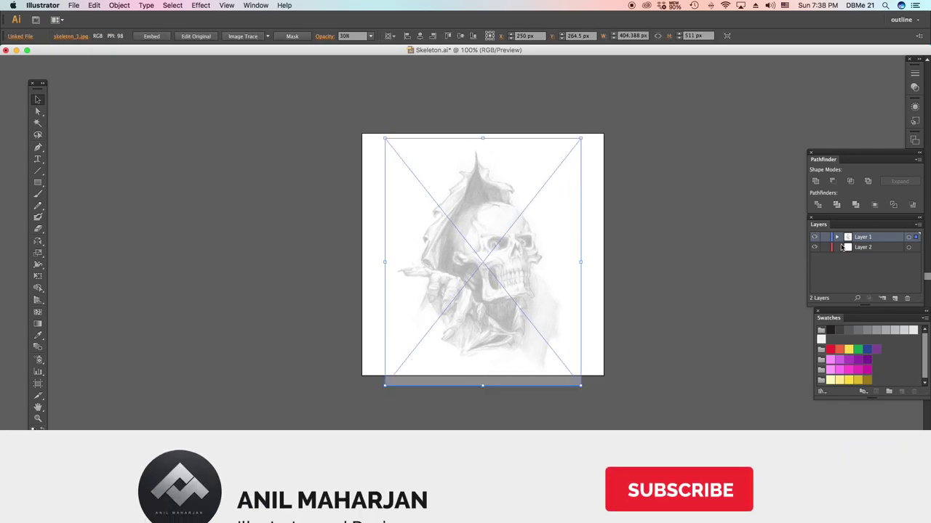
pyautogui.hotkey('ctrl', 'shift', 'a')
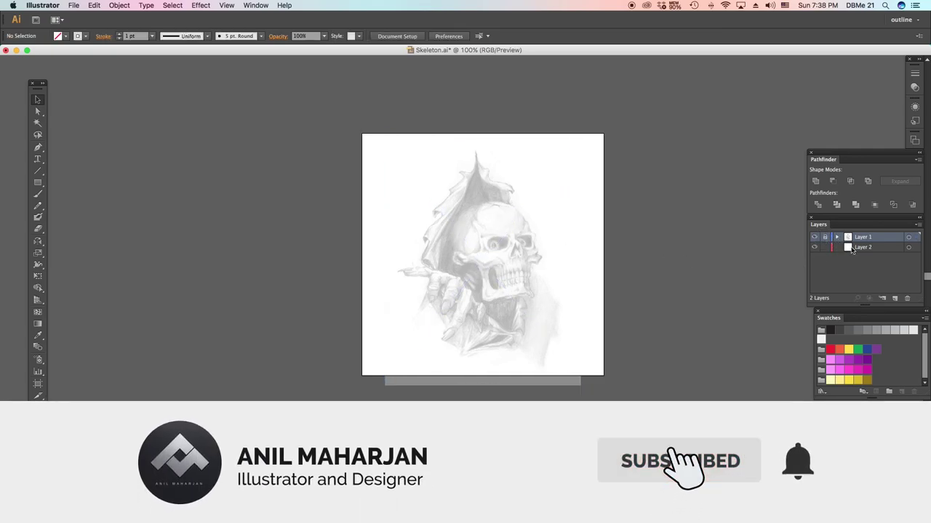
pyautogui.click(852, 249)
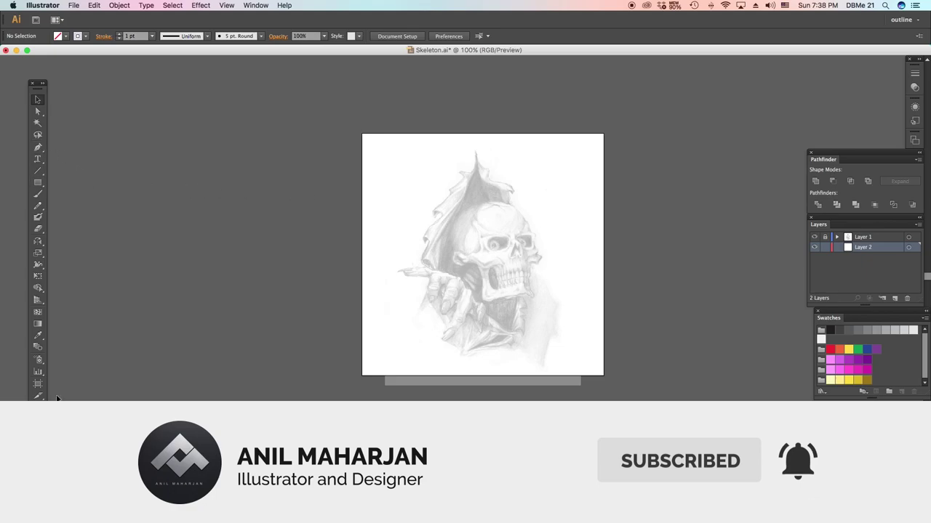
pyautogui.click(42, 453)
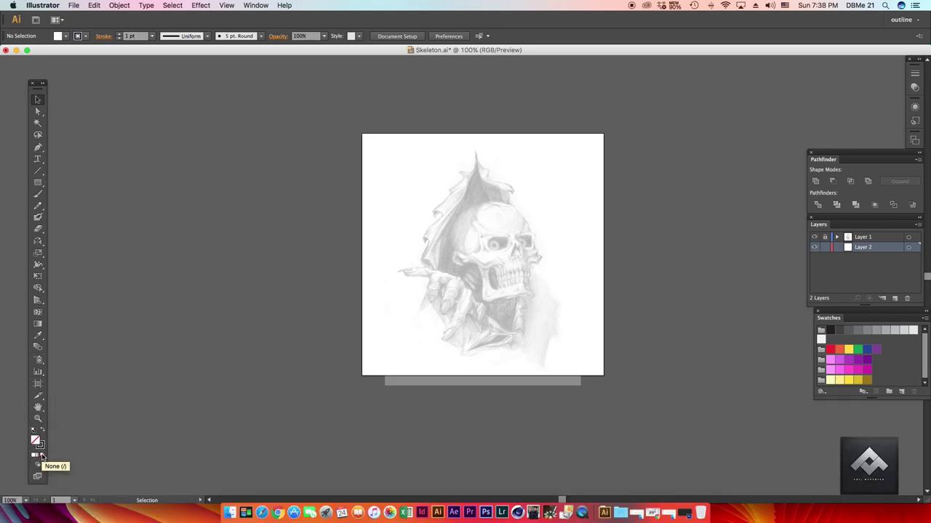
pyautogui.click(40, 448)
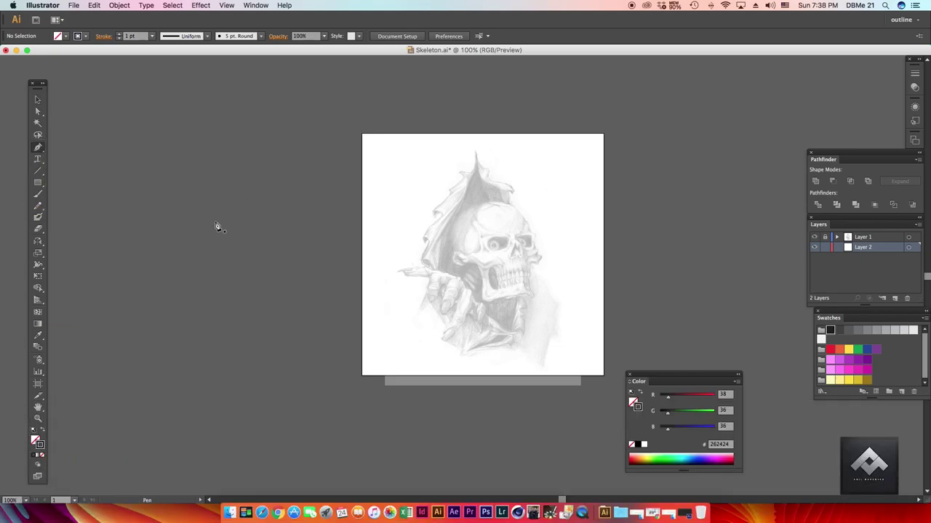
# - Start the flap outline at its tip and trace down the hood's left edge
pyautogui.click(629, 377)
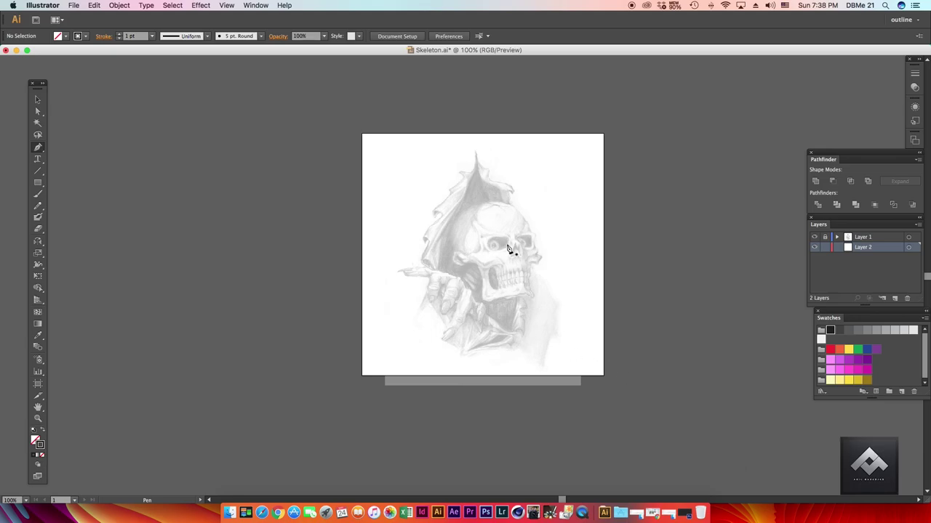
pyautogui.scroll(2, 514, 254)
pyautogui.scroll(2, 530, 245)
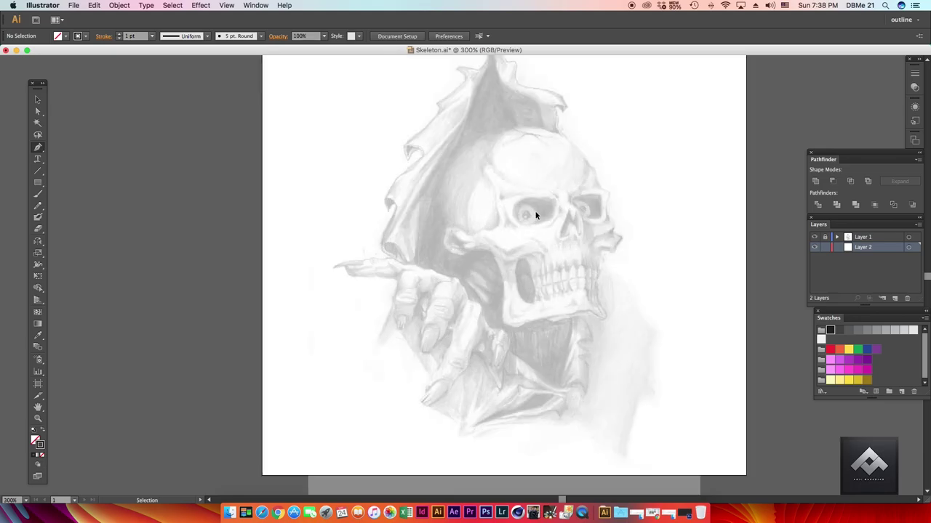
pyautogui.scroll(2, 538, 210)
pyautogui.scroll(1, 565, 173)
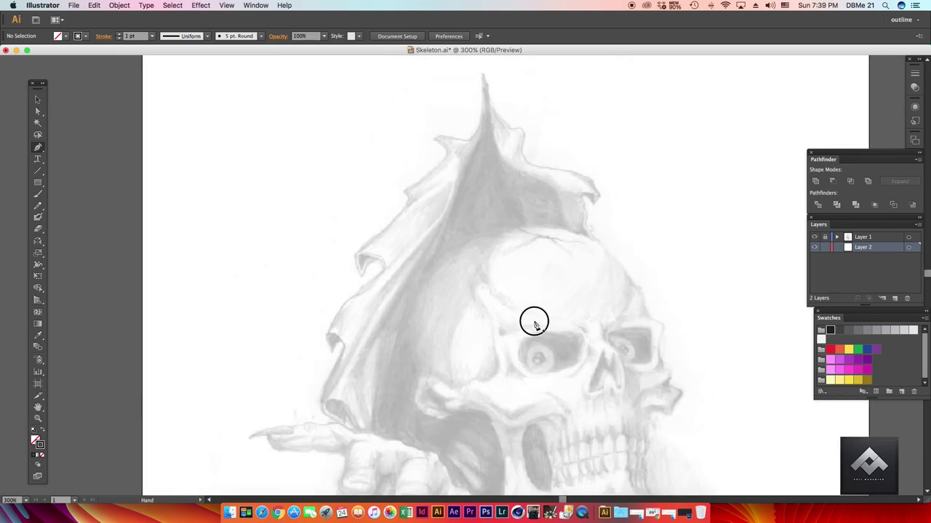
pyautogui.click(482, 74)
pyautogui.click(474, 138)
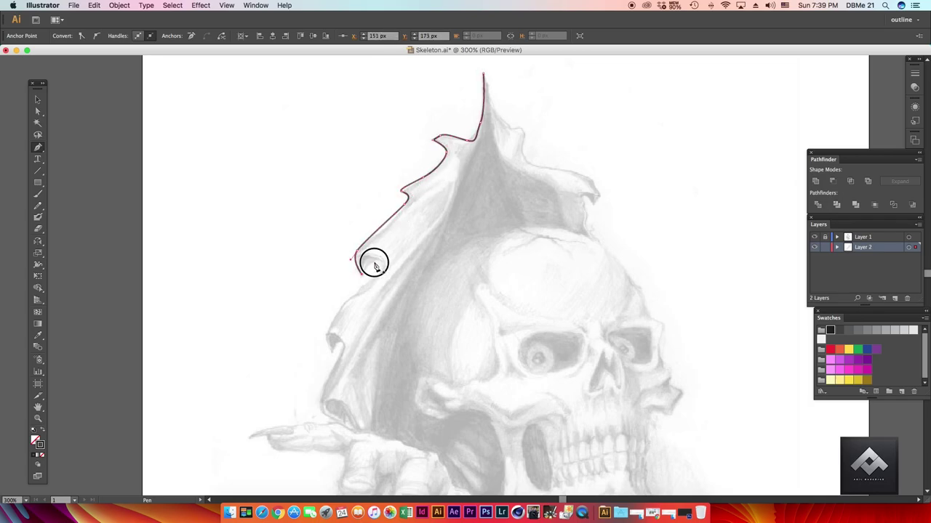
pyautogui.click(331, 385)
# - Trace over the hood's peak and curve down the flap's right side
pyautogui.scroll(-5, 337, 320)
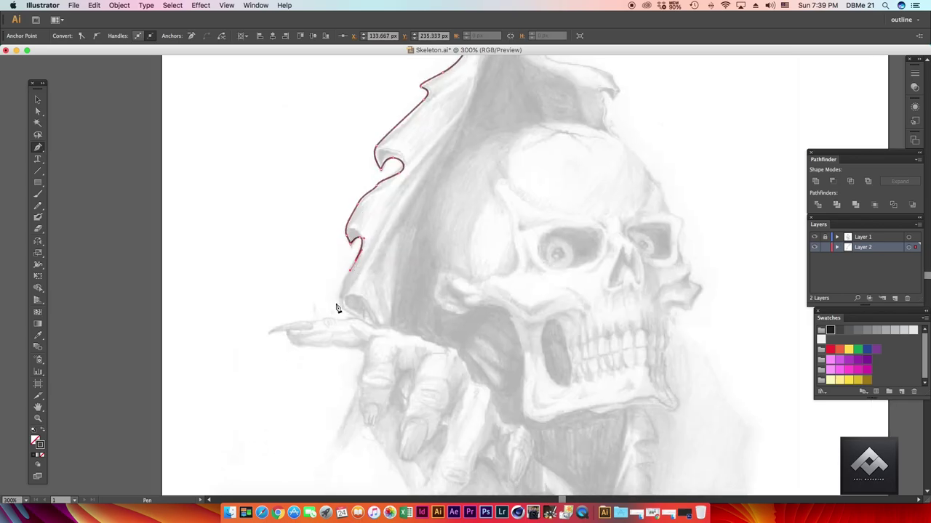
pyautogui.scroll(-4, 364, 325)
pyautogui.hscroll(2, 371, 284)
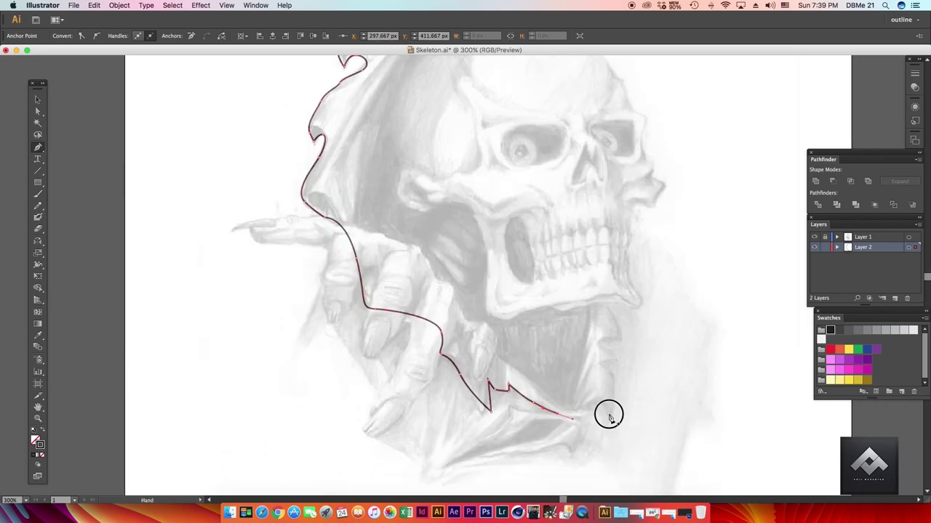
pyautogui.moveTo(609, 415)
pyautogui.mouseDown()
pyautogui.moveTo(546, 354)
pyautogui.moveTo(505, 393)
pyautogui.mouseUp()
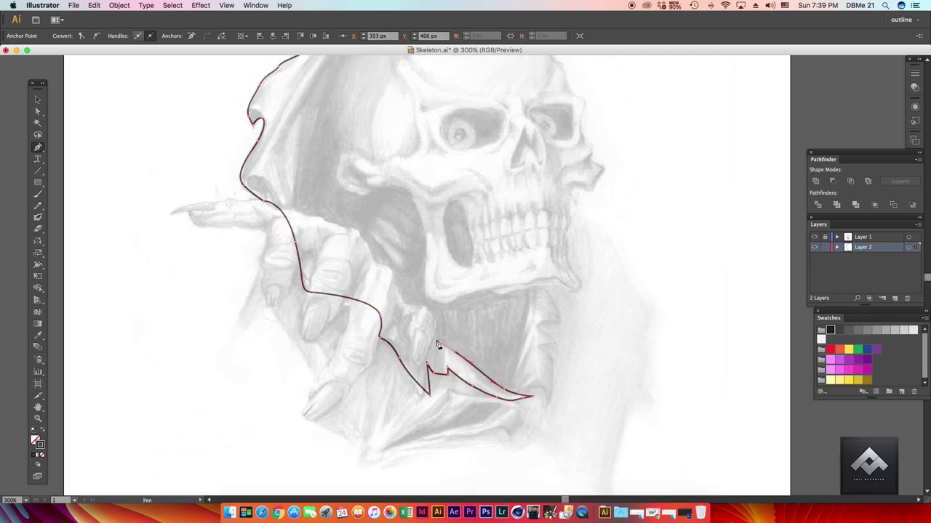
pyautogui.scroll(5, 296, 240)
pyautogui.scroll(3, 345, 197)
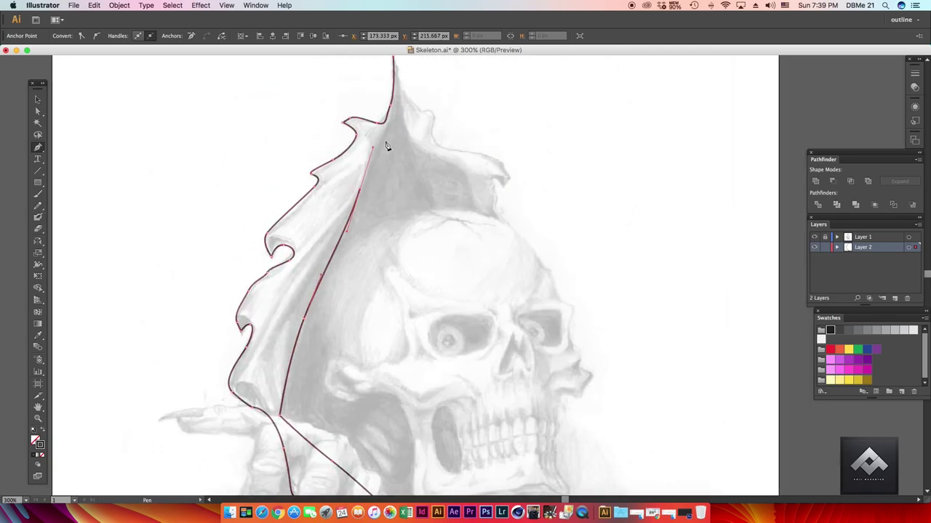
pyautogui.click(400, 51)
pyautogui.click(420, 138)
pyautogui.click(473, 156)
pyautogui.moveTo(476, 224); pyautogui.dragTo(455, 259)
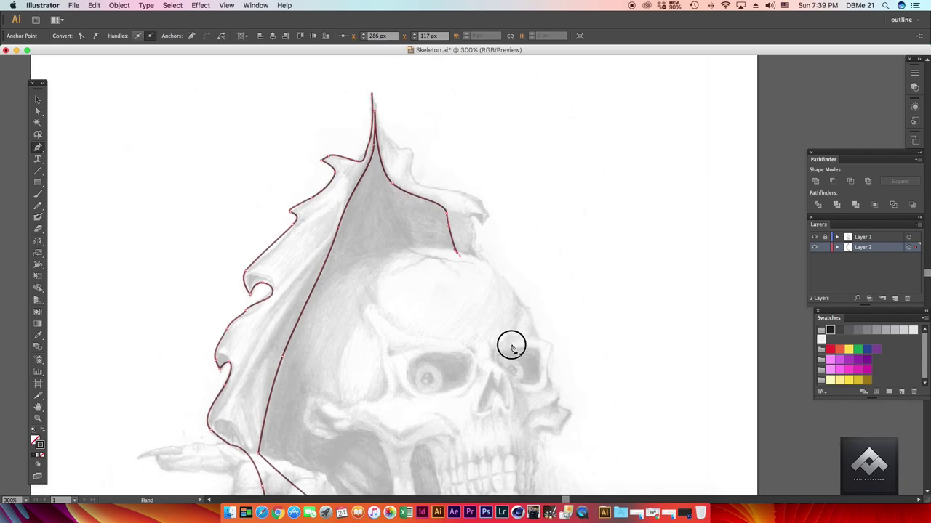
pyautogui.scroll(-5, 509, 342)
pyautogui.click(432, 343)
# - Extend the outline to the bottom tip with jagged points, then join the hood's top
pyautogui.scroll(-7, 429, 291)
pyautogui.click(413, 248)
pyautogui.scroll(2, 410, 258)
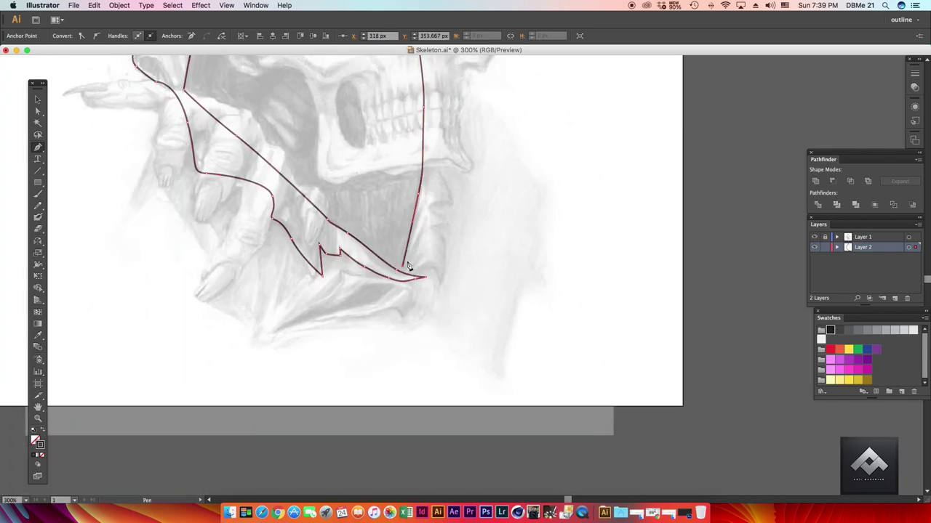
pyautogui.moveTo(409, 272); pyautogui.dragTo(420, 277)
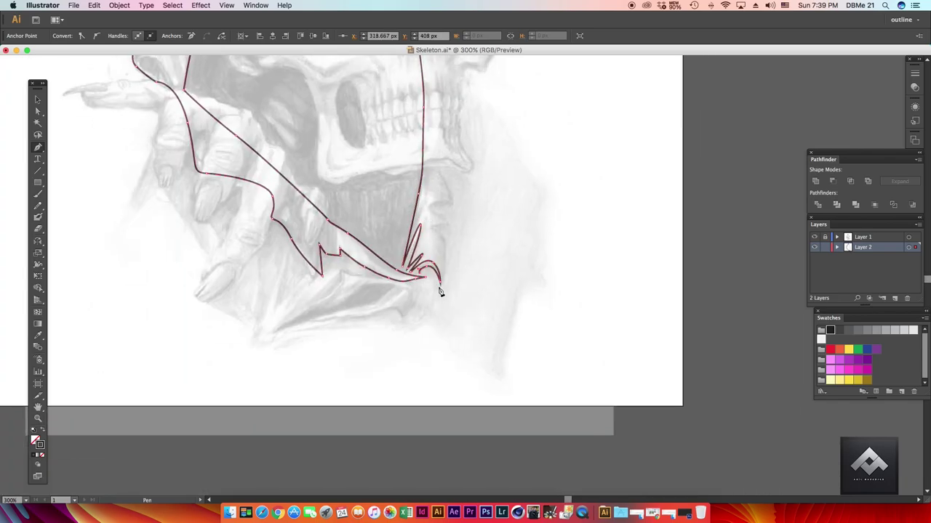
pyautogui.click(447, 222)
pyautogui.click(429, 205)
pyautogui.scroll(5, 452, 204)
pyautogui.scroll(5, 421, 247)
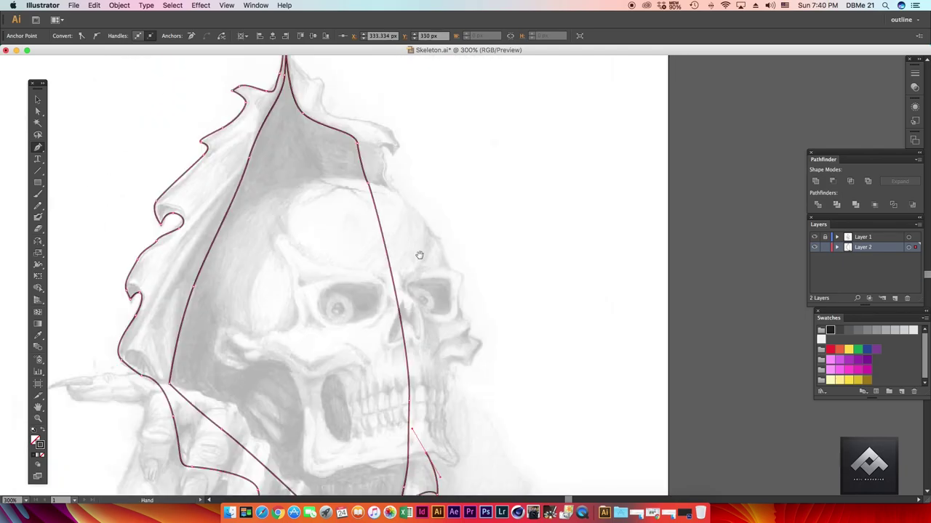
pyautogui.click(408, 209)
pyautogui.click(322, 105)
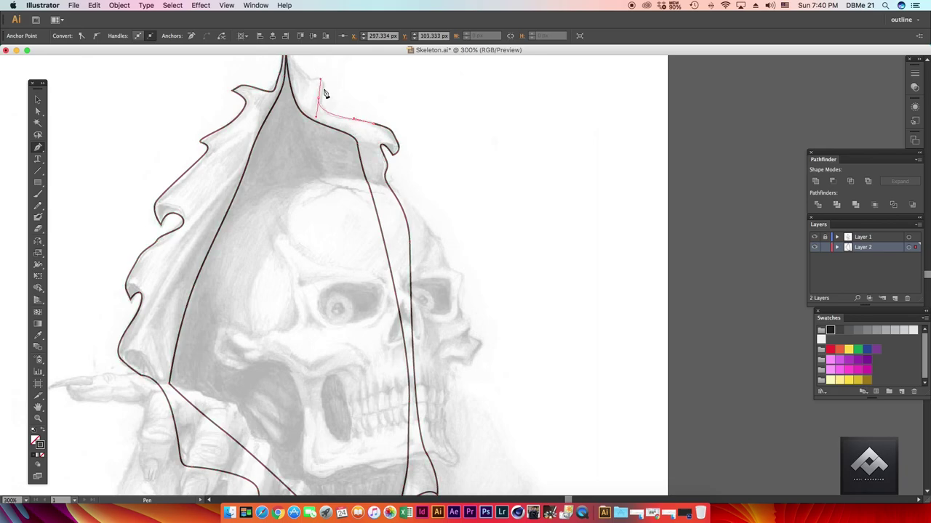
pyautogui.scroll(2, 309, 127)
pyautogui.click(294, 91)
# - Trace the hood's left edge and the lower left flap's edge
pyautogui.moveTo(298, 373); pyautogui.dragTo(420, 175)
pyautogui.moveTo(329, 295); pyautogui.dragTo(306, 243)
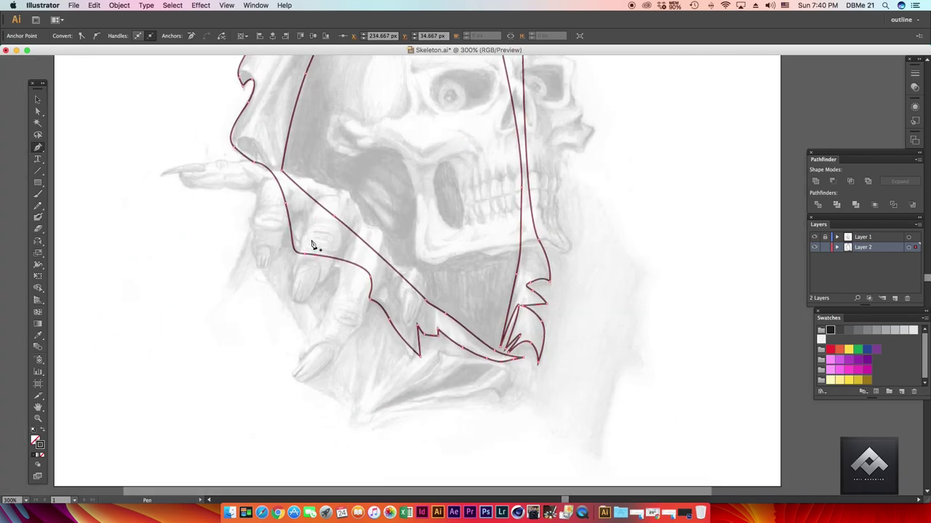
pyautogui.click(232, 293)
pyautogui.moveTo(258, 268); pyautogui.dragTo(271, 276)
pyautogui.moveTo(466, 395); pyautogui.dragTo(404, 371)
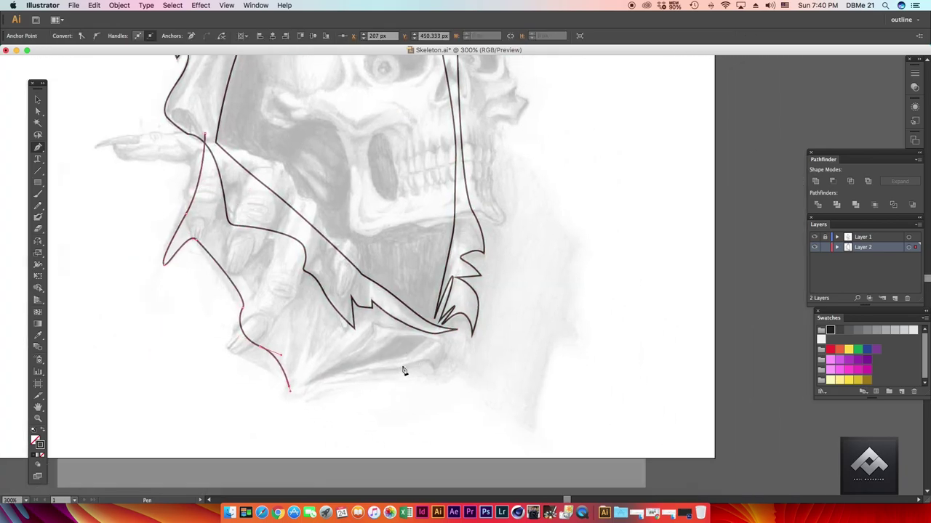
pyautogui.click(439, 336)
pyautogui.moveTo(421, 320)
pyautogui.mouseDown()
pyautogui.moveTo(354, 375)
pyautogui.moveTo(372, 377)
pyautogui.mouseUp()
pyautogui.keyDown('super'); pyautogui.click(356, 376); pyautogui.keyUp('super')
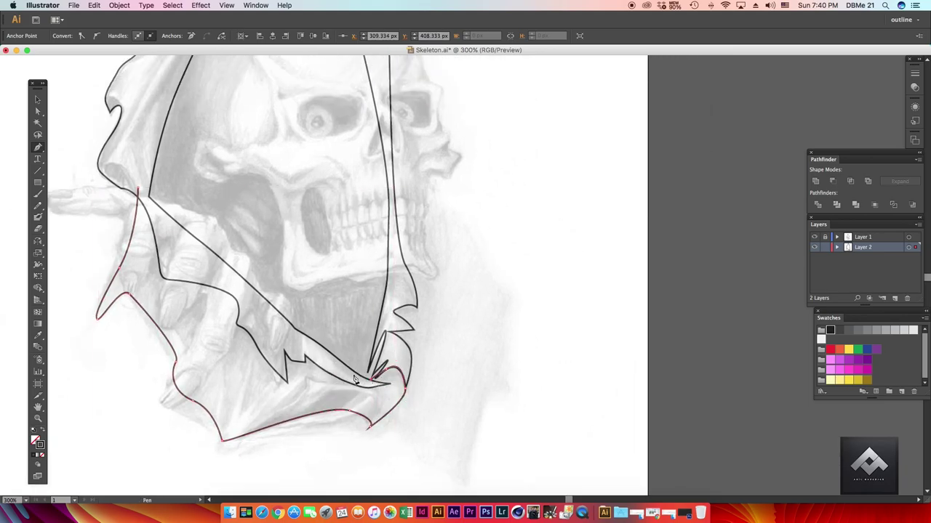
pyautogui.scroll(5, 355, 379)
# - Draw a closed, pointed fold shape along the hood
pyautogui.scroll(5, 291, 357)
pyautogui.press('super+equal')
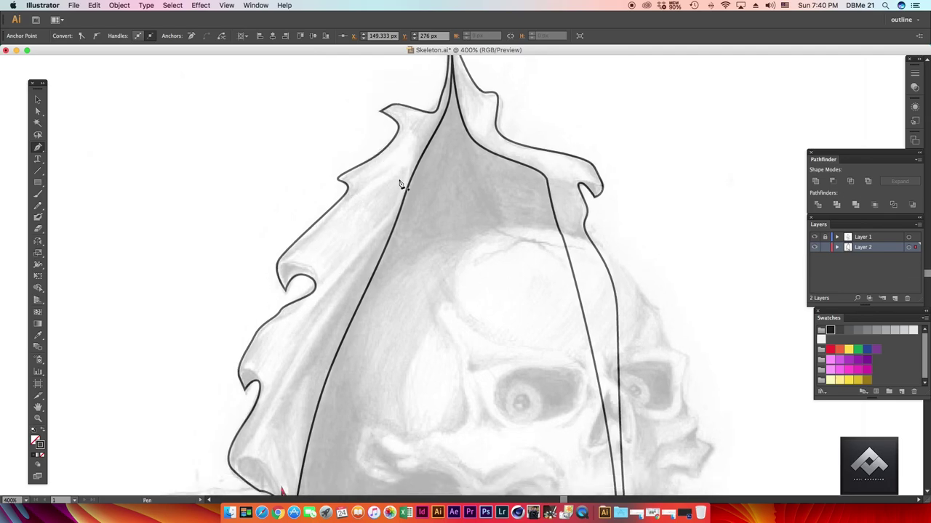
pyautogui.moveTo(290, 256); pyautogui.dragTo(286, 265)
pyautogui.scroll(-2, 359, 208)
pyautogui.click(366, 222)
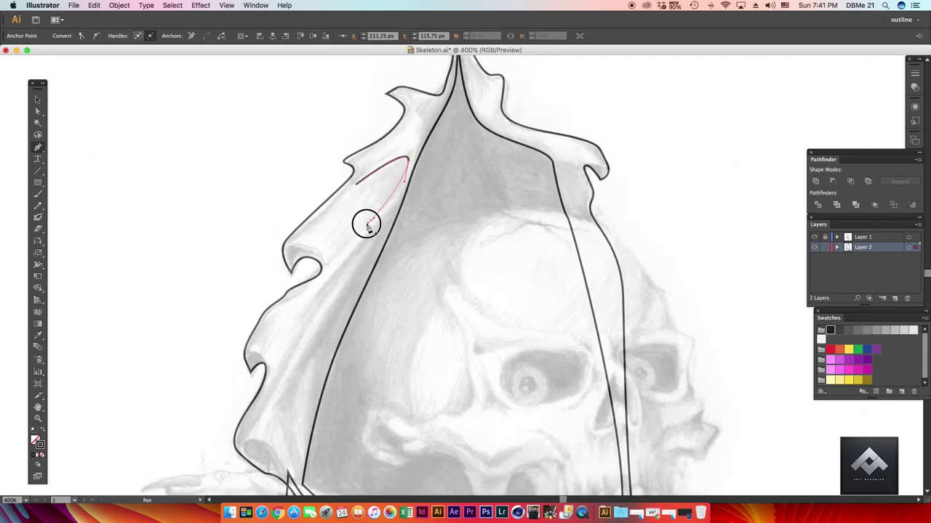
pyautogui.scroll(-3, 371, 230)
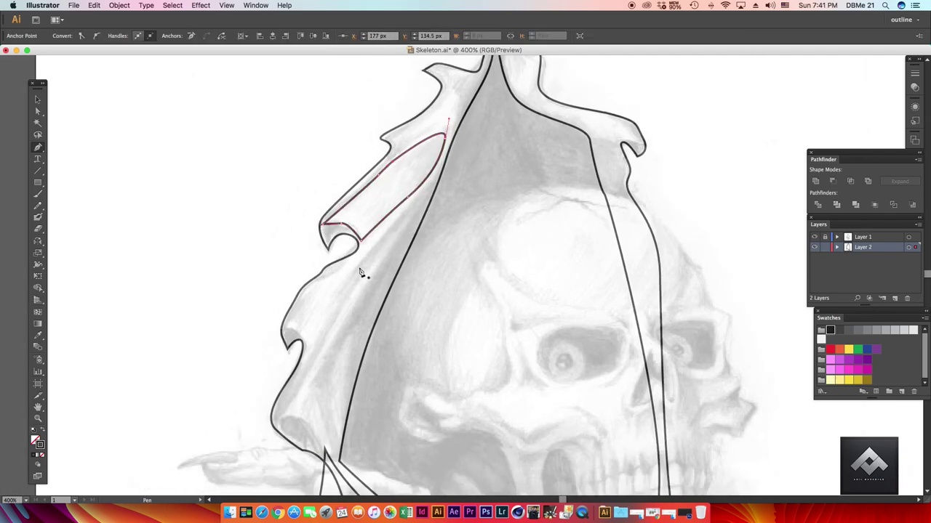
pyautogui.scroll(-3, 360, 273)
pyautogui.scroll(5, 426, 128)
pyautogui.moveTo(352, 277); pyautogui.dragTo(404, 177)
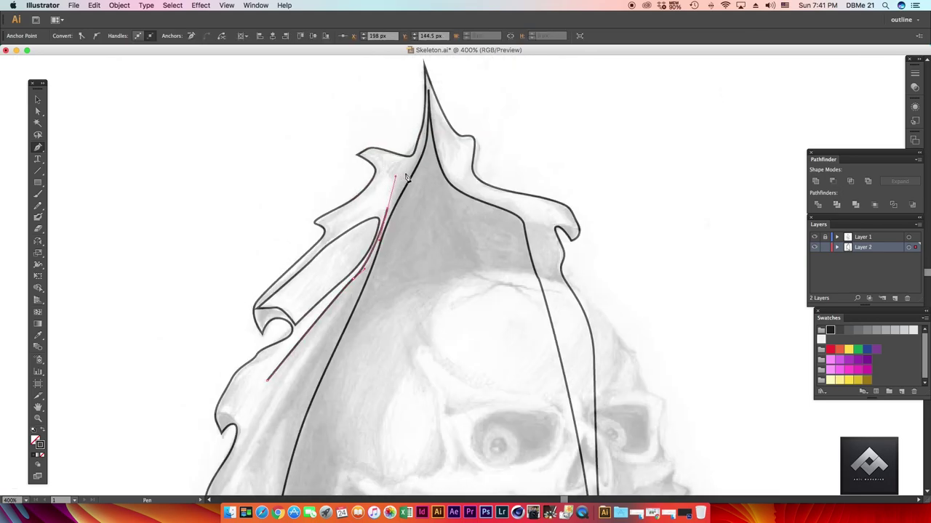
pyautogui.scroll(-5, 381, 266)
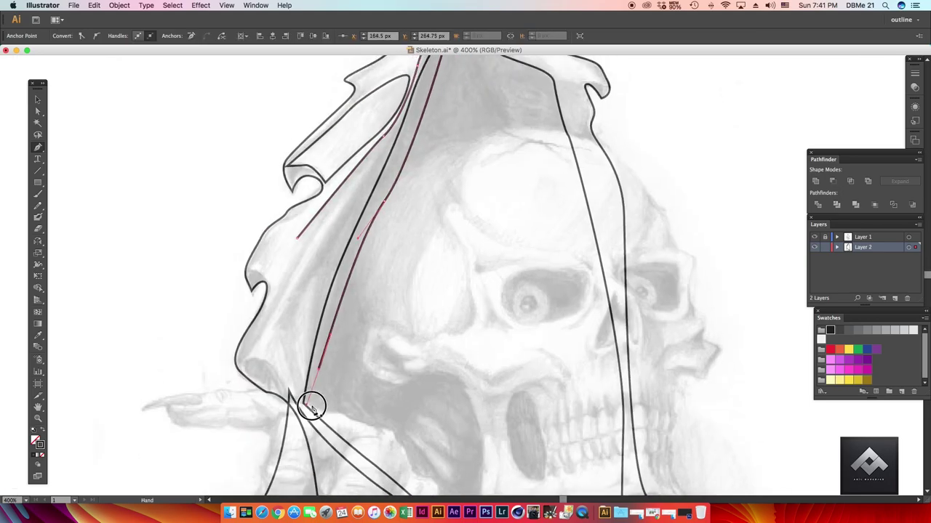
pyautogui.scroll(2, 312, 401)
pyautogui.moveTo(308, 295); pyautogui.dragTo(293, 325)
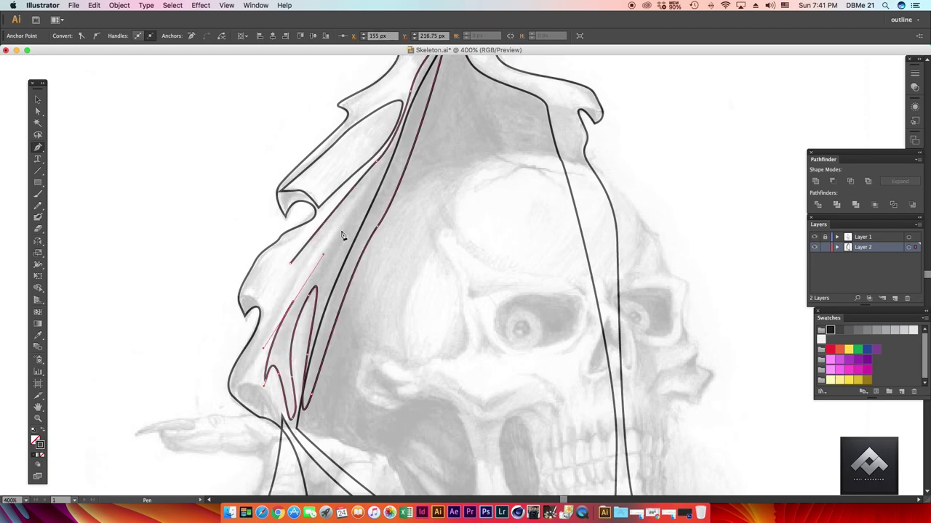
pyautogui.moveTo(375, 173); pyautogui.dragTo(363, 178)
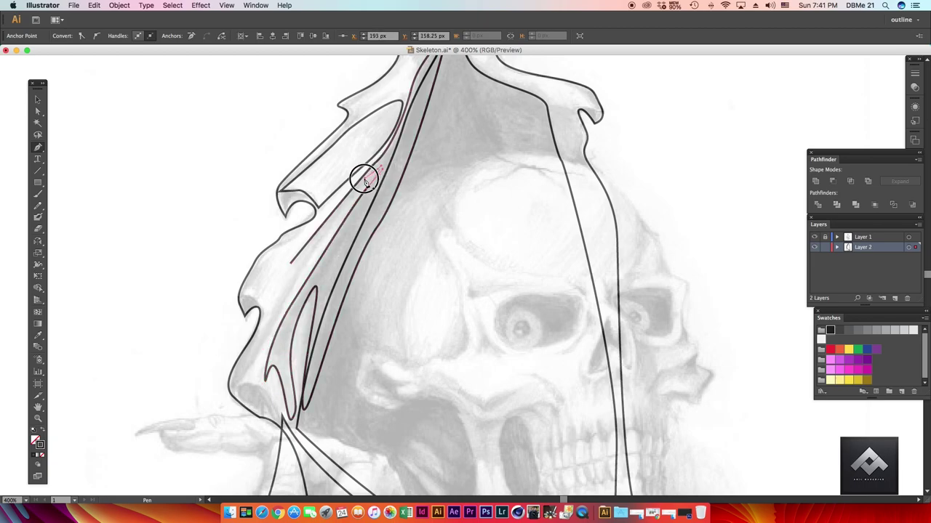
pyautogui.click(280, 286)
# - Outline the left hood edge, small curl and upper loop as a closed hood-top shape
pyautogui.scroll(2, 251, 320)
pyautogui.moveTo(247, 318); pyautogui.dragTo(216, 297)
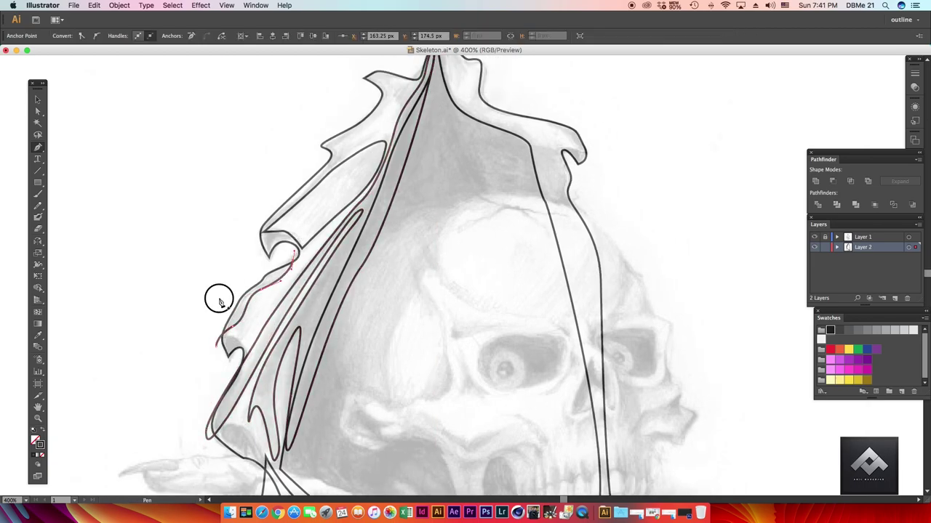
pyautogui.scroll(2, 216, 297)
pyautogui.click(252, 301)
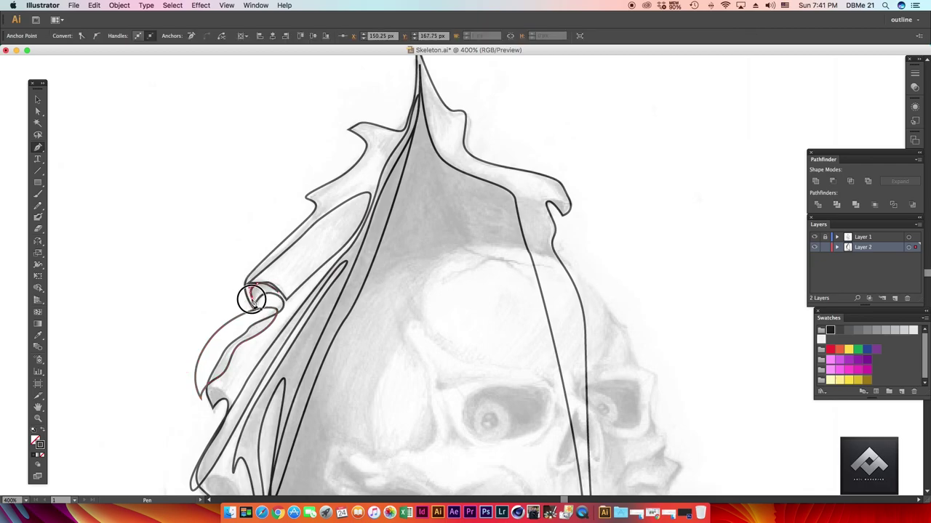
pyautogui.scroll(2, 300, 311)
pyautogui.click(291, 284)
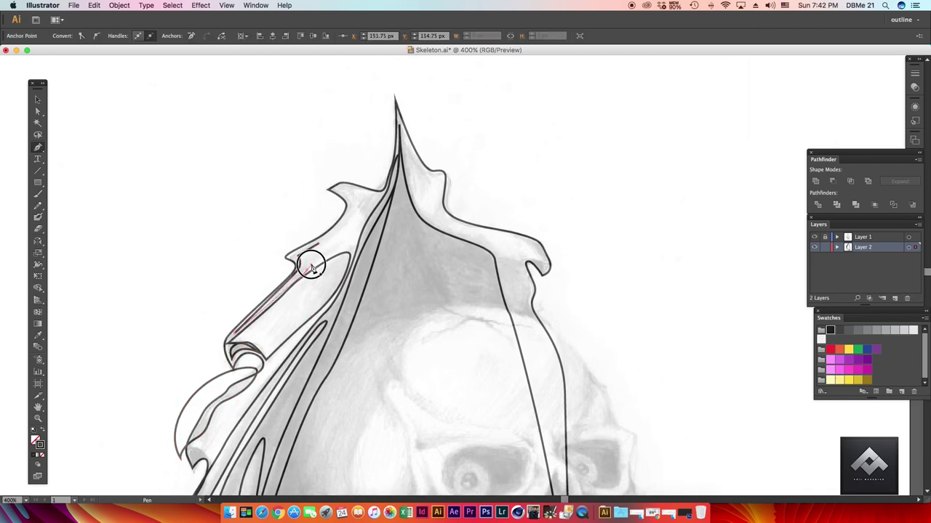
pyautogui.moveTo(355, 207); pyautogui.dragTo(333, 198)
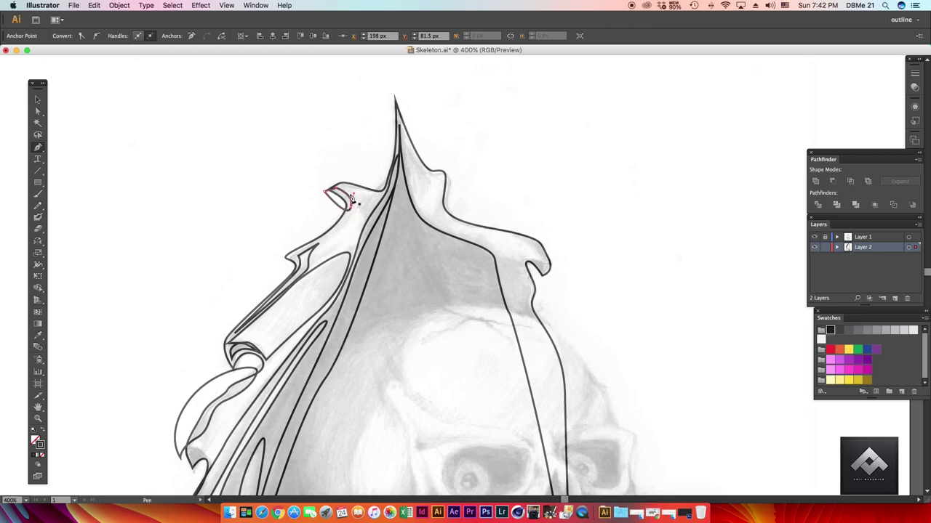
pyautogui.hscroll(2, 354, 204)
pyautogui.click(379, 200)
pyautogui.hscroll(5, 342, 142)
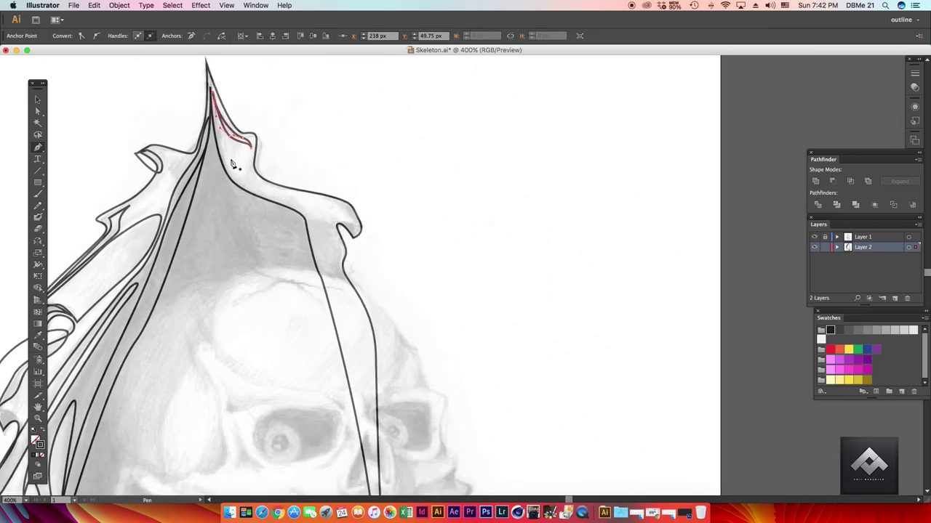
pyautogui.scroll(-2, 341, 142)
pyautogui.moveTo(296, 213); pyautogui.dragTo(304, 240)
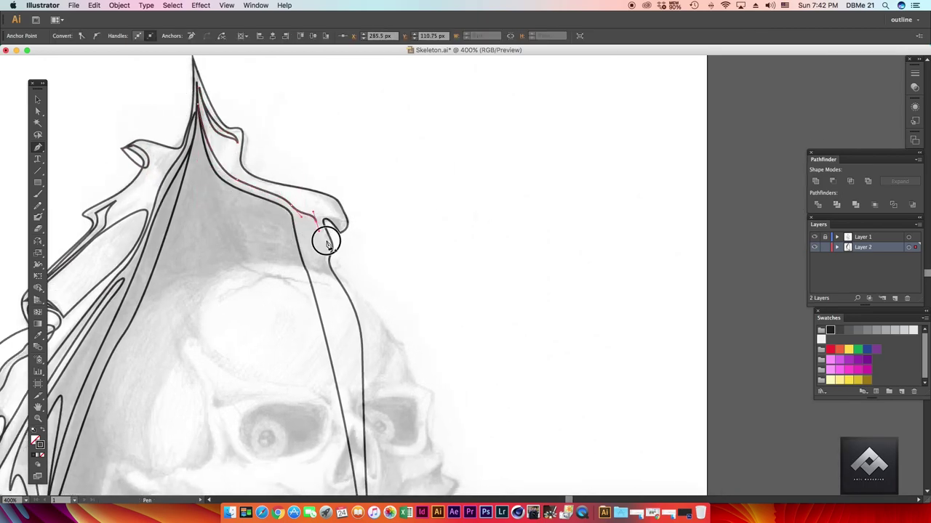
pyautogui.click(201, 84)
# - Bend the hood-tip curve into a rounded loop ending at the hood anchor
pyautogui.hscroll(2, 270, 182)
pyautogui.scroll(-1, 270, 181)
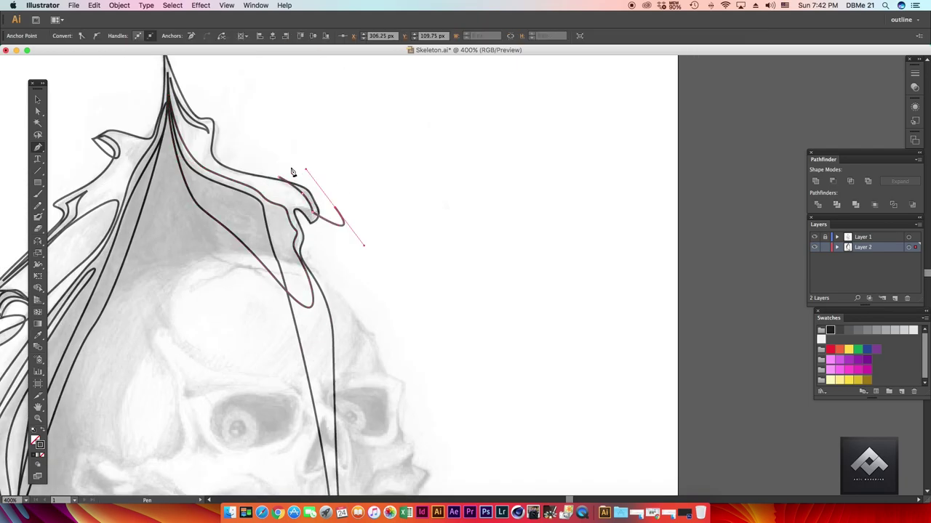
pyautogui.moveTo(292, 172); pyautogui.dragTo(353, 202)
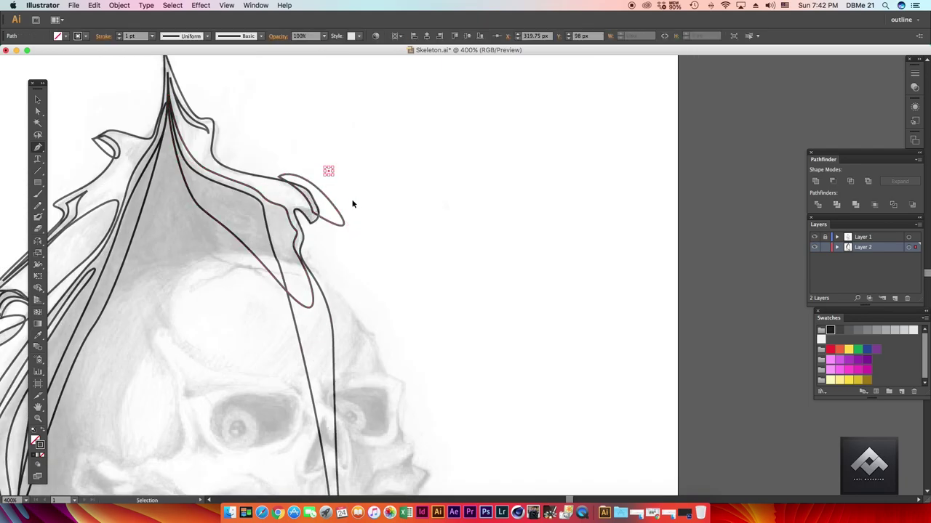
pyautogui.click(293, 213)
pyautogui.scroll(-5, 375, 320)
pyautogui.hscroll(-1, 375, 320)
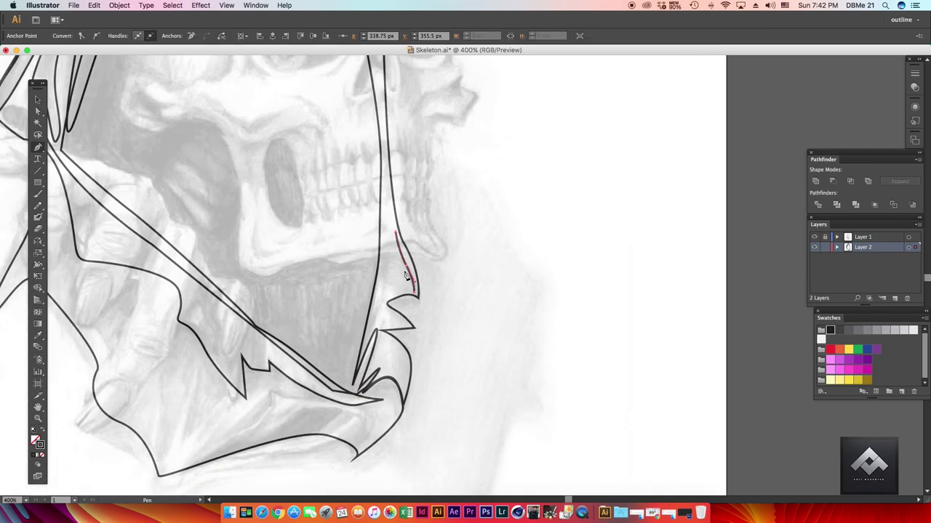
# - Draw a closed curl shape beside the jaw
pyautogui.click(405, 250)
pyautogui.scroll(1, 405, 249)
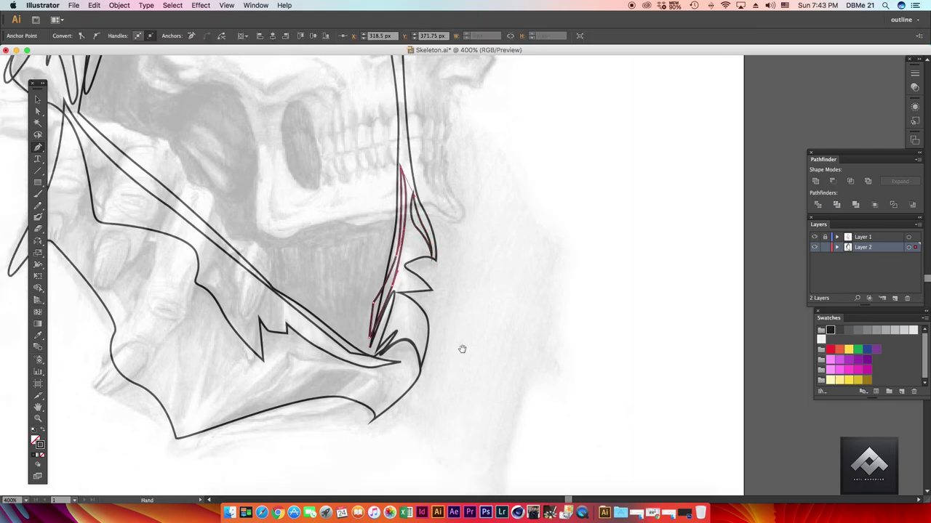
pyautogui.moveTo(462, 349); pyautogui.dragTo(457, 252)
pyautogui.click(423, 196)
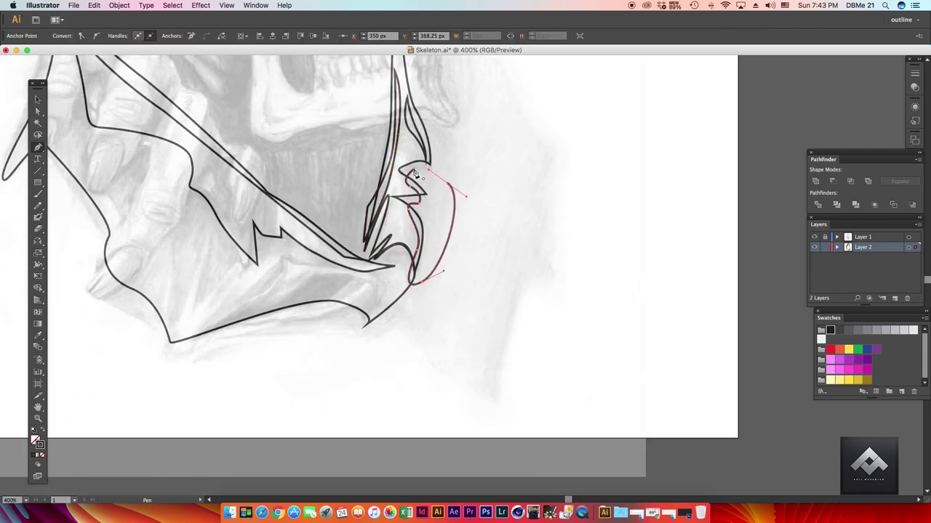
pyautogui.click(411, 173)
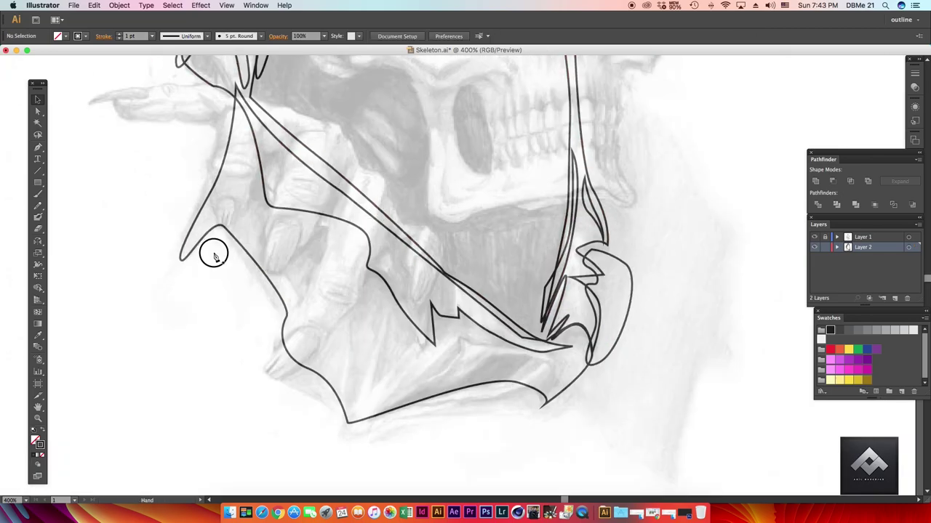
# - Outline the lower hood curl
pyautogui.moveTo(72, 126)
pyautogui.mouseDown()
pyautogui.moveTo(186, 182)
pyautogui.moveTo(295, 394)
pyautogui.mouseUp()
pyautogui.click(221, 237)
pyautogui.click(248, 264)
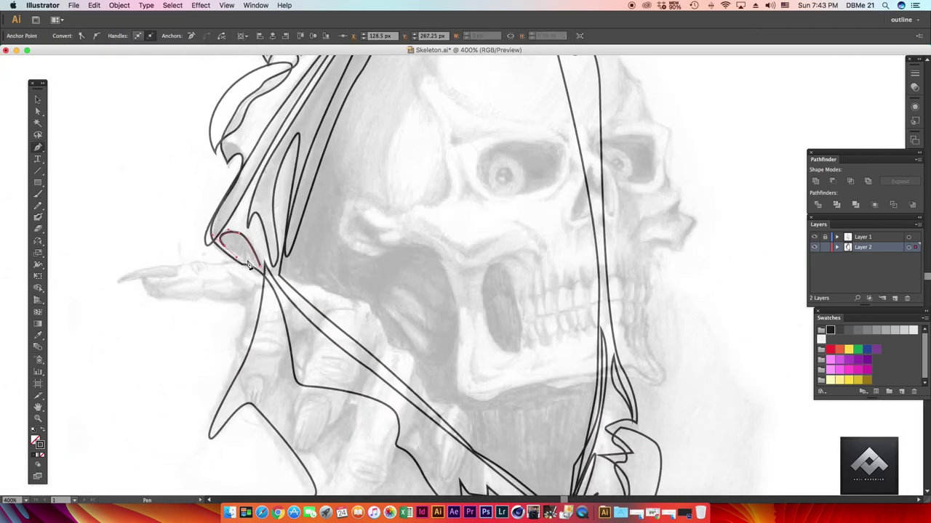
pyautogui.click(263, 273)
# - Select all outlines and zoom around the hood folds, trying the Shape Builder
pyautogui.press('super+equal')
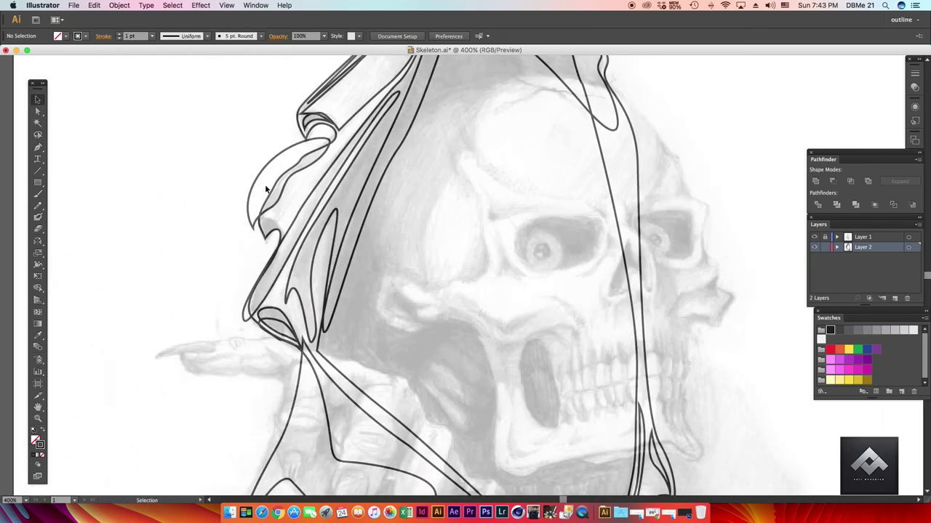
pyautogui.press('super+a')
pyautogui.moveTo(139, 187); pyautogui.dragTo(283, 354)
pyautogui.press('super+equal')
pyautogui.press('super+minus')
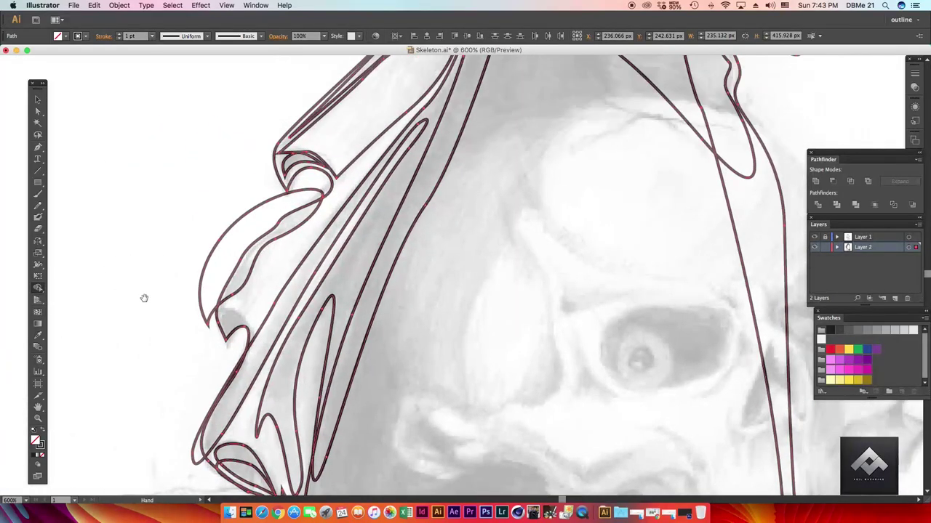
pyautogui.press('super+minus')
pyautogui.press('super+equal')
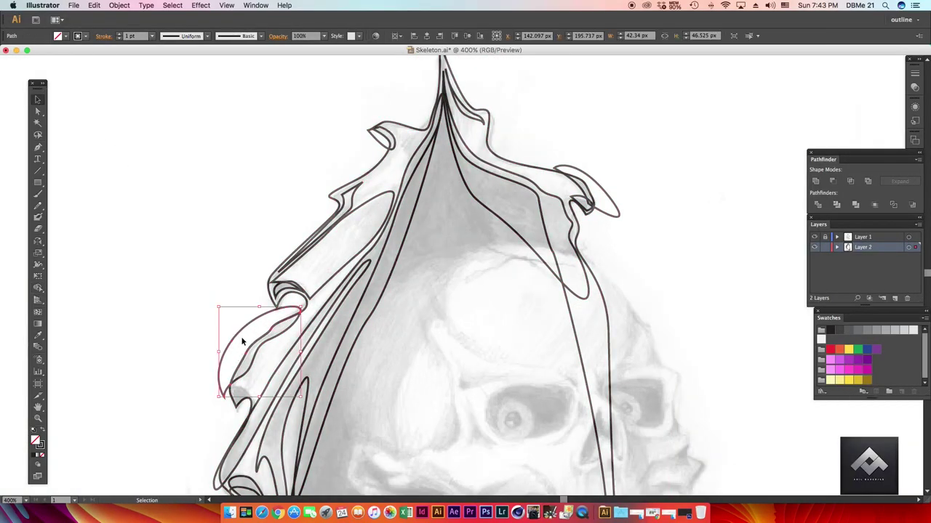
pyautogui.hotkey('shift', 'w')
pyautogui.hotkey('shift', 'm')
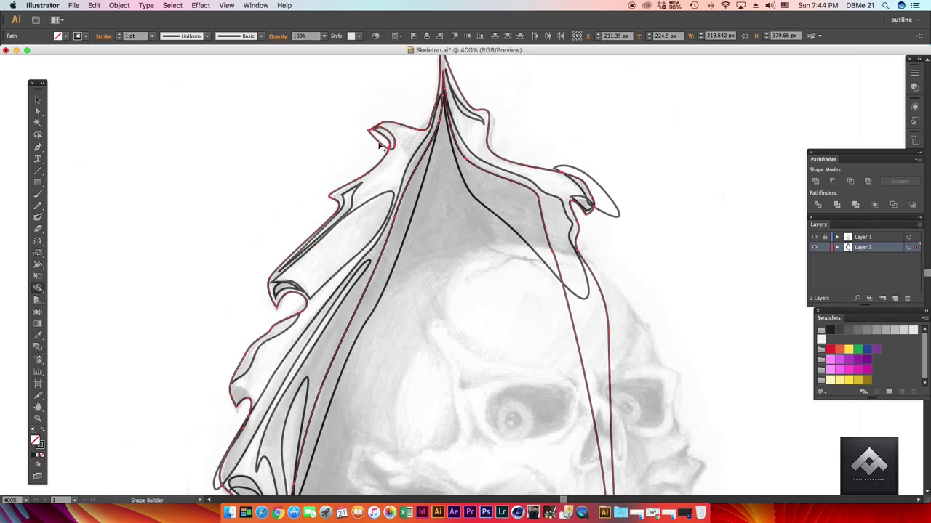
pyautogui.hscroll(3, 676, 213)
# - Reselect all hood outlines and merge the region beside the jaw with Shape Builder
pyautogui.press('v')
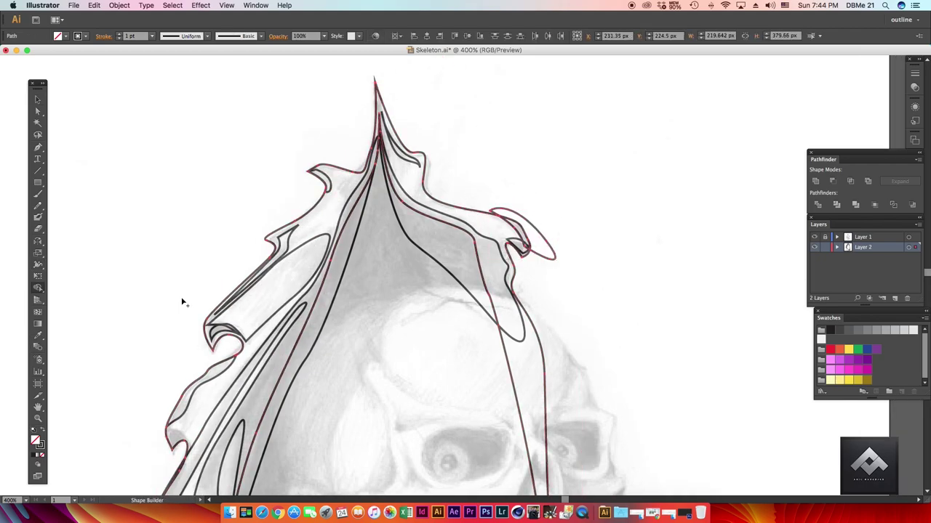
pyautogui.press('super+a')
pyautogui.hscroll(3, 547, 263)
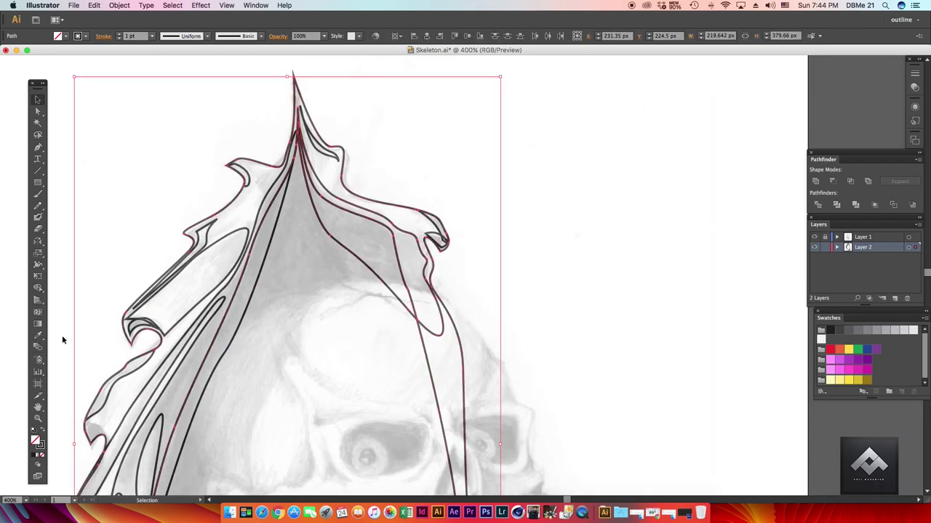
pyautogui.hotkey('shift', 'm')
pyautogui.scroll(-5, 379, 258)
pyautogui.scroll(-5, 454, 340)
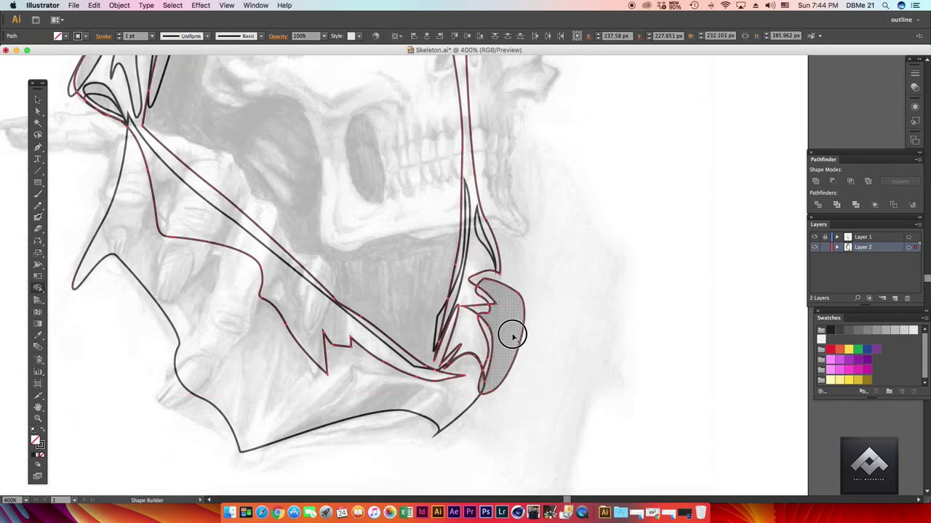
pyautogui.click(499, 317)
pyautogui.scroll(5, 502, 347)
pyautogui.hscroll(-5, 502, 347)
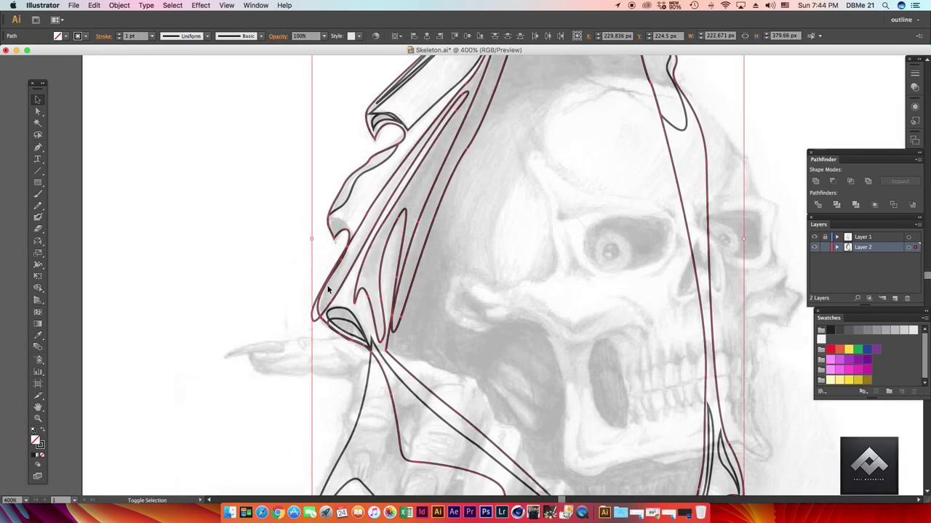
# - Fill the inner hood shadow shape with grey
pyautogui.press('v')
pyautogui.click(447, 326)
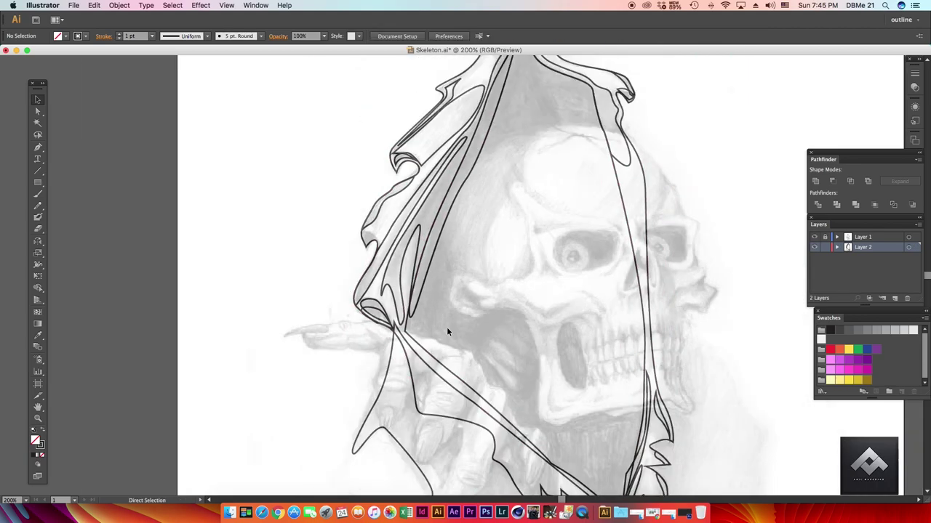
pyautogui.press('super+minus')
pyautogui.press('super+minus')
pyautogui.press('super+plus')
pyautogui.click(396, 245)
pyautogui.click(876, 332)
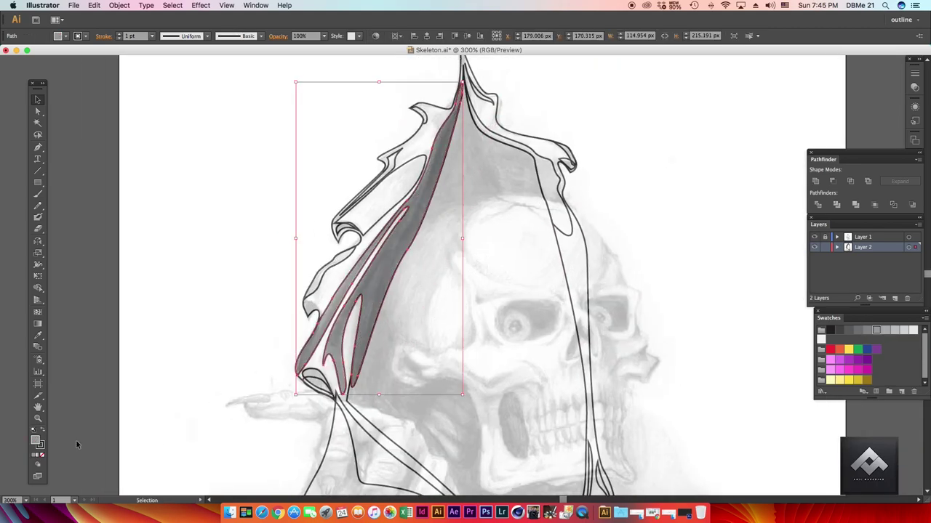
pyautogui.hscroll(2, 295, 216)
# - Select three more hood flaps together for a dark grey fill
pyautogui.click(343, 197)
pyautogui.keyDown('shift'); pyautogui.click(440, 144); pyautogui.keyUp('shift')
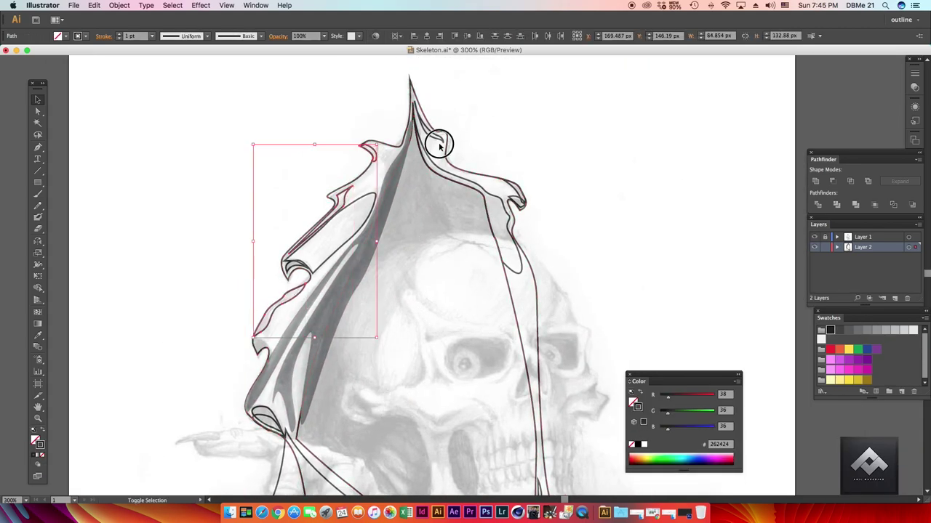
pyautogui.keyDown('shift'); pyautogui.click(518, 201); pyautogui.keyUp('shift')
pyautogui.press('i')
# - Give the small lower-left curl a dark grey fill, sampling it with the Eyedropper and swapping fill and stroke
pyautogui.click(382, 241)
pyautogui.press('v')
pyautogui.scroll(-5, 187, 187)
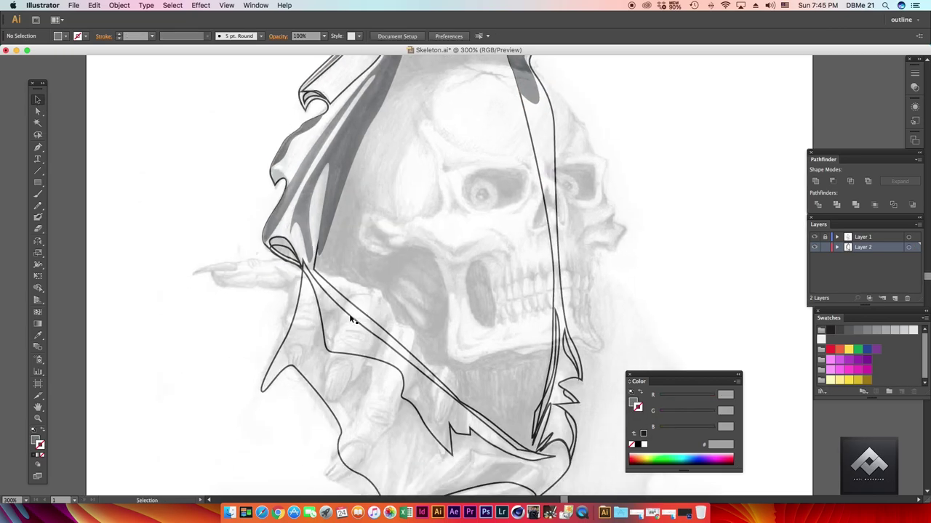
pyautogui.click(287, 255)
pyautogui.press('i')
pyautogui.click(283, 250)
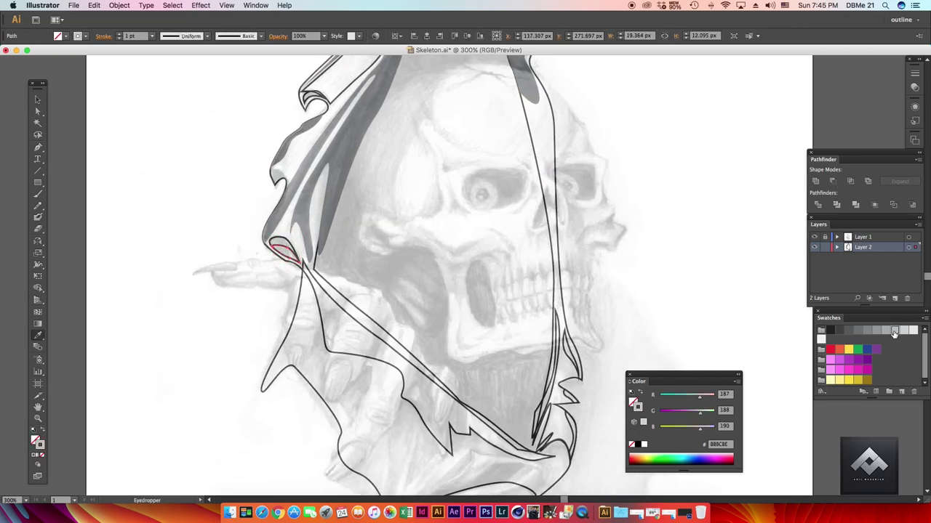
pyautogui.press('v')
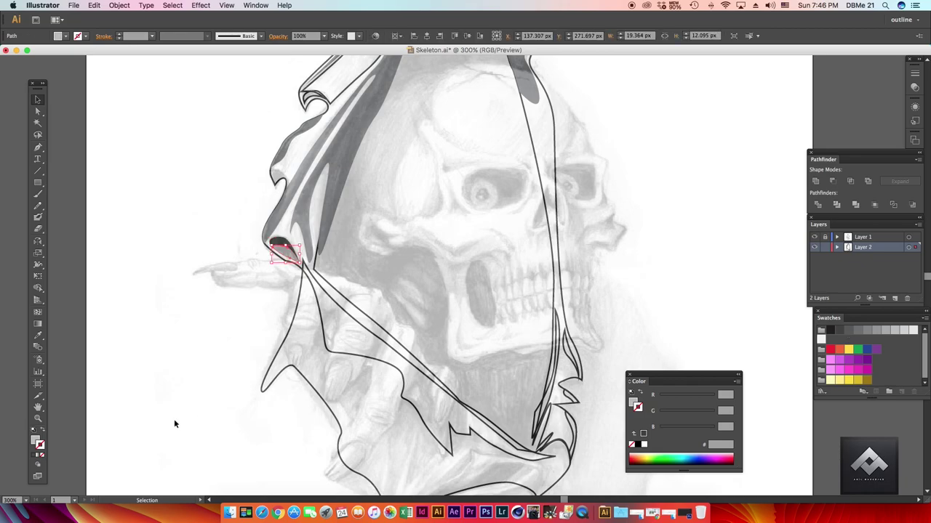
pyautogui.hotkey('shift', 'x')
pyautogui.press('super+equal')
pyautogui.scroll(5, 436, 276)
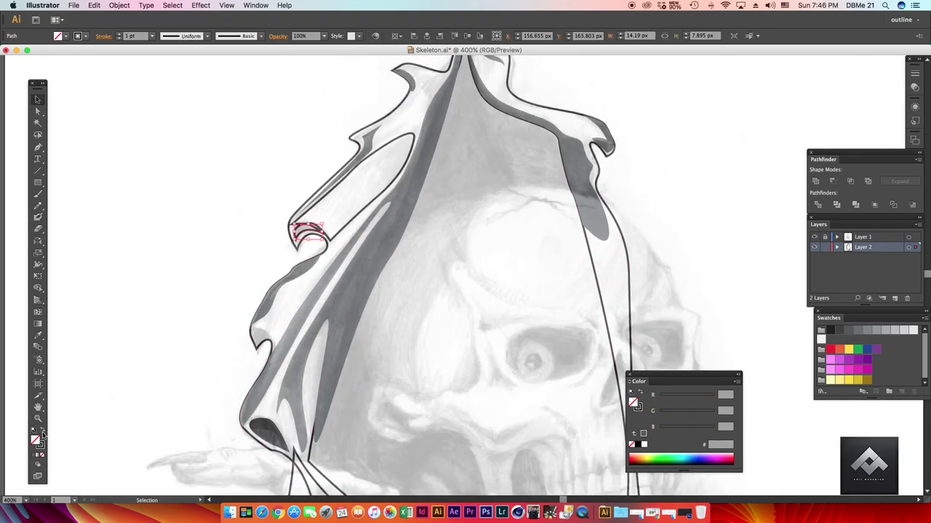
# - Select the long highlight shape on the left flap and fill it with a pale grey swatch
pyautogui.press('a')
pyautogui.press('super+shift+a')
pyautogui.press('super+equal')
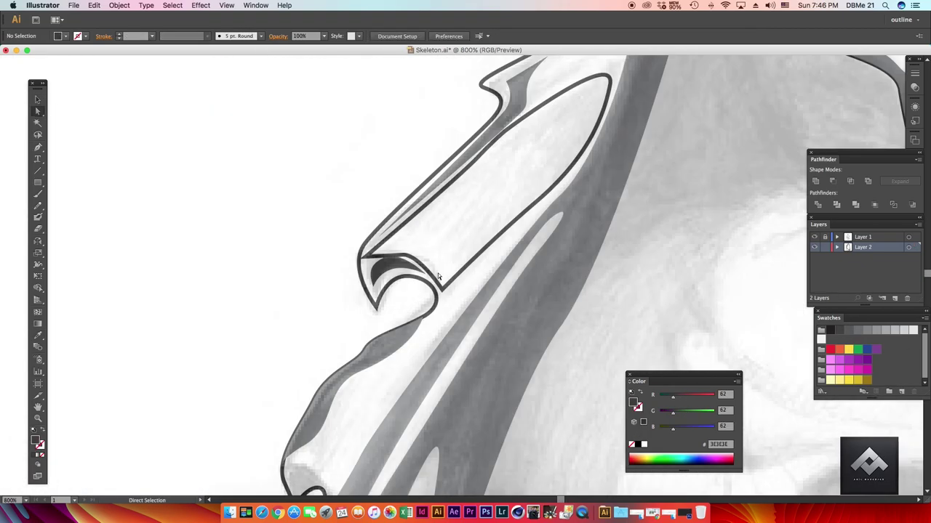
pyautogui.click(377, 256)
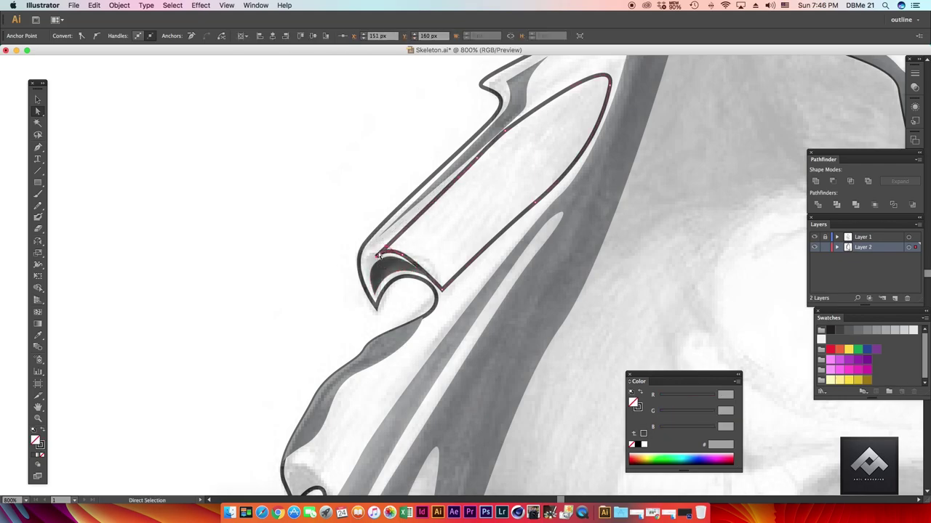
pyautogui.press('super+minus')
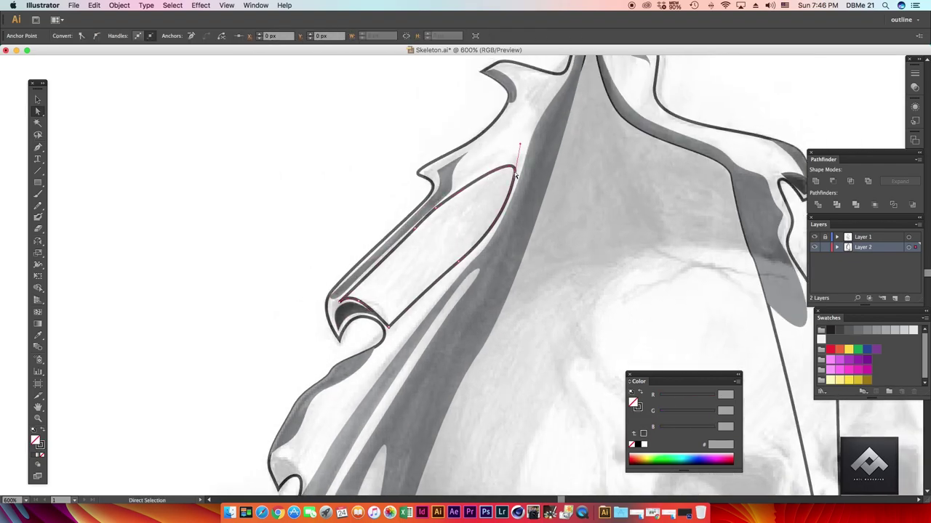
pyautogui.press('super+minus')
pyautogui.press('super+minus')
pyautogui.click(885, 331)
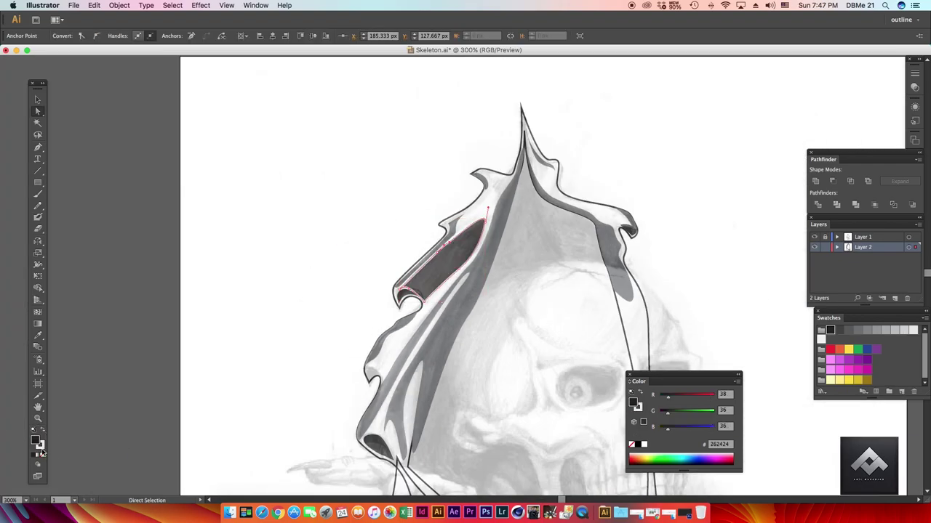
pyautogui.click(914, 332)
# - Deselect, zoom toward the skull, and select the upper flap outline path
pyautogui.click(325, 268)
pyautogui.press('super+plus')
pyautogui.scroll(-3, 425, 237)
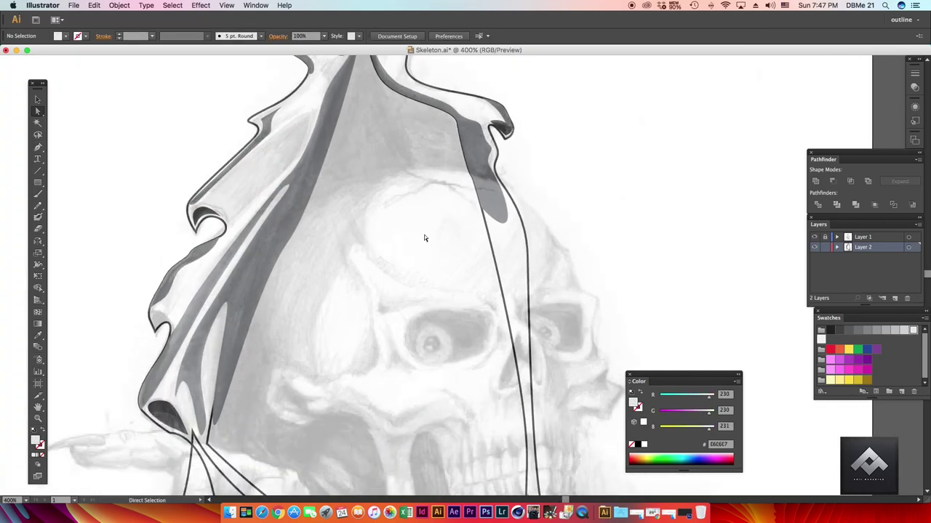
pyautogui.scroll(-5, 425, 238)
pyautogui.press('v')
pyautogui.click(509, 384)
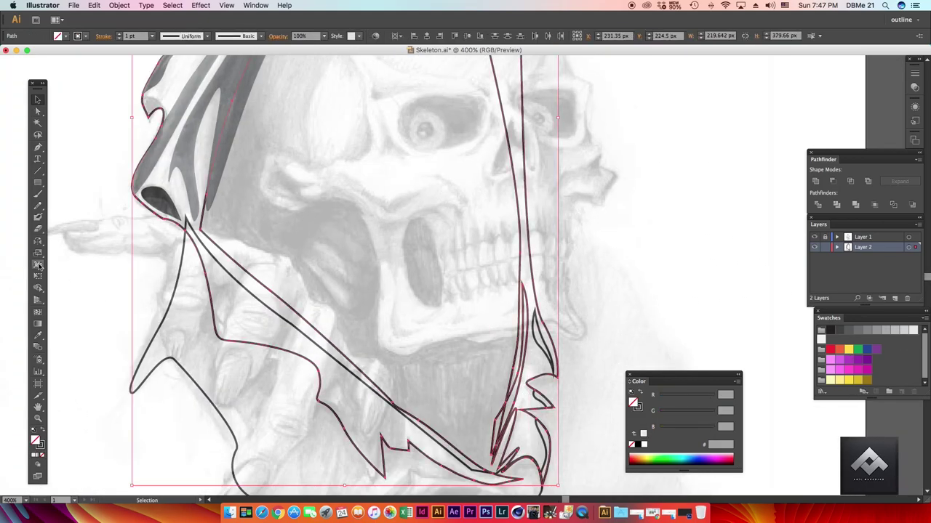
# - Copy the upper flap's grey fill onto the lower torn flap with the Eyedropper
pyautogui.click(479, 416)
pyautogui.scroll(-1, 479, 416)
pyautogui.click(513, 349)
pyautogui.click(542, 411)
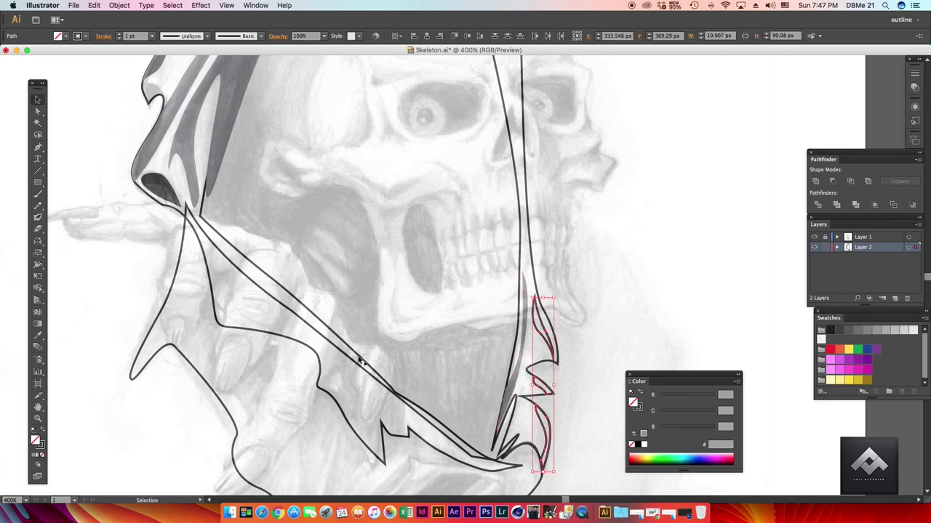
pyautogui.scroll(-3, 311, 259)
pyautogui.click(249, 385)
pyautogui.press('i')
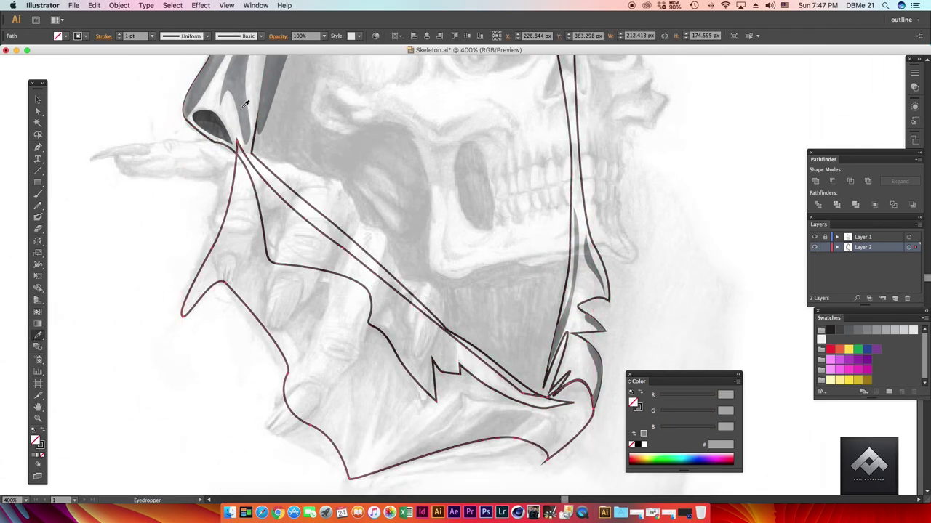
pyautogui.click(245, 104)
# - Pen-draw a shadow shape along the knuckles and jaw and give it the curl's dark grey
pyautogui.press('a')
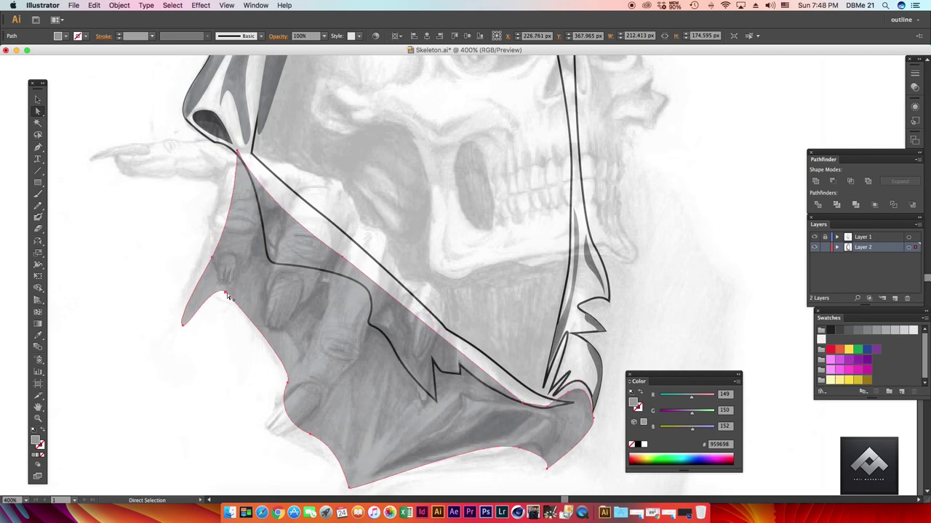
pyautogui.press('p')
pyautogui.click(214, 182)
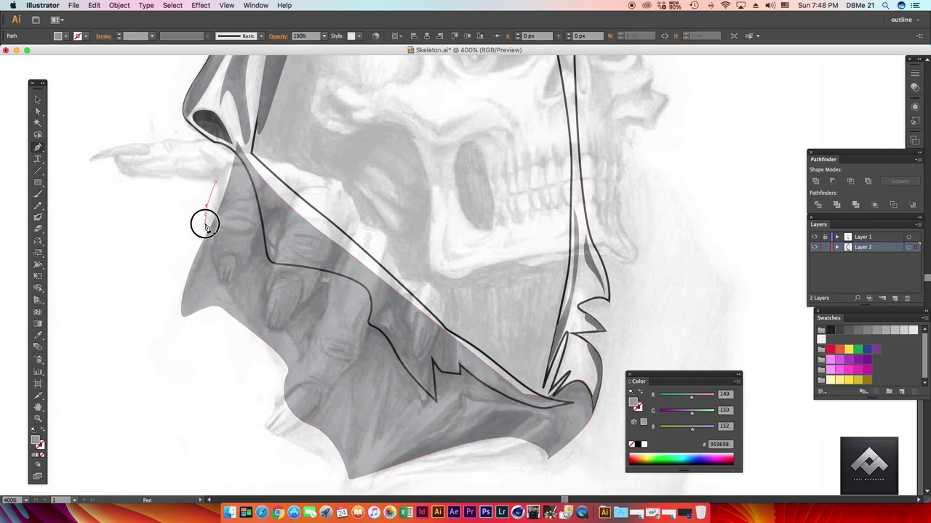
pyautogui.click(259, 259)
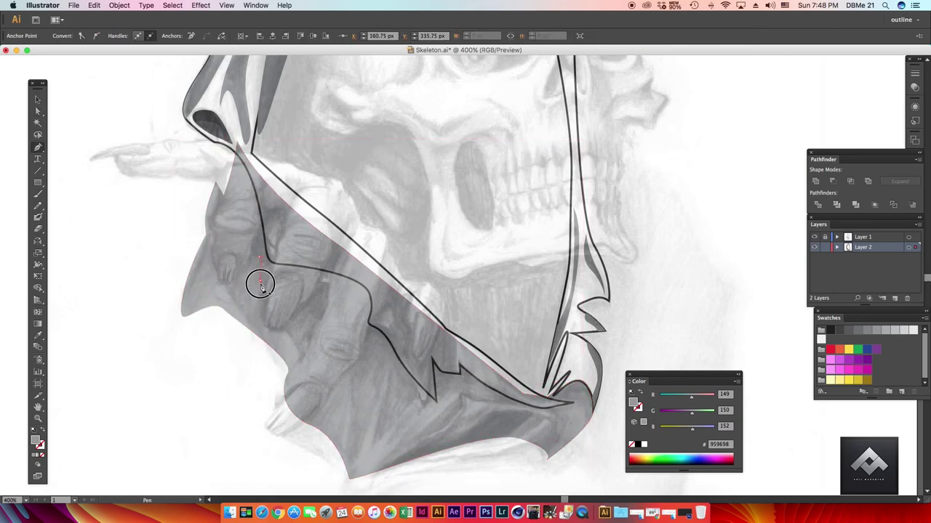
pyautogui.click(413, 389)
pyautogui.click(460, 374)
pyautogui.press('i')
pyautogui.click(211, 116)
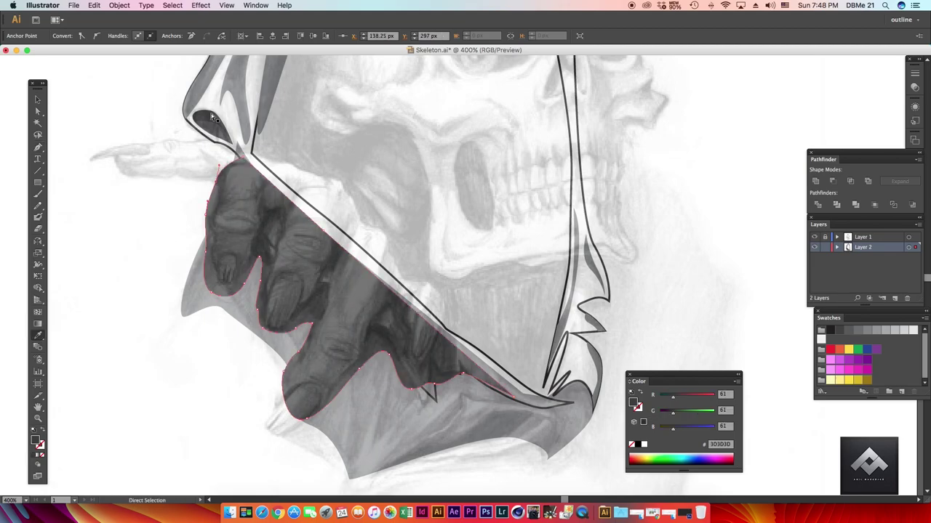
# - Draw a jaw-edge shade near the bottom edge and fill it with a darker grey swatch
pyautogui.press('p')
pyautogui.click(355, 480)
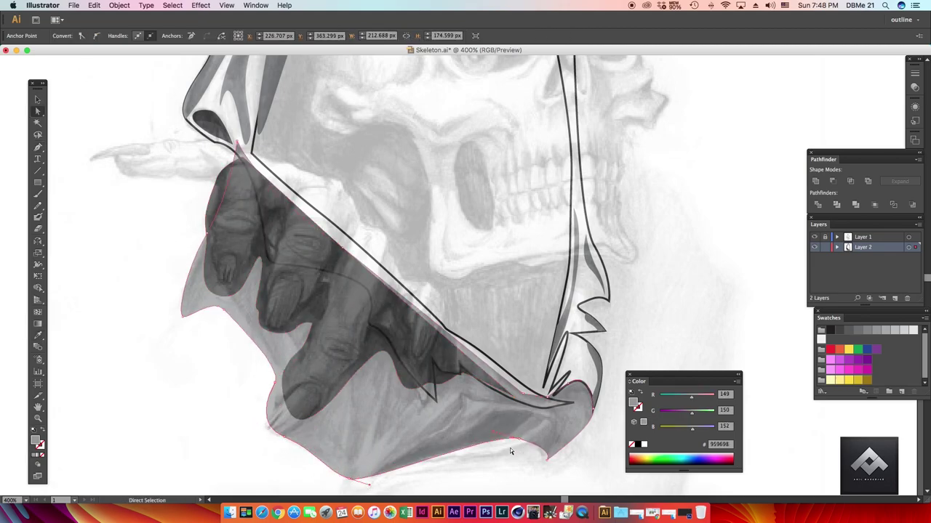
pyautogui.scroll(-3, 509, 448)
pyautogui.click(279, 412)
pyautogui.press('a')
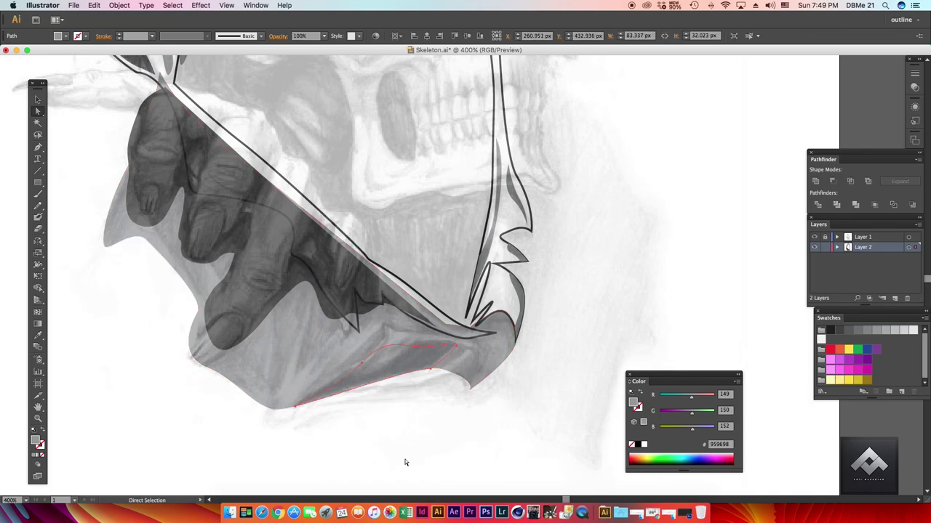
pyautogui.click(842, 333)
pyautogui.press('v')
pyautogui.hotkey('ctrl', 'shift', 'a')
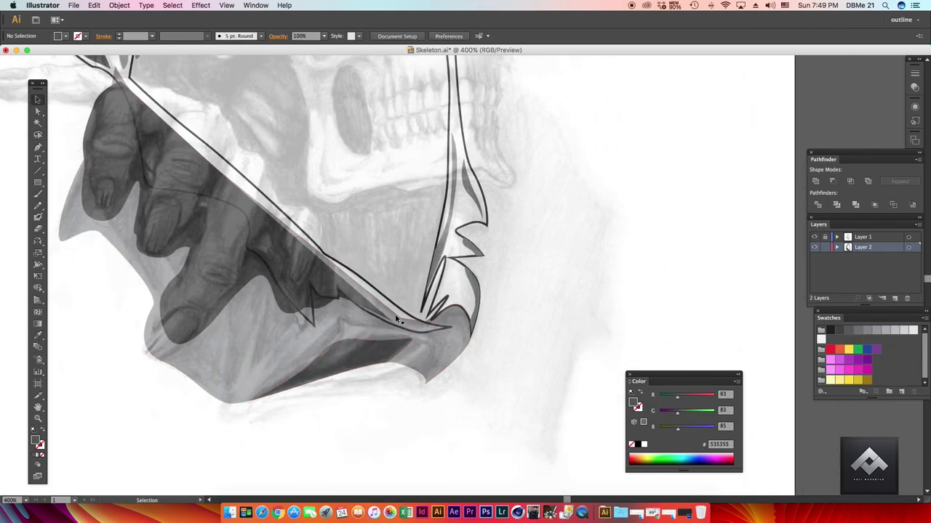
# - Outline a shade along the chin, then hide the sketch layer
pyautogui.press('p')
pyautogui.click(421, 337)
pyautogui.click(431, 350)
pyautogui.click(406, 374)
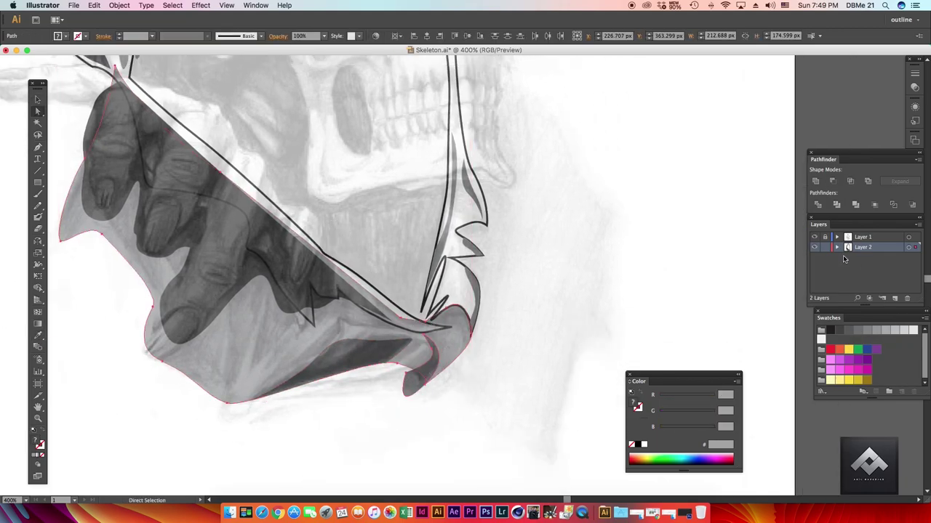
pyautogui.hotkey('ctrl', '-')
pyautogui.hotkey('ctrl', '-')
pyautogui.click(814, 237)
# - Lighten the large flap's grey fill and add a thin light-grey highlight sliver along its edge
pyautogui.press('v')
pyautogui.click(865, 331)
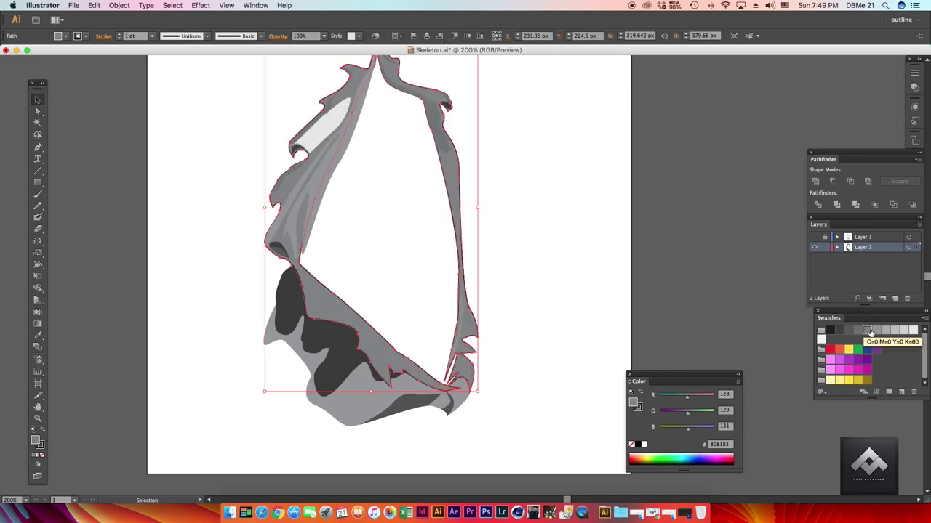
pyautogui.click(492, 394)
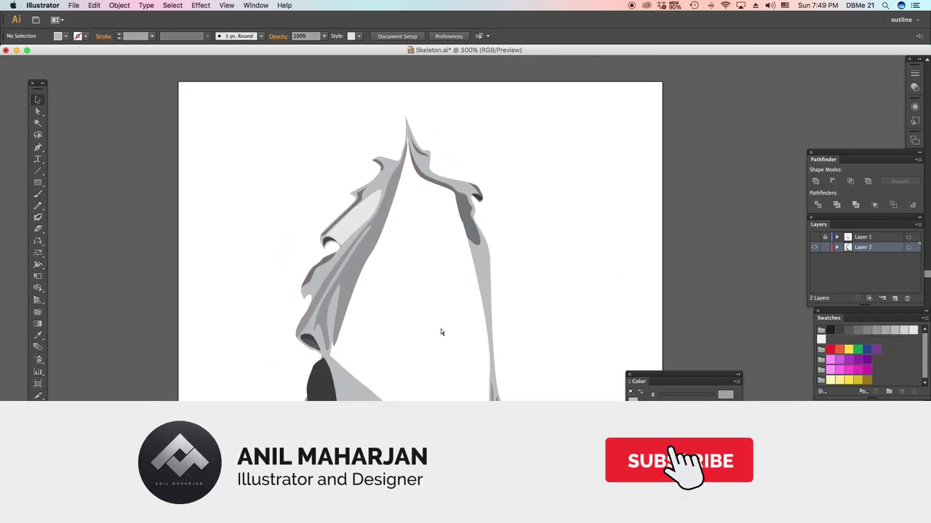
pyautogui.hotkey('ctrl', '+')
pyautogui.hotkey('ctrl', '+')
pyautogui.hotkey('ctrl', '+')
pyautogui.hotkey('ctrl', '+')
pyautogui.press('p')
pyautogui.moveTo(325, 333); pyautogui.dragTo(328, 342)
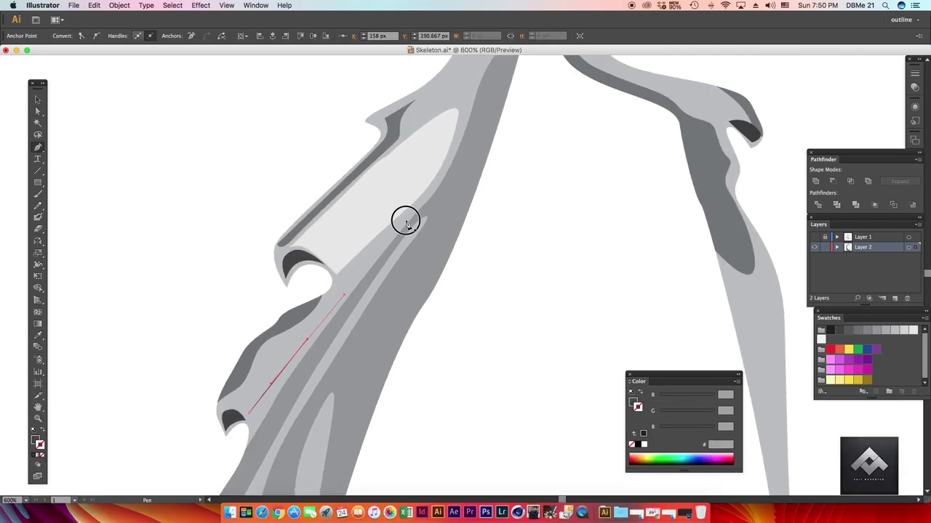
pyautogui.click(404, 220)
pyautogui.click(357, 191)
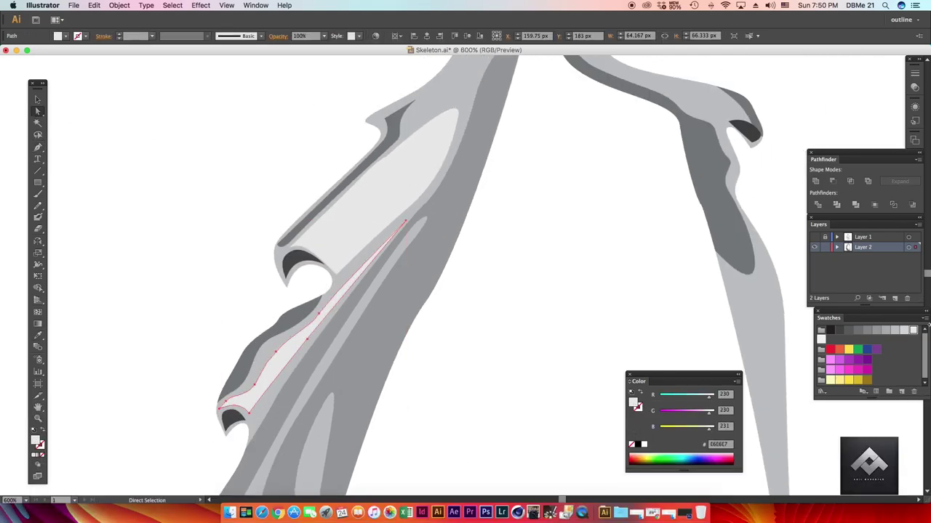
# - Draw a curved shade near the flap tip
pyautogui.scroll(5, 436, 276)
pyautogui.press('p')
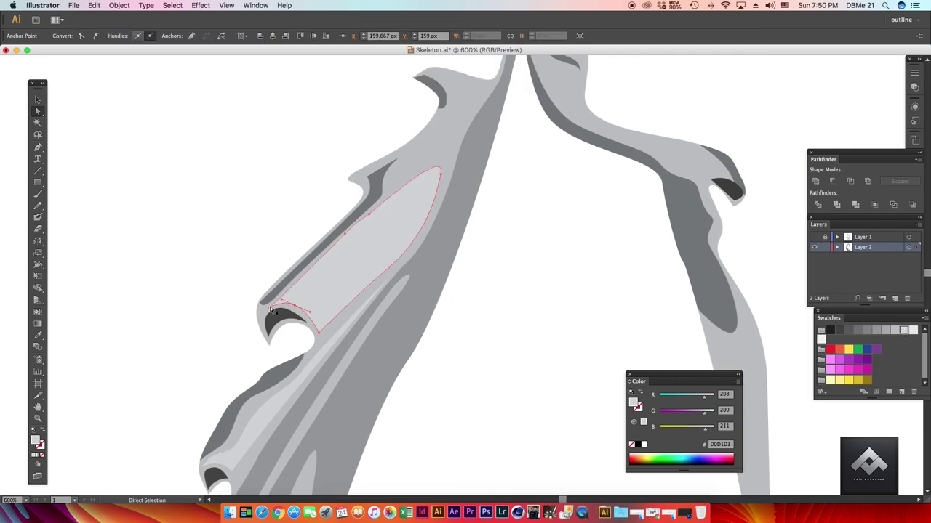
pyautogui.scroll(5, 436, 276)
pyautogui.moveTo(378, 248); pyautogui.dragTo(371, 268)
pyautogui.hotkey('ctrl', 'shift', 'a')
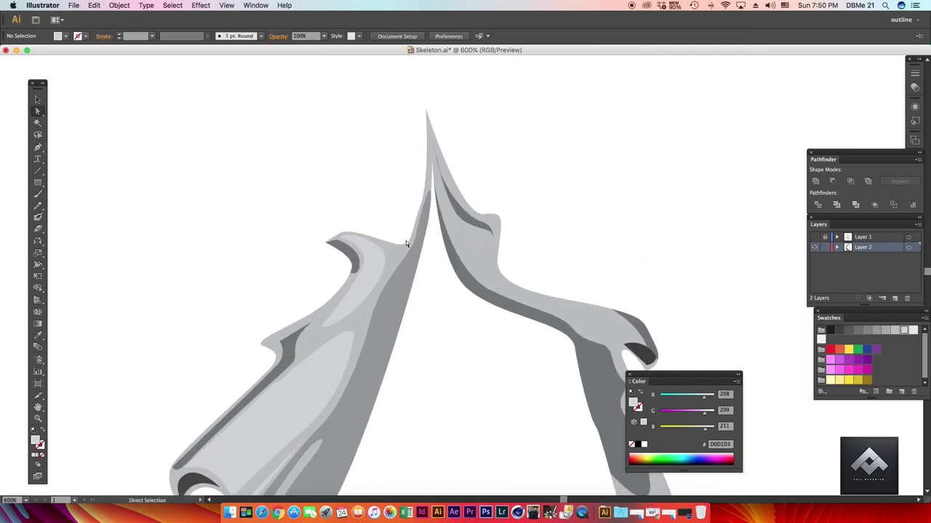
pyautogui.press('a')
pyautogui.click(389, 270)
# - Bring both flap tips into view and select the inner hook shape on the right flap
pyautogui.moveTo(585, 199); pyautogui.dragTo(359, 164)
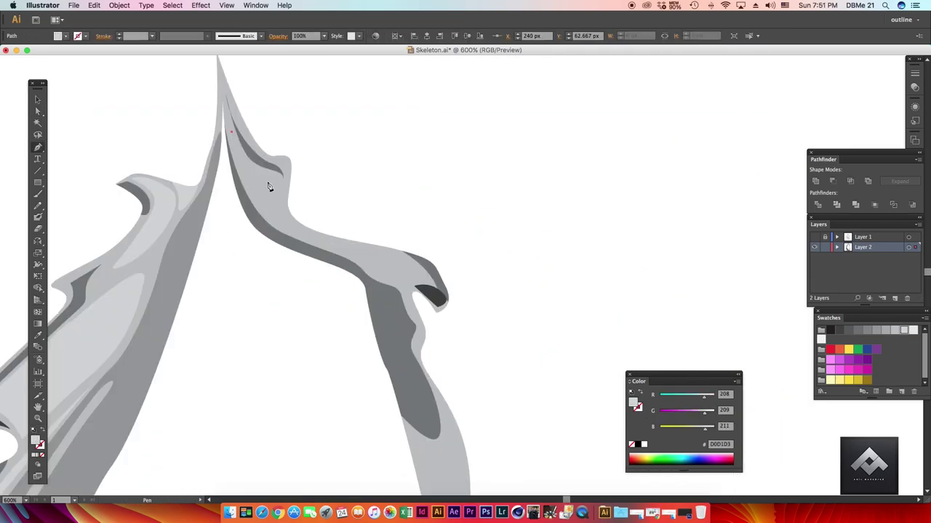
pyautogui.press('a')
pyautogui.click(332, 249)
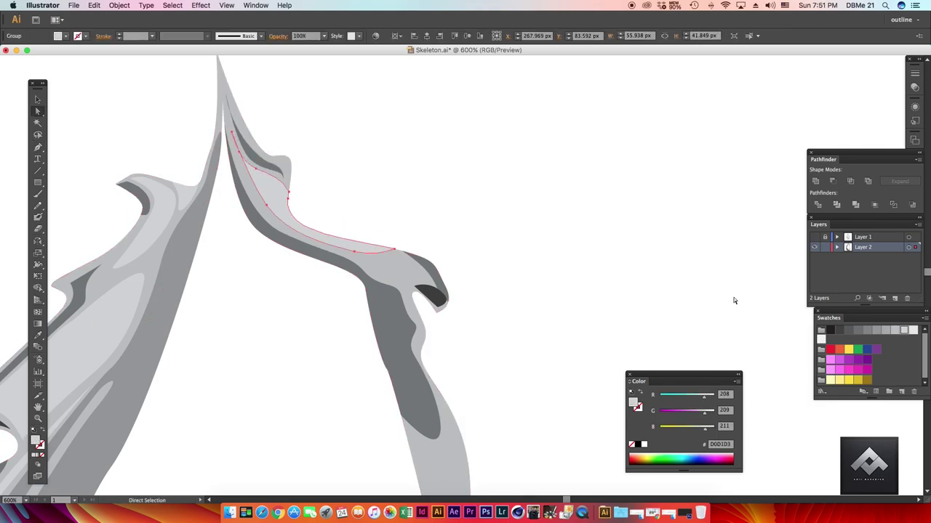
pyautogui.click(366, 206)
pyautogui.scroll(-5, 366, 181)
pyautogui.click(374, 172)
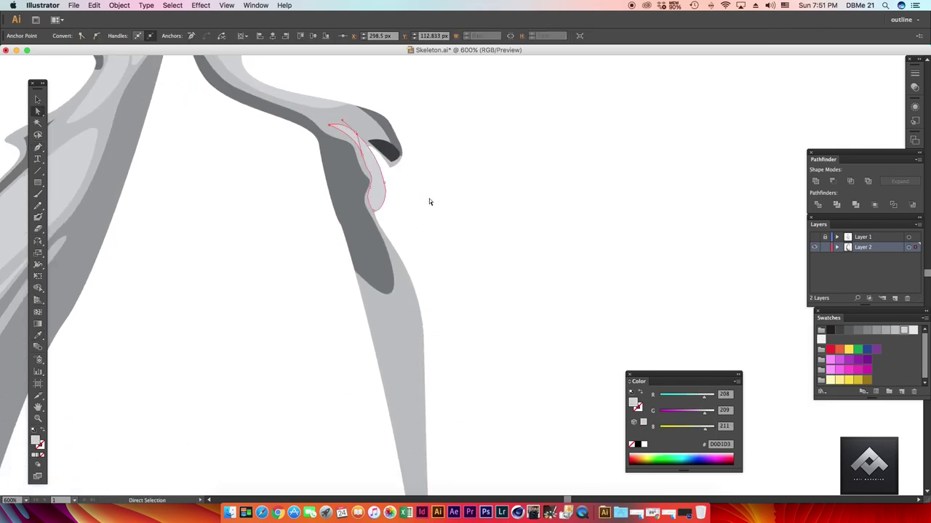
# - Draw a thin shade along the right flap's edge and a small mid-grey shade at the lower-right curl
pyautogui.press('p')
pyautogui.scroll(-5, 442, 235)
pyautogui.moveTo(443, 367); pyautogui.dragTo(474, 355)
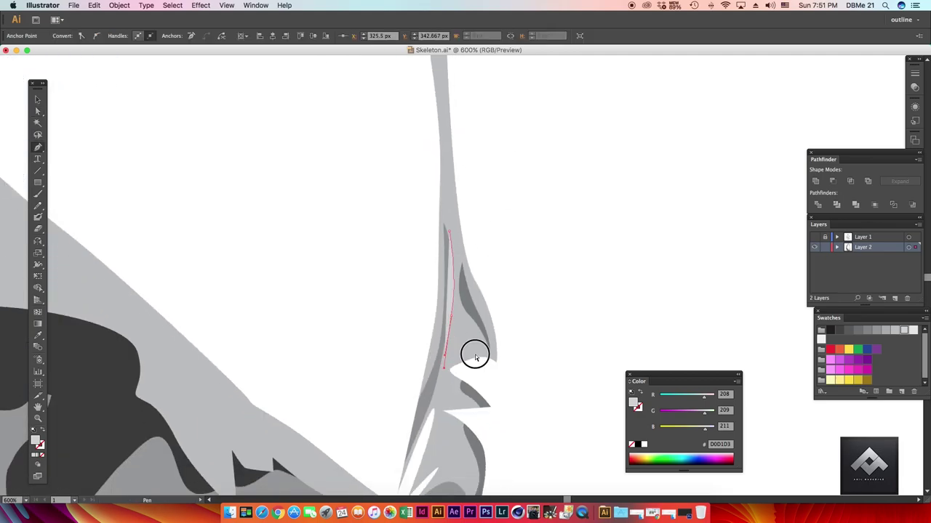
pyautogui.scroll(-5, 519, 308)
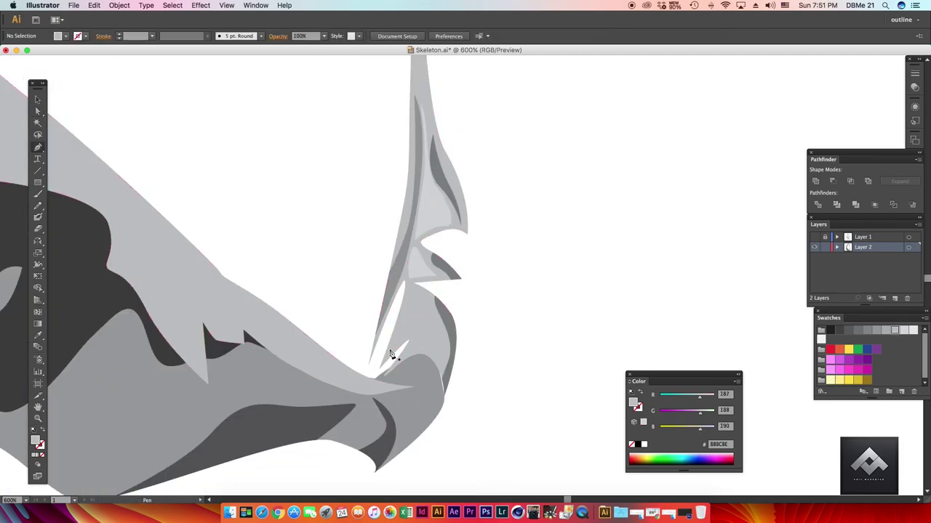
pyautogui.moveTo(408, 284); pyautogui.dragTo(396, 348)
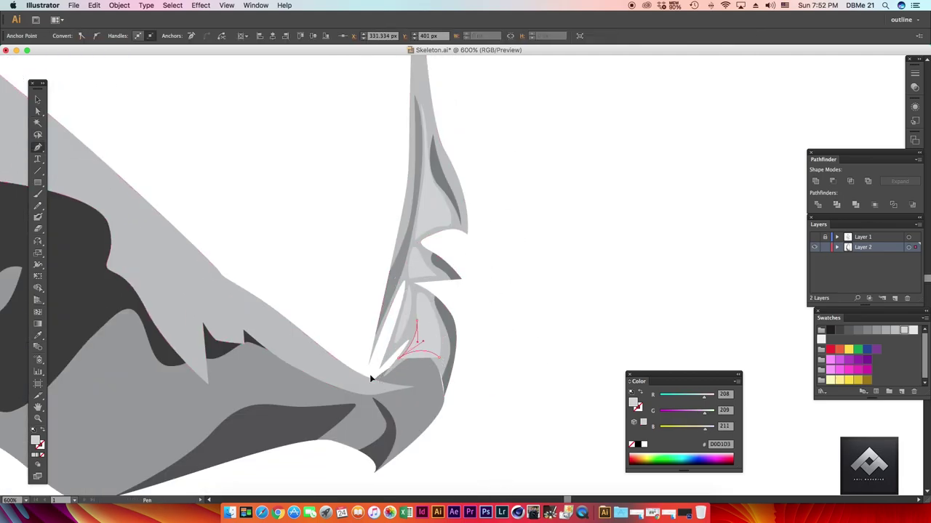
pyautogui.scroll(-5, 370, 378)
pyautogui.click(388, 293)
pyautogui.click(415, 308)
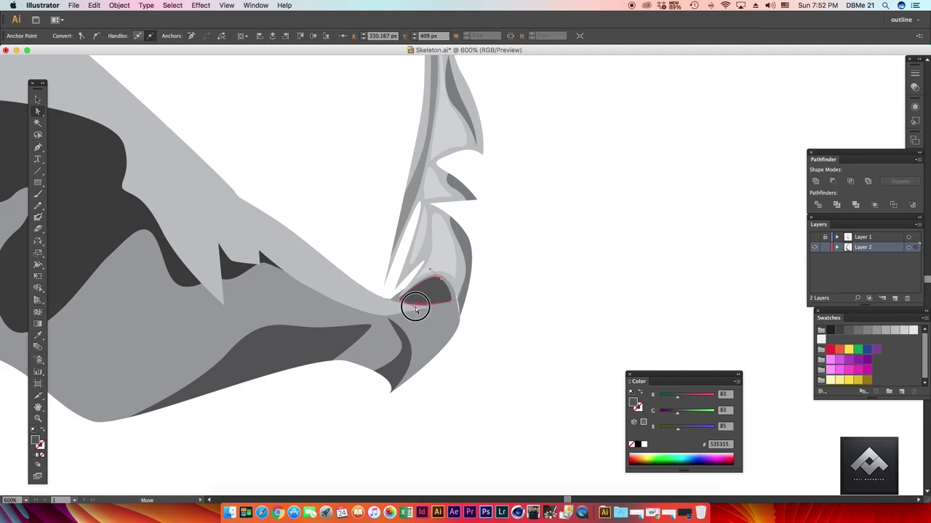
# - Trace a light rim along the flap's curl
pyautogui.scroll(3, 415, 308)
pyautogui.hscroll(-3, 492, 369)
pyautogui.press('a')
pyautogui.hscroll(10, 369, 331)
pyautogui.scroll(-3, 368, 331)
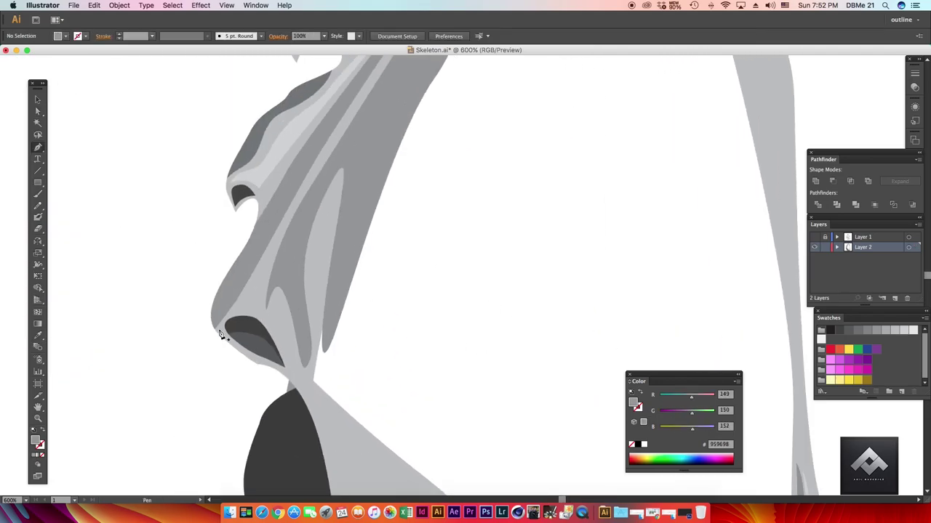
pyautogui.press('p')
pyautogui.click(218, 332)
pyautogui.click(289, 374)
# - Extend the rim from the curl up the flap and start a thin crease highlight
pyautogui.scroll(2, 140, 285)
pyautogui.press('p')
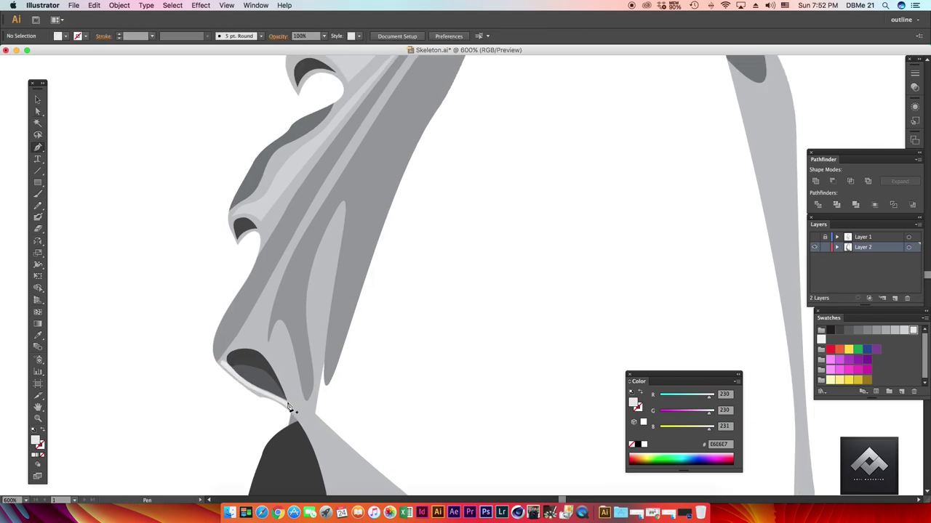
pyautogui.moveTo(270, 335); pyautogui.dragTo(282, 355)
pyautogui.click(384, 98)
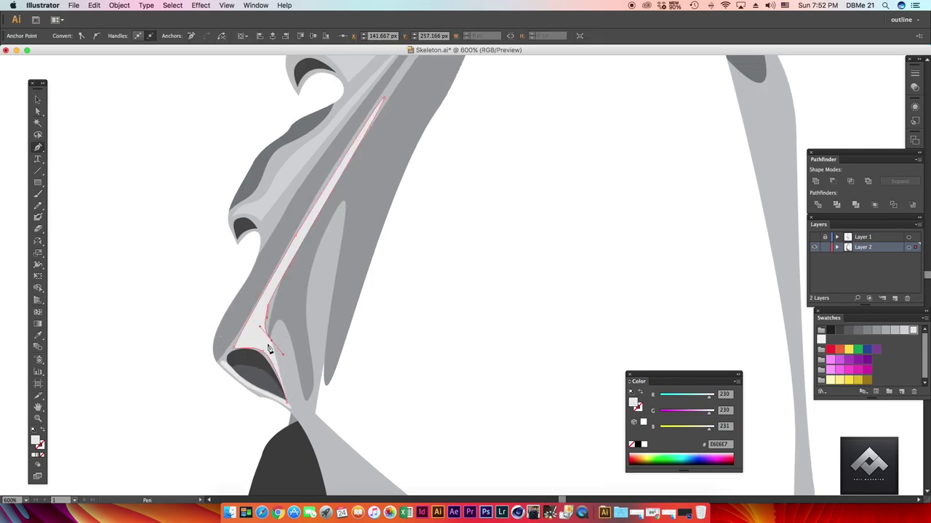
pyautogui.press('a')
# - Add another light highlight strip running up the crease and refine its anchors
pyautogui.scroll(2, 262, 322)
pyautogui.hscroll(3, 262, 322)
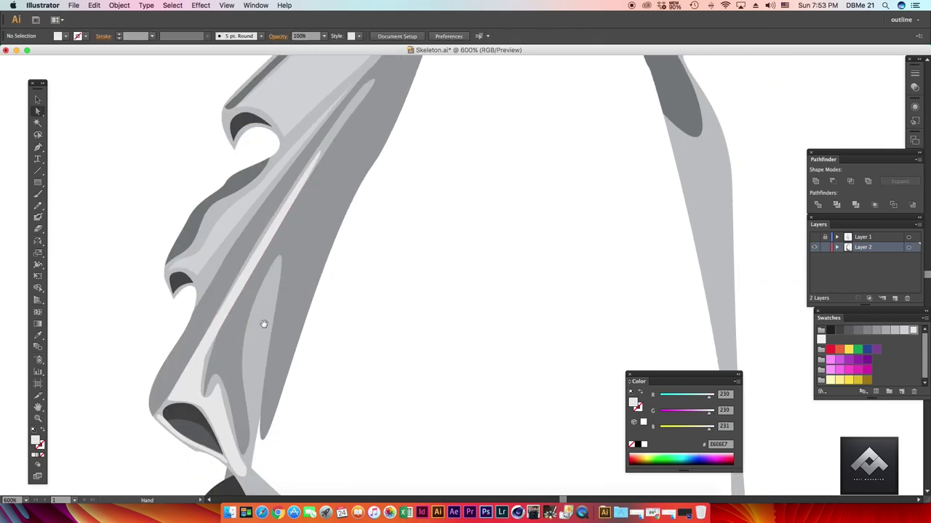
pyautogui.moveTo(310, 162); pyautogui.dragTo(218, 313)
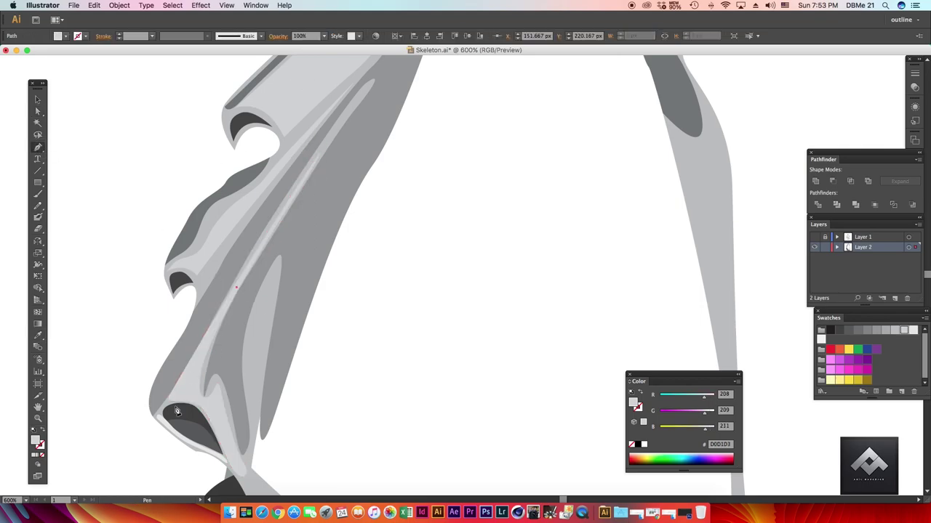
pyautogui.press('p')
pyautogui.click(235, 289)
pyautogui.click(179, 393)
pyautogui.moveTo(235, 290); pyautogui.dragTo(320, 169)
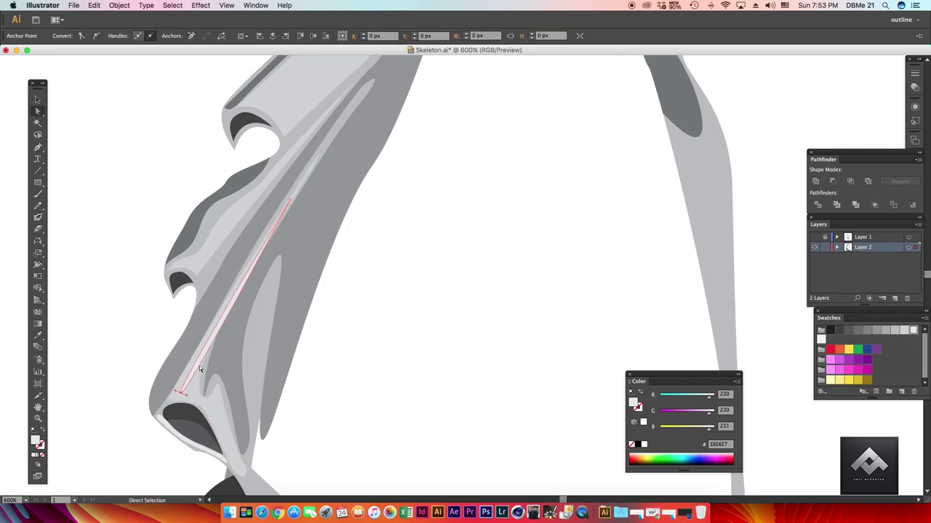
pyautogui.click(228, 307)
pyautogui.scroll(3, 230, 307)
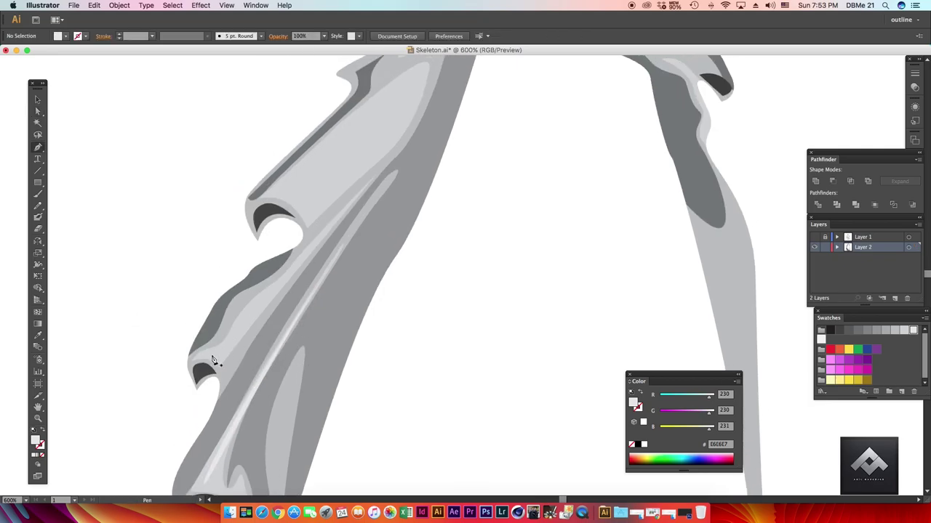
pyautogui.press('p')
pyautogui.scroll(-3, 181, 354)
pyautogui.hscroll(-3, 181, 354)
# - Enlarge the small dark notch inside the left flap's curl by dragging its anchor
pyautogui.press('a')
pyautogui.click(311, 296)
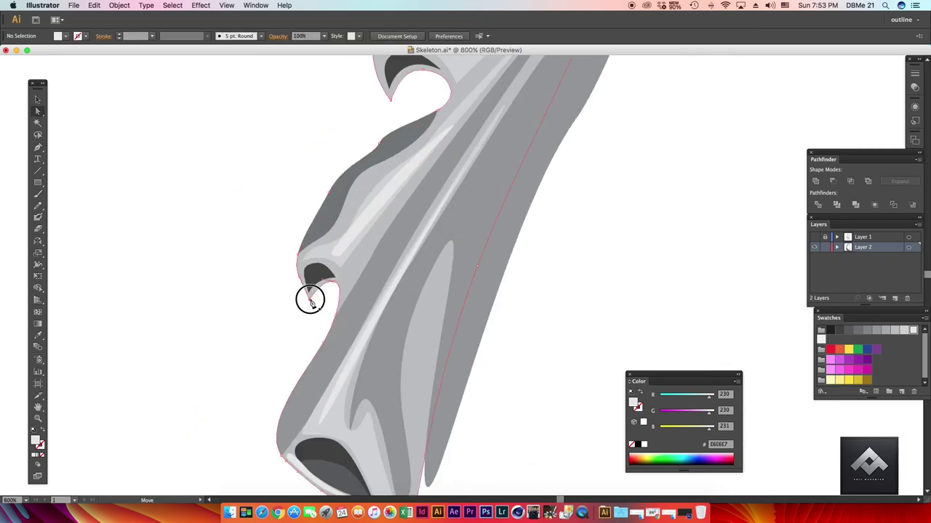
pyautogui.moveTo(314, 287); pyautogui.dragTo(325, 291)
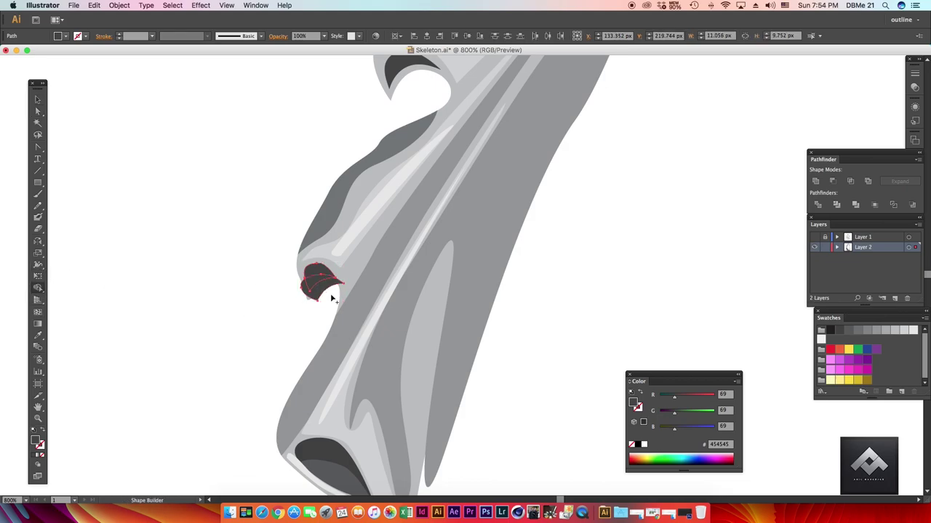
pyautogui.press('super+shift+a')
pyautogui.press('p')
pyautogui.moveTo(305, 288); pyautogui.dragTo(279, 315)
pyautogui.scroll(1, 278, 316)
# - Draw a three-point shading shape inside the curl and fill it darker gray
pyautogui.click(238, 285)
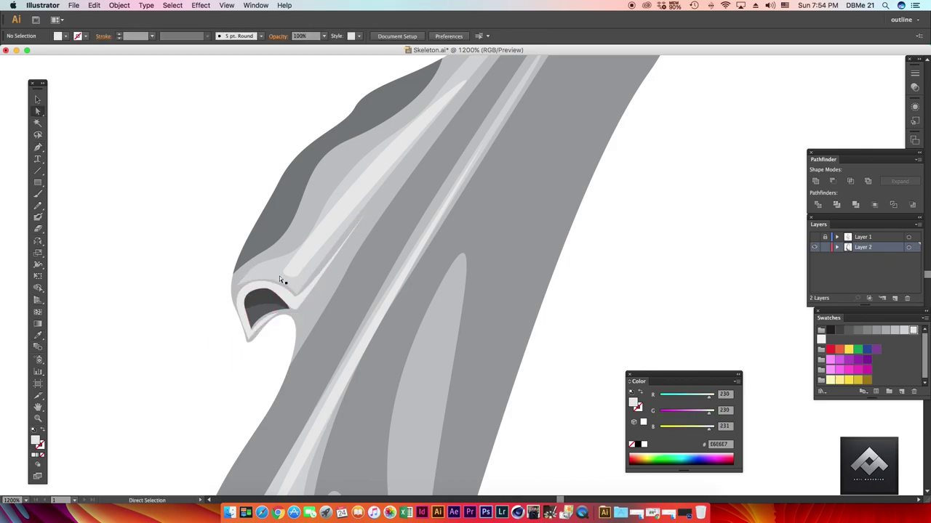
pyautogui.press('super+minus')
pyautogui.press('super+shift+a')
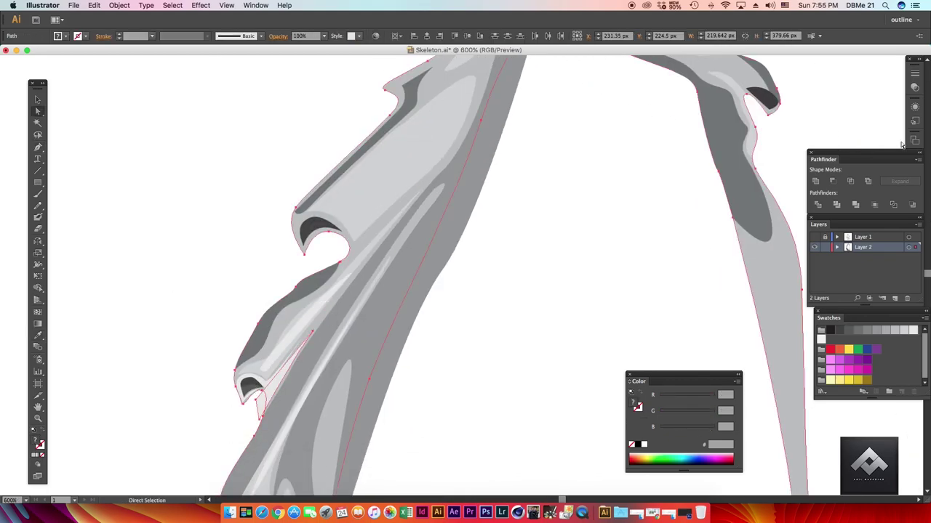
pyautogui.scroll(-1, 291, 373)
pyautogui.click(280, 373)
pyautogui.scroll(2, 242, 331)
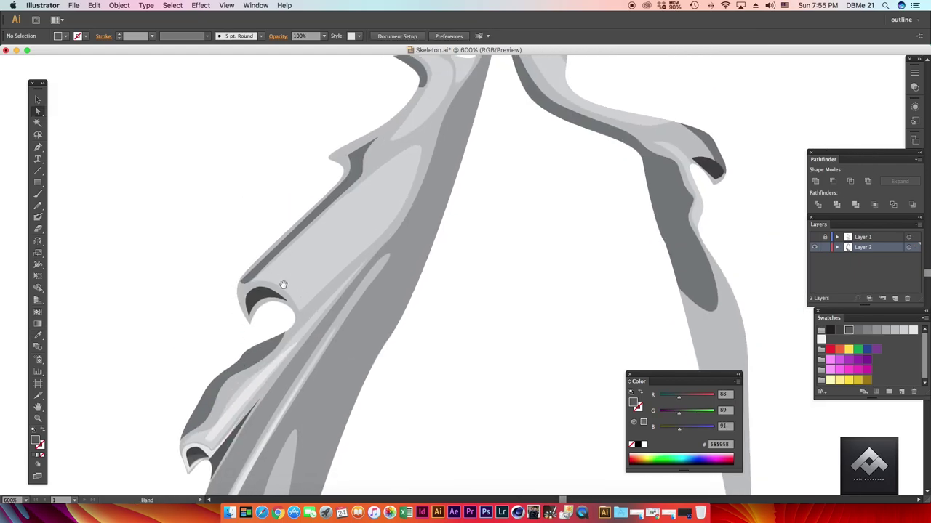
pyautogui.scroll(1, 283, 286)
pyautogui.press('p')
pyautogui.click(324, 307)
pyautogui.click(317, 261)
pyautogui.click(363, 269)
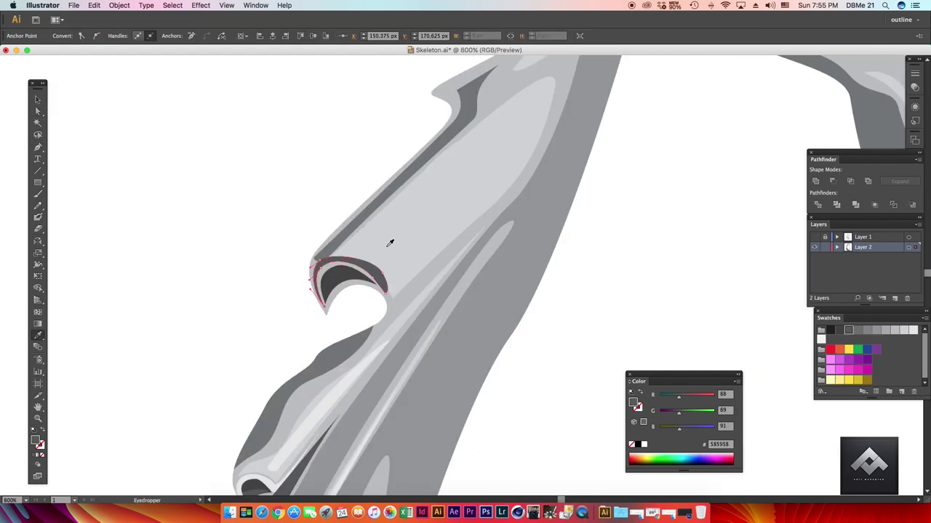
pyautogui.click(385, 297)
# - Adjust the anchor points of the curl shading and the small inner dark shape
pyautogui.press('a')
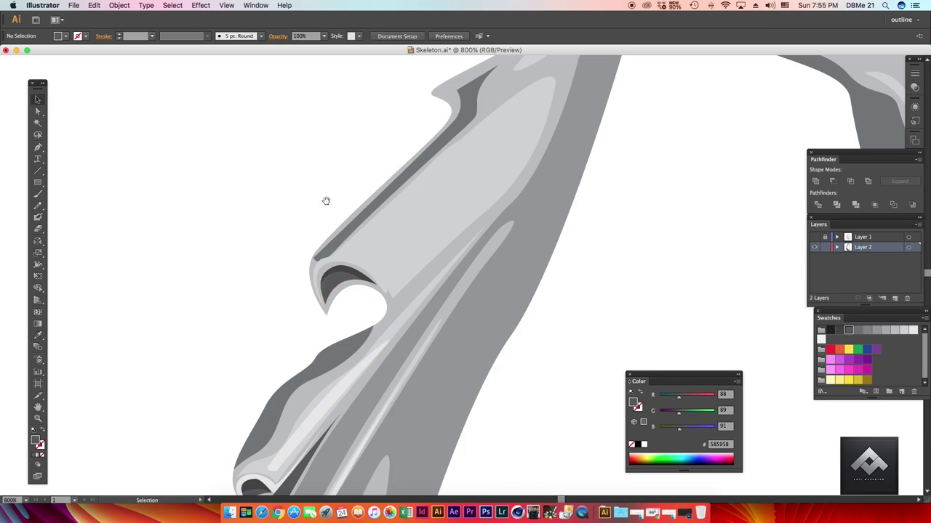
pyautogui.scroll(-3, 422, 311)
pyautogui.scroll(4, 422, 306)
pyautogui.click(420, 251)
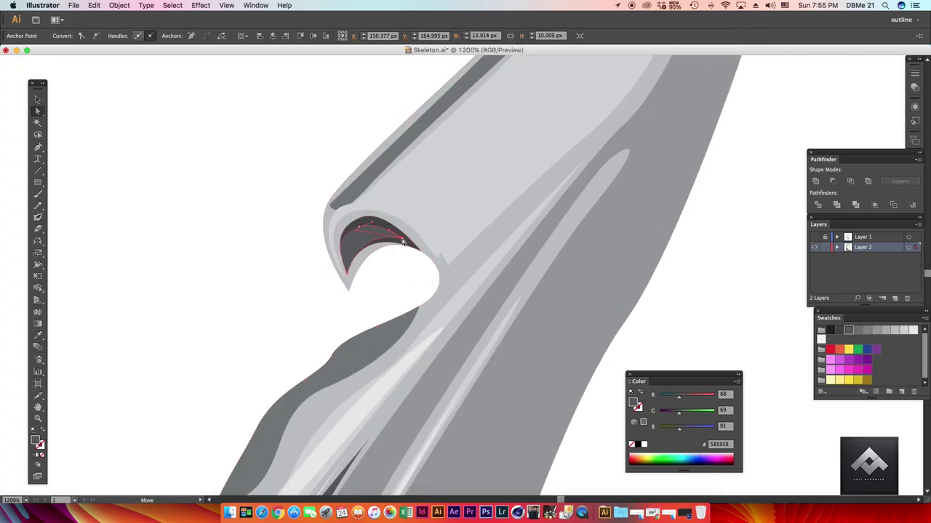
pyautogui.scroll(-3, 467, 280)
pyautogui.scroll(3, 530, 272)
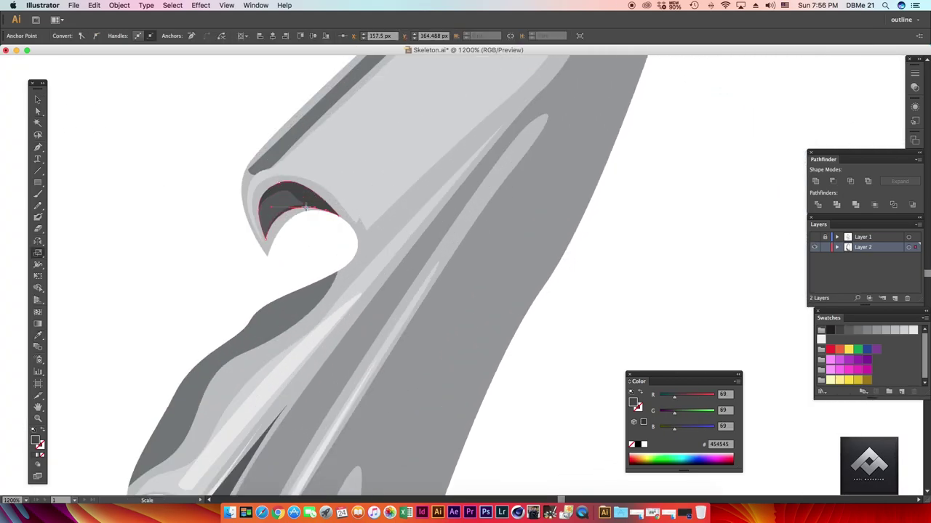
pyautogui.click(315, 236)
pyautogui.scroll(-3, 381, 268)
pyautogui.scroll(3, 383, 255)
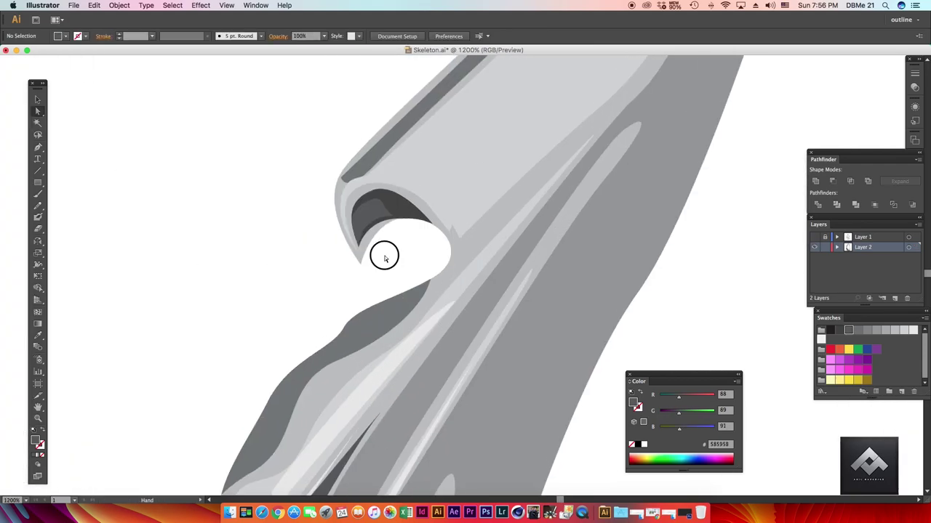
pyautogui.click(367, 221)
# - Refine the curl tip, dark triangle and light highlight's tip point beside the curl
pyautogui.scroll(-3, 375, 230)
pyautogui.scroll(5, 363, 332)
pyautogui.click(301, 325)
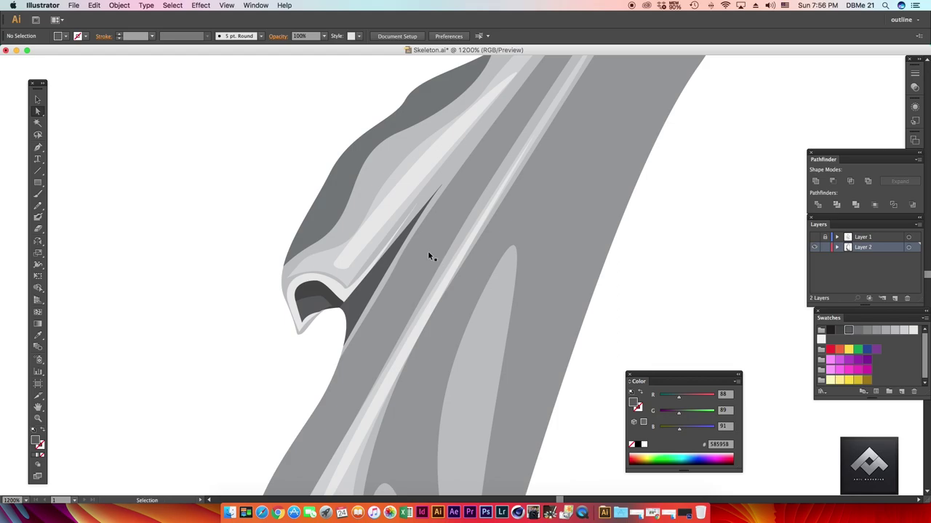
pyautogui.click(340, 303)
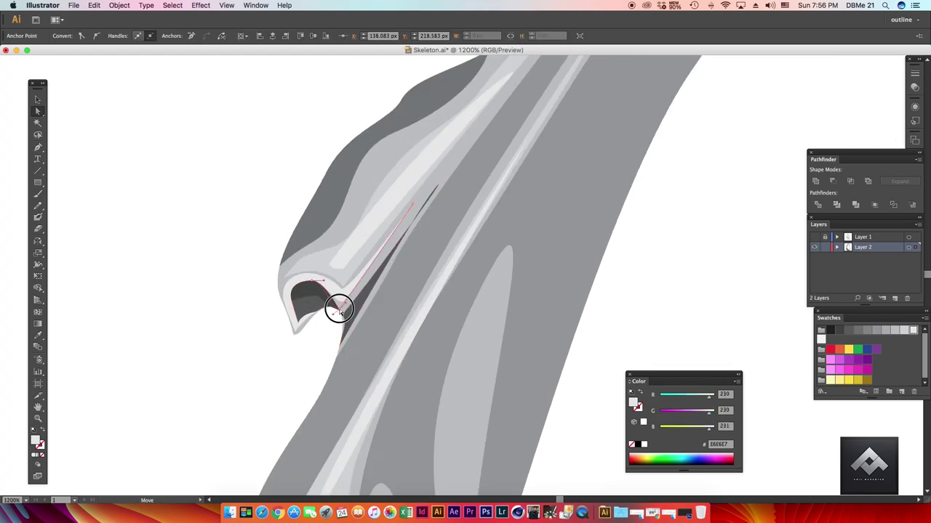
pyautogui.click(344, 302)
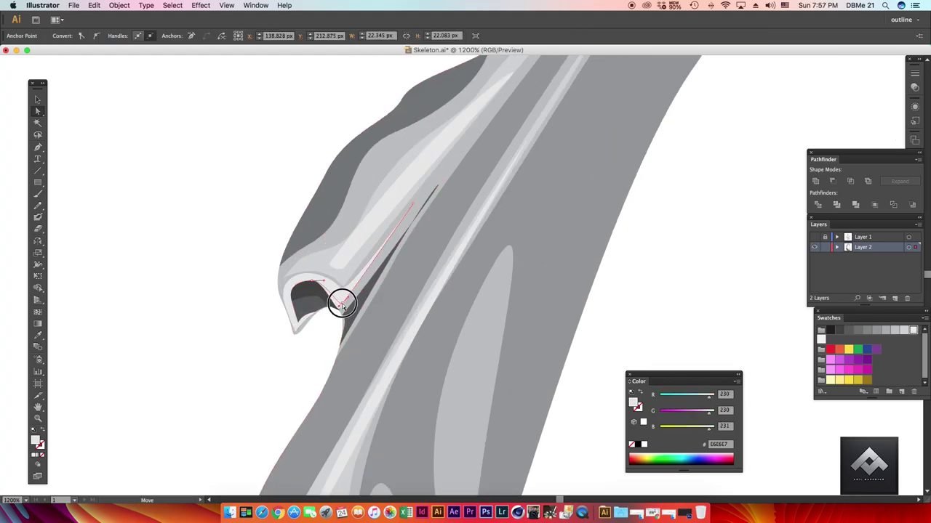
pyautogui.click(412, 205)
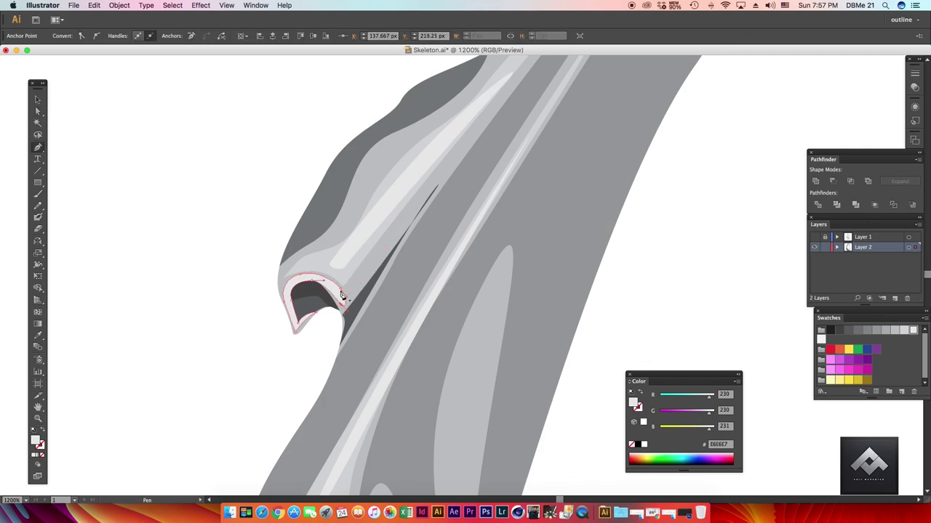
pyautogui.press('super+shift+a')
pyautogui.scroll(-5, 328, 314)
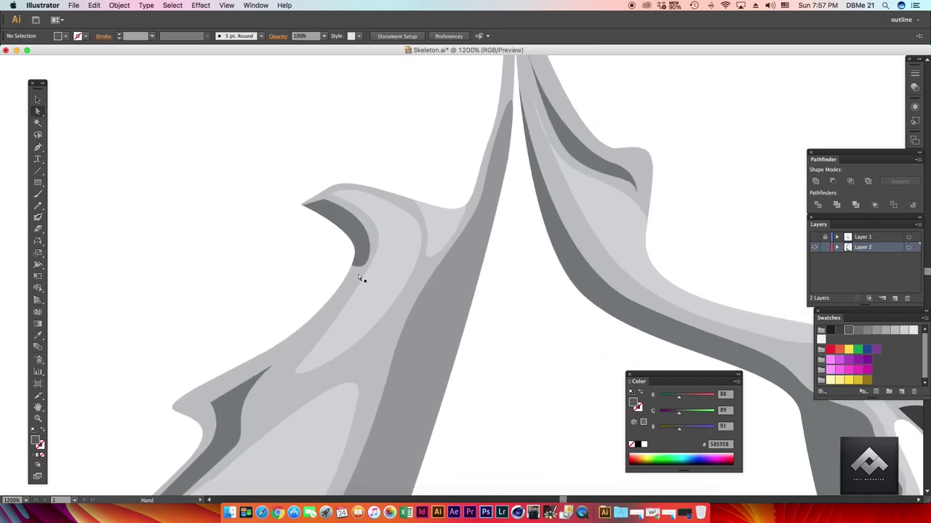
# - Reshape the dark hook on the right flap's curl by dragging its anchor
pyautogui.scroll(-4, 301, 249)
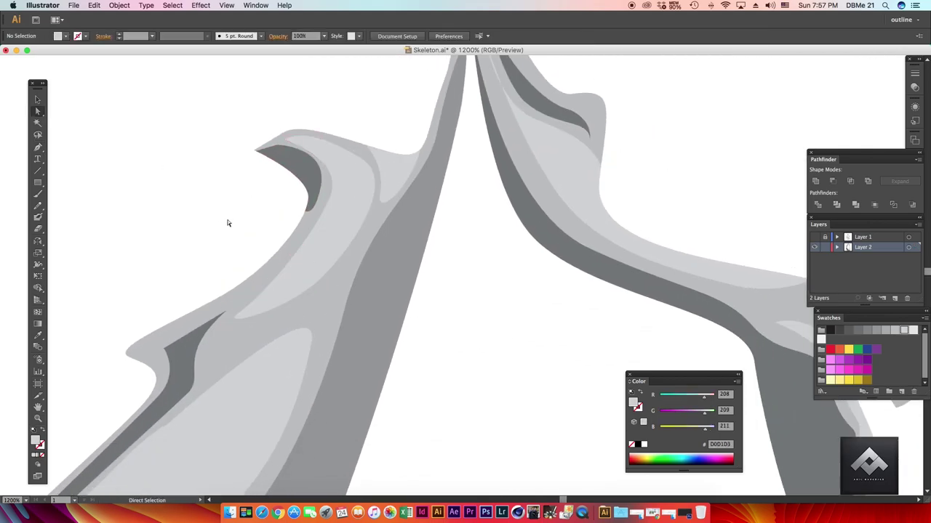
pyautogui.scroll(-5, 227, 223)
pyautogui.click(355, 312)
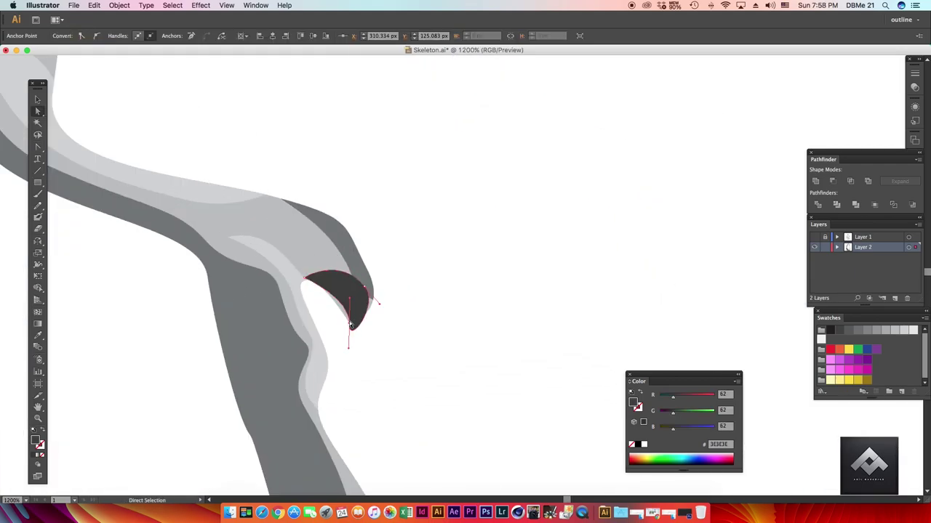
pyautogui.moveTo(332, 270); pyautogui.dragTo(342, 301)
pyautogui.press('super+minus')
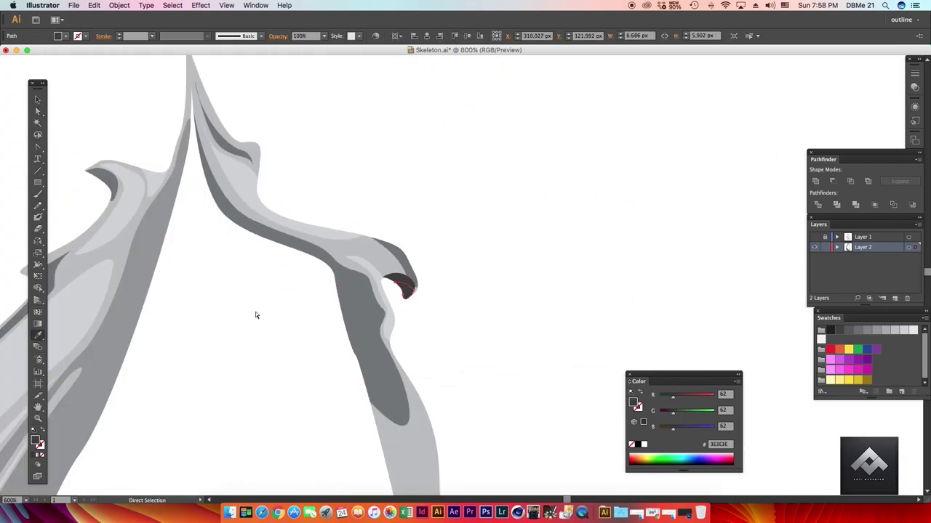
pyautogui.scroll(-5, 483, 269)
pyautogui.scroll(-5, 426, 316)
pyautogui.press('super+minus')
# - Draw a pale highlight streak along the left flap's upper fold
pyautogui.moveTo(38, 147); pyautogui.dragTo(78, 149)
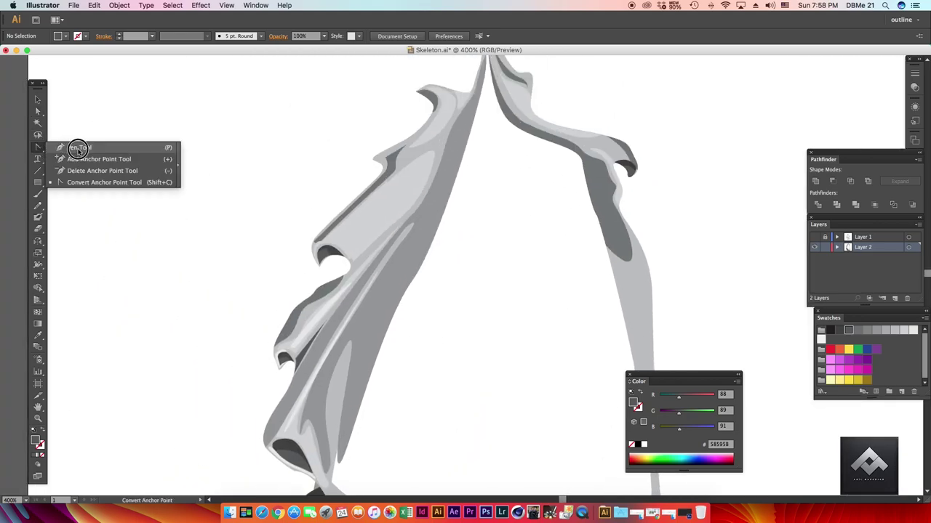
pyautogui.moveTo(397, 283); pyautogui.dragTo(307, 286)
pyautogui.click(38, 109)
pyautogui.scroll(-5, 530, 269)
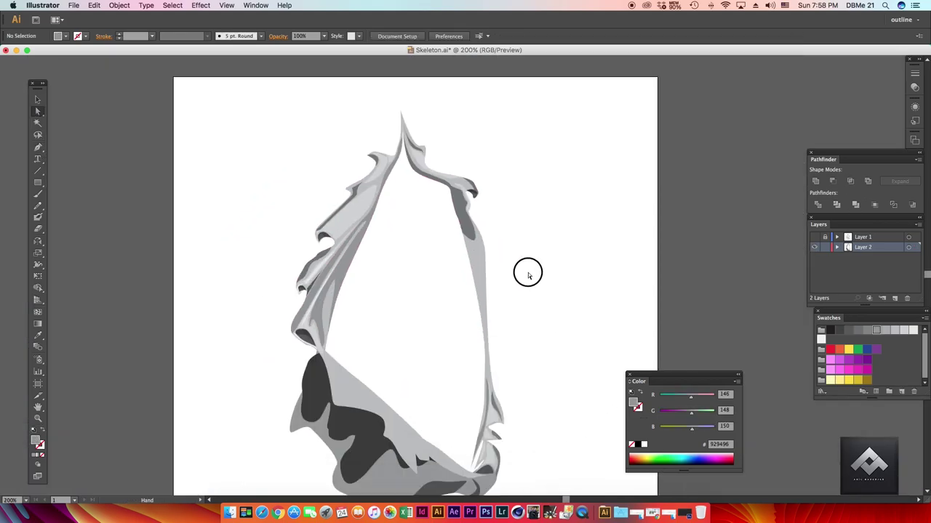
pyautogui.scroll(8, 395, 276)
pyautogui.click(302, 376)
pyautogui.scroll(3, 370, 301)
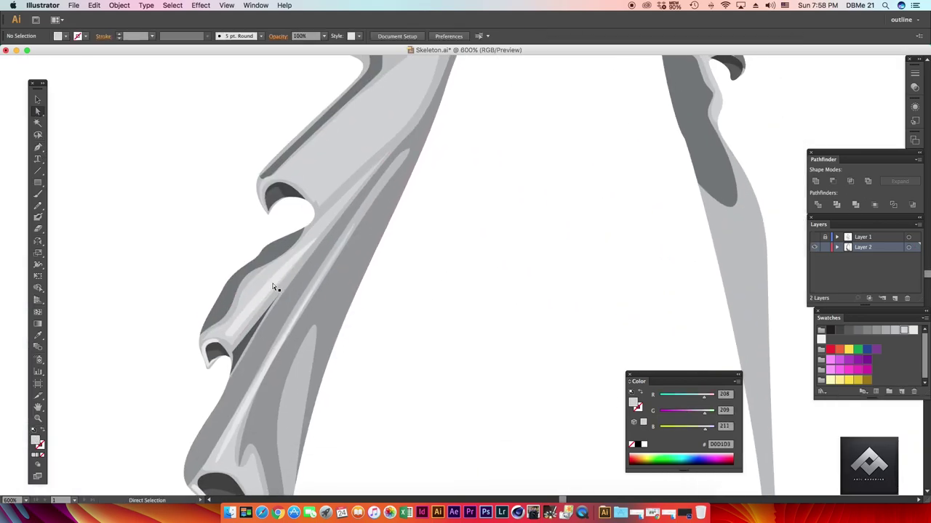
pyautogui.press('p')
pyautogui.scroll(-6, 384, 142)
pyautogui.click(300, 415)
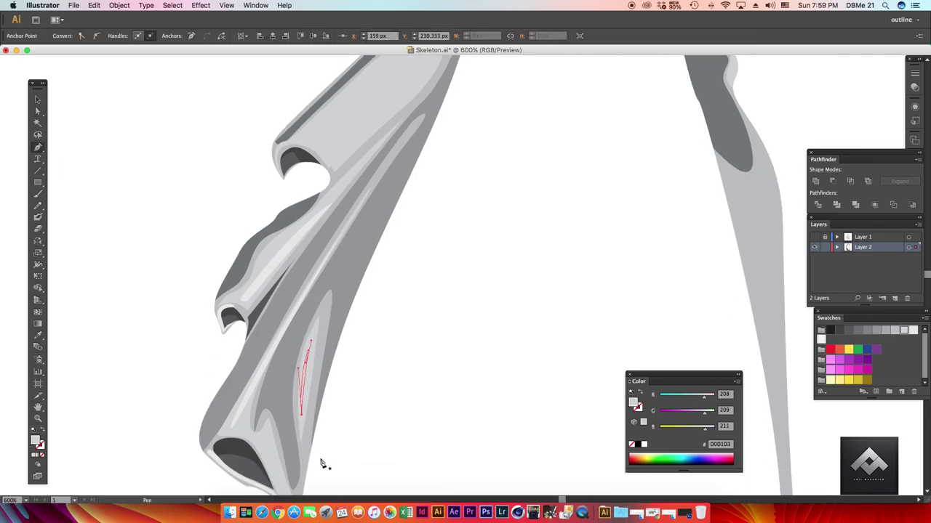
pyautogui.scroll(5, 299, 337)
pyautogui.scroll(5, 299, 337)
# - Refine the left flap's elongated highlight and the highlight near the right flap's peak
pyautogui.click(362, 169)
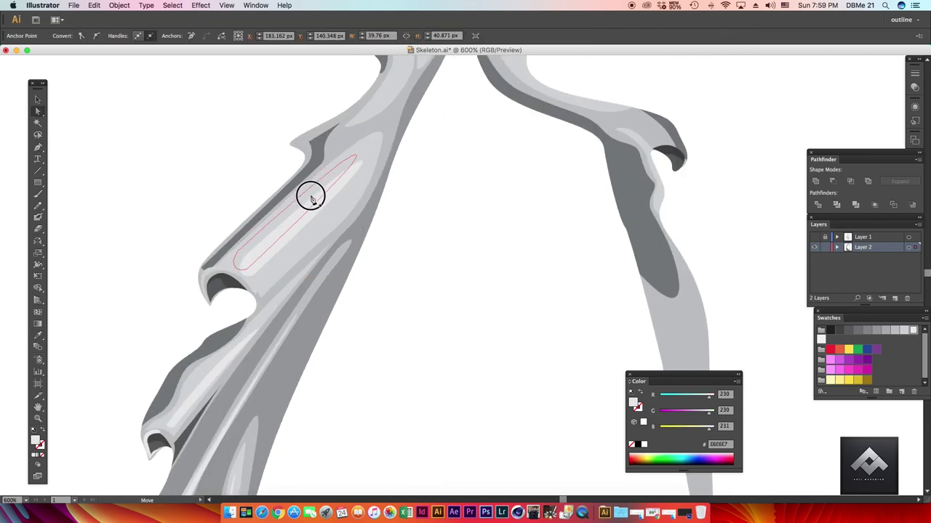
pyautogui.scroll(3, 324, 167)
pyautogui.press('a')
pyautogui.moveTo(454, 166); pyautogui.dragTo(323, 191)
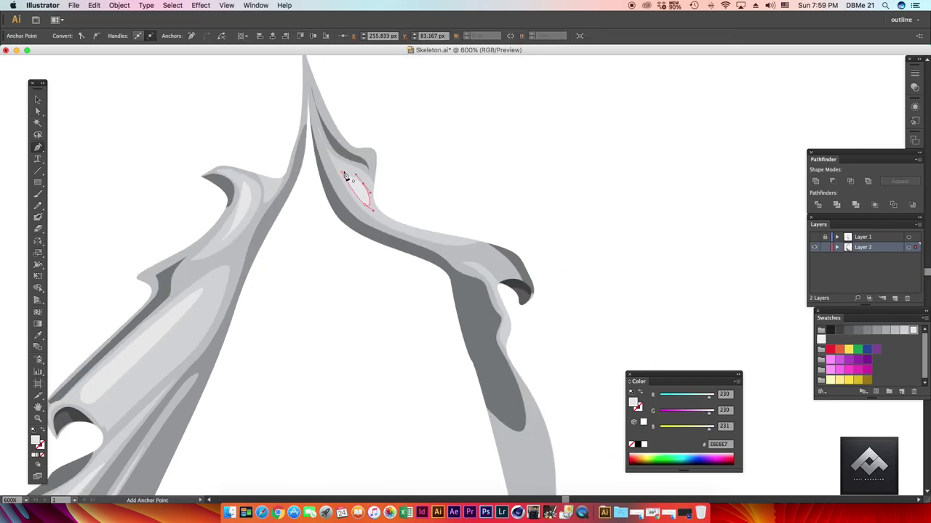
pyautogui.click(469, 246)
pyautogui.click(557, 262)
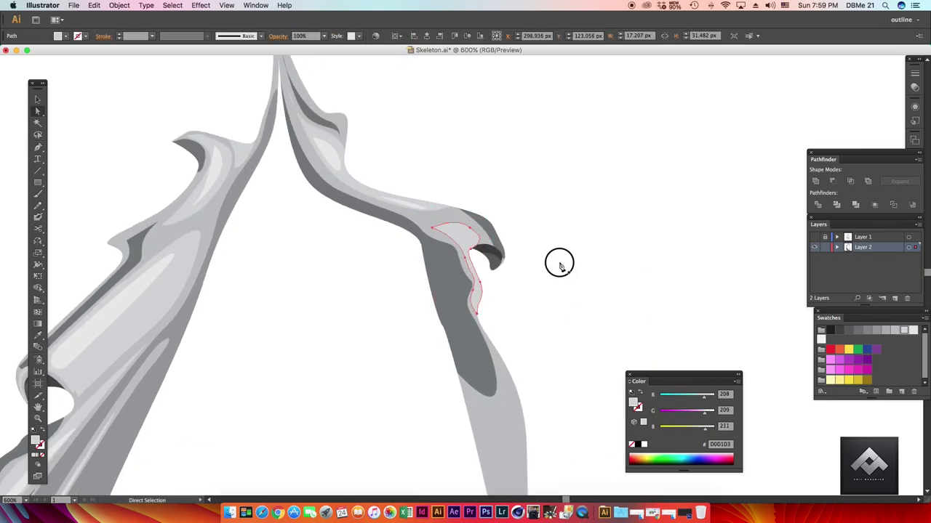
pyautogui.hotkey('ctrl', '-')
pyautogui.hotkey('ctrl', '-')
pyautogui.hotkey('ctrl', '-')
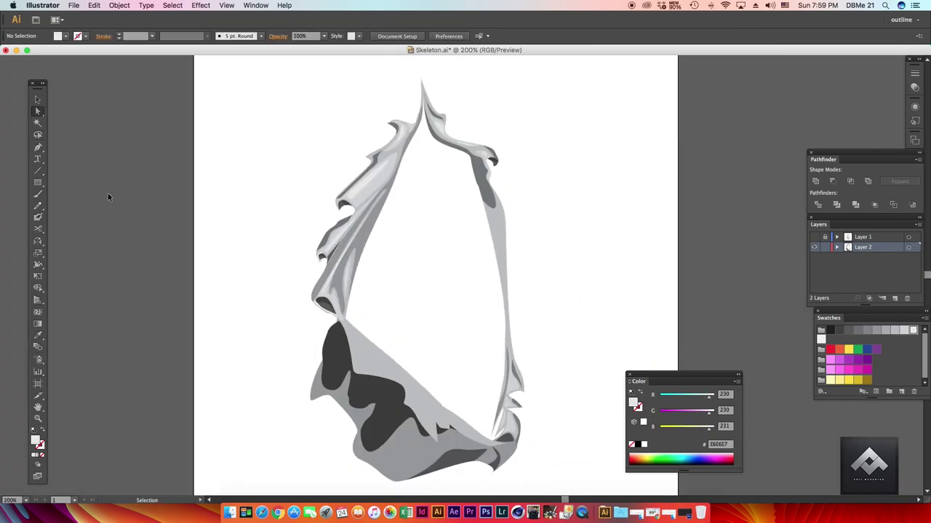
# - Draw the hole shape between the flaps and fill it dark grey 3D3D3D
pyautogui.click(410, 146)
pyautogui.click(342, 348)
pyautogui.click(507, 455)
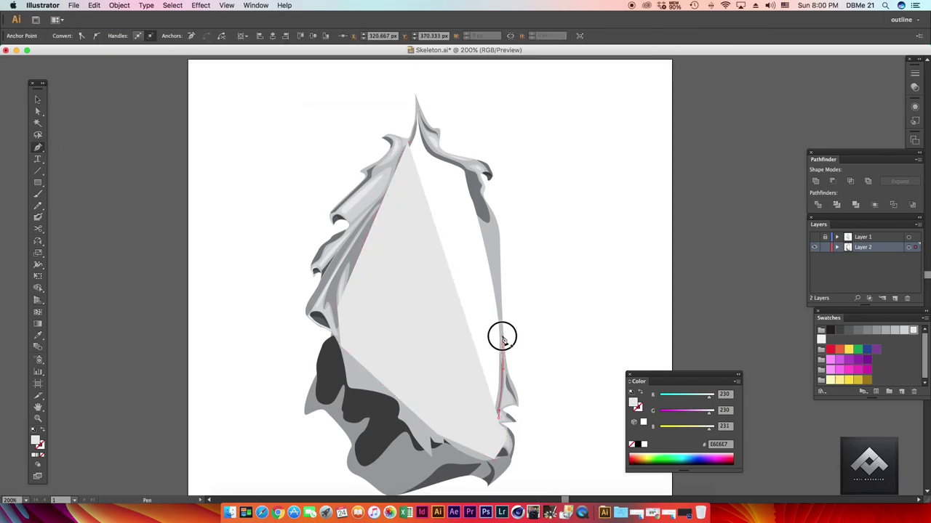
pyautogui.click(482, 218)
pyautogui.click(437, 151)
pyautogui.click(419, 117)
pyautogui.click(35, 339)
# - Fill the inner strip along the hole's right side with lighter grey 585958, then select everything
pyautogui.click(331, 378)
pyautogui.press('a')
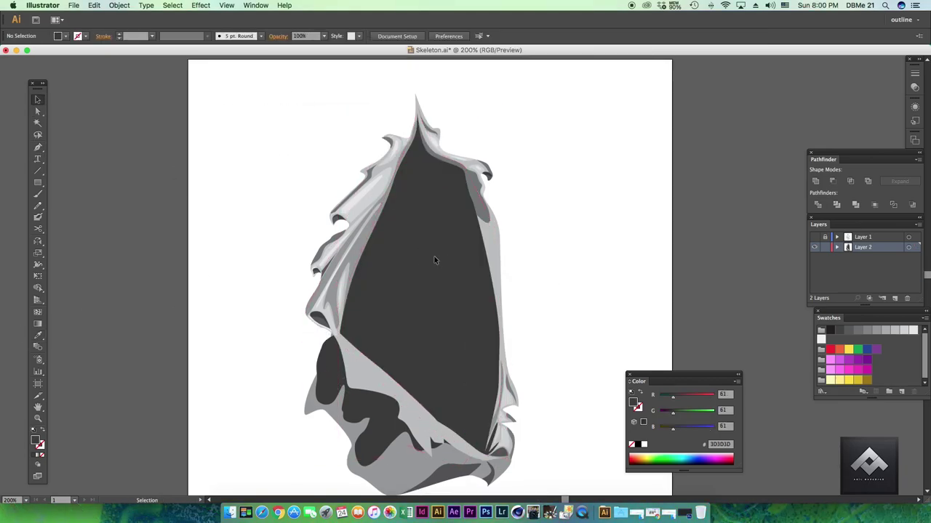
pyautogui.click(414, 190)
pyautogui.click(436, 188)
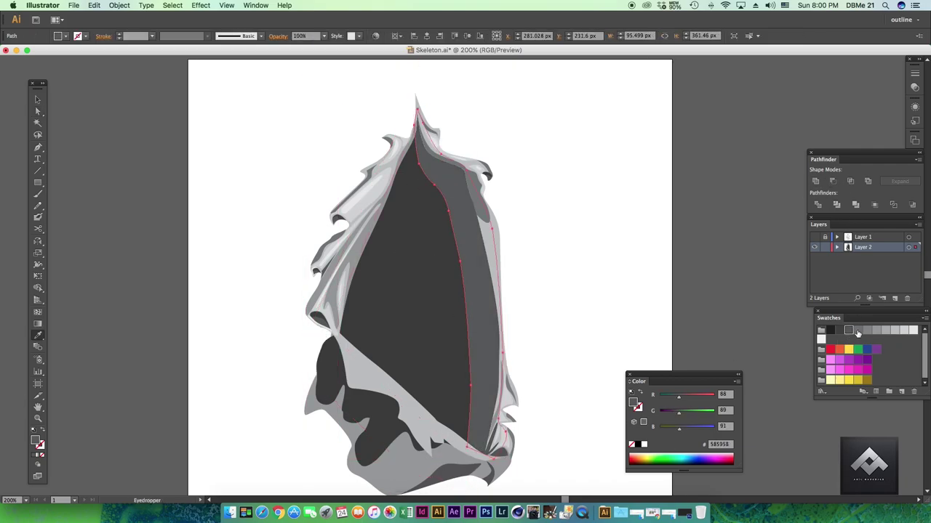
pyautogui.click(848, 331)
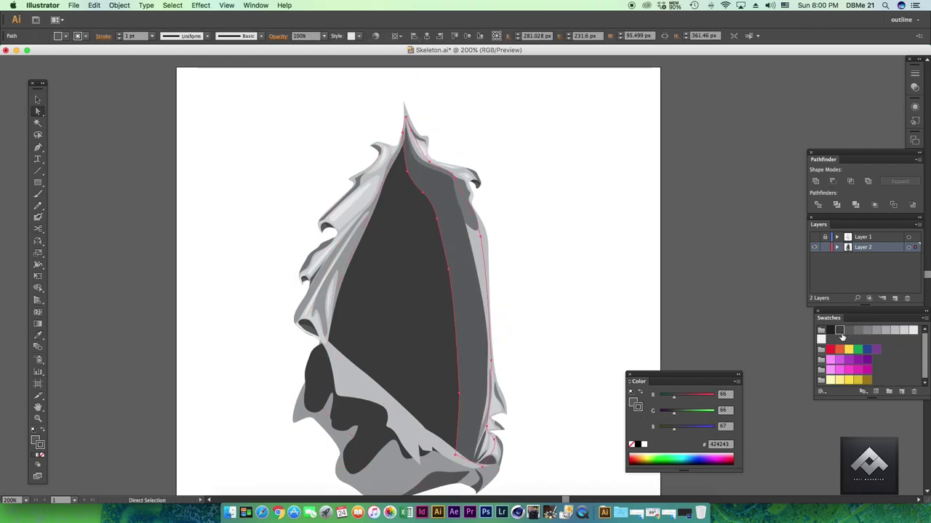
pyautogui.press('super+minus')
pyautogui.press('v')
pyautogui.click(349, 305)
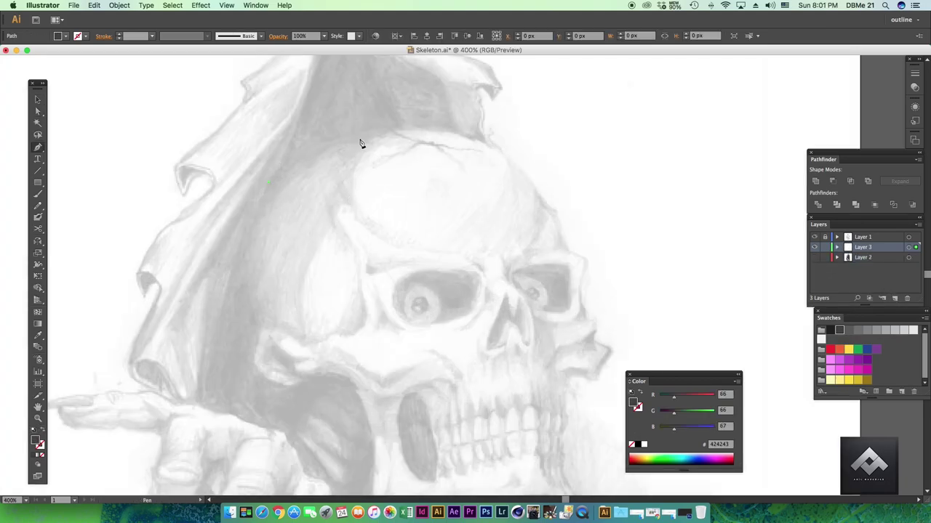
# - Trace the skull's cranium, brow, face profile and front of the jaw over the sketch
pyautogui.scroll(-5, 555, 221)
pyautogui.click(477, 204)
pyautogui.click(490, 240)
pyautogui.click(503, 256)
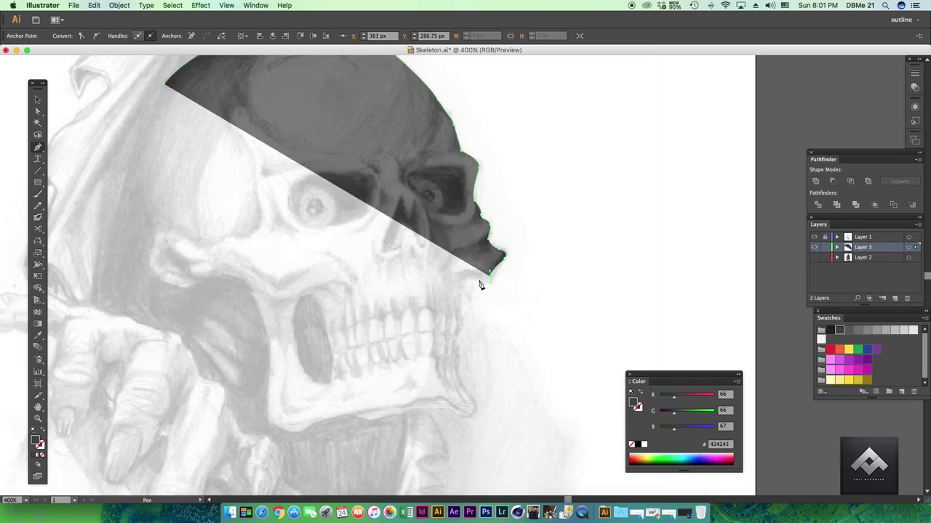
pyautogui.click(483, 279)
pyautogui.click(460, 292)
pyautogui.click(460, 348)
pyautogui.click(461, 385)
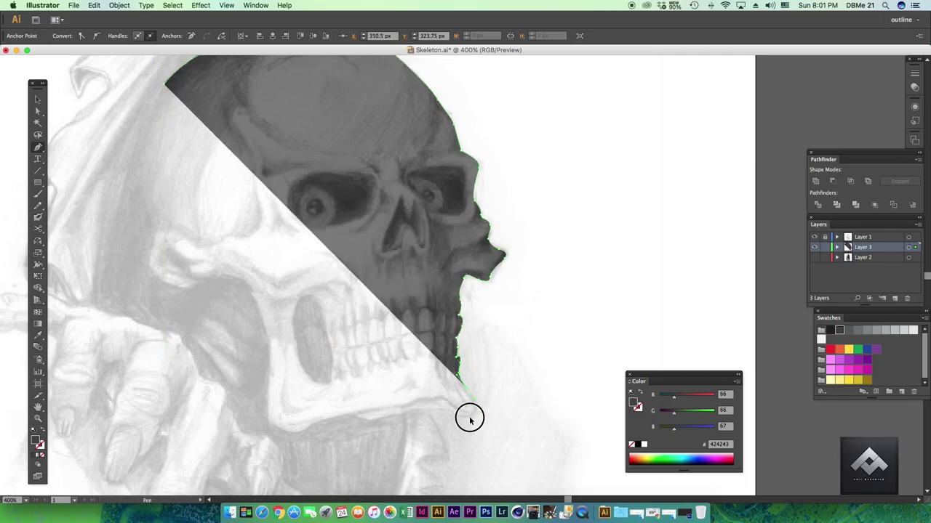
pyautogui.click(474, 414)
# - Continue the outline under the chin and around the back of the jaw, closing the skull
pyautogui.click(367, 420)
pyautogui.click(280, 431)
pyautogui.click(245, 286)
pyautogui.scroll(3, 177, 288)
pyautogui.hscroll(-4, 177, 288)
pyautogui.click(272, 342)
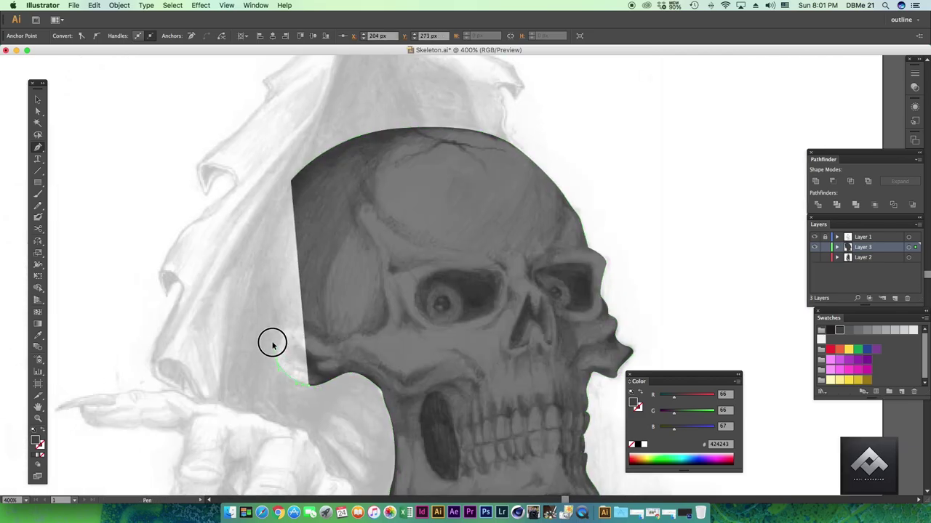
pyautogui.moveTo(291, 182); pyautogui.dragTo(293, 190)
pyautogui.click(312, 151)
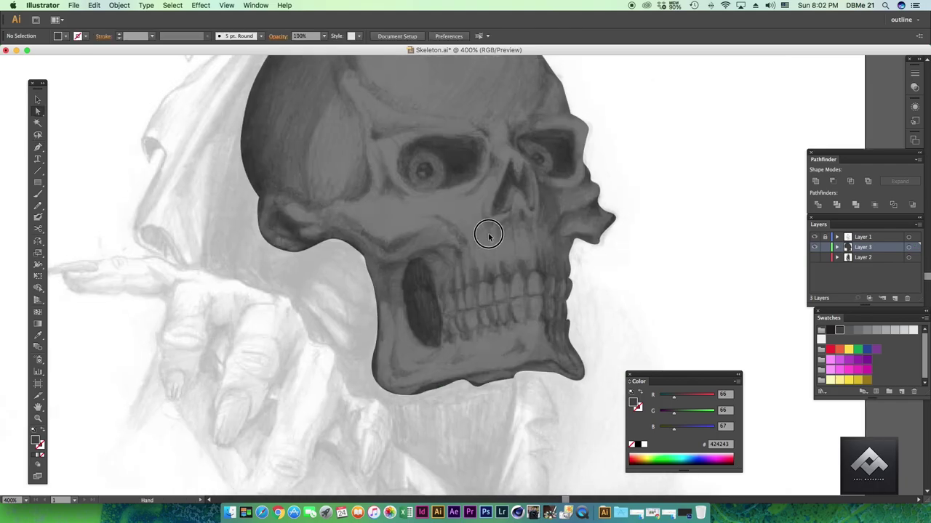
# - Draw dark finger-like capsule shapes beside the jaw
pyautogui.scroll(3, 489, 234)
pyautogui.click(331, 248)
pyautogui.click(372, 276)
pyautogui.click(311, 281)
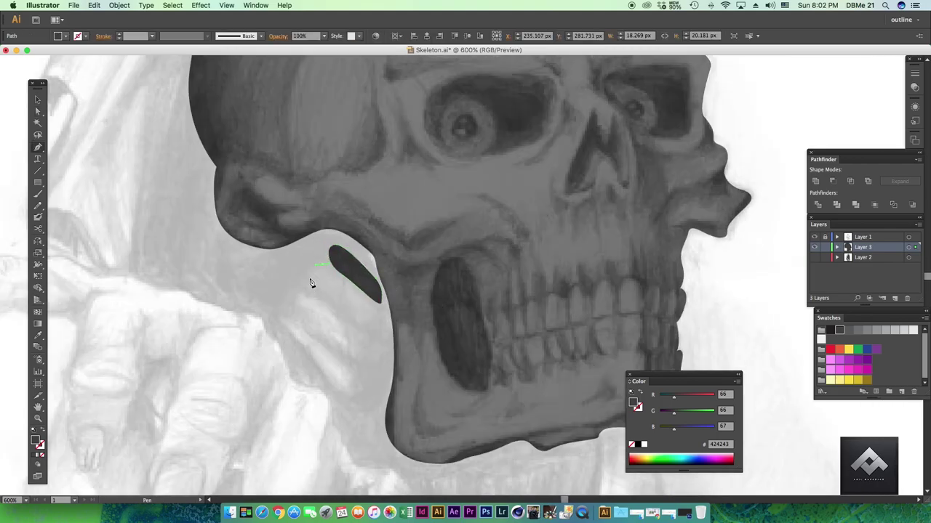
pyautogui.click(354, 293)
pyautogui.click(309, 279)
pyautogui.click(291, 294)
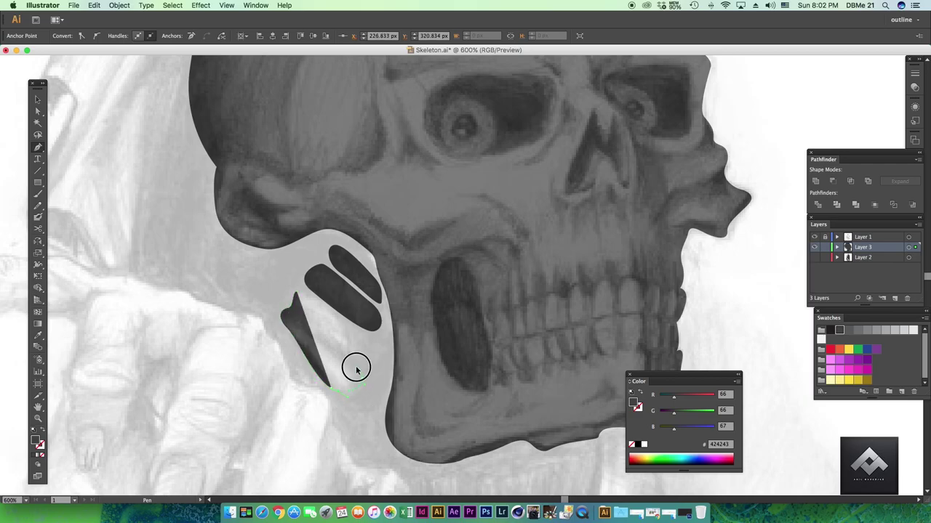
pyautogui.scroll(5, 332, 213)
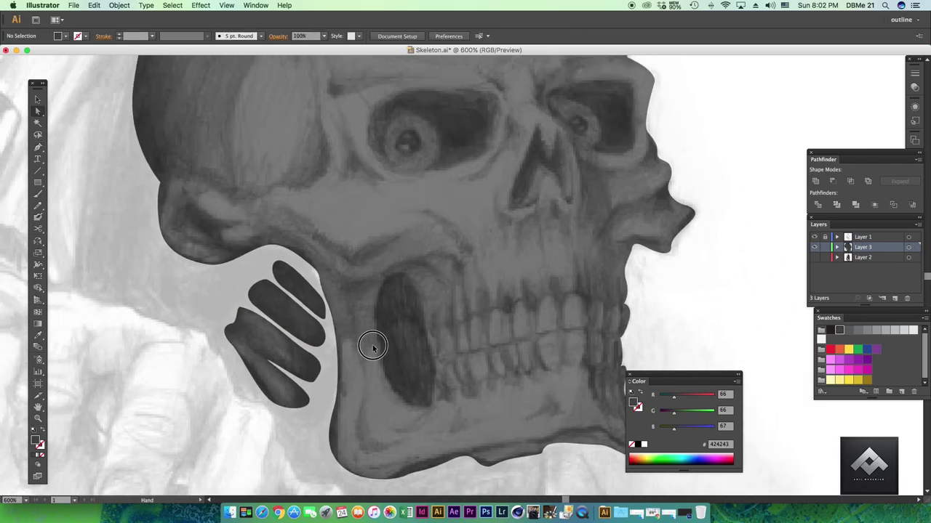
# - Draw a jagged dark notch shape near the ear
pyautogui.click(251, 282)
pyautogui.click(273, 303)
pyautogui.click(302, 311)
pyautogui.click(285, 322)
pyautogui.click(323, 333)
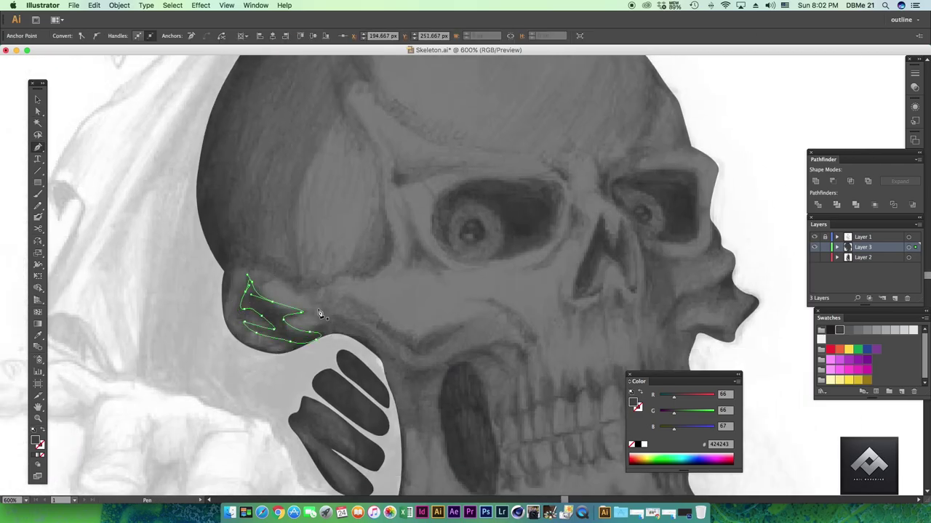
pyautogui.click(320, 314)
# - Fill the skull mid grey (808183) and draw the temple and brow shading shapes
pyautogui.click(886, 333)
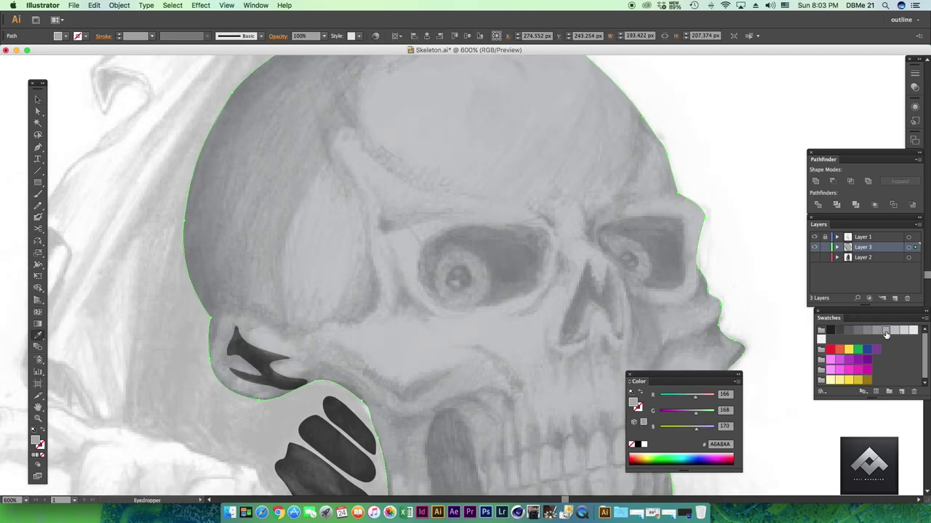
pyautogui.press('p')
pyautogui.scroll(3, 234, 315)
pyautogui.hscroll(5, 235, 315)
pyautogui.click(254, 354)
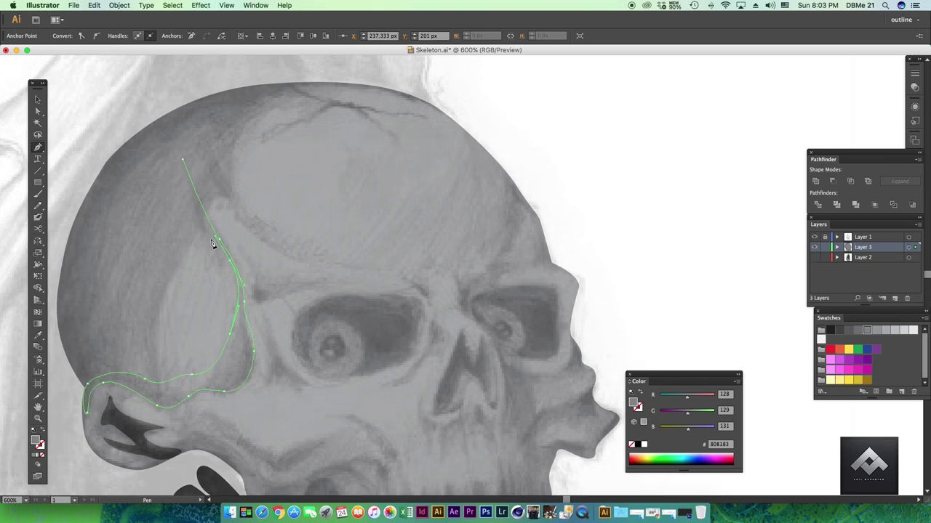
pyautogui.click(211, 178)
pyautogui.moveTo(365, 269); pyautogui.dragTo(288, 249)
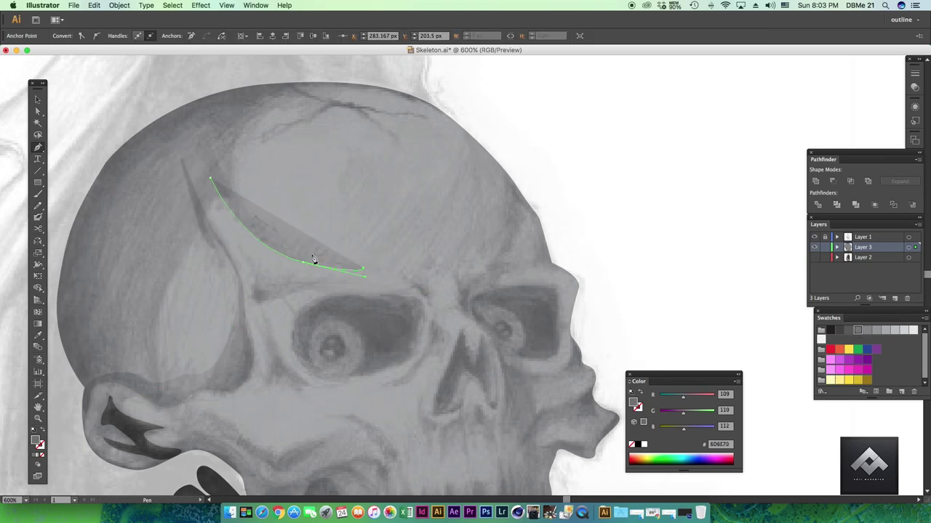
pyautogui.click(210, 178)
# - Add a dark grey eyebrow notch and a shading shape along the forehead edge
pyautogui.click(402, 279)
pyautogui.moveTo(429, 290); pyautogui.dragTo(431, 272)
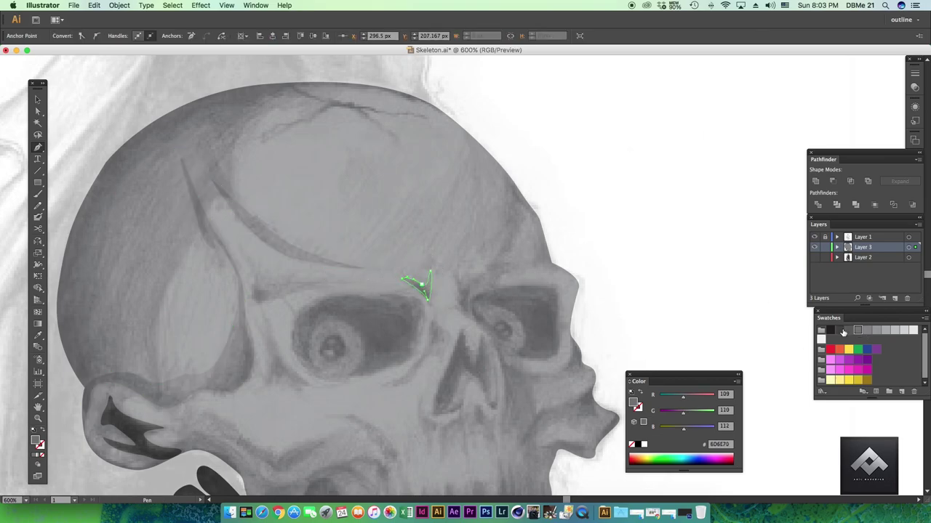
pyautogui.click(843, 332)
pyautogui.hscroll(3, 291, 291)
pyautogui.click(462, 212)
pyautogui.click(452, 251)
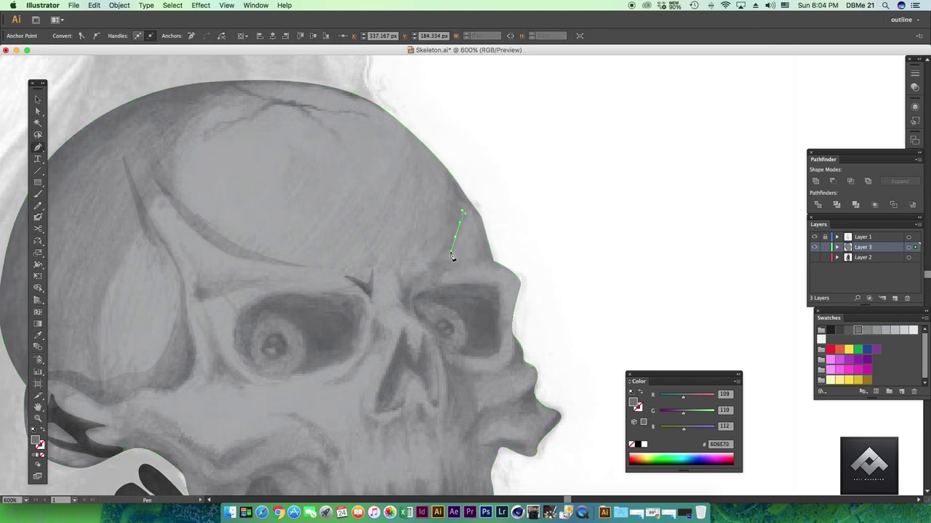
pyautogui.click(454, 183)
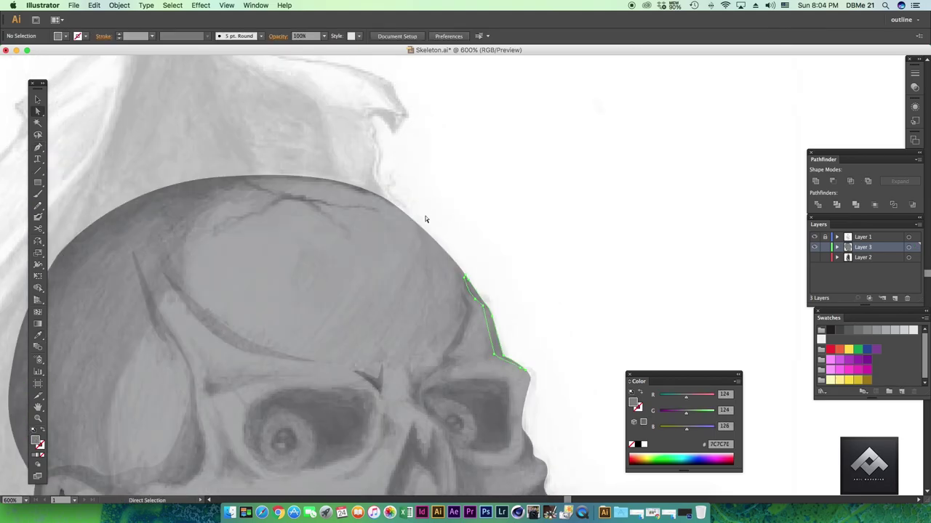
# - Draw a crack line on top of the cranium and a shading line beside the nose bridge
pyautogui.scroll(3, 435, 323)
pyautogui.click(306, 210)
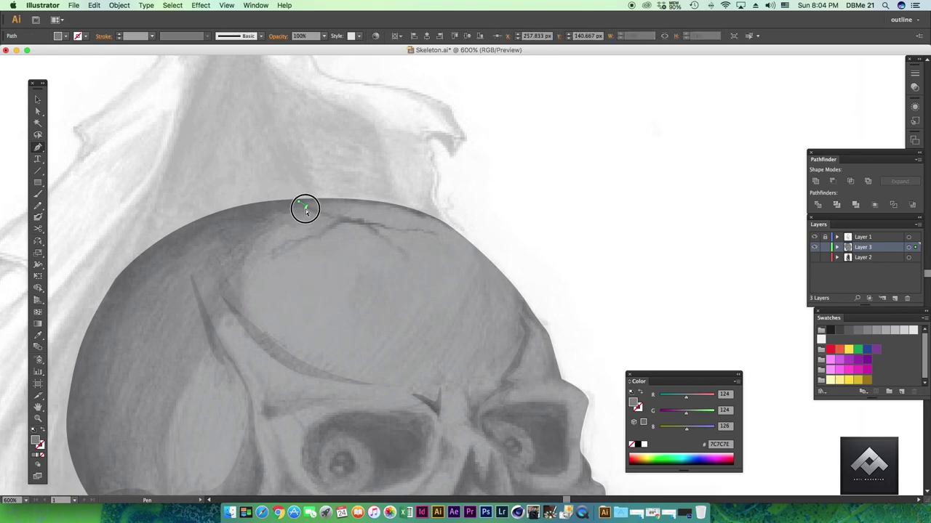
pyautogui.click(336, 218)
pyautogui.scroll(2, 276, 254)
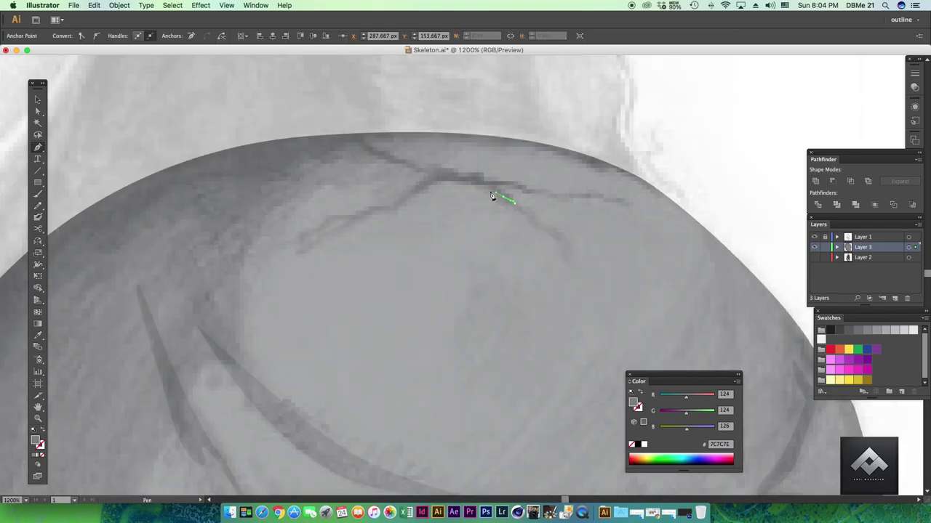
pyautogui.press('super+minus')
pyautogui.press('super+minus')
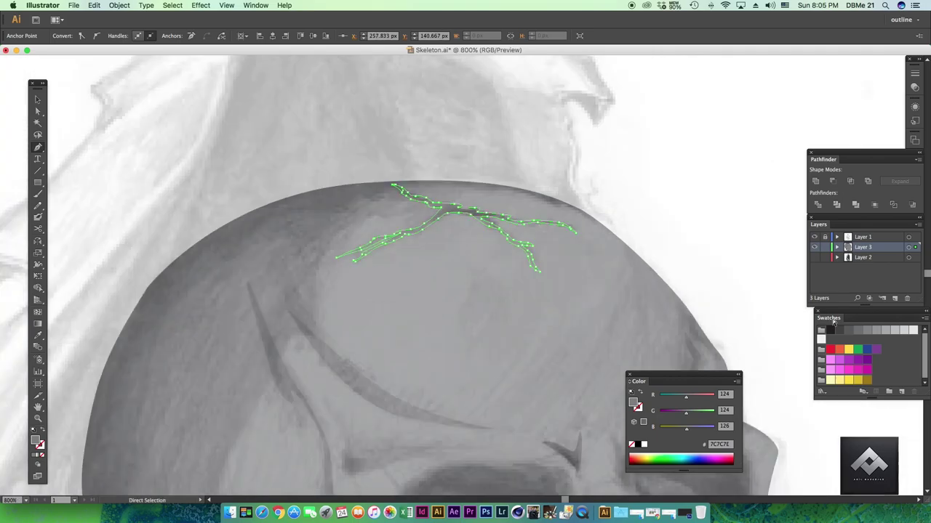
pyautogui.press('super+minus')
pyautogui.press('super+plus')
pyautogui.click(433, 234)
pyautogui.click(446, 268)
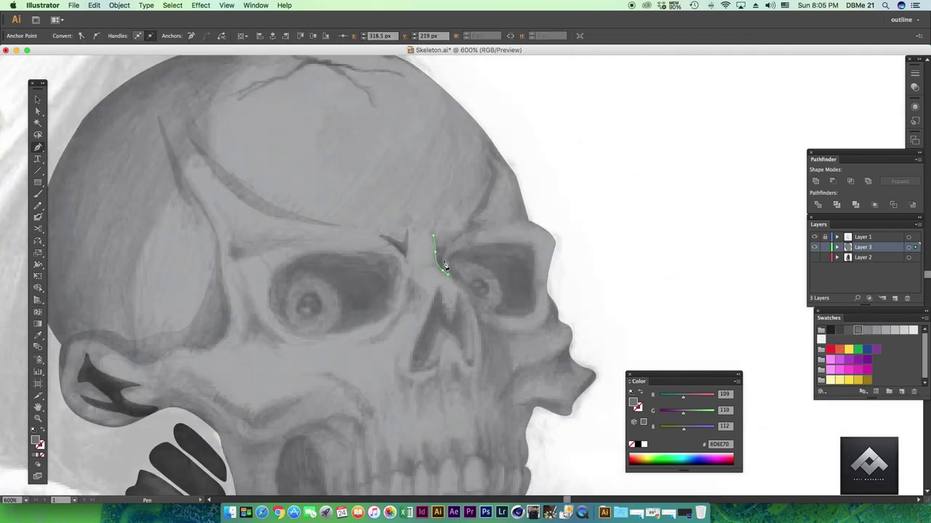
pyautogui.scroll(-3, 511, 181)
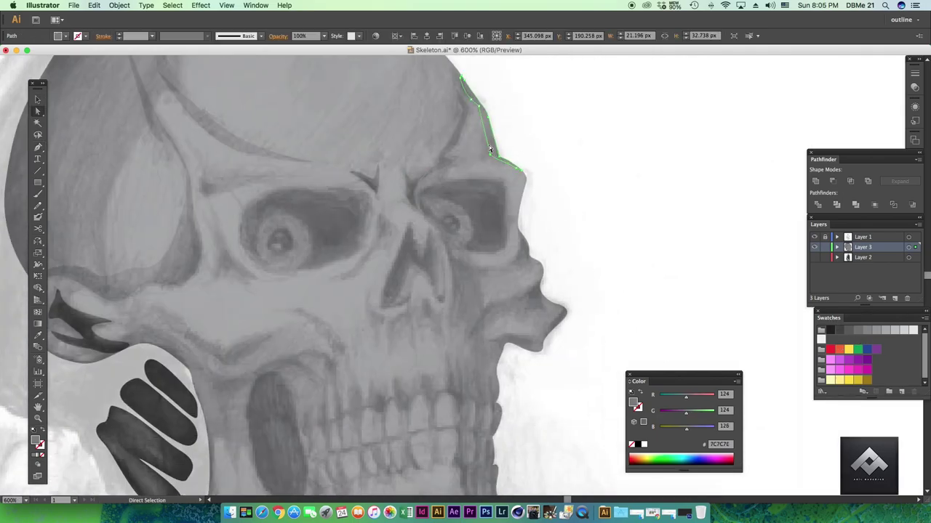
# - Pen-trace a cheek shading shape running down from below the eye
pyautogui.press('a')
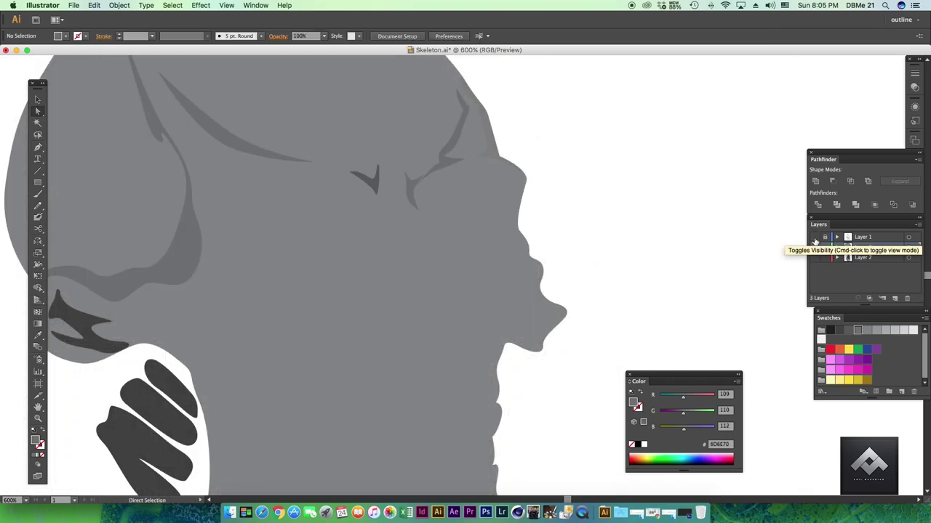
pyautogui.click(377, 198)
pyautogui.click(520, 228)
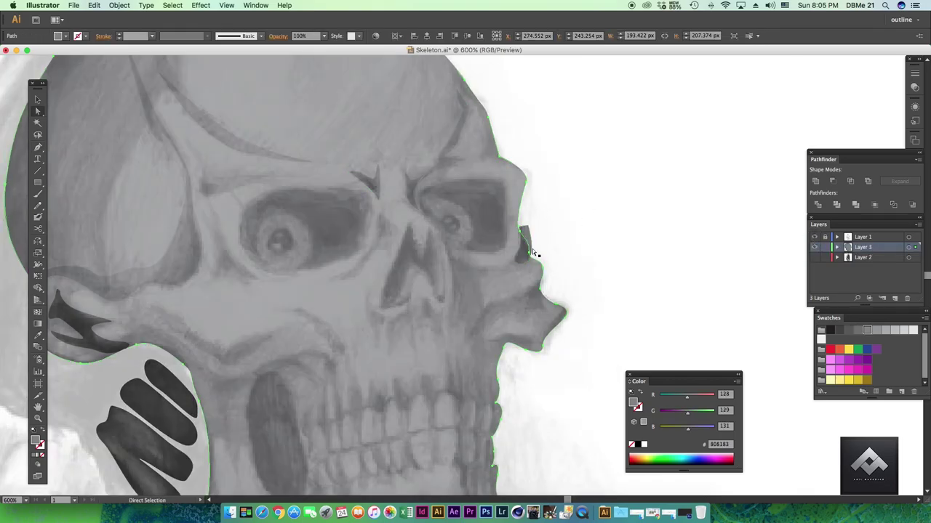
pyautogui.click(535, 289)
pyautogui.click(479, 314)
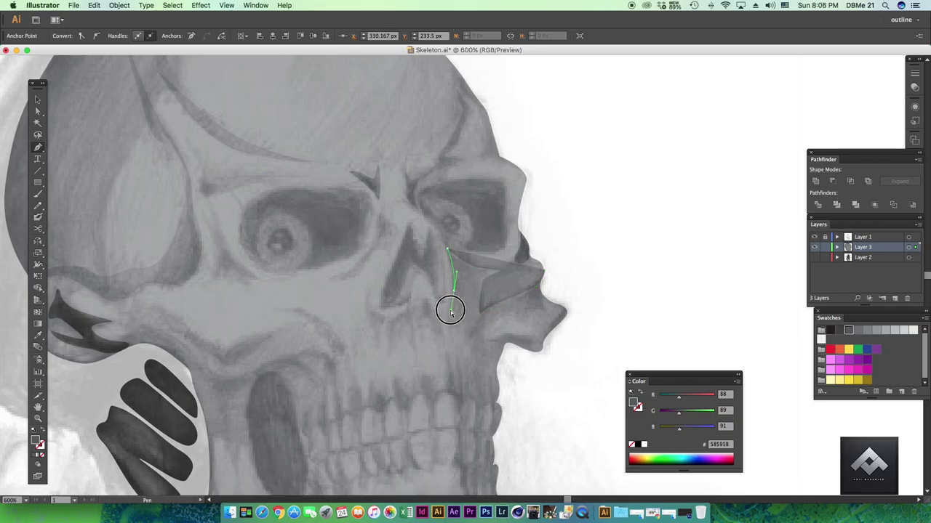
pyautogui.click(450, 311)
pyautogui.moveTo(462, 331); pyautogui.dragTo(469, 318)
# - Trace a jagged dark shadow shape down the jaw toward the lower teeth
pyautogui.scroll(-5, 486, 396)
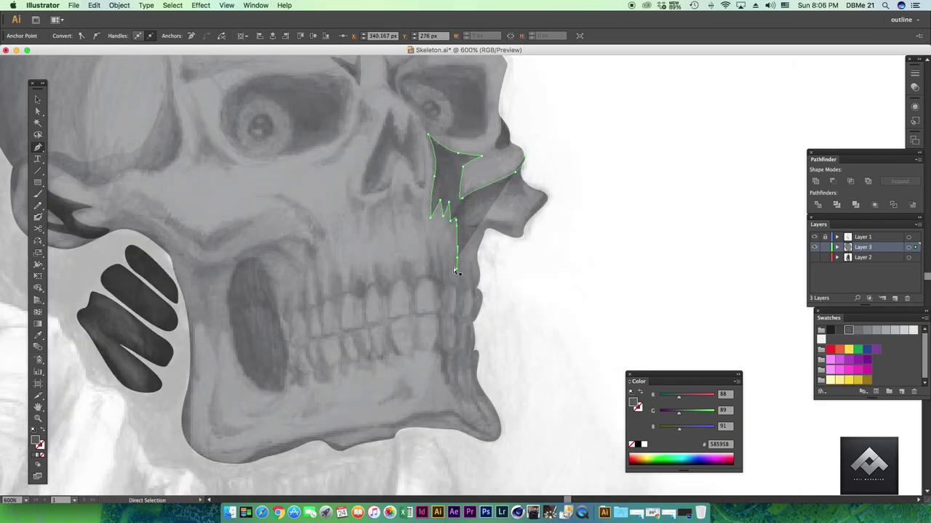
pyautogui.click(442, 375)
pyautogui.click(462, 411)
pyautogui.click(450, 218)
pyautogui.click(427, 135)
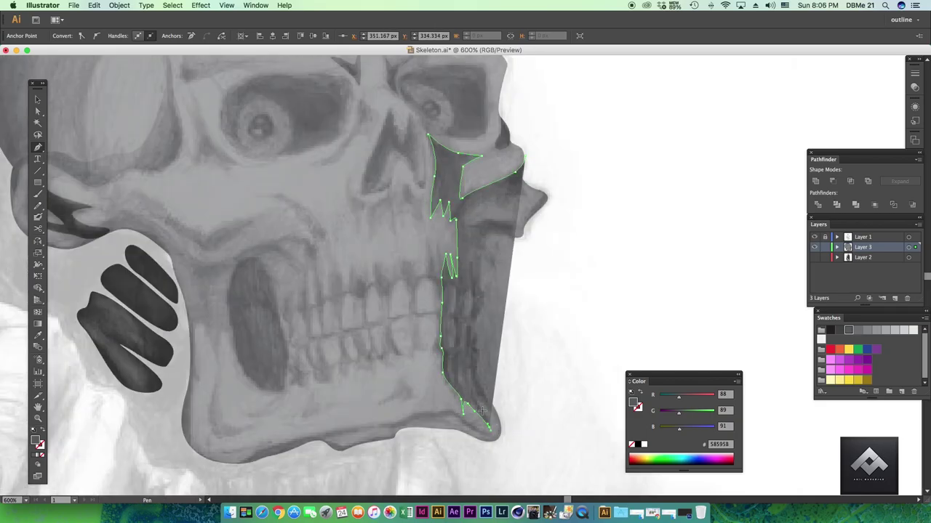
pyautogui.click(514, 171)
pyautogui.click(527, 158)
# - Outline the nose tip, fill it dark grey, and hide the sketch to view the flat skull
pyautogui.press('a')
pyautogui.scroll(3, 495, 255)
pyautogui.click(495, 254)
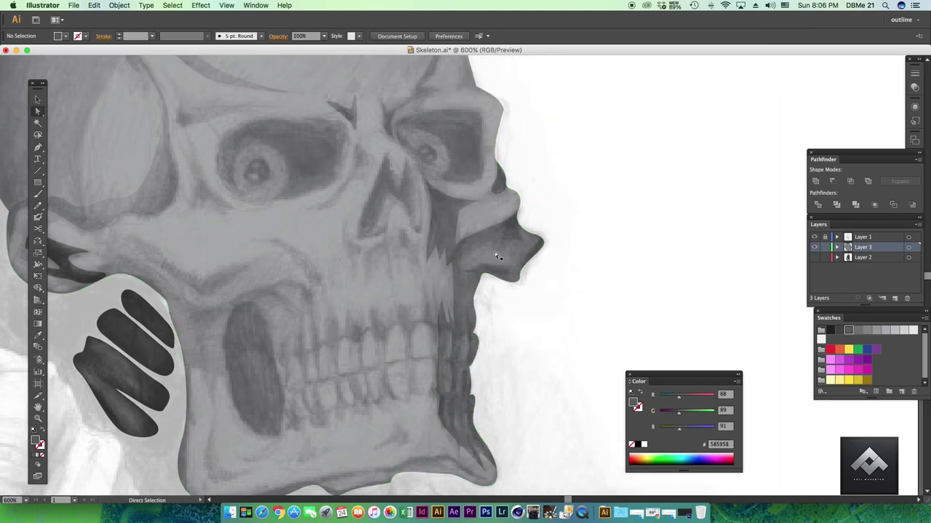
pyautogui.click(546, 216)
pyautogui.click(524, 253)
pyautogui.click(498, 231)
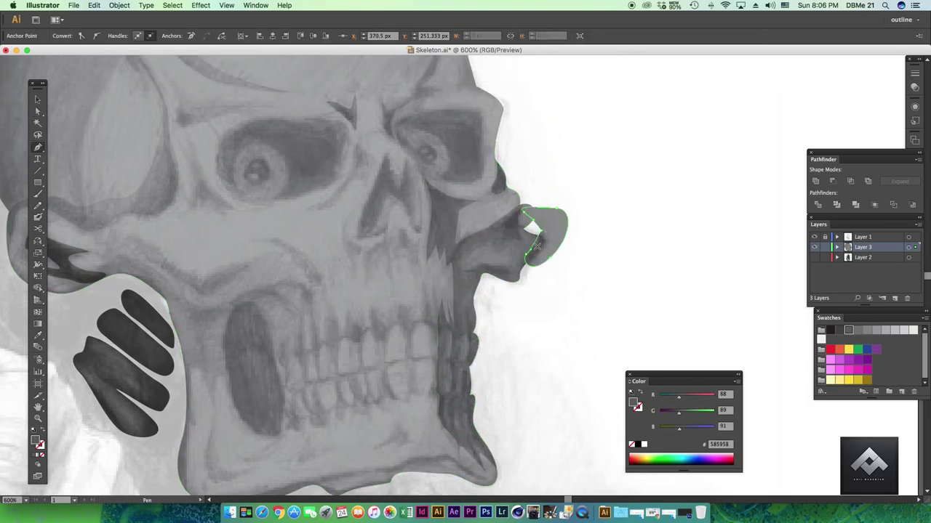
pyautogui.press('a')
pyautogui.press('i')
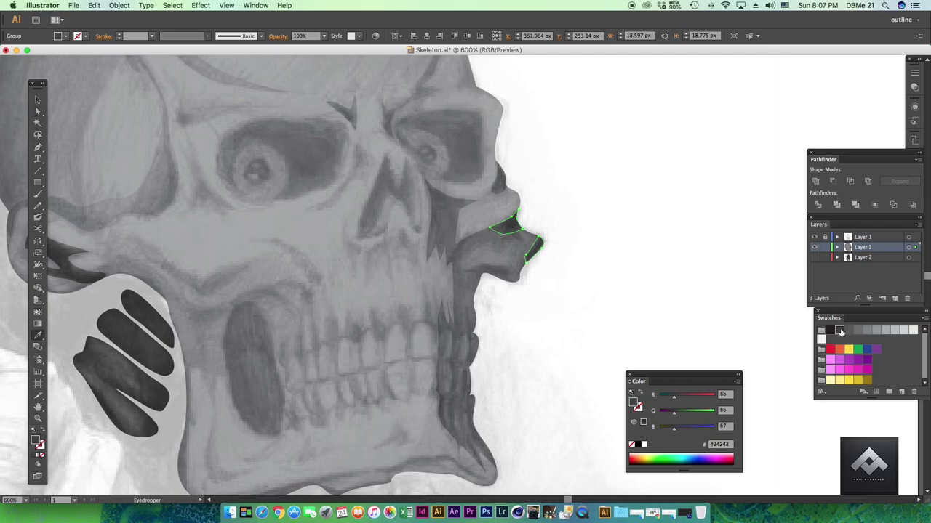
pyautogui.click(814, 237)
pyautogui.hotkey('ctrl', '-')
pyautogui.hotkey('ctrl', '-')
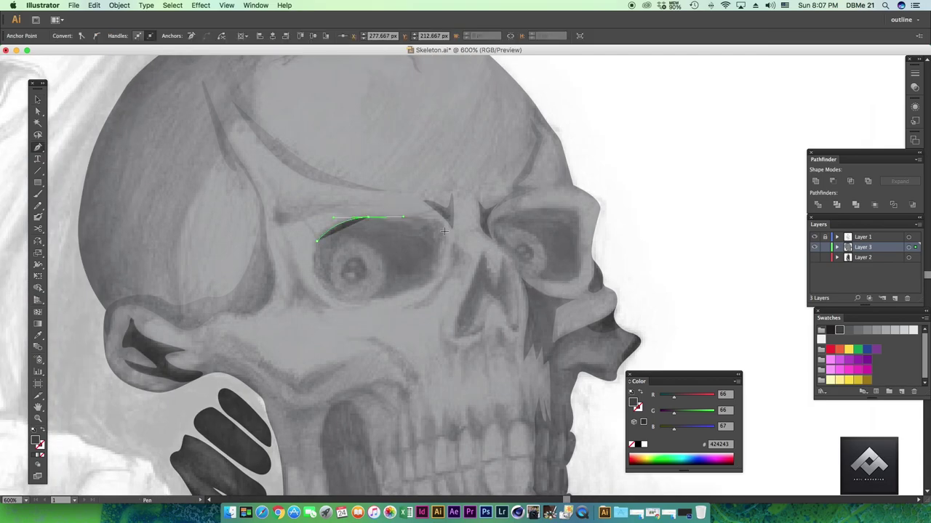
# - Finish the eye socket shape and fill it with mid-grey
pyautogui.click(445, 230)
pyautogui.click(428, 283)
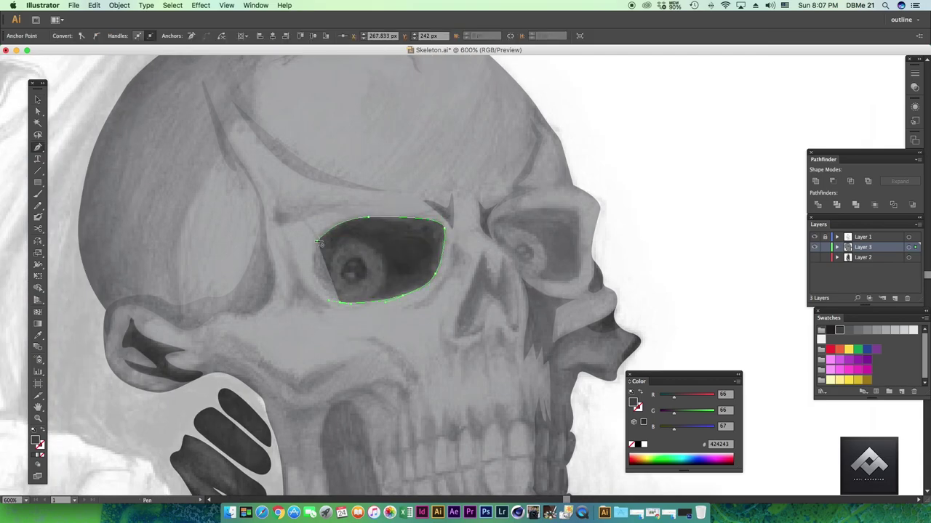
pyautogui.moveTo(318, 242); pyautogui.dragTo(333, 217)
pyautogui.press('i')
pyautogui.click(427, 335)
pyautogui.click(38, 101)
pyautogui.click(436, 160)
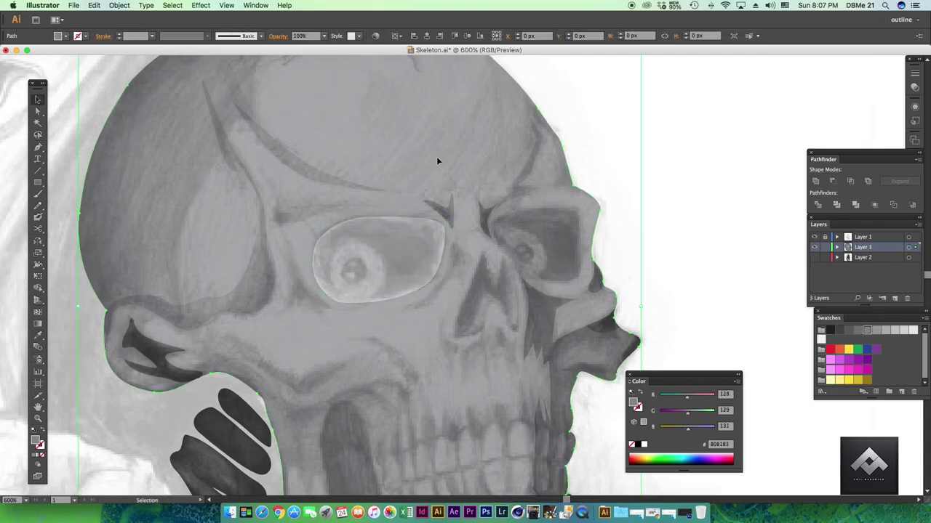
pyautogui.click(417, 252)
pyautogui.click(879, 333)
# - Pen-outline the right eye socket
pyautogui.press('p')
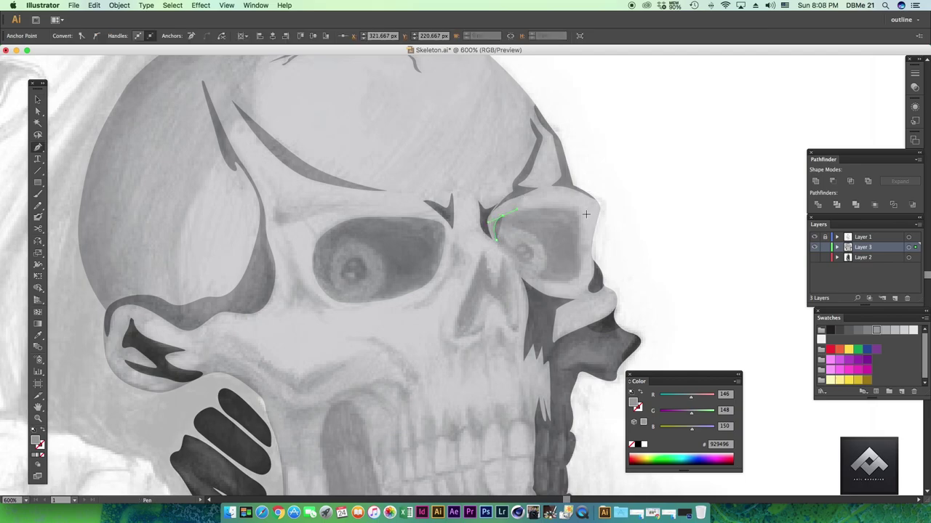
pyautogui.click(501, 216)
pyautogui.click(578, 215)
pyautogui.click(579, 274)
pyautogui.click(524, 265)
# - Trace the curved outline of the left eye socket as a closed shape
pyautogui.press('super+equal')
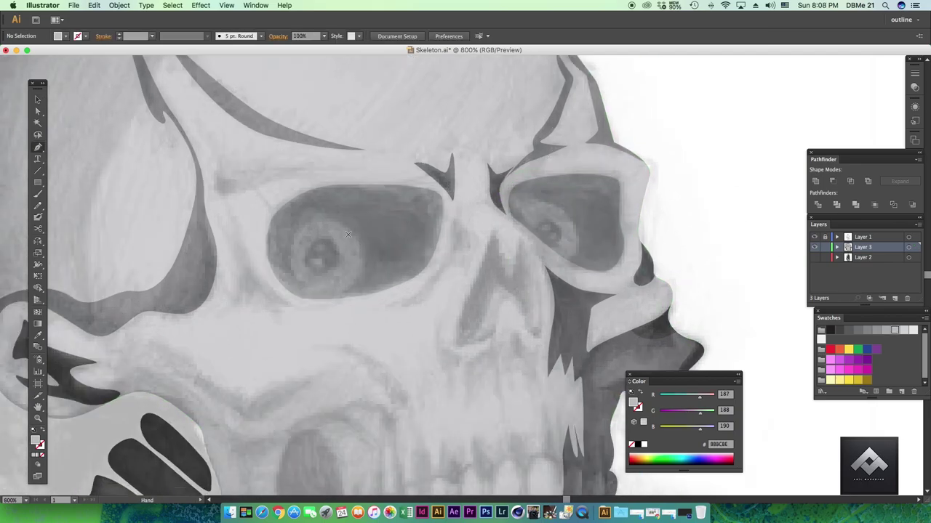
pyautogui.click(274, 232)
pyautogui.moveTo(332, 201); pyautogui.dragTo(363, 202)
pyautogui.click(420, 229)
pyautogui.click(405, 275)
pyautogui.click(383, 284)
pyautogui.click(296, 292)
pyautogui.click(274, 232)
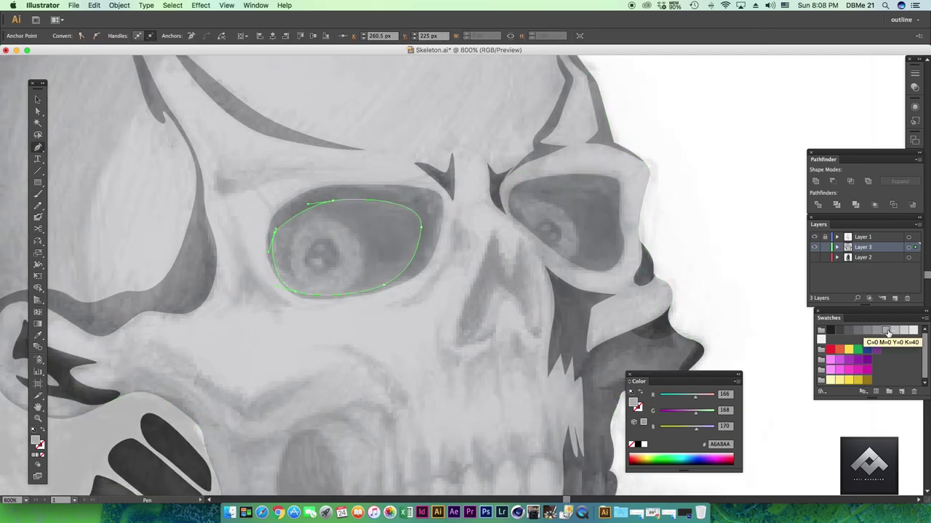
pyautogui.press('b')
pyautogui.press('v')
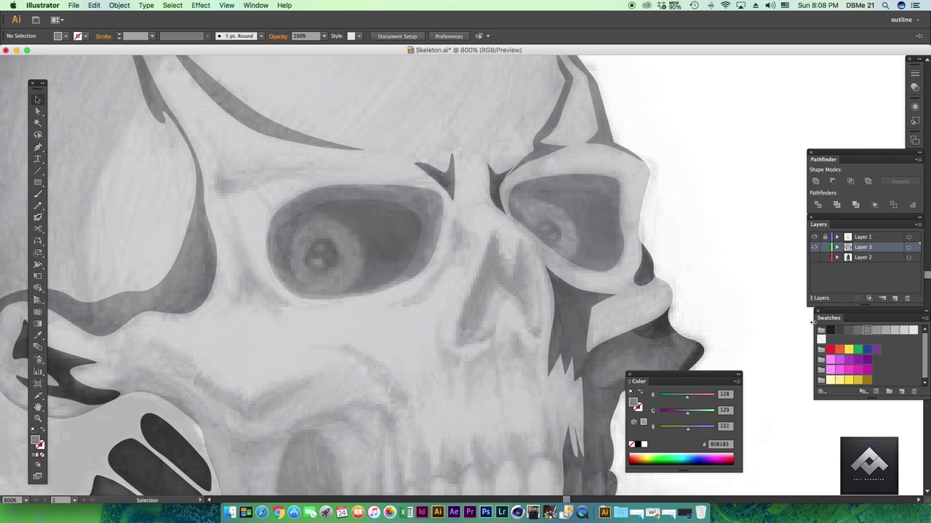
pyautogui.click(378, 235)
# - Trace a circular iris in the left eye and begin a pupil inside it
pyautogui.press('p')
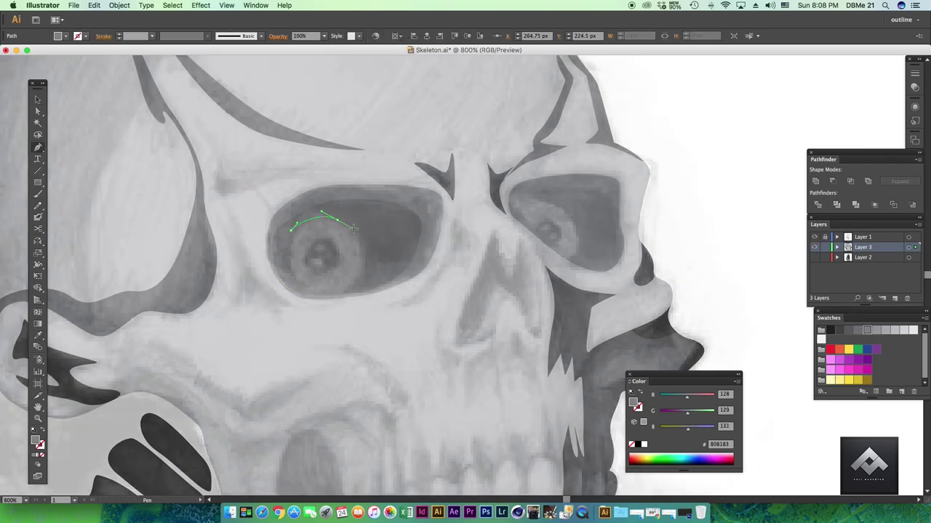
pyautogui.click(361, 269)
pyautogui.click(311, 296)
pyautogui.click(284, 279)
pyautogui.click(292, 230)
pyautogui.click(311, 242)
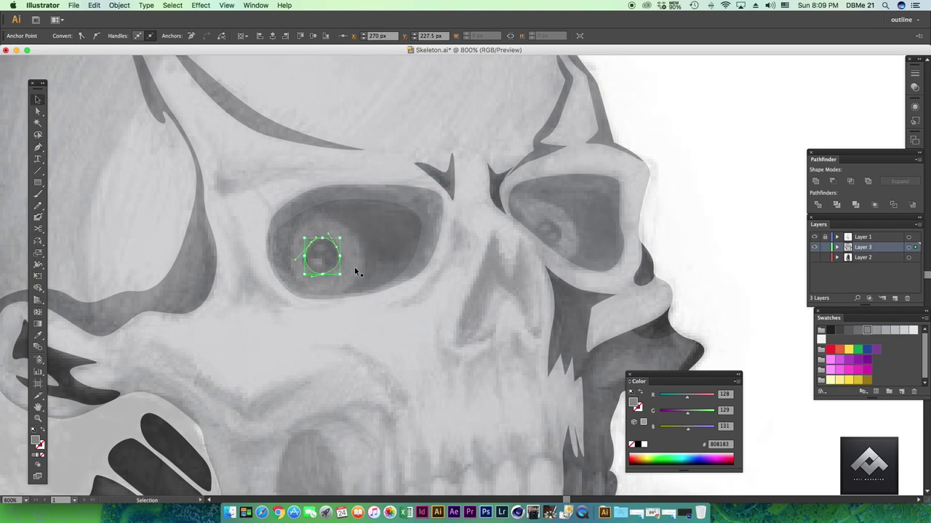
pyautogui.press('super+z')
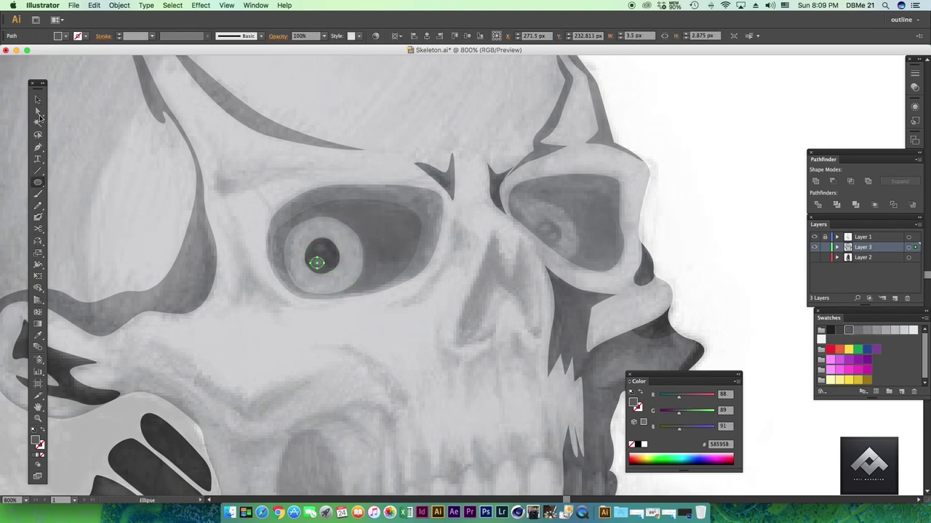
# - Trace the inner shading shape of the right eye
pyautogui.press('super+shift+w')
pyautogui.scroll(2, 399, 264)
pyautogui.press('super+shift+w')
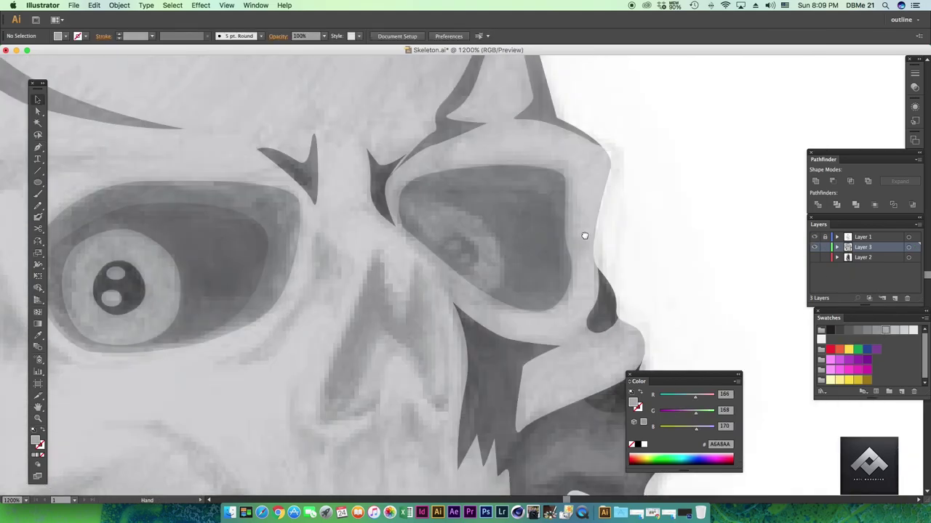
pyautogui.moveTo(585, 236); pyautogui.dragTo(581, 233)
pyautogui.click(397, 216)
pyautogui.click(439, 204)
pyautogui.click(493, 253)
pyautogui.click(480, 292)
pyautogui.click(435, 259)
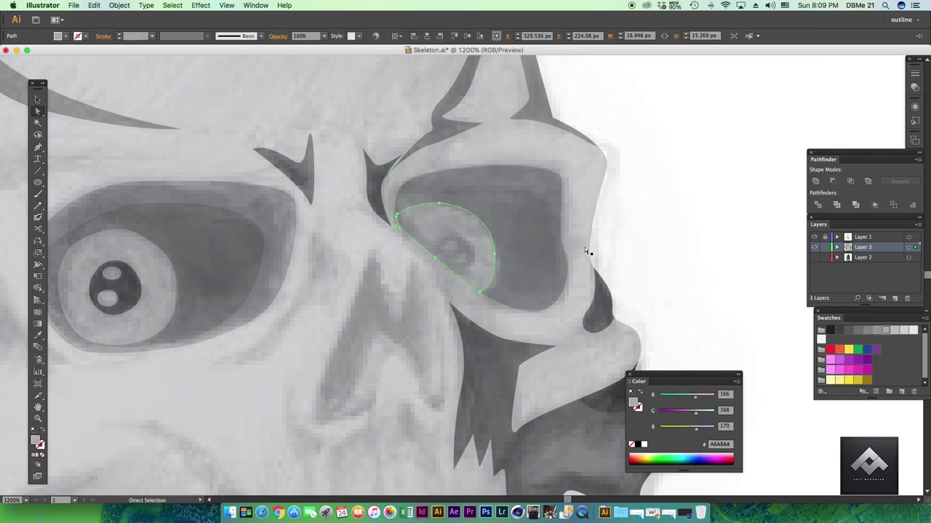
pyautogui.press('p')
pyautogui.click(452, 234)
pyautogui.moveTo(472, 257); pyautogui.dragTo(469, 278)
# - Copy the left eye's two pupil dots into the right eye
pyautogui.press('a')
pyautogui.click(115, 273)
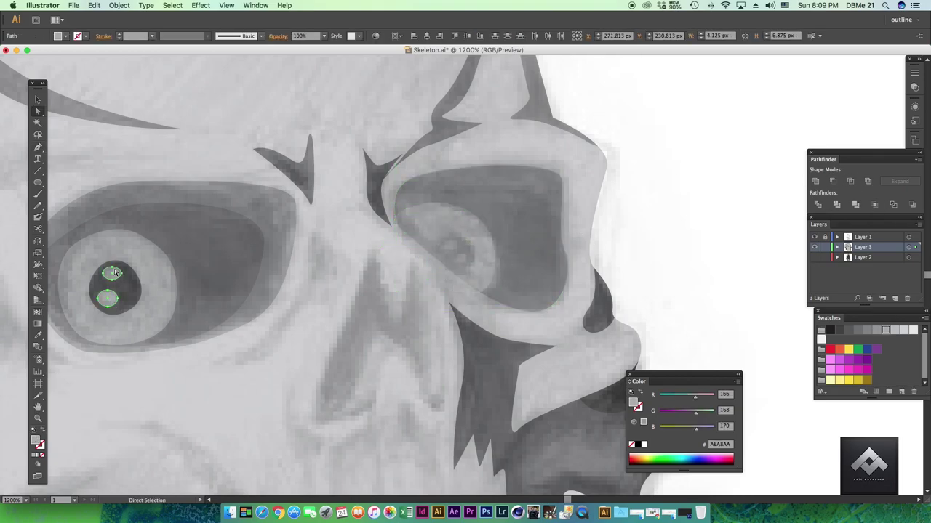
pyautogui.moveTo(499, 266)
pyautogui.mouseDown()
pyautogui.moveTo(461, 255)
pyautogui.moveTo(485, 253)
pyautogui.mouseUp()
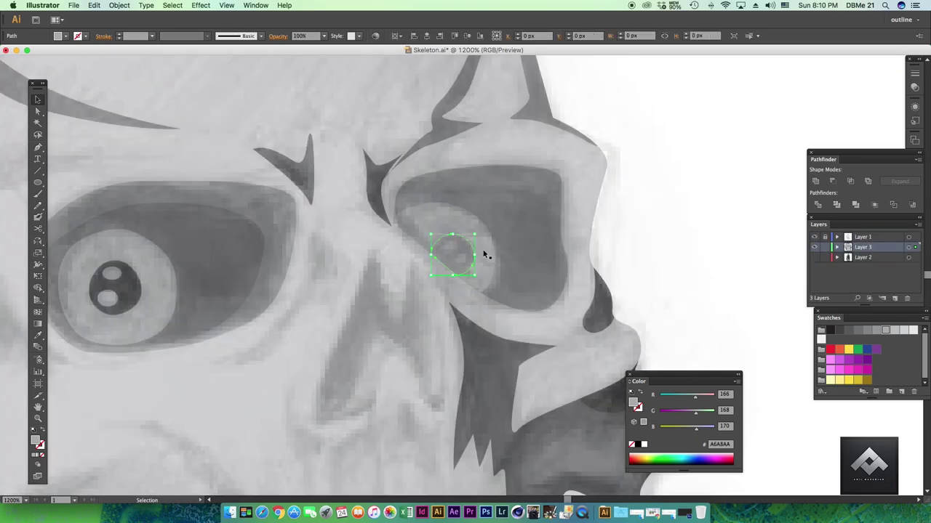
pyautogui.keyDown('shift'); pyautogui.click(411, 232); pyautogui.keyUp('shift')
pyautogui.hotkey('ctrl', '7')
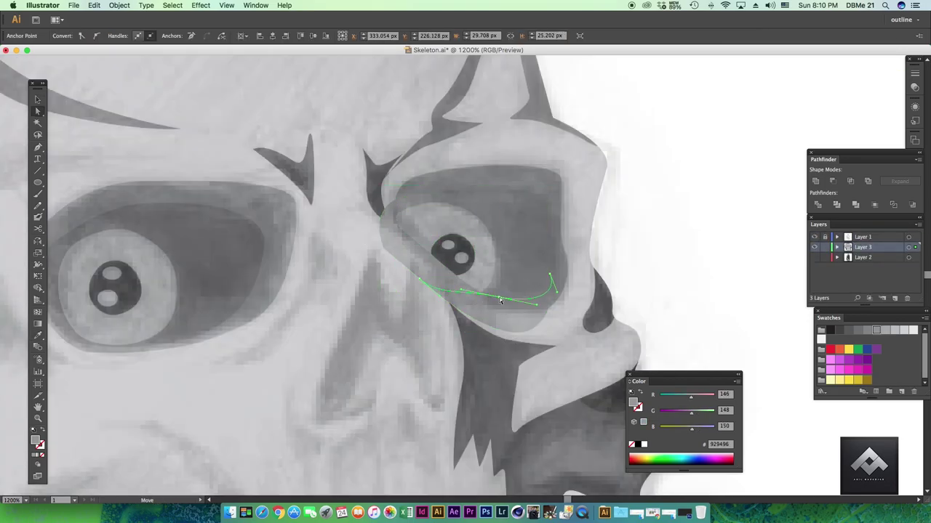
# - Give the right eye shape a darker grey and narrow it to fit the socket
pyautogui.press('i')
pyautogui.click(223, 250)
pyautogui.press('a')
pyautogui.moveTo(588, 276); pyautogui.dragTo(511, 278)
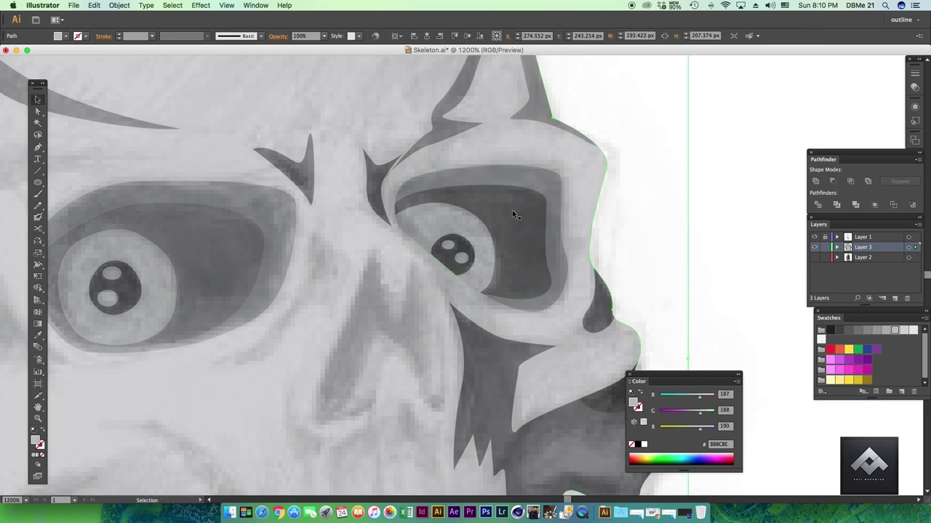
pyautogui.press('super+minus')
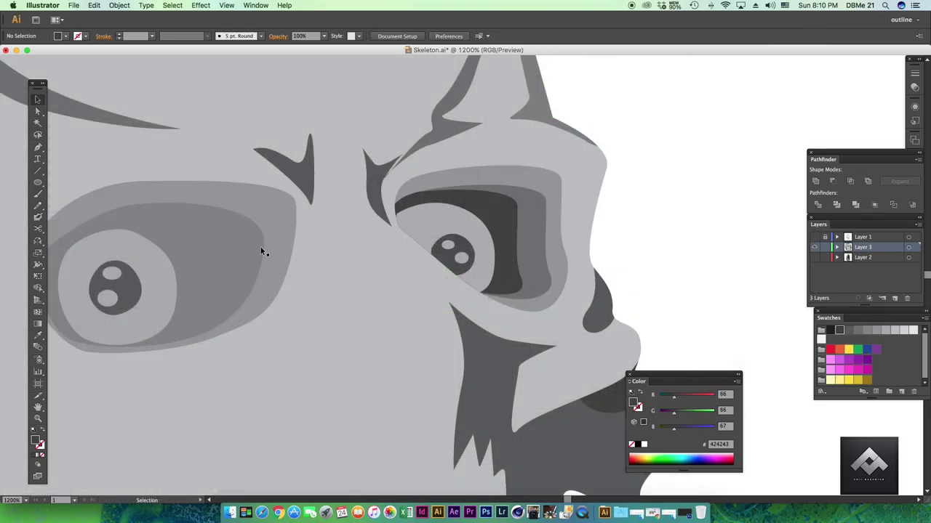
pyautogui.press('super+minus')
# - Recolour the eye shading grey and toggle the sketch layer to compare
pyautogui.click(858, 332)
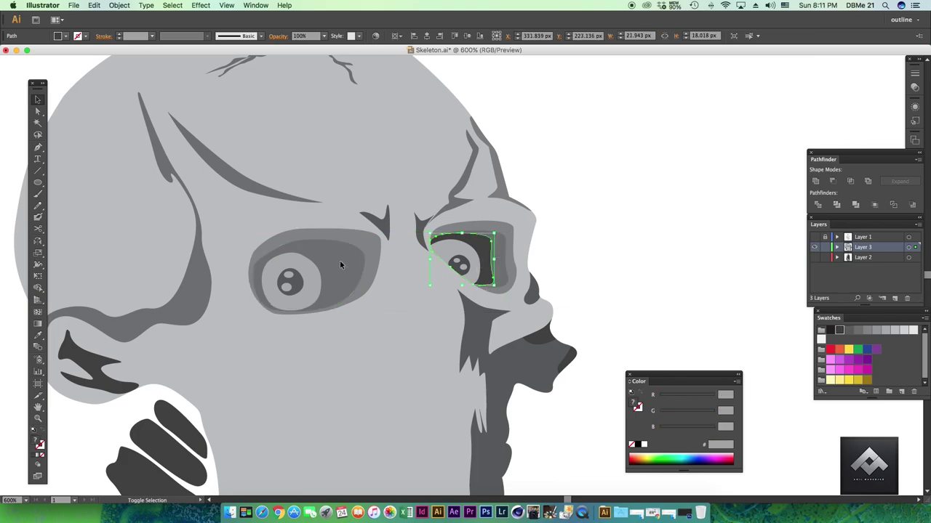
pyautogui.click(348, 273)
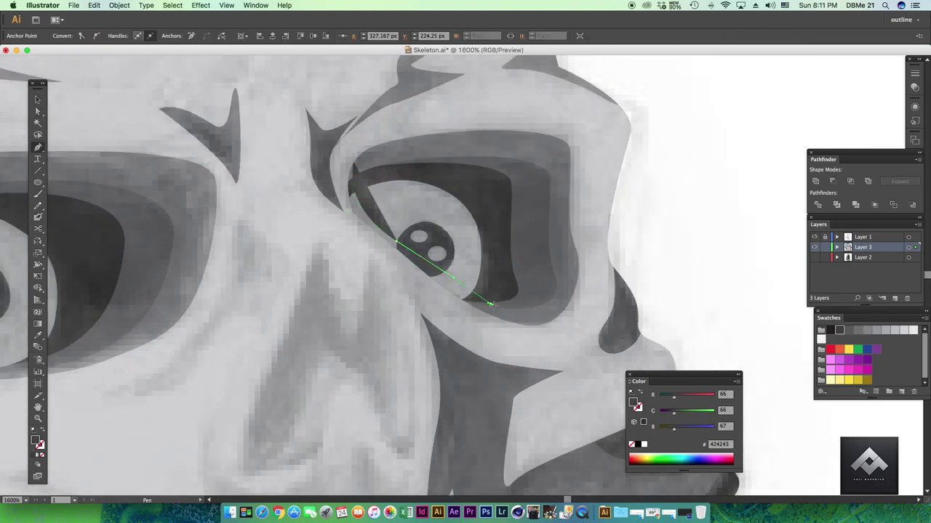
pyautogui.click(814, 237)
pyautogui.click(502, 320)
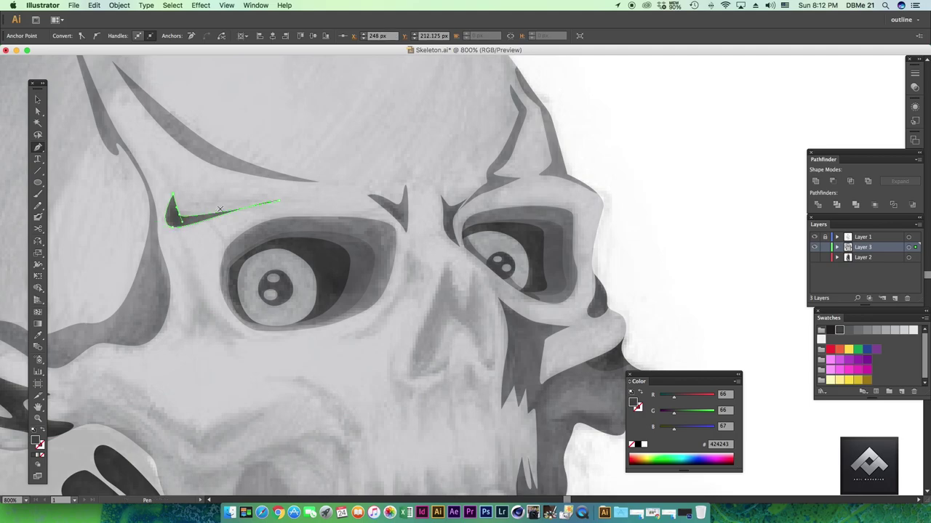
# - Finish the brow crease and trace the nasal cavity, filling it dark grey
pyautogui.scroll(-2, 220, 210)
pyautogui.click(189, 220)
pyautogui.scroll(-3, 189, 220)
pyautogui.click(221, 194)
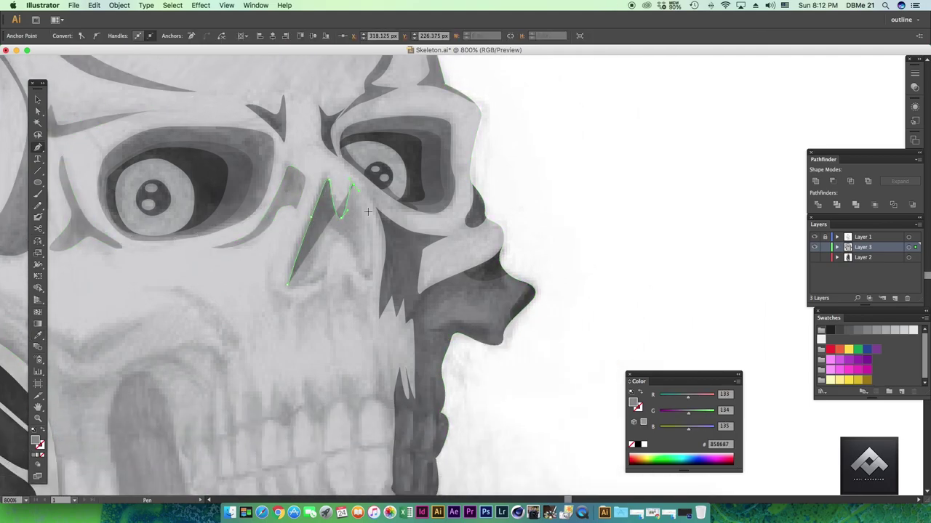
pyautogui.click(297, 289)
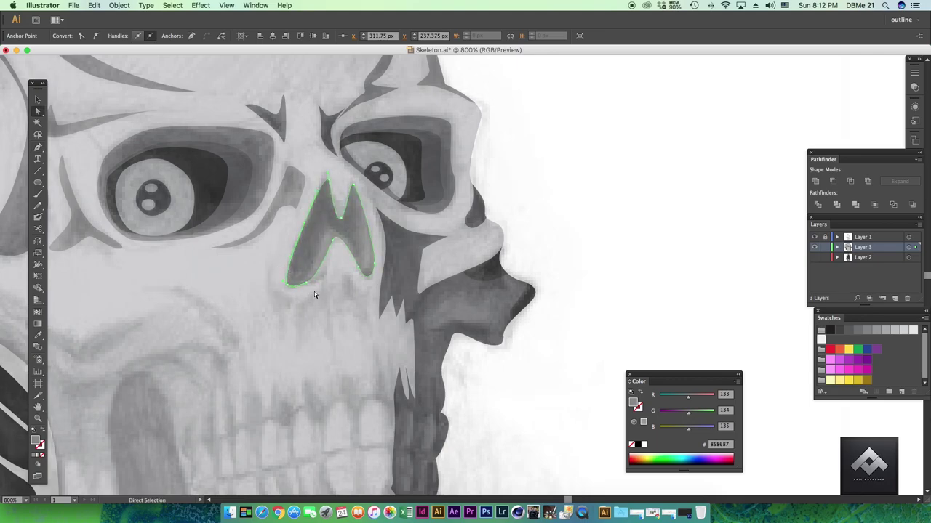
pyautogui.click(353, 322)
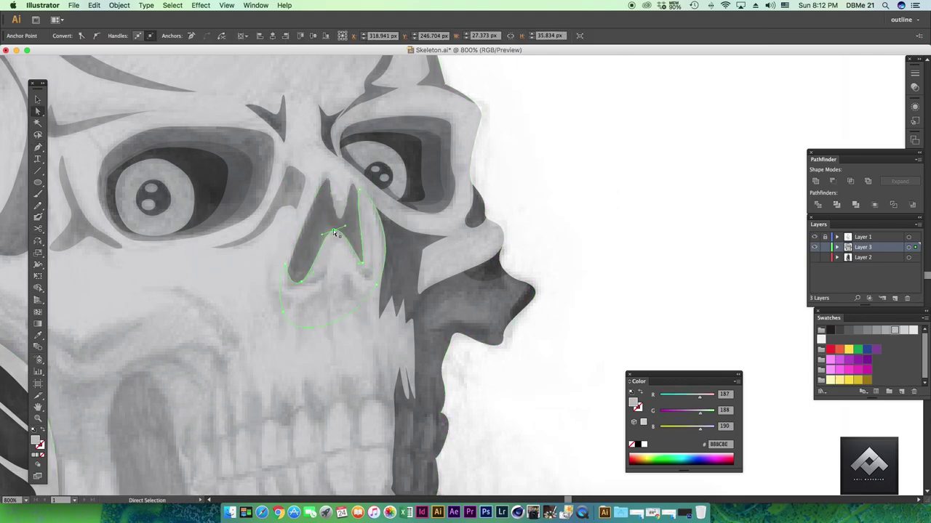
pyautogui.press('i')
pyautogui.click(327, 209)
pyautogui.click(438, 179)
# - Add an inner nose shading shape and check it with the sketch hidden
pyautogui.press('v')
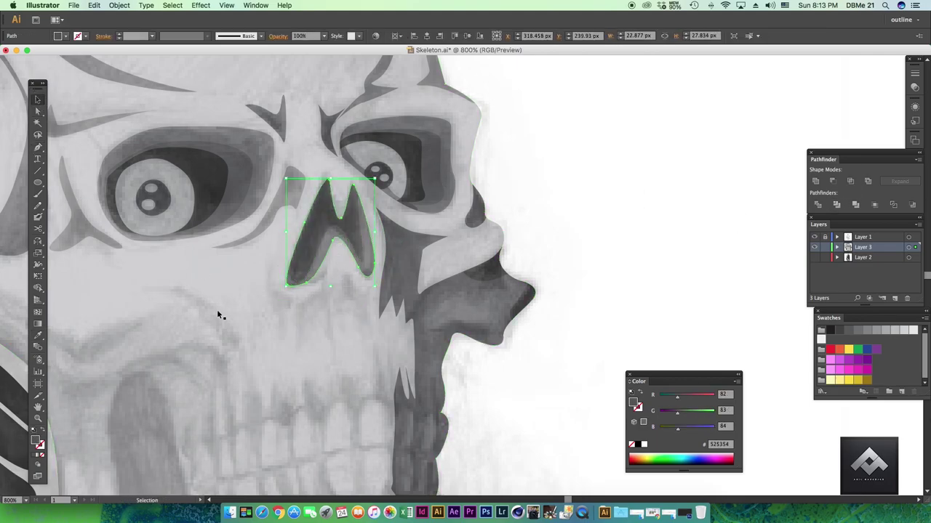
pyautogui.press('p')
pyautogui.click(309, 240)
pyautogui.moveTo(329, 213); pyautogui.dragTo(336, 218)
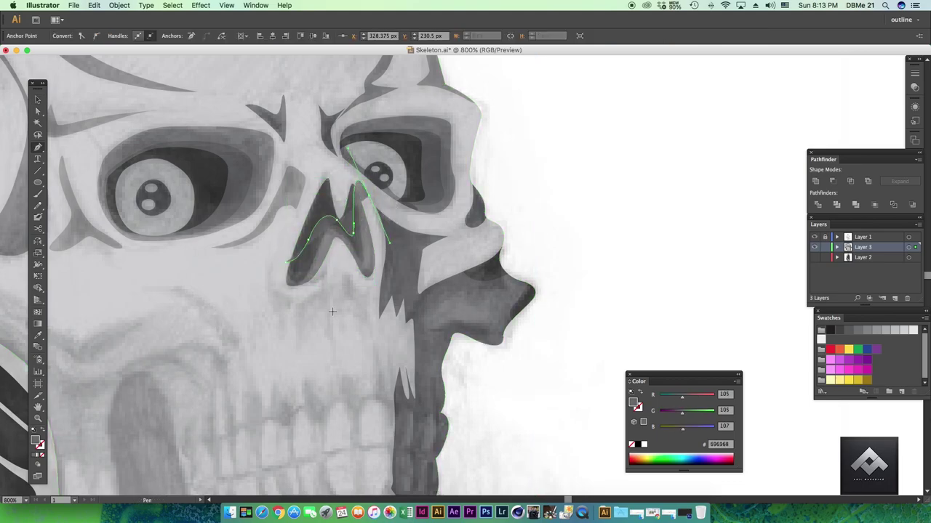
pyautogui.click(371, 274)
pyautogui.click(288, 262)
pyautogui.press('a')
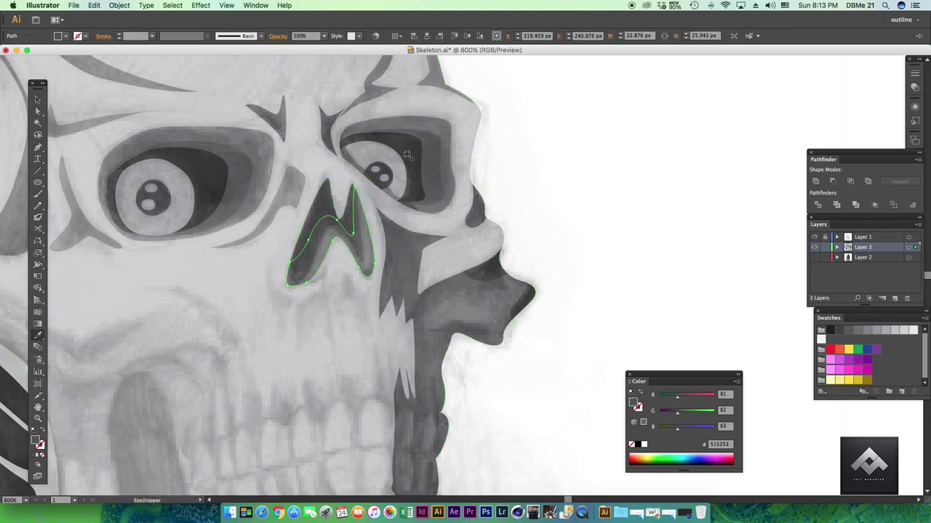
pyautogui.click(310, 248)
pyautogui.press('o')
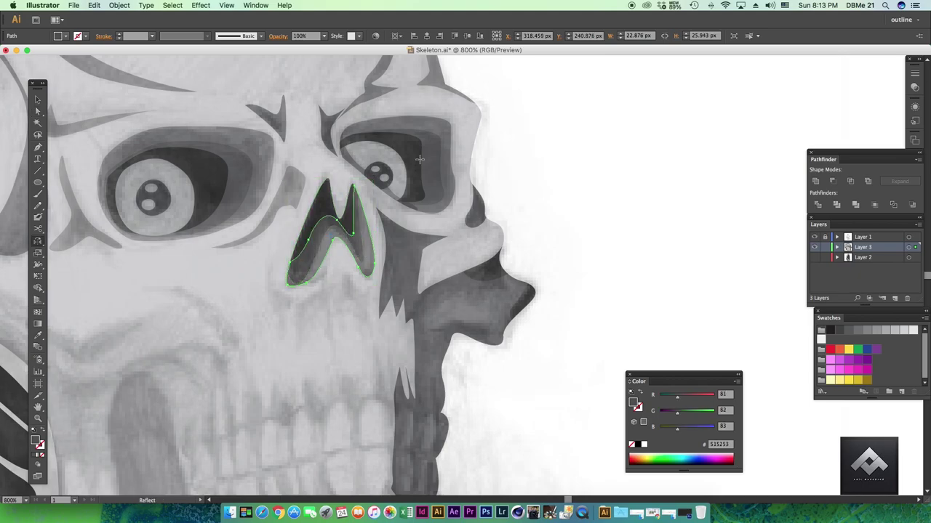
pyautogui.press('i')
pyautogui.click(814, 239)
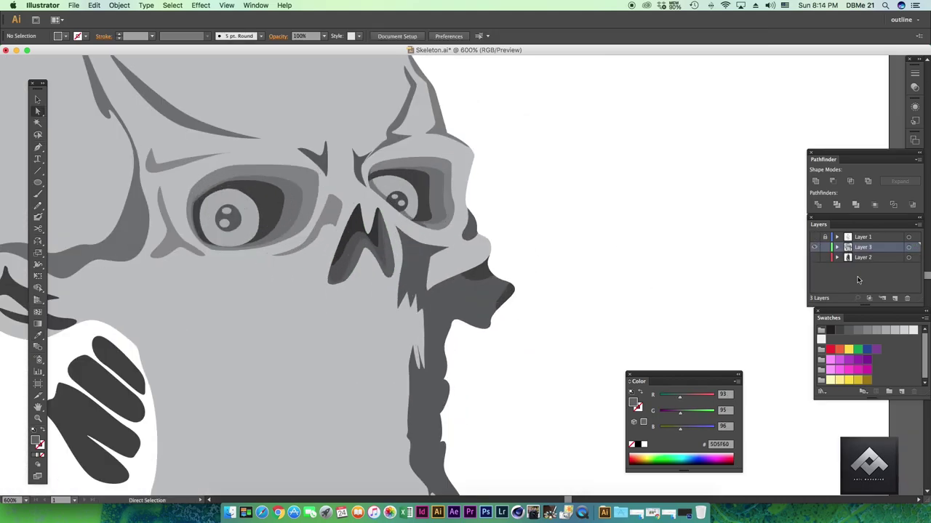
pyautogui.click(813, 237)
# - Reshape the dark jaw shadow with sharper tooth-like spikes
pyautogui.press('p')
pyautogui.click(381, 240)
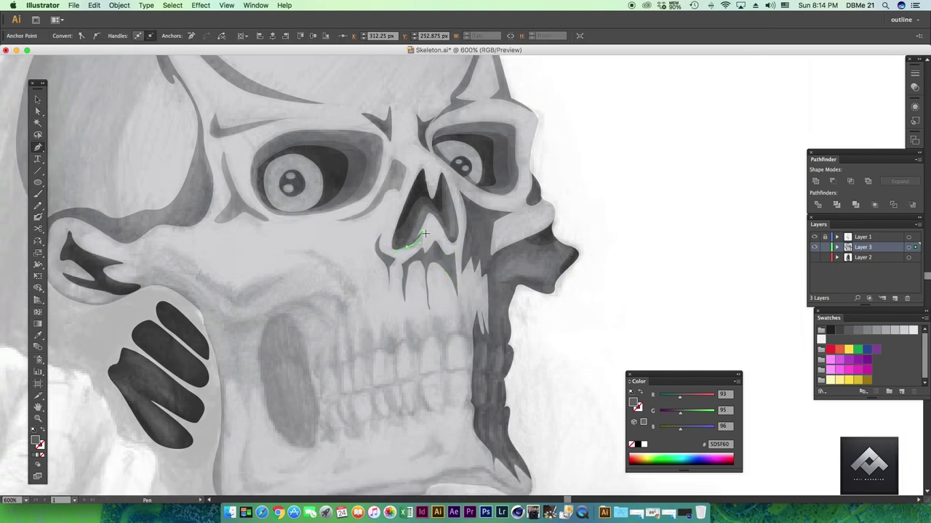
pyautogui.press('v')
pyautogui.press('super+equal')
pyautogui.press('super+equal')
pyautogui.click(507, 260)
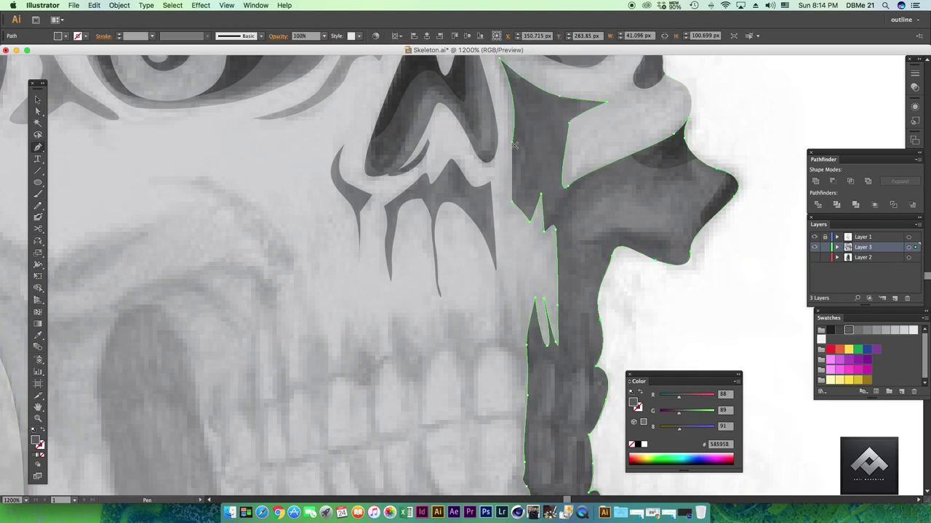
pyautogui.press('p')
pyautogui.moveTo(516, 211); pyautogui.dragTo(507, 202)
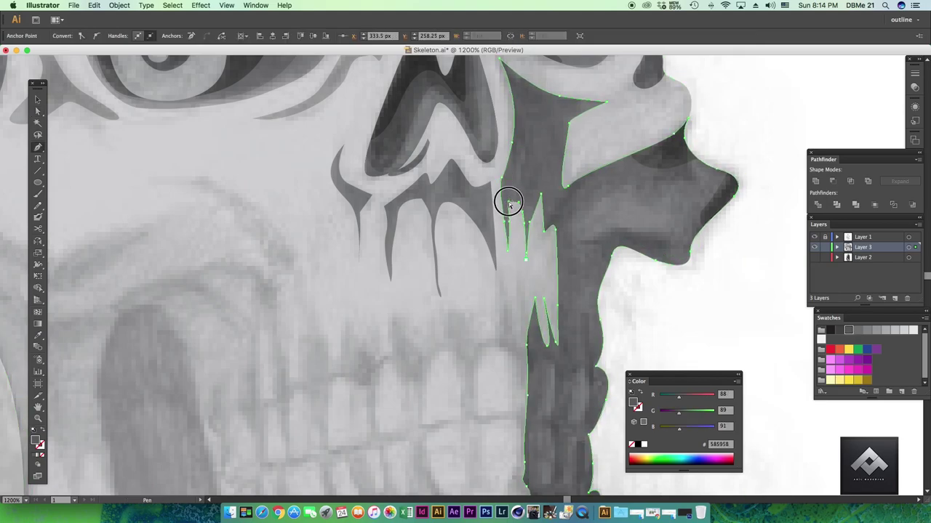
pyautogui.press('a')
pyautogui.moveTo(538, 300); pyautogui.dragTo(536, 331)
pyautogui.press('p')
pyautogui.click(542, 346)
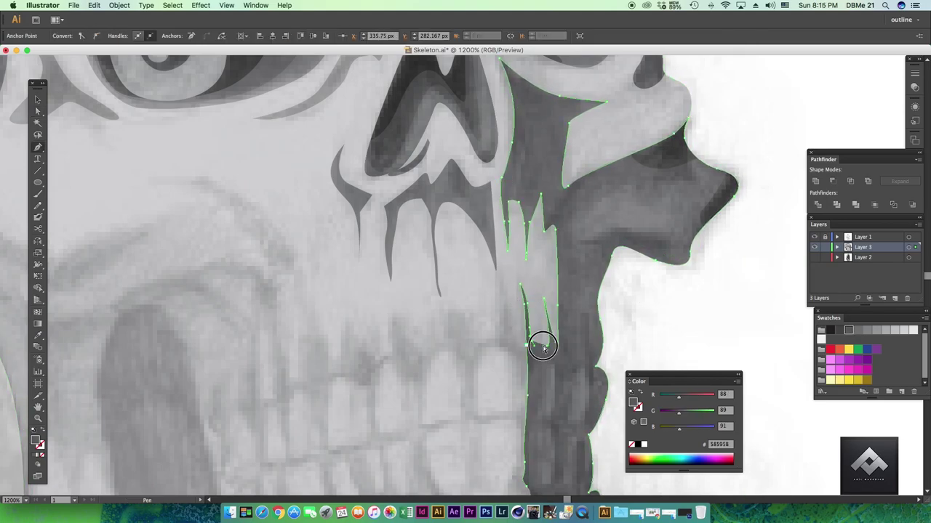
pyautogui.press('super+minus')
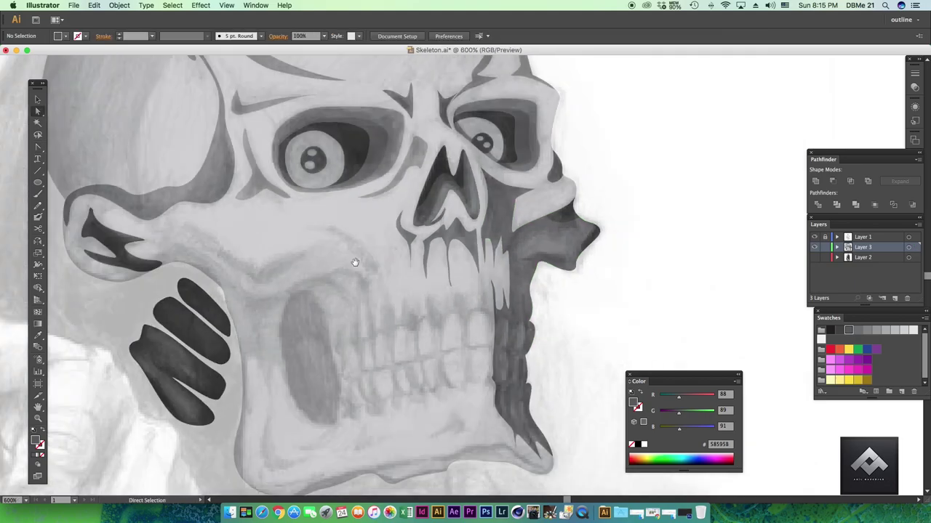
pyautogui.scroll(2, 436, 277)
# - Draw a crease line under the eye extending across the cheek
pyautogui.click(514, 297)
pyautogui.click(424, 241)
pyautogui.click(461, 251)
pyautogui.click(356, 289)
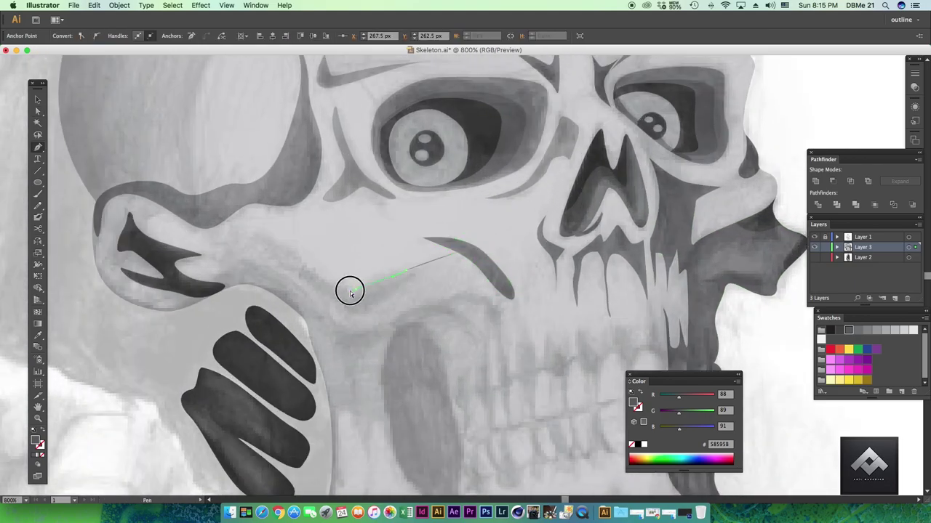
pyautogui.click(291, 251)
pyautogui.click(229, 223)
# - Trace the cheek shadow outline around the nose and down along the jaw
pyautogui.click(203, 287)
pyautogui.click(142, 290)
pyautogui.click(107, 264)
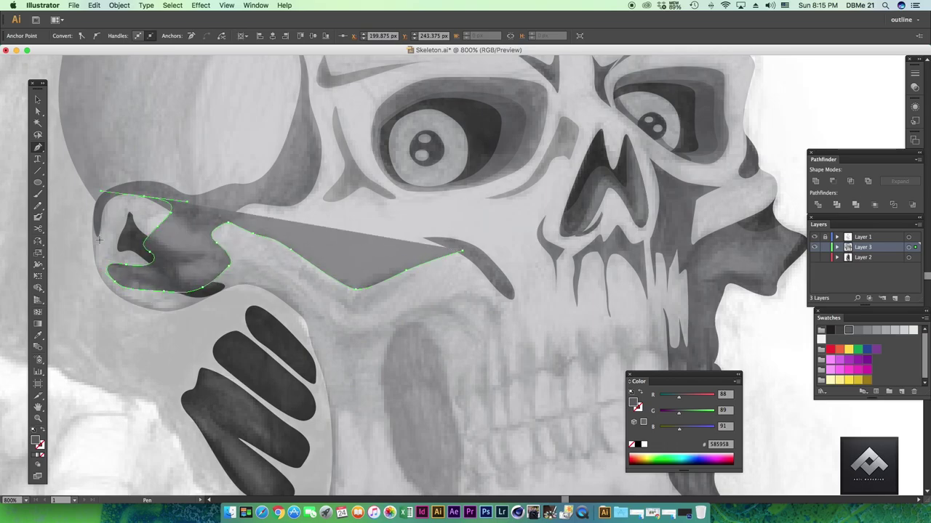
pyautogui.click(123, 316)
pyautogui.scroll(-3, 218, 327)
pyautogui.click(311, 364)
pyautogui.scroll(-3, 311, 364)
pyautogui.click(309, 399)
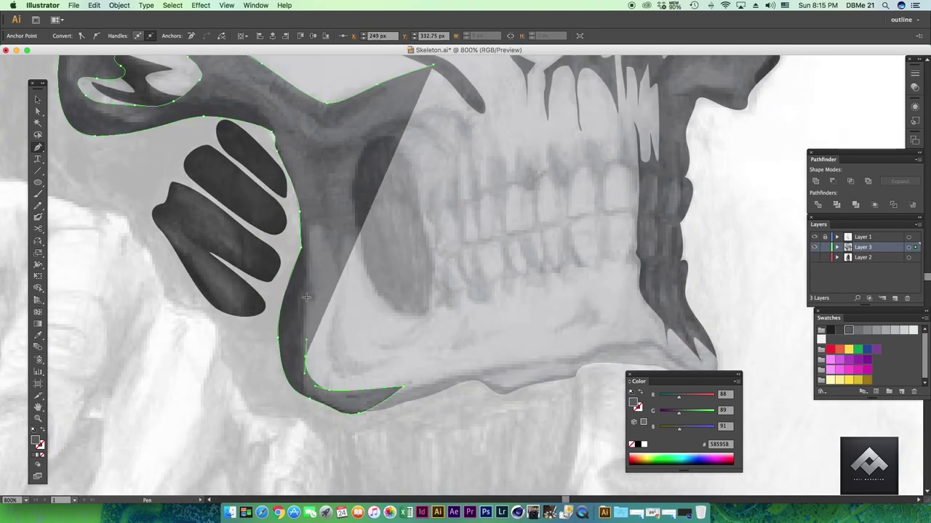
pyautogui.click(356, 240)
pyautogui.scroll(3, 357, 234)
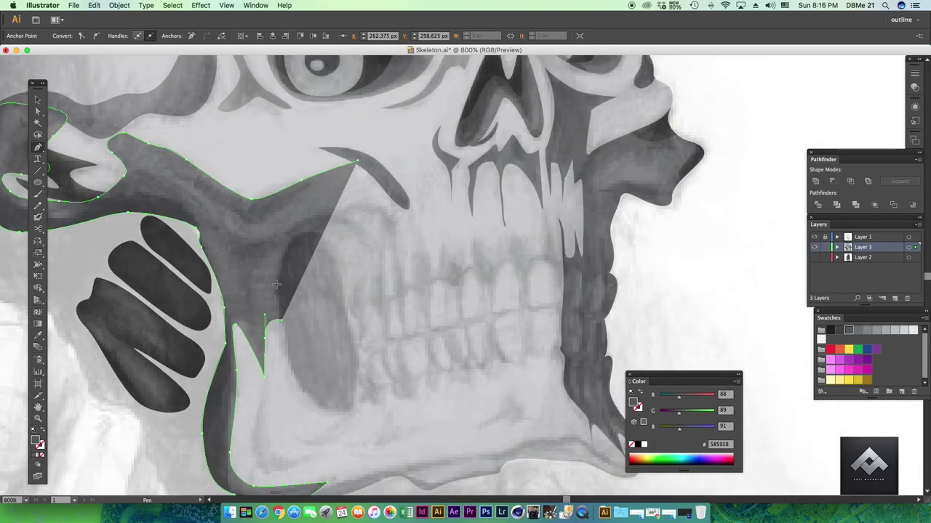
pyautogui.scroll(3, 276, 283)
# - Trace the cheek contour toward the eye and close the cheek shadow shape
pyautogui.click(301, 315)
pyautogui.click(320, 301)
pyautogui.click(352, 300)
pyautogui.click(353, 330)
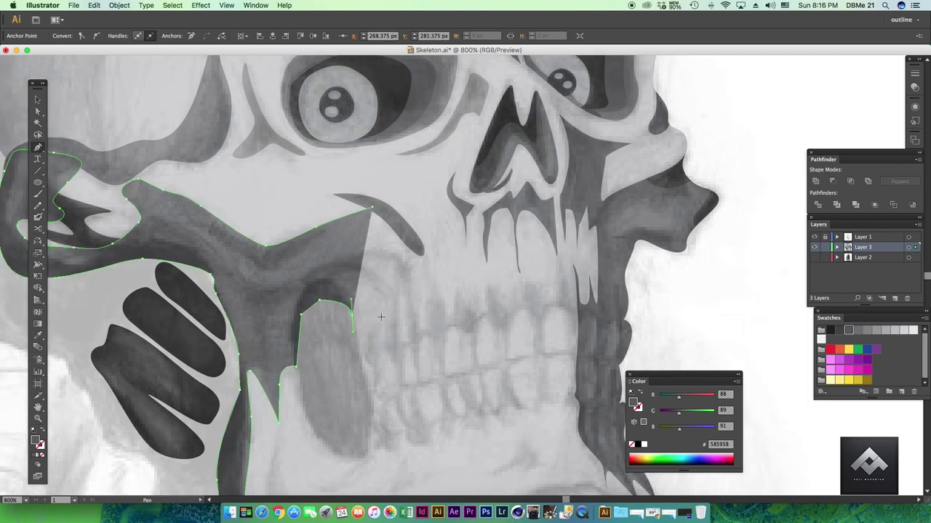
pyautogui.click(414, 340)
pyautogui.click(414, 296)
pyautogui.click(411, 242)
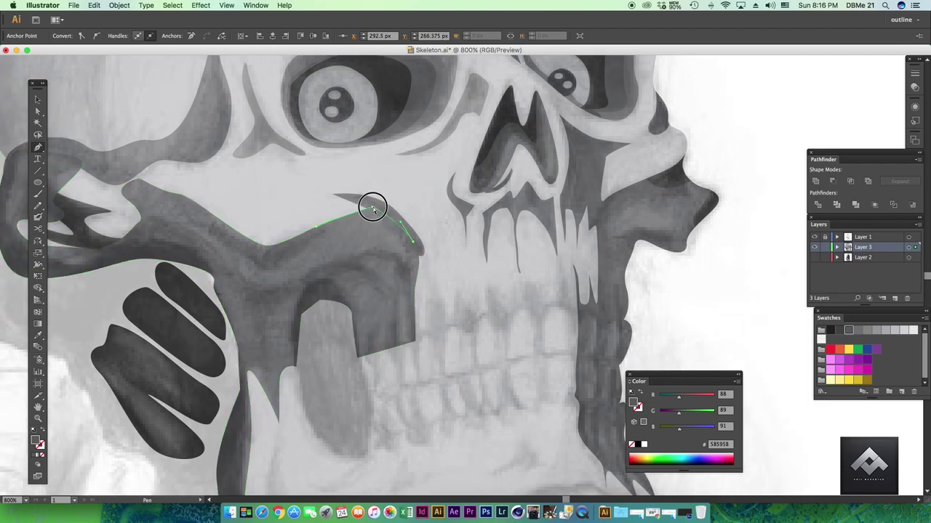
pyautogui.click(371, 207)
# - Select the curved brow crease shape and zoom in closer on the cheek
pyautogui.press('a')
pyautogui.hscroll(-5, 264, 145)
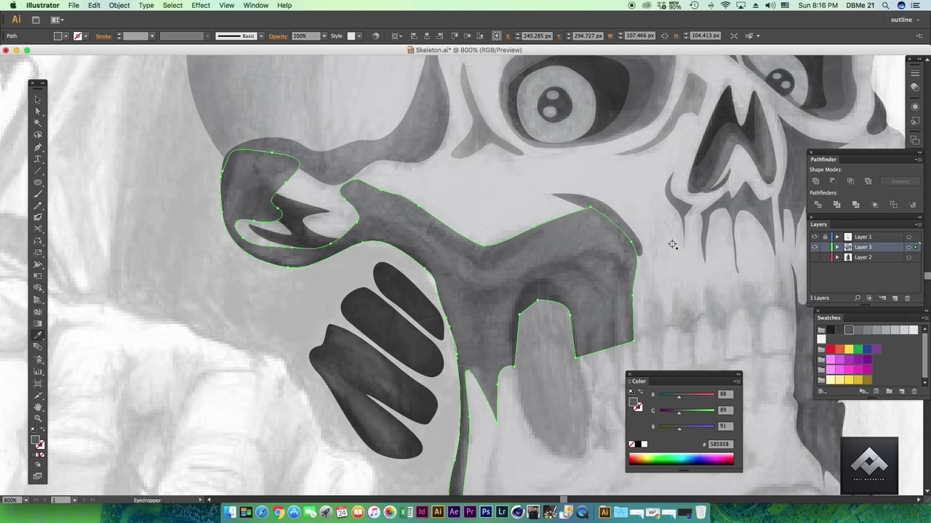
pyautogui.press('v')
pyautogui.click(614, 221)
pyautogui.press('super+equal')
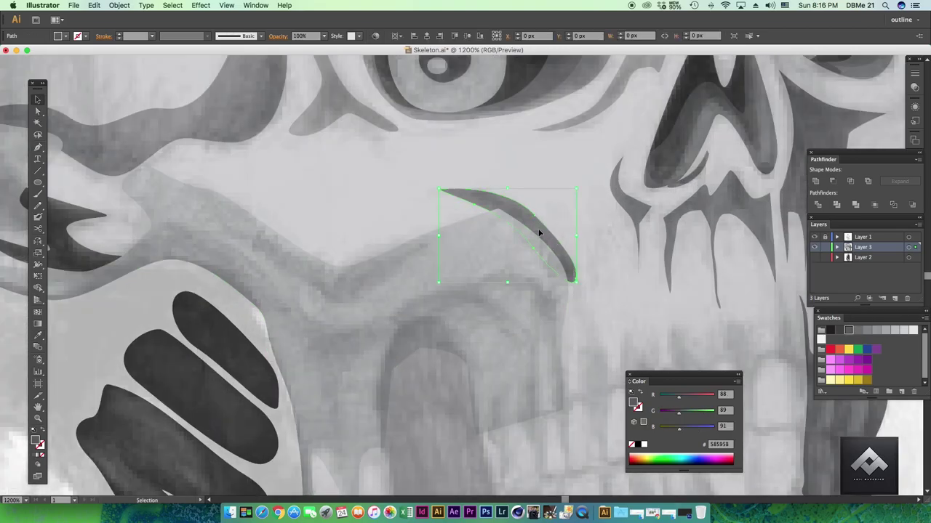
# - Draw a curved crease shading shape under the cheekbone and up the left cheek
pyautogui.press('p')
pyautogui.moveTo(216, 202); pyautogui.dragTo(252, 232)
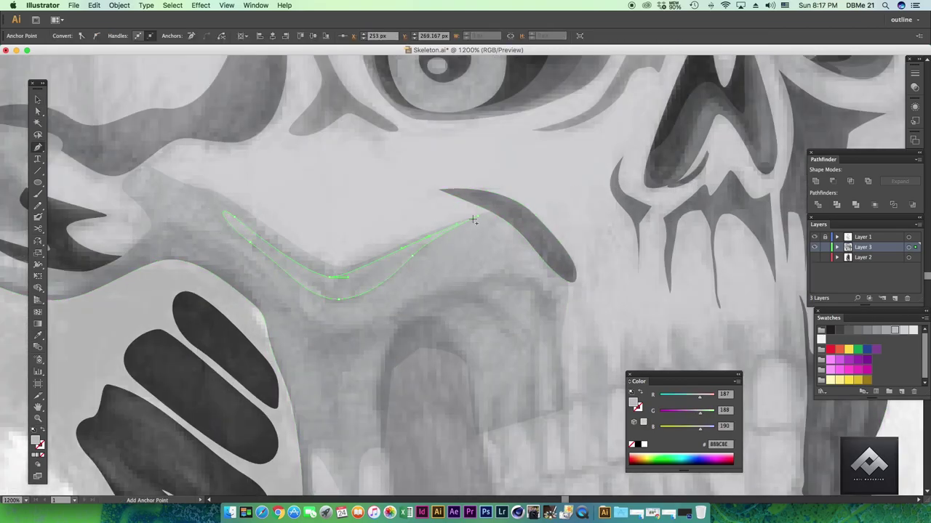
pyautogui.hscroll(-4, 407, 240)
pyautogui.click(313, 198)
pyautogui.moveTo(360, 211); pyautogui.dragTo(406, 224)
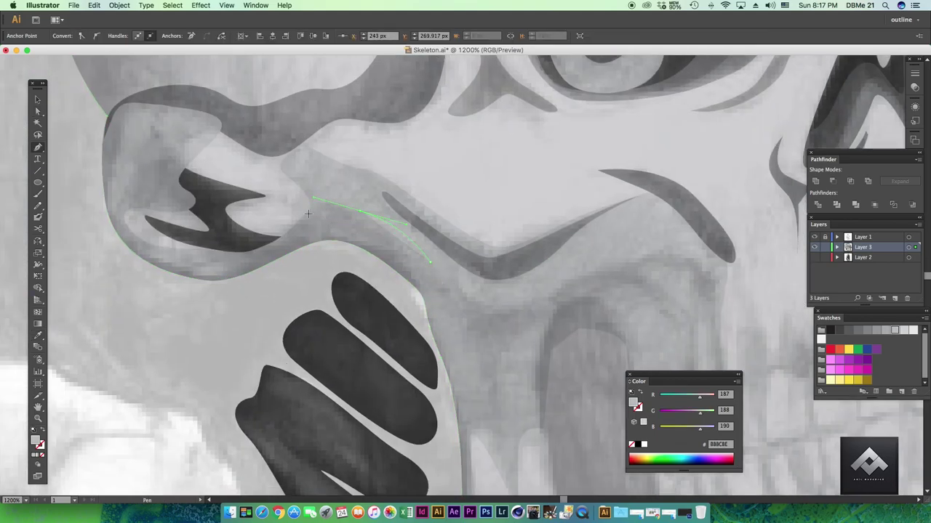
pyautogui.moveTo(231, 270); pyautogui.dragTo(182, 263)
pyautogui.moveTo(123, 103); pyautogui.dragTo(91, 210)
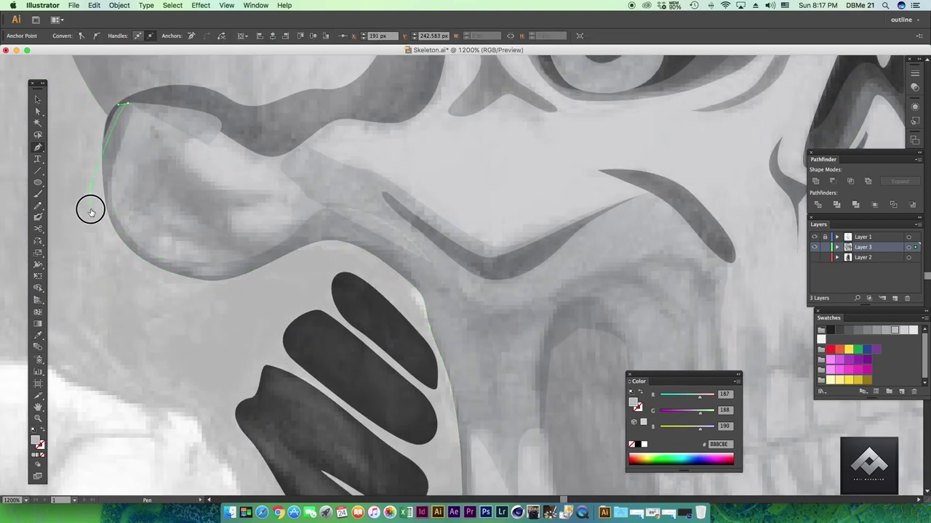
pyautogui.click(419, 298)
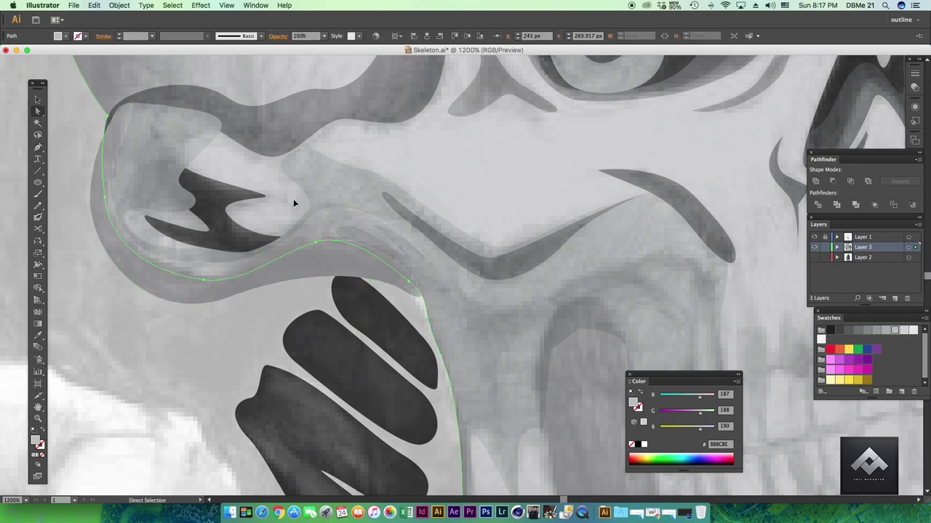
# - Deselect the cheek shape, select the small crease shape, and zoom back onto the jaw
pyautogui.hotkey('ctrl', 'shift', 'a')
pyautogui.moveTo(446, 280); pyautogui.dragTo(326, 192)
pyautogui.press('a')
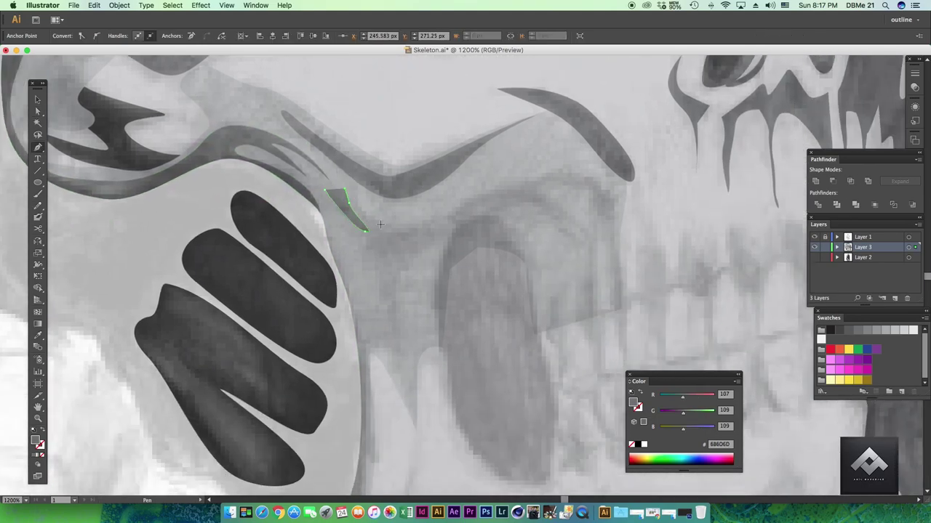
pyautogui.click(327, 195)
pyautogui.hotkey('ctrl', '-')
pyautogui.hotkey('ctrl', '+')
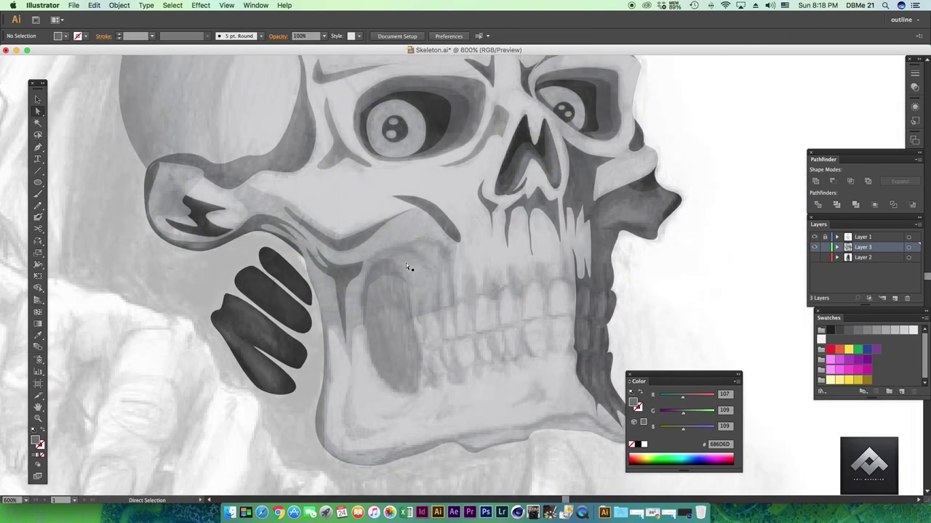
pyautogui.scroll(2, 405, 262)
# - Draw a curved arch shape above the jaw opening
pyautogui.press('p')
pyautogui.click(364, 278)
pyautogui.click(418, 251)
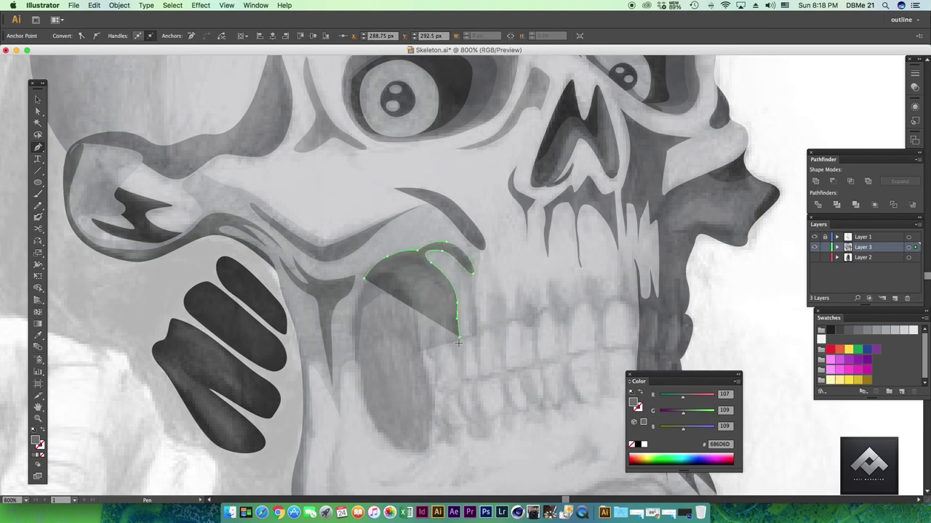
pyautogui.moveTo(434, 265); pyautogui.dragTo(416, 266)
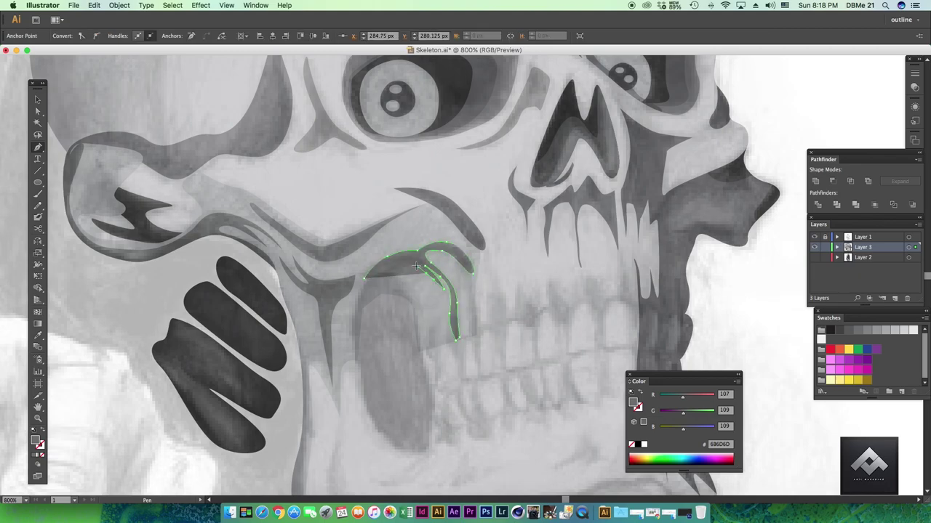
pyautogui.click(365, 279)
pyautogui.scroll(-2, 368, 284)
pyautogui.moveTo(378, 393); pyautogui.dragTo(422, 412)
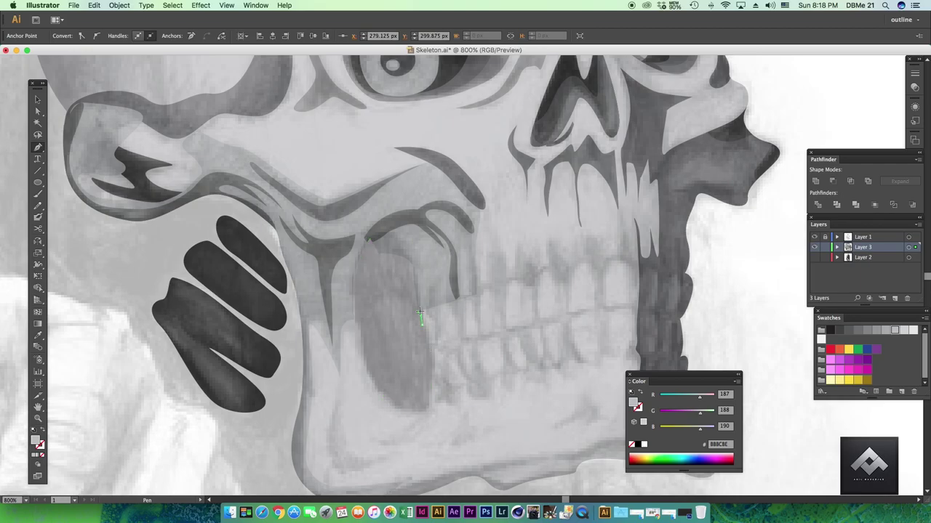
pyautogui.keyDown('ctrl'); pyautogui.click(375, 402); pyautogui.keyUp('ctrl')
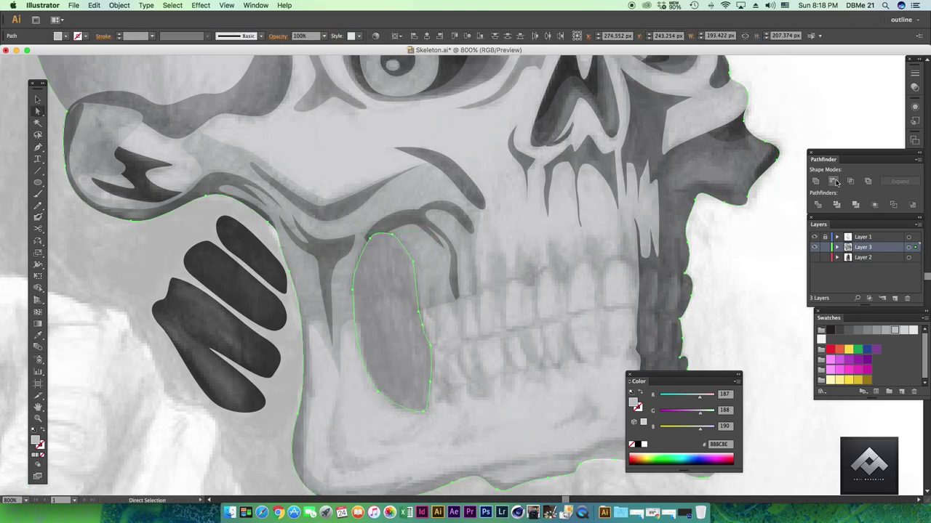
# - Select the skull shape together with its oval jaw opening to cut the opening out
pyautogui.click(433, 277)
pyautogui.hscroll(5, 404, 322)
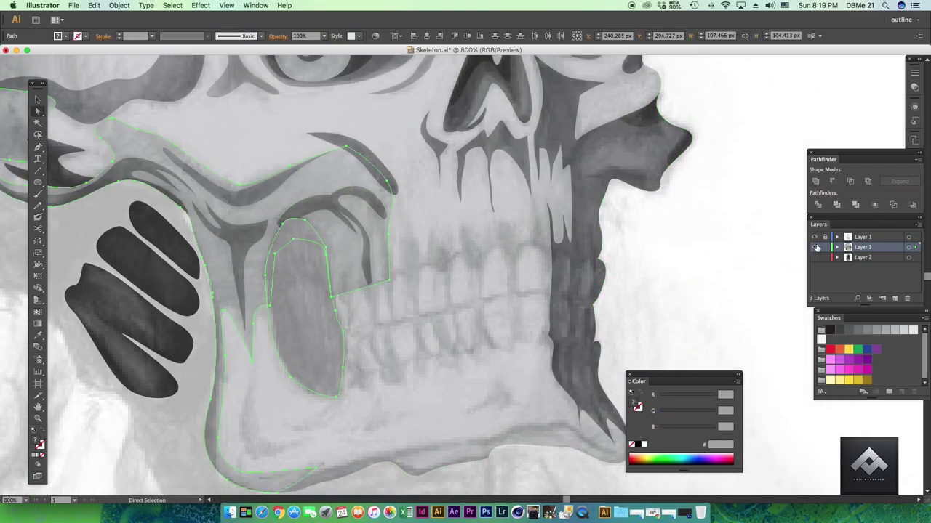
pyautogui.scroll(-2, 304, 312)
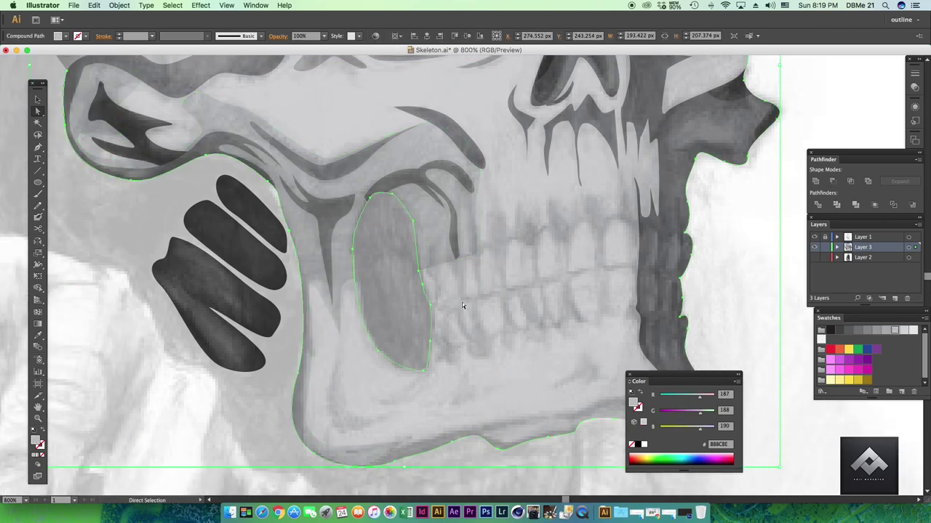
pyautogui.keyDown('ctrl'); pyautogui.click(344, 258); pyautogui.keyUp('ctrl')
pyautogui.scroll(1, 344, 258)
pyautogui.keyDown('ctrl'); pyautogui.click(354, 294); pyautogui.keyUp('ctrl')
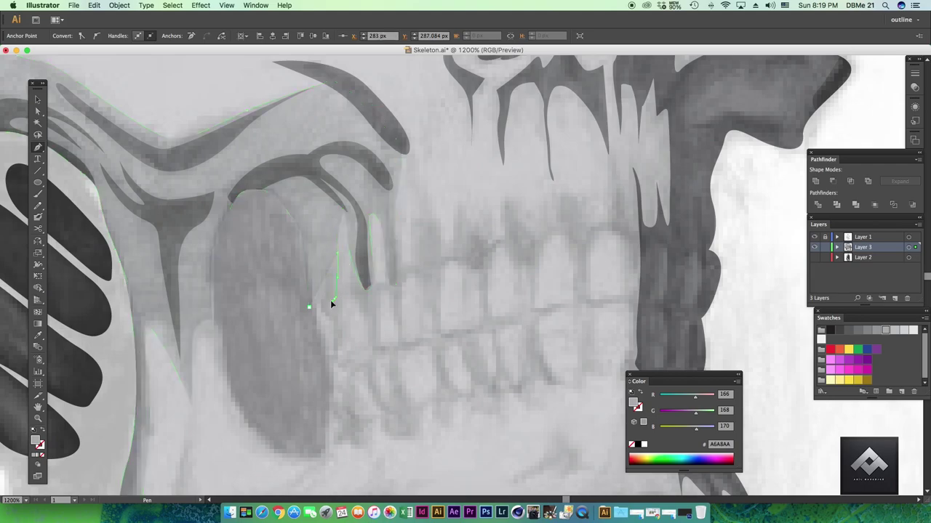
pyautogui.keyDown('ctrl'); pyautogui.click(439, 309); pyautogui.keyUp('ctrl')
pyautogui.scroll(-1, 435, 375)
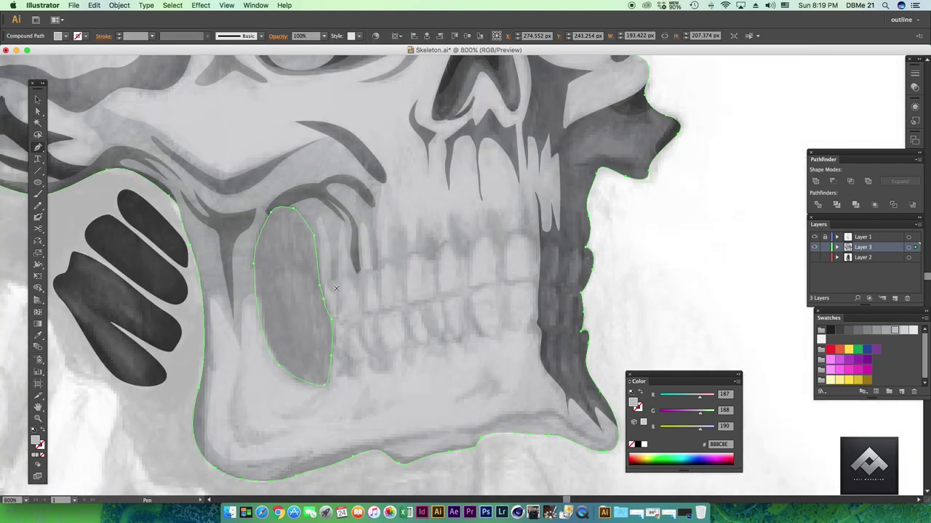
pyautogui.moveTo(325, 309); pyautogui.dragTo(328, 318)
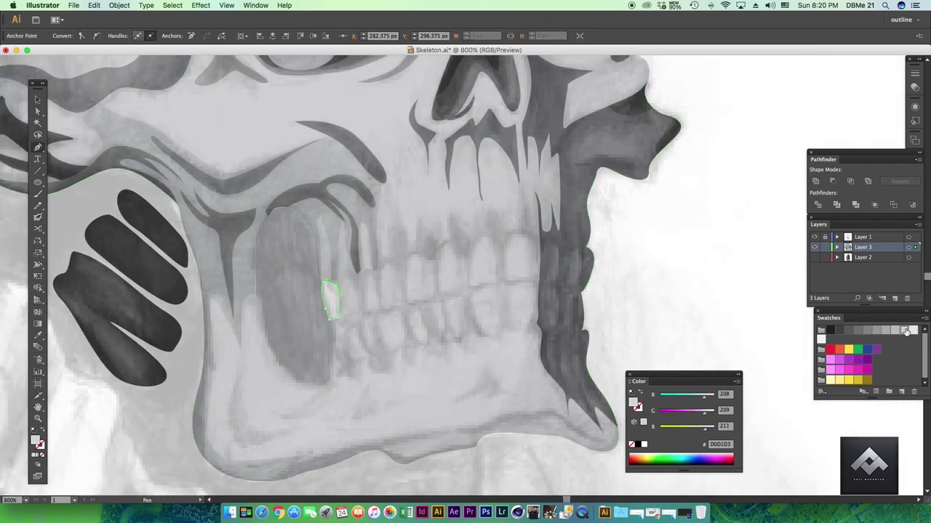
# - Close the first upper tooth shape and select all the traced upper teeth
pyautogui.scroll(1, 424, 282)
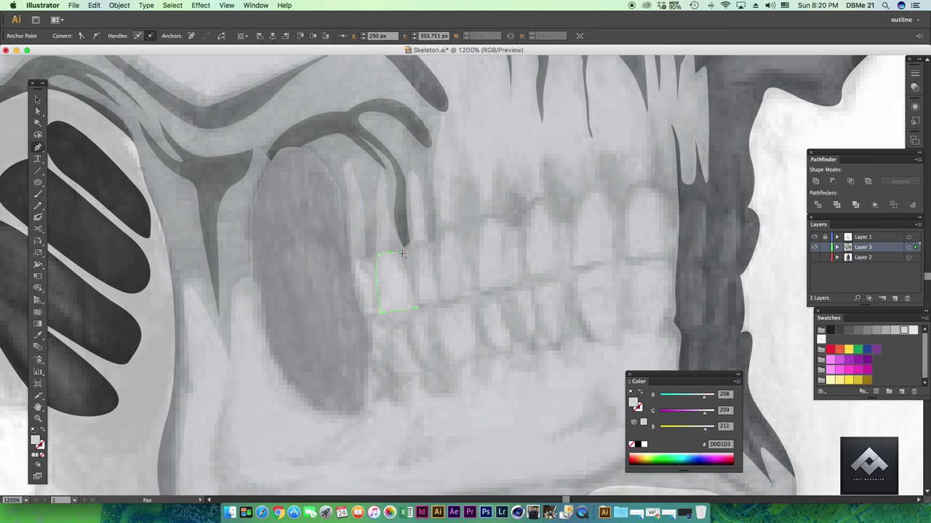
pyautogui.click(402, 253)
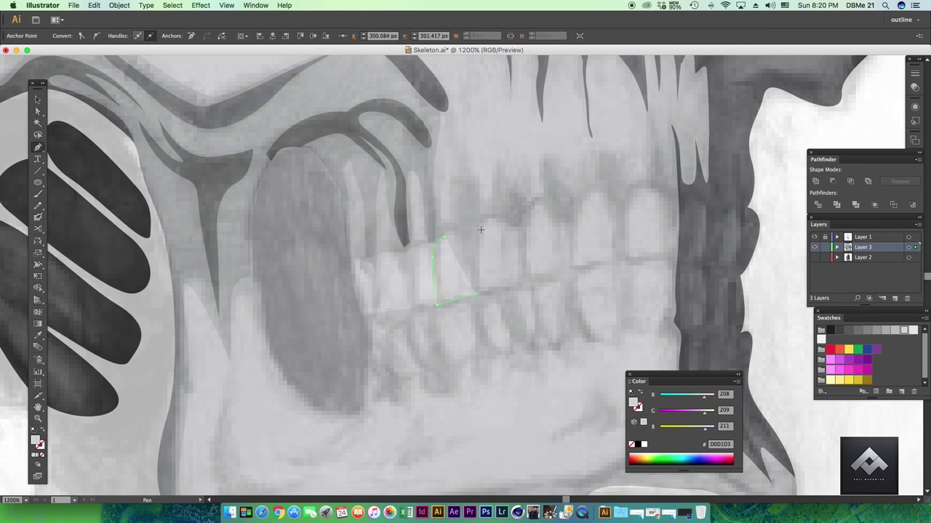
pyautogui.click(520, 227)
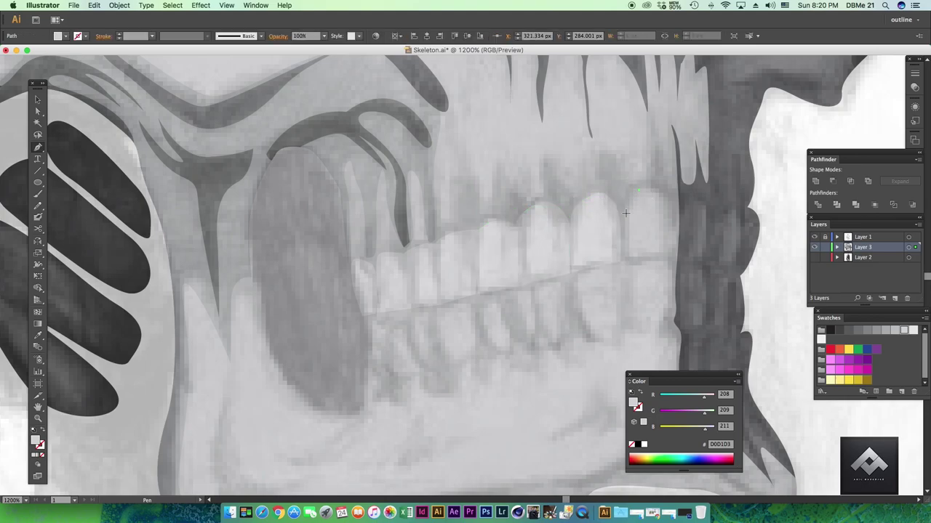
pyautogui.press('a')
pyautogui.hscroll(6, 434, 315)
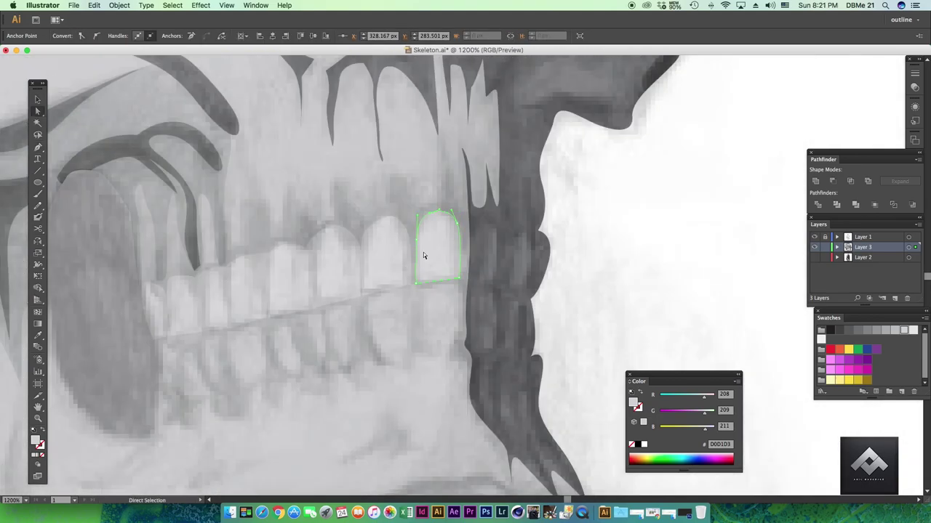
pyautogui.press('v')
pyautogui.click(286, 274)
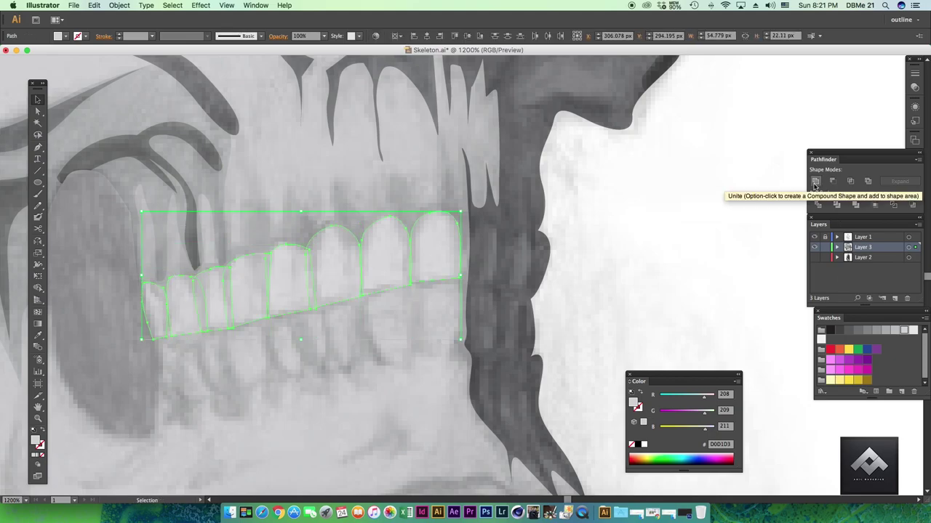
# - Undo the last two changes, select the small back tooth, and start another upper tooth
pyautogui.press('p')
pyautogui.hotkey('ctrl', 'shift', 'a')
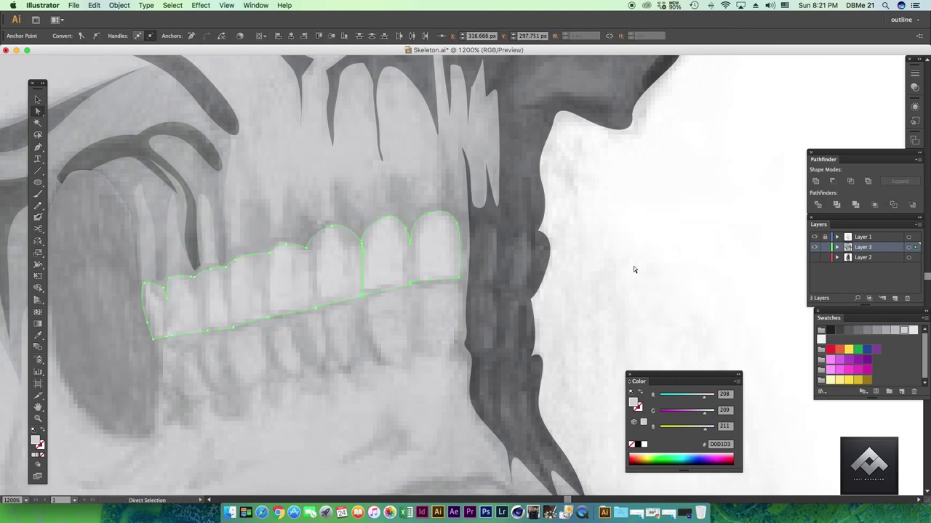
pyautogui.hscroll(2, 463, 293)
pyautogui.hotkey('ctrl', 'z')
pyautogui.hotkey('ctrl', 'z')
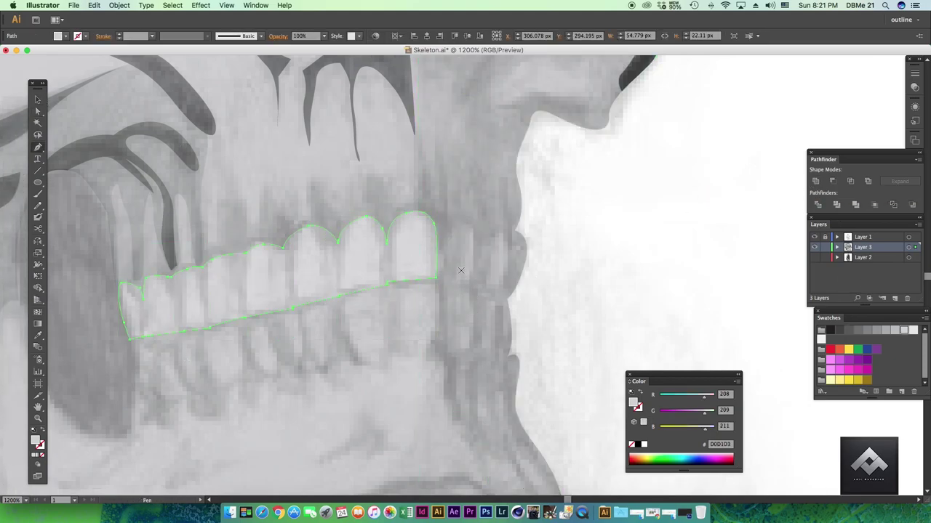
pyautogui.hotkey('ctrl', 'z')
pyautogui.scroll(-1, 502, 264)
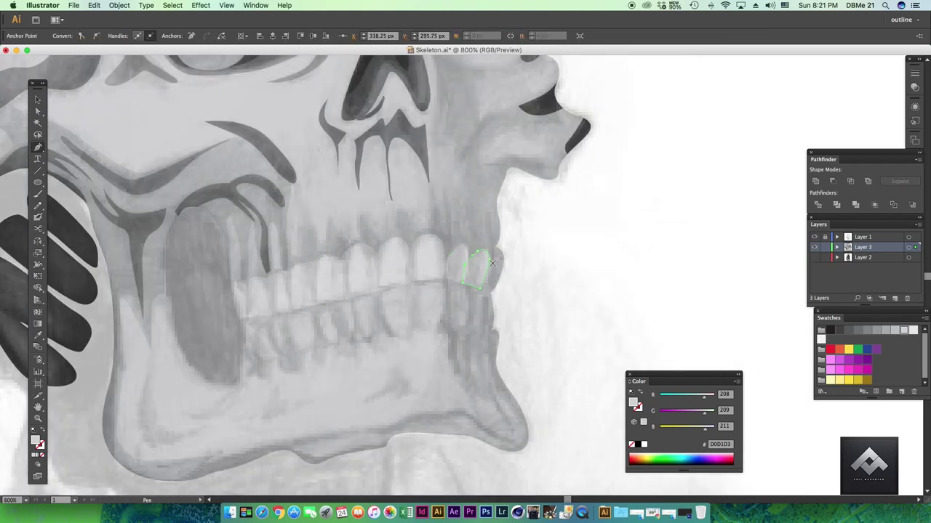
pyautogui.keyDown('ctrl'); pyautogui.click(455, 264); pyautogui.keyUp('ctrl')
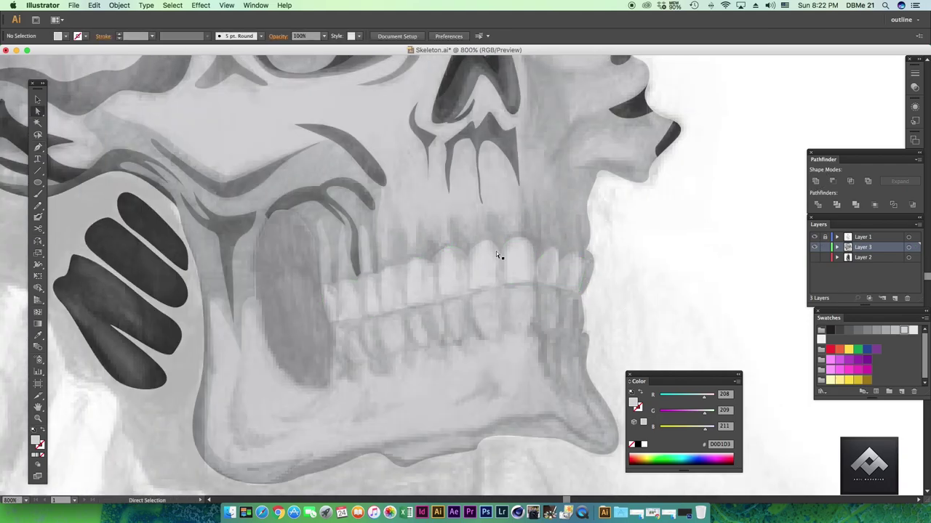
pyautogui.scroll(1, 496, 251)
pyautogui.click(278, 336)
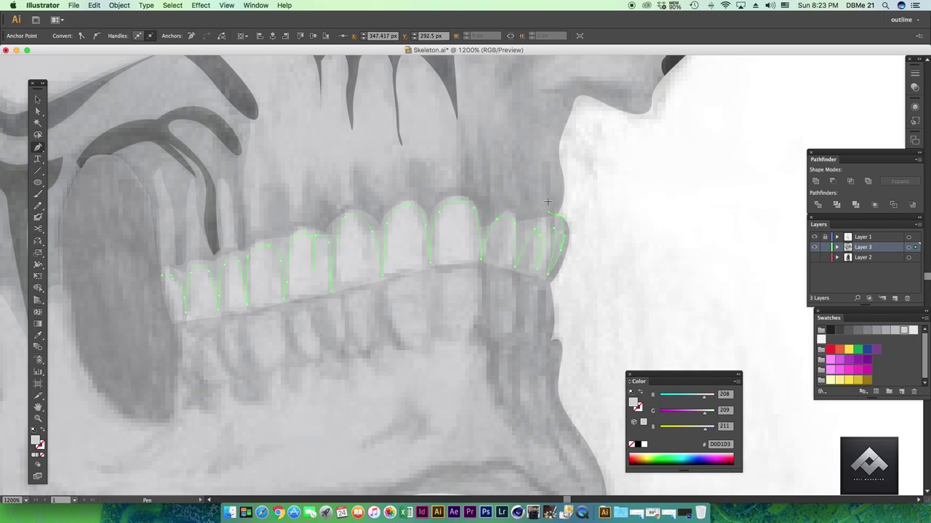
# - Trace the outline of the upper teeth from the rearmost tooth forward
pyautogui.moveTo(526, 187); pyautogui.dragTo(525, 179)
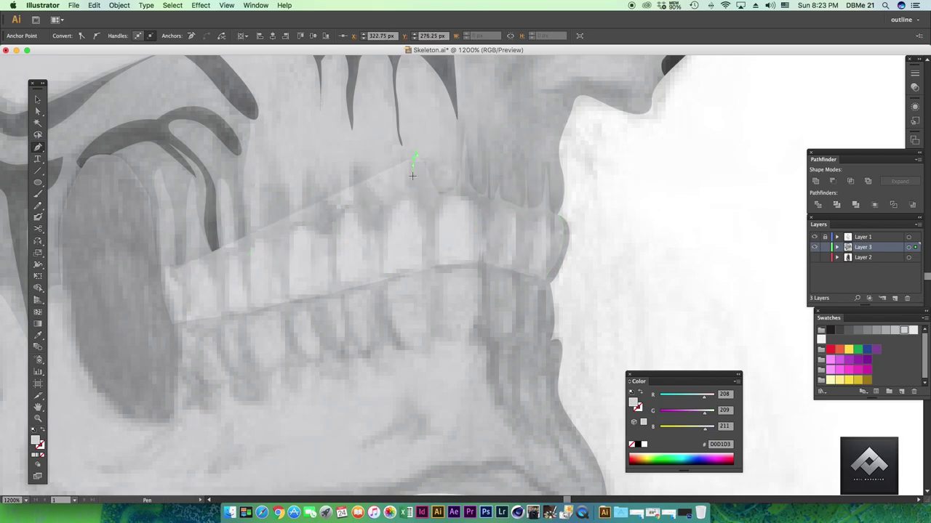
pyautogui.click(323, 198)
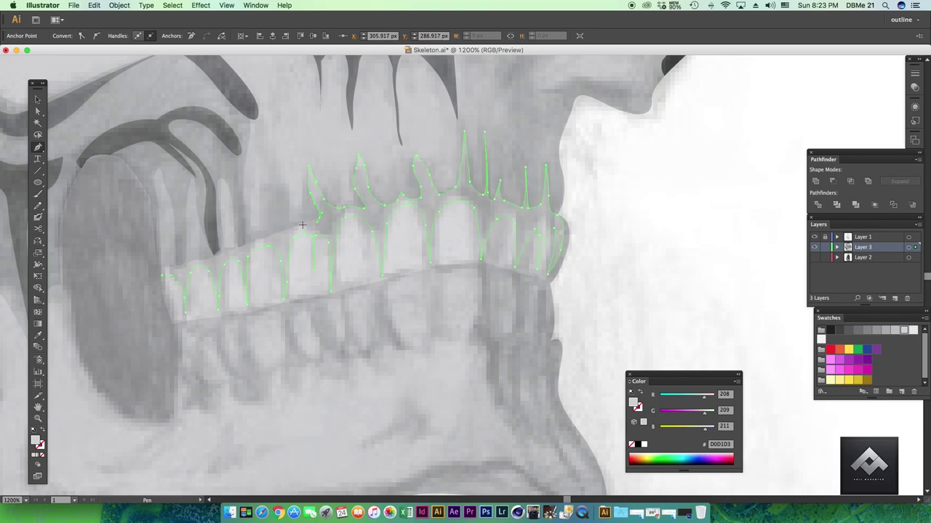
pyautogui.click(264, 228)
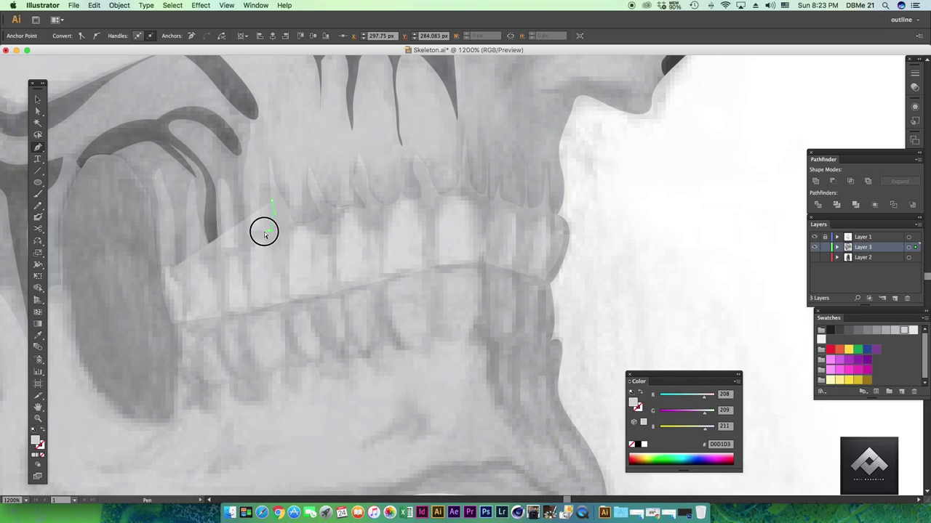
pyautogui.press('i')
pyautogui.click(164, 276)
pyautogui.press('p')
# - Draw a zigzag dark shape filling the gaps between the upper teeth
pyautogui.click(189, 323)
pyautogui.click(204, 263)
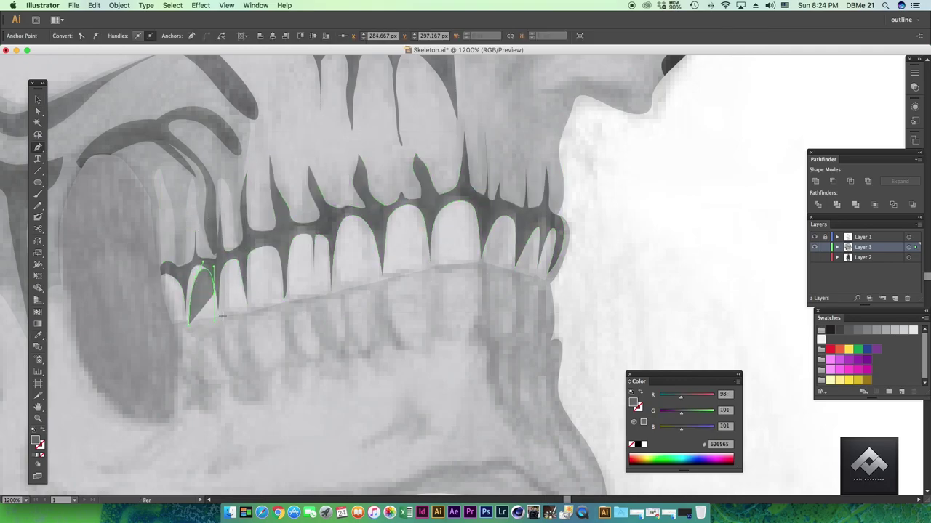
pyautogui.click(219, 318)
pyautogui.click(284, 305)
pyautogui.click(328, 249)
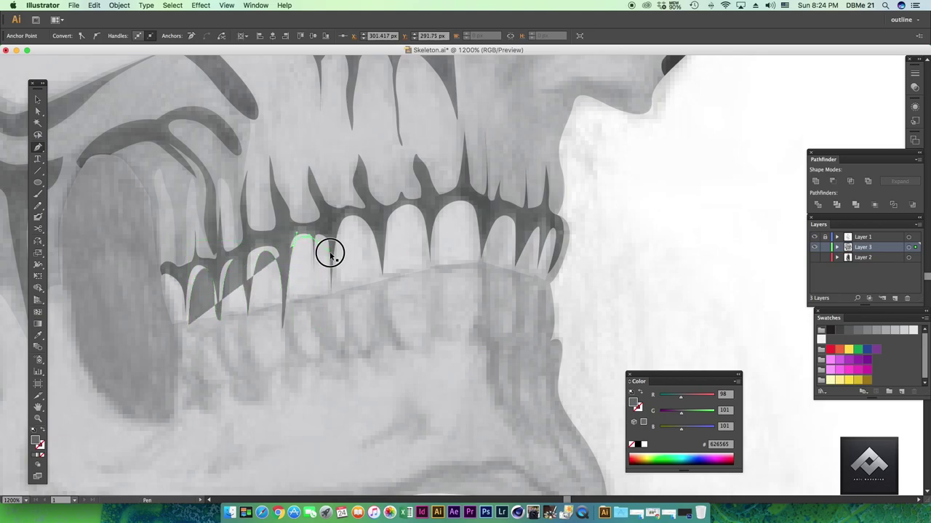
pyautogui.click(336, 298)
pyautogui.click(362, 211)
pyautogui.click(387, 294)
pyautogui.click(407, 207)
pyautogui.click(431, 285)
pyautogui.click(457, 203)
pyautogui.click(476, 278)
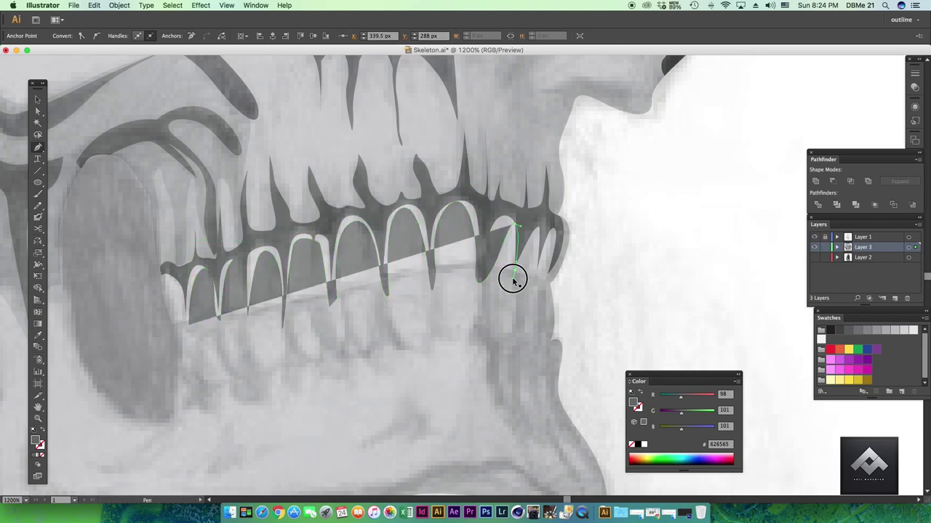
pyautogui.click(551, 282)
pyautogui.moveTo(188, 323); pyautogui.dragTo(161, 336)
# - Select the teeth outline and dark shape, and apply Pathfinder Minus Front
pyautogui.press('a')
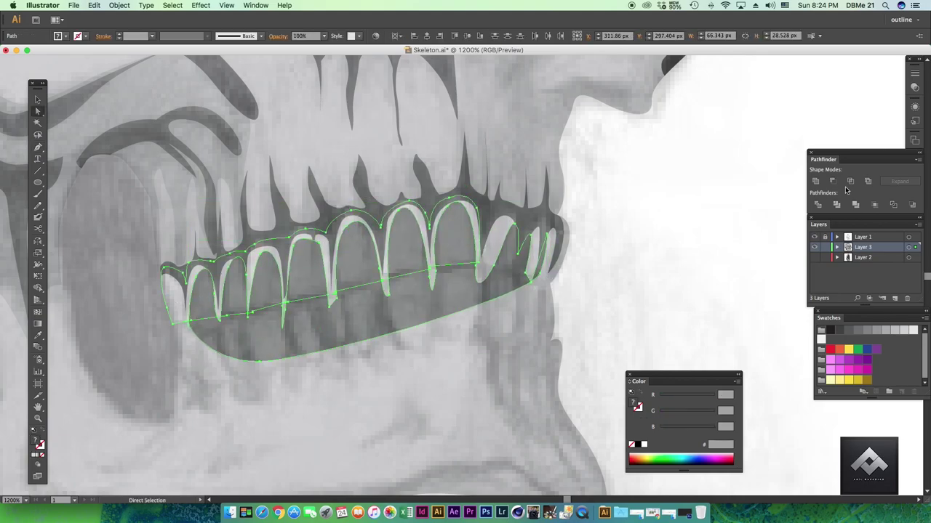
pyautogui.click(574, 273)
pyautogui.click(437, 240)
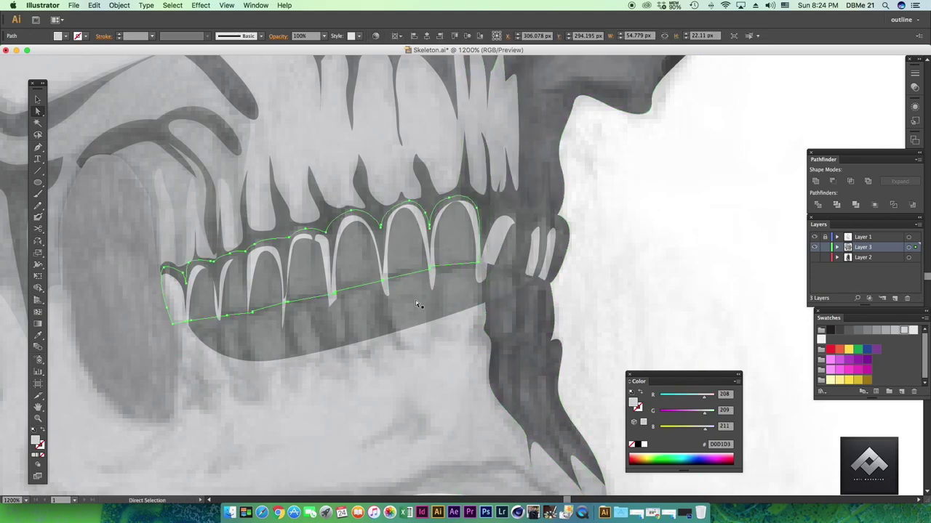
pyautogui.keyDown('shift'); pyautogui.click(415, 305); pyautogui.keyUp('shift')
pyautogui.click(833, 181)
pyautogui.click(899, 331)
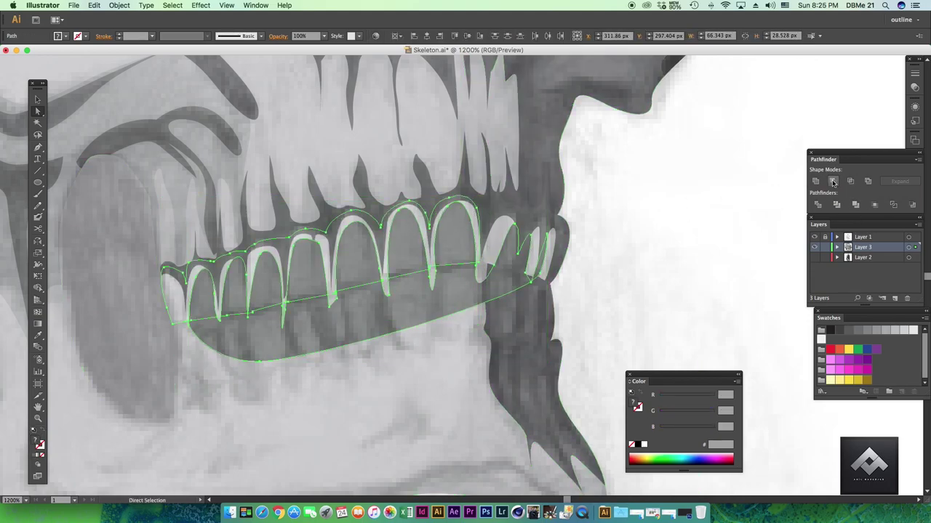
# - Recolour the teeth with the Eyedropper and check the back teeth group
pyautogui.press('i')
pyautogui.press('v')
pyautogui.click(681, 252)
pyautogui.click(520, 247)
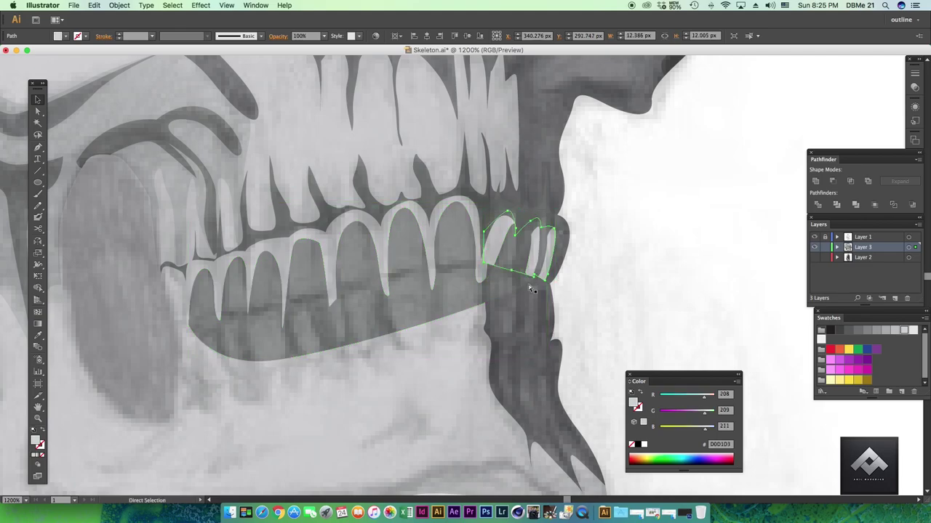
pyautogui.click(616, 287)
# - Zoom out to check the upper teeth, then show the reference image again
pyautogui.hotkey('ctrl', '-')
pyautogui.hotkey('ctrl', '-')
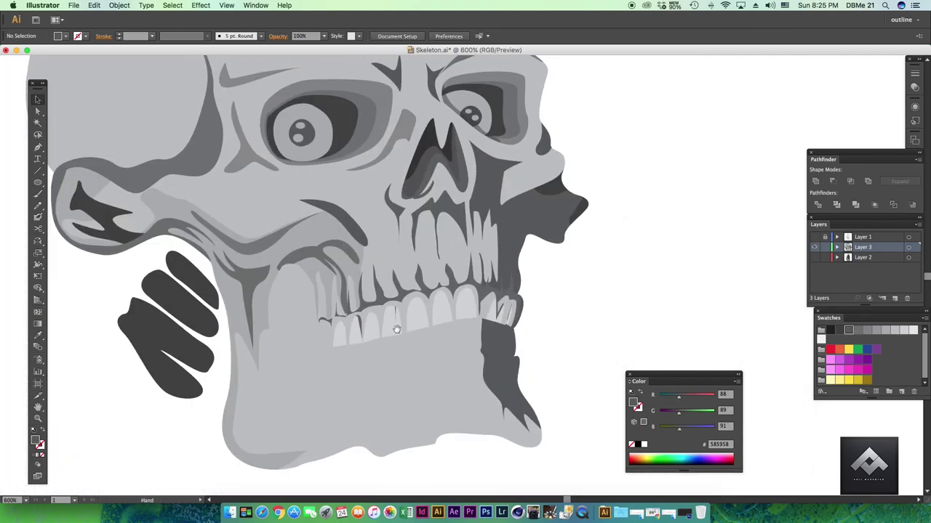
pyautogui.press('a')
pyautogui.click(395, 317)
pyautogui.hotkey('ctrl', 'shift', 'a')
pyautogui.hotkey('ctrl', '-')
pyautogui.hotkey('ctrl', '+')
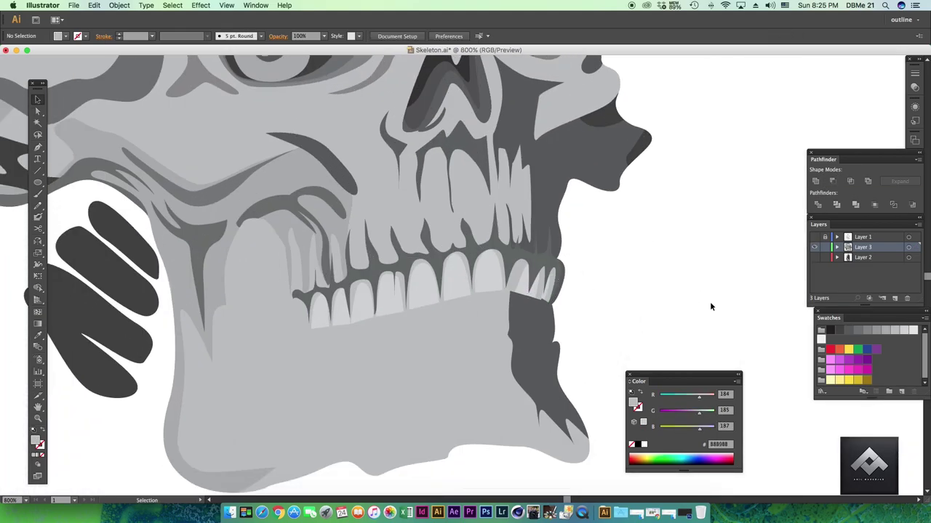
pyautogui.hotkey('ctrl', 'shift', 'w')
# - Trace the lower teeth as a zigzag outline with curved segments
pyautogui.hotkey('ctrl', '+')
pyautogui.press('p')
pyautogui.click(492, 226)
pyautogui.click(385, 251)
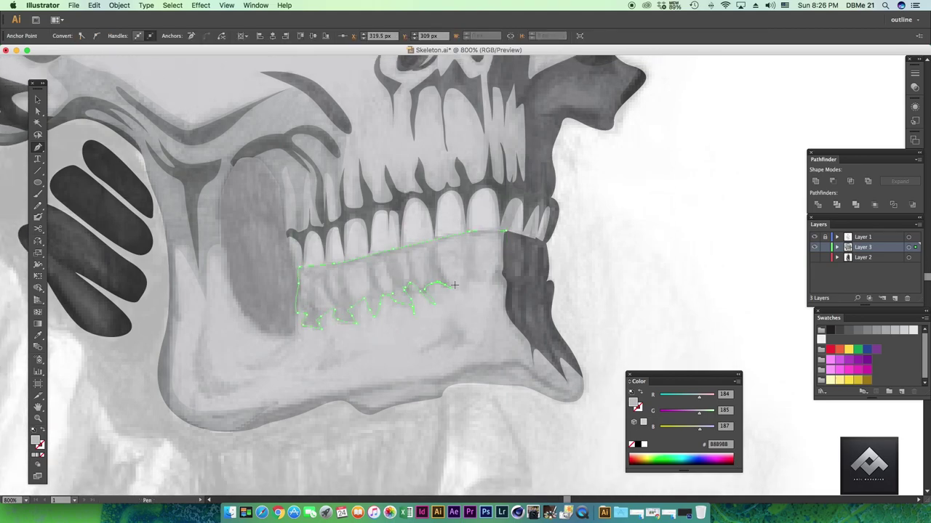
pyautogui.click(506, 231)
pyautogui.hotkey('ctrl', '+')
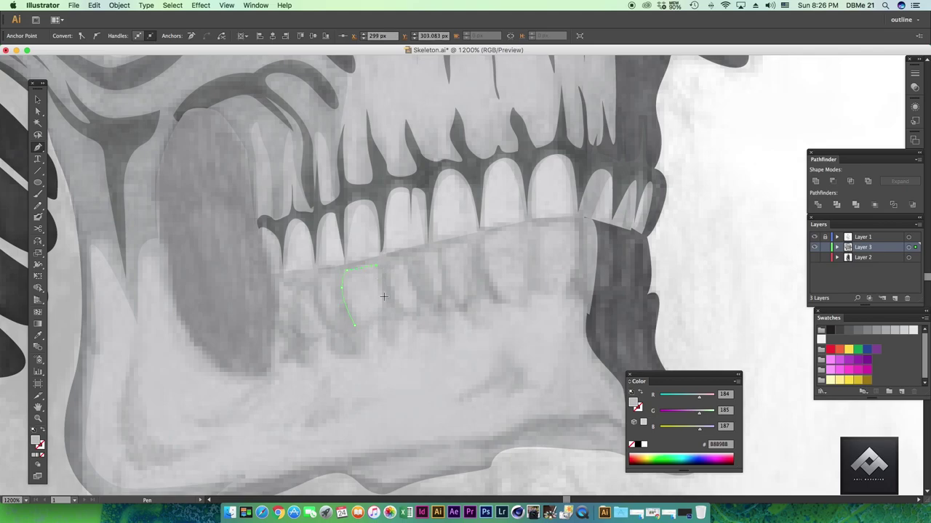
pyautogui.click(418, 296)
pyautogui.click(480, 232)
pyautogui.moveTo(643, 251)
pyautogui.mouseDown()
pyautogui.moveTo(644, 294)
pyautogui.moveTo(509, 270)
pyautogui.mouseUp()
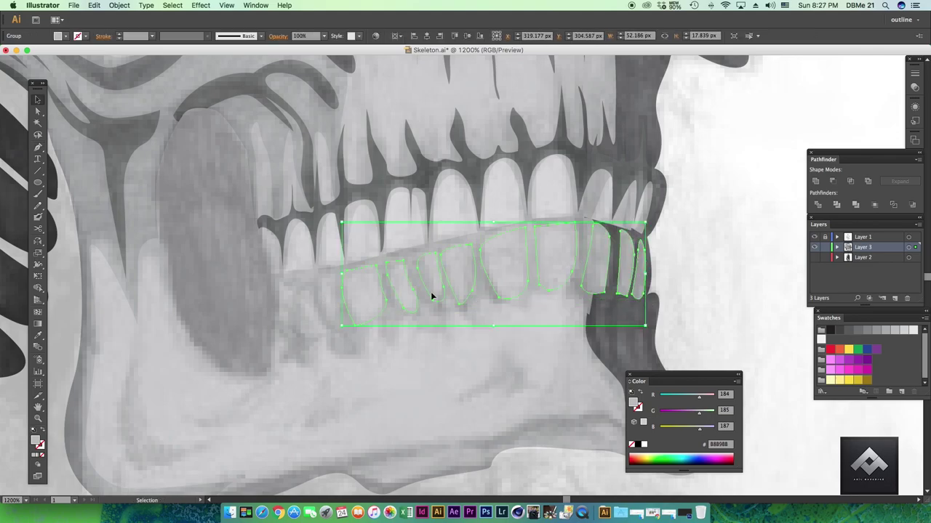
# - Enter Isolation Mode on the lower teeth group and draw a missing left tooth
pyautogui.doubleClick(430, 291)
pyautogui.press('p')
pyautogui.click(309, 286)
pyautogui.moveTo(313, 329); pyautogui.dragTo(320, 324)
pyautogui.click(293, 301)
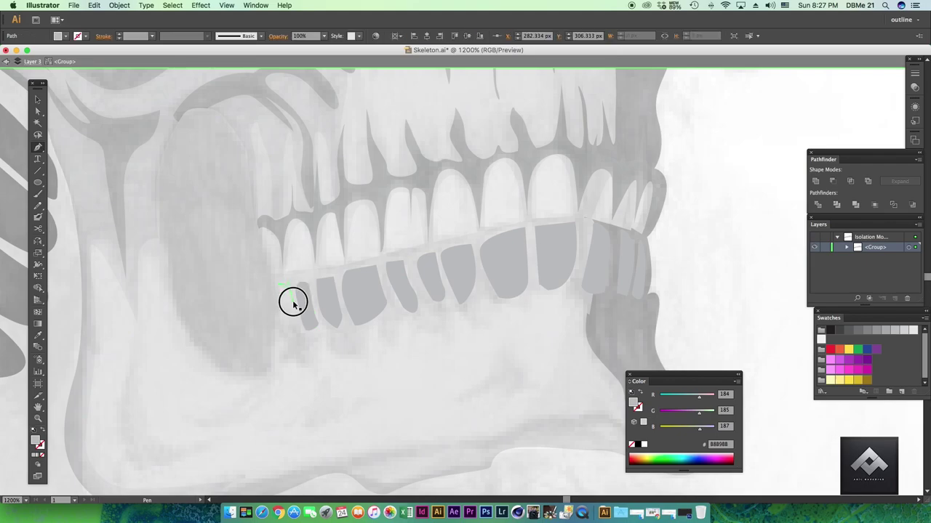
# - Check each lower tooth, then exit Isolation Mode and deselect the group
pyautogui.keyDown('super'); pyautogui.click(298, 330); pyautogui.keyUp('super')
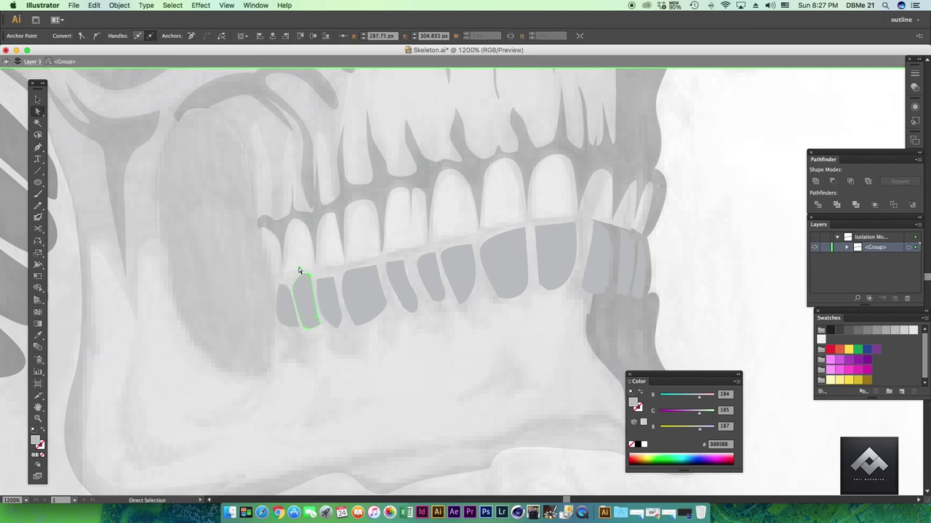
pyautogui.click(339, 274)
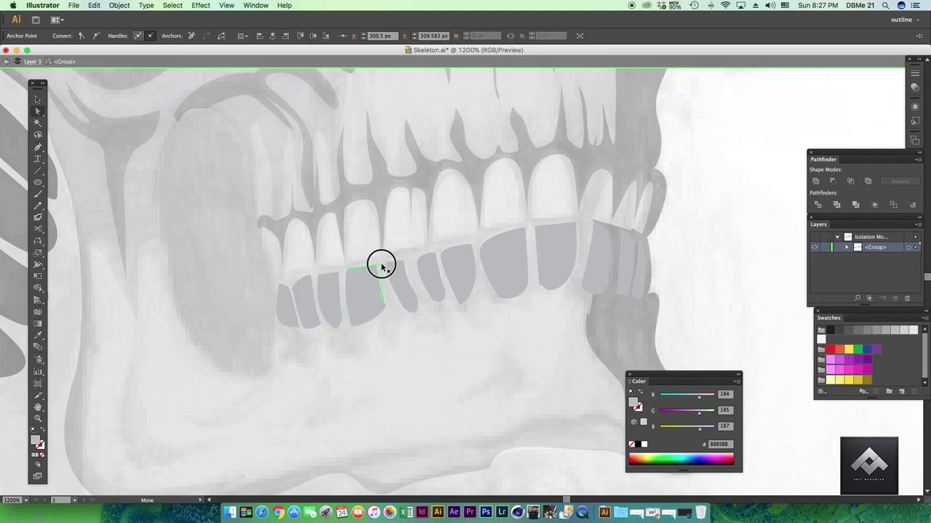
pyautogui.click(409, 260)
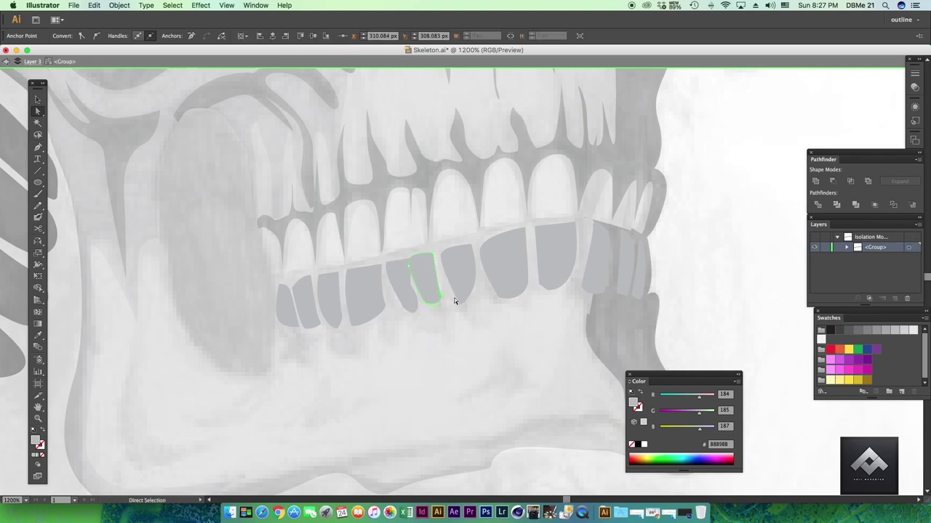
pyautogui.click(478, 241)
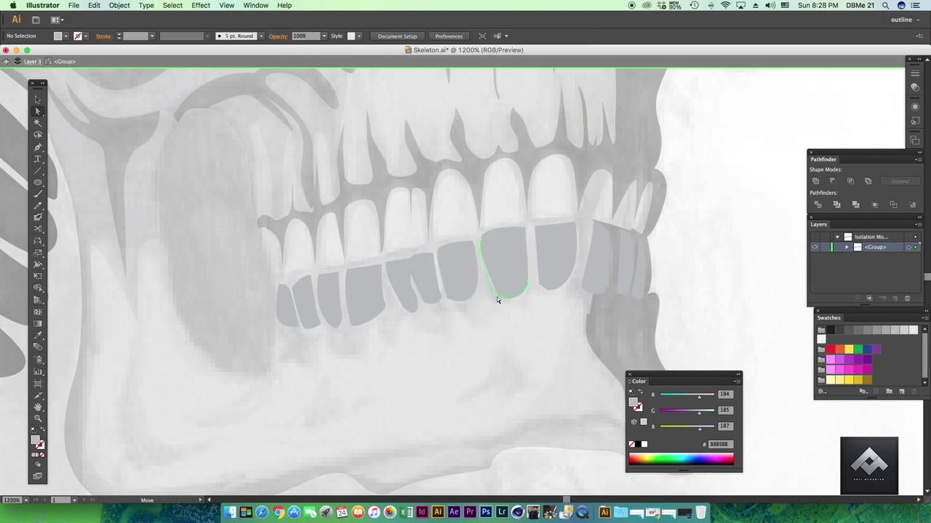
pyautogui.press('Escape')
pyautogui.press('v')
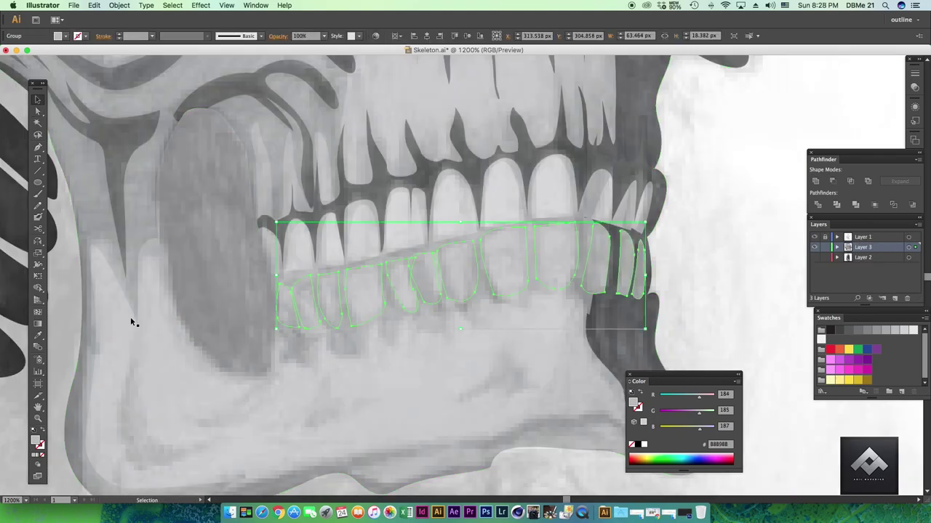
pyautogui.click(365, 210)
# - Pen-trace the jagged bottom edge of the lower teeth from left to right
pyautogui.press('p')
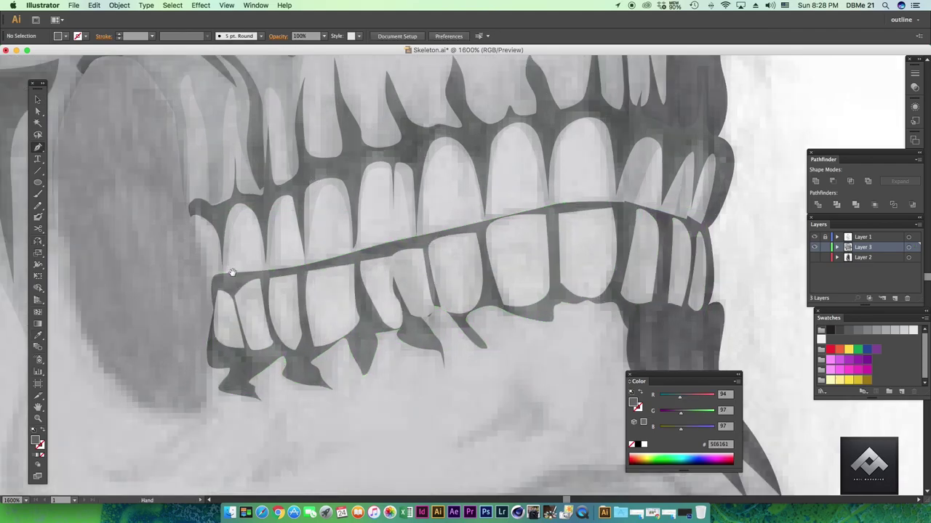
pyautogui.scroll(1, 228, 270)
pyautogui.click(231, 275)
pyautogui.moveTo(265, 335); pyautogui.dragTo(274, 335)
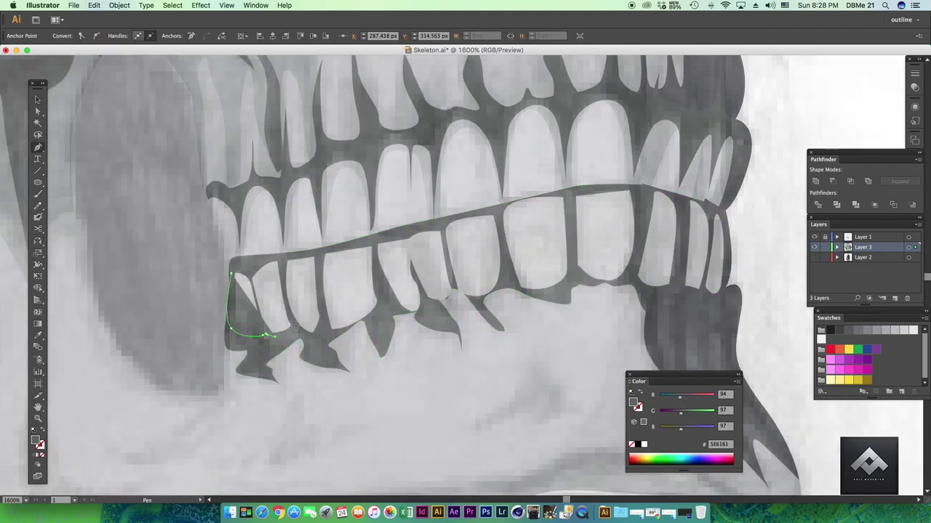
pyautogui.click(300, 328)
pyautogui.click(361, 316)
pyautogui.click(453, 287)
pyautogui.click(571, 270)
pyautogui.click(644, 272)
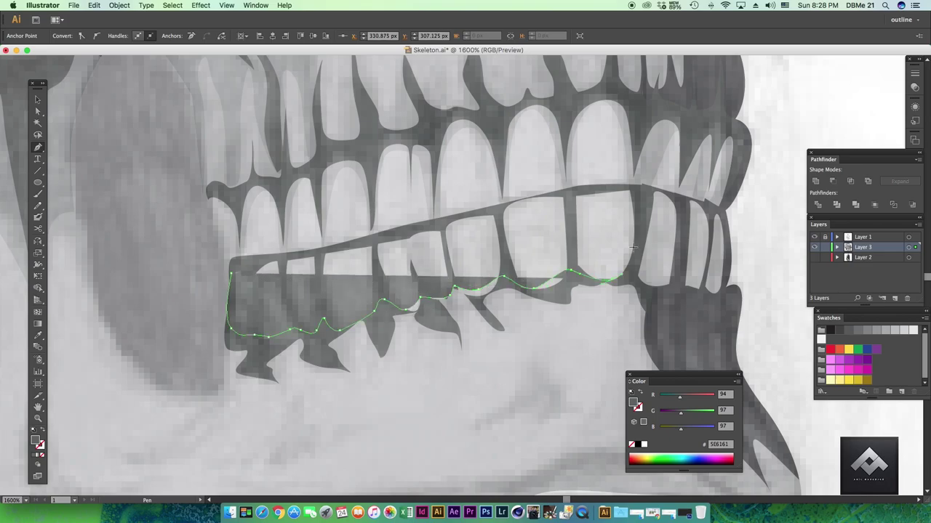
pyautogui.click(698, 285)
# - Trace back along the top of the lower teeth and close the shape
pyautogui.click(720, 216)
pyautogui.click(605, 184)
pyautogui.click(469, 211)
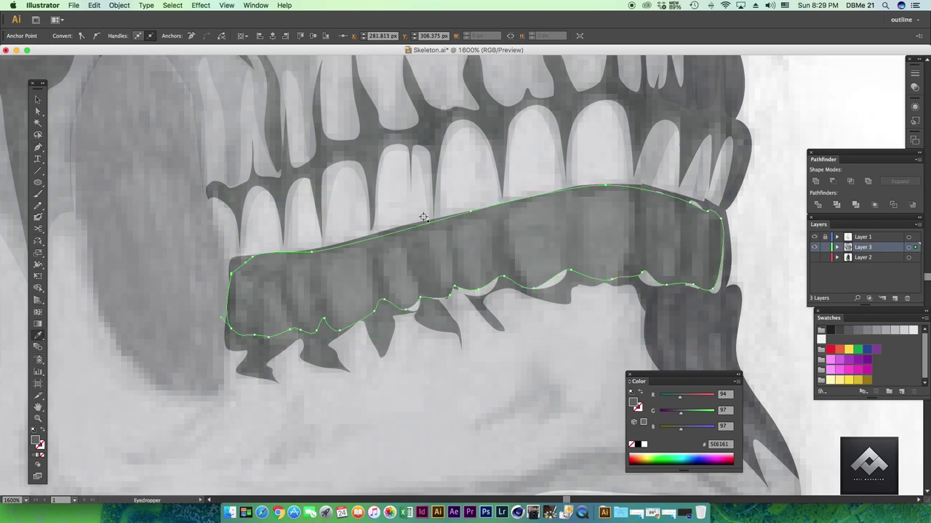
pyautogui.click(312, 251)
pyautogui.click(231, 275)
# - Fill the shape with the teeth's light grey and reshape its bottom edge anchors
pyautogui.press('i')
pyautogui.click(815, 237)
pyautogui.scroll(-5, 600, 287)
pyautogui.scroll(6, 599, 287)
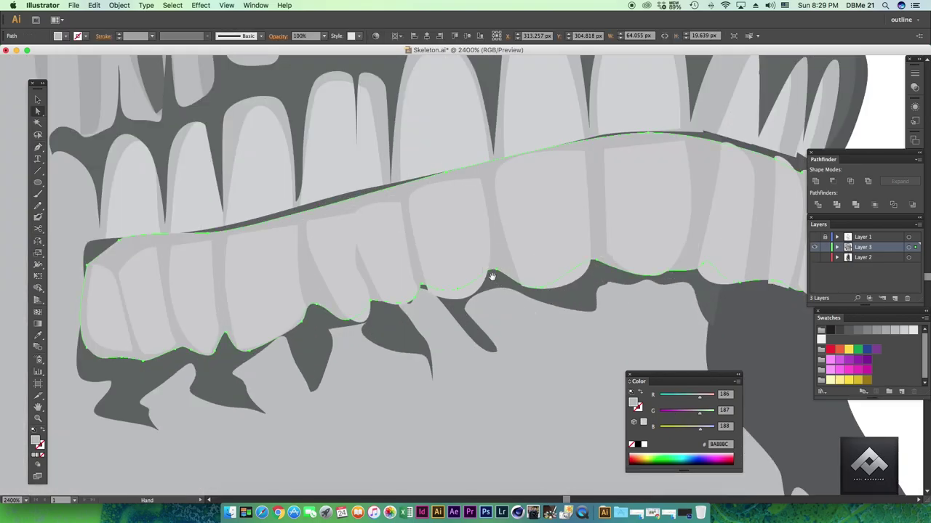
pyautogui.press('a')
pyautogui.moveTo(499, 322); pyautogui.dragTo(561, 297)
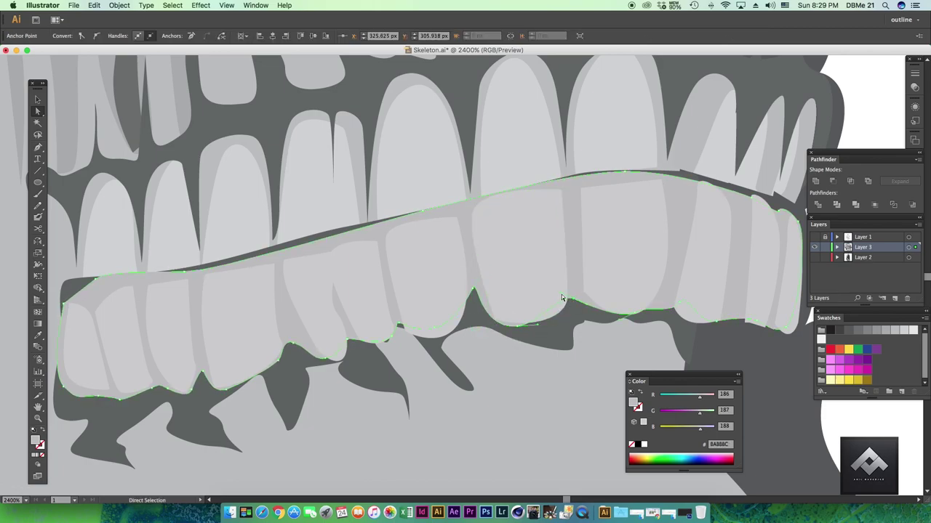
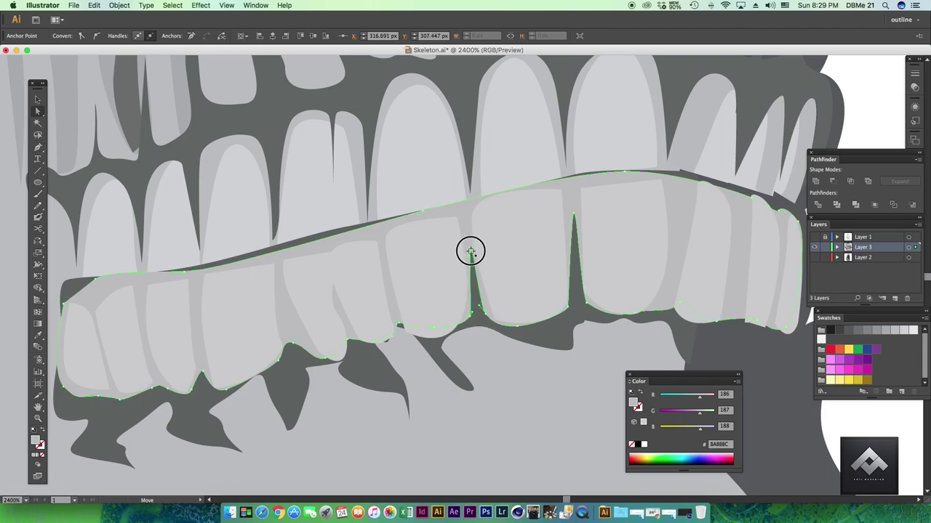
# - Add an anchor to the lower teeth outline and reshape its bottom edge
pyautogui.scroll(-3, 471, 251)
pyautogui.scroll(-3, 534, 347)
pyautogui.scroll(3, 432, 266)
pyautogui.scroll(3, 510, 353)
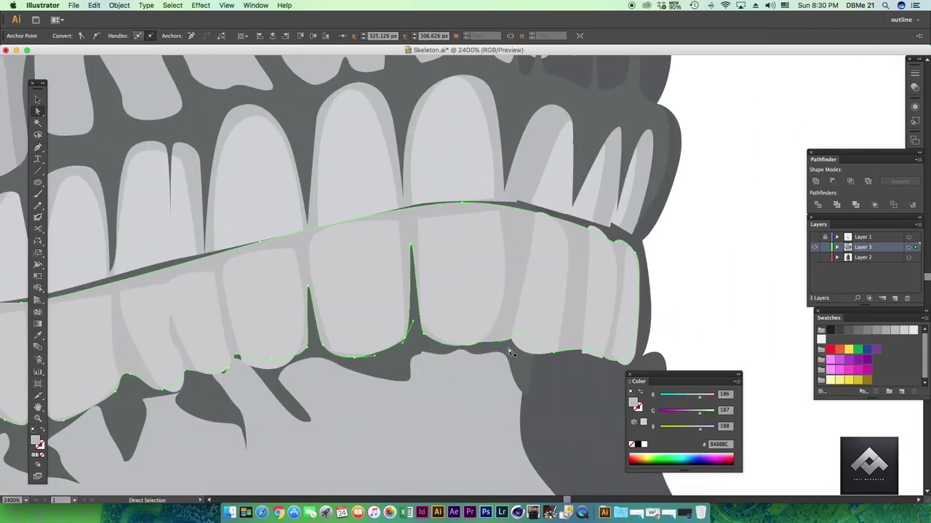
pyautogui.press('p')
pyautogui.click(500, 342)
pyautogui.scroll(-1, 545, 371)
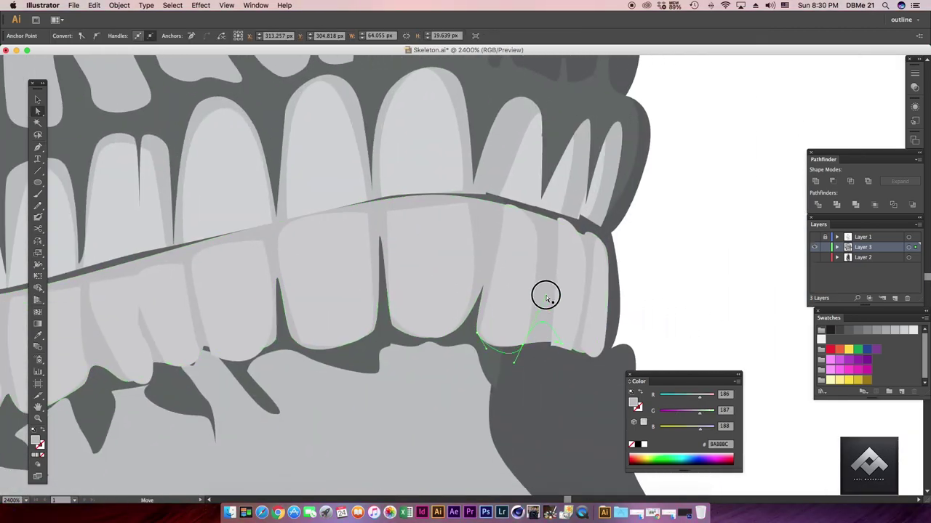
pyautogui.moveTo(546, 295); pyautogui.dragTo(544, 328)
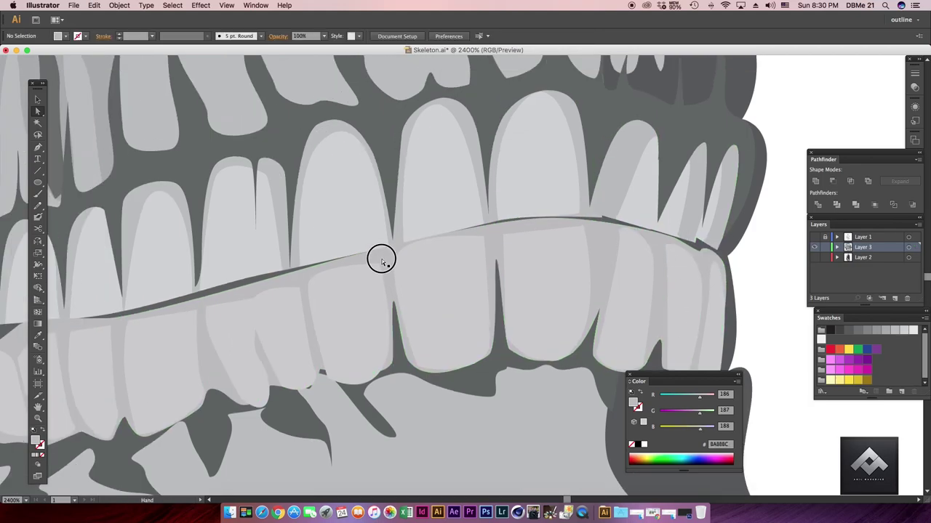
# - Remove the notch from the small tooth at the jaw's end by pulling its anchor down
pyautogui.hscroll(-5, 380, 258)
pyautogui.click(169, 340)
pyautogui.scroll(-5, 168, 337)
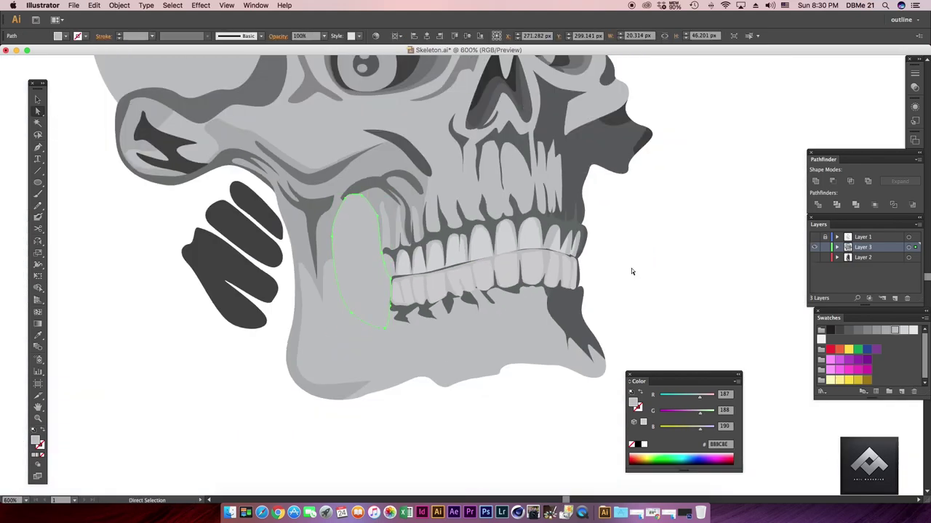
pyautogui.scroll(3, 631, 268)
pyautogui.scroll(2, 482, 306)
pyautogui.press('p')
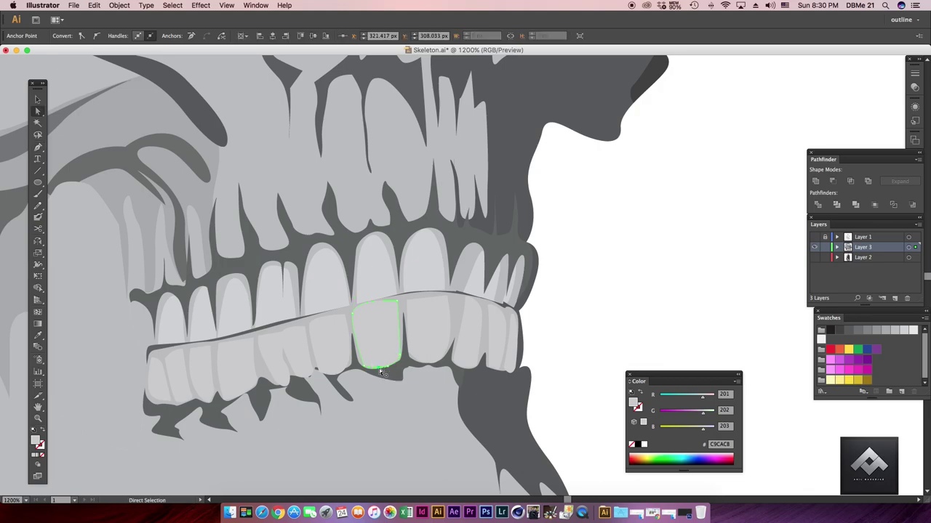
pyautogui.scroll(2, 385, 358)
pyautogui.moveTo(330, 321); pyautogui.dragTo(328, 369)
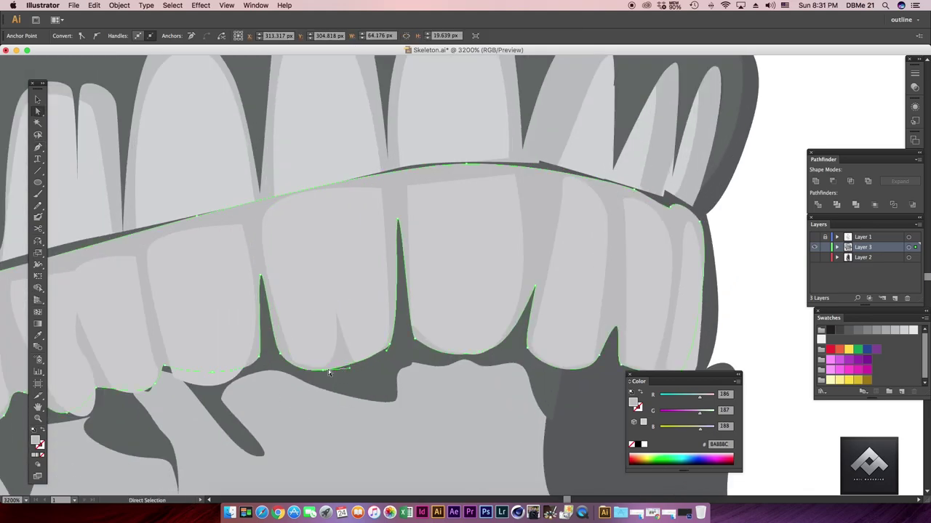
# - Flatten the large lower tooth's top edge so it runs along the dark gap
pyautogui.scroll(-2, 552, 343)
pyautogui.scroll(-1, 532, 291)
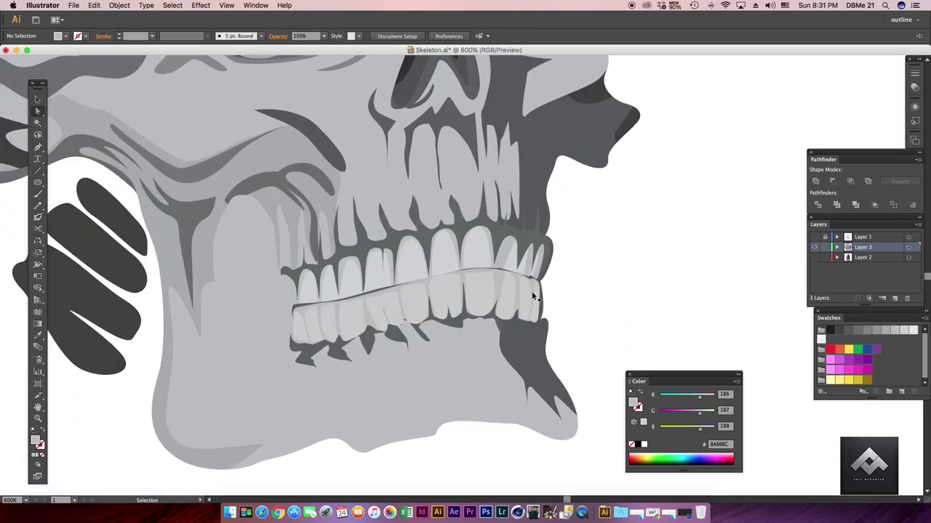
pyautogui.scroll(3, 532, 291)
pyautogui.click(594, 269)
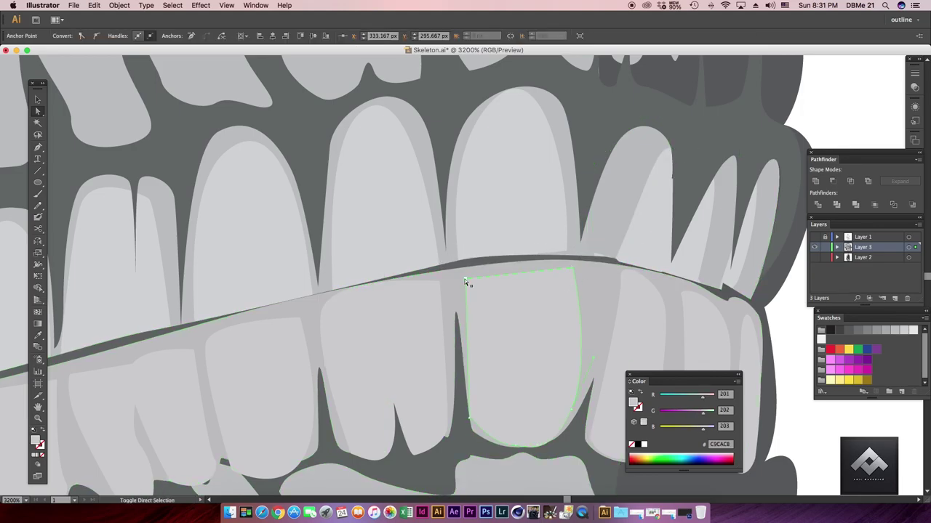
pyautogui.click(541, 265)
pyautogui.moveTo(497, 243); pyautogui.dragTo(582, 269)
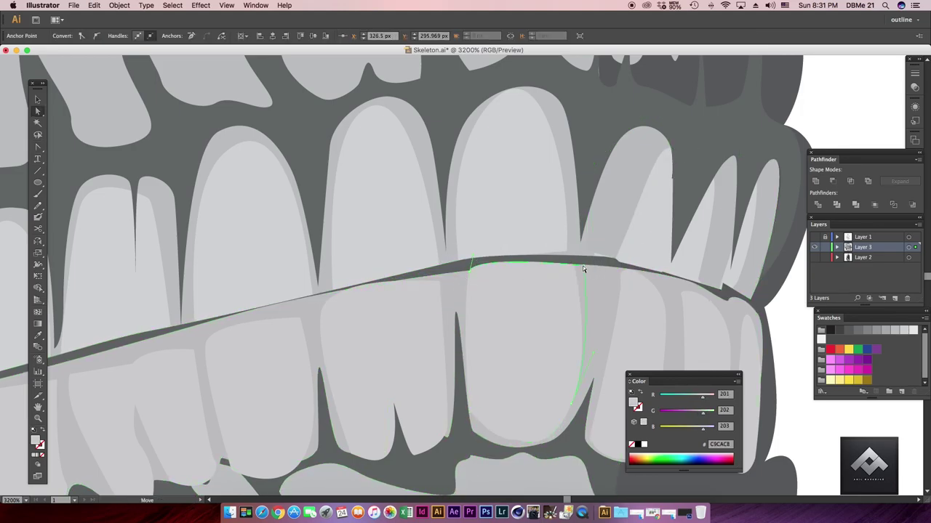
pyautogui.click(617, 272)
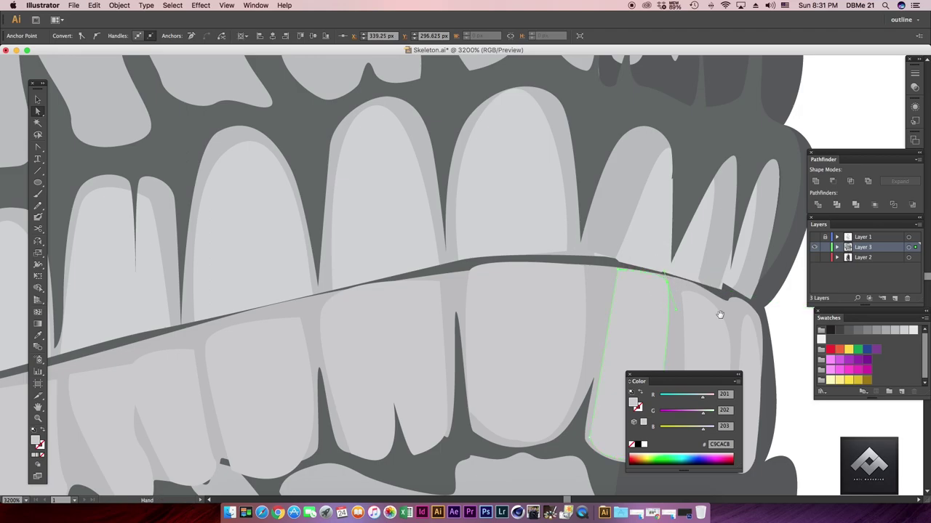
# - Zoom back onto the lower teeth and select a tooth path for more anchor edits
pyautogui.press('super+minus')
pyautogui.press('super+minus')
pyautogui.press('super+shift+a')
pyautogui.press('super+minus')
pyautogui.press('super+minus')
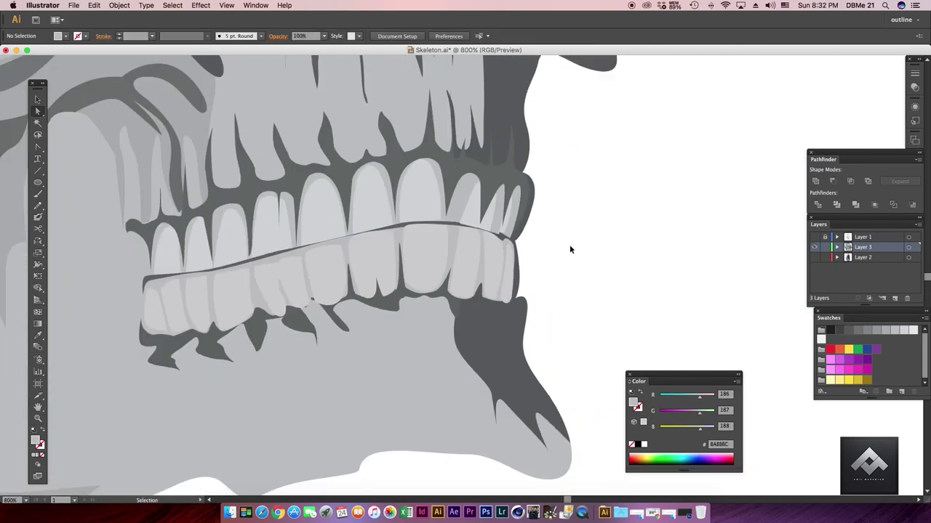
pyautogui.press('super+plus')
pyautogui.press('super+plus')
pyautogui.press('super+plus')
pyautogui.click(479, 276)
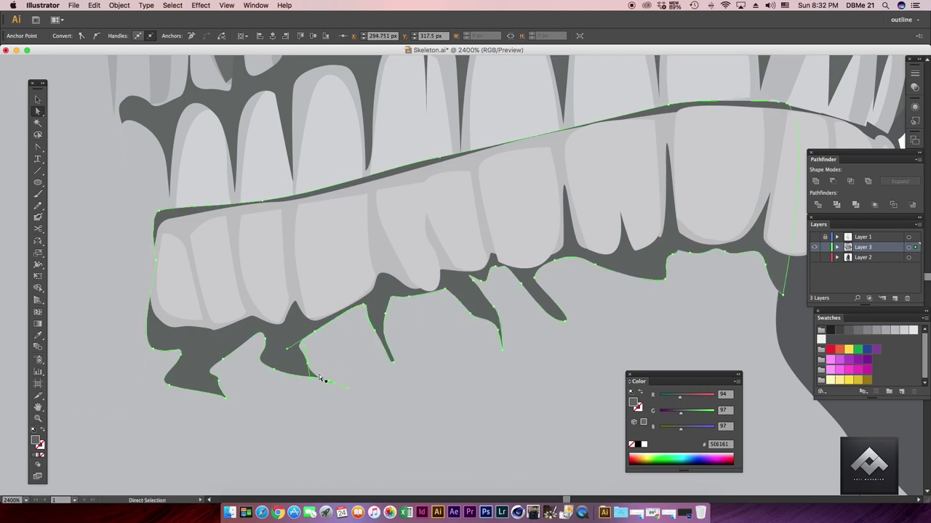
# - With the reference sketch showing, draw a hook-shaped dark shadow and a jagged shadow below the teeth
pyautogui.press('super+minus')
pyautogui.press('super+minus')
pyautogui.press('super+minus')
pyautogui.press('super+minus')
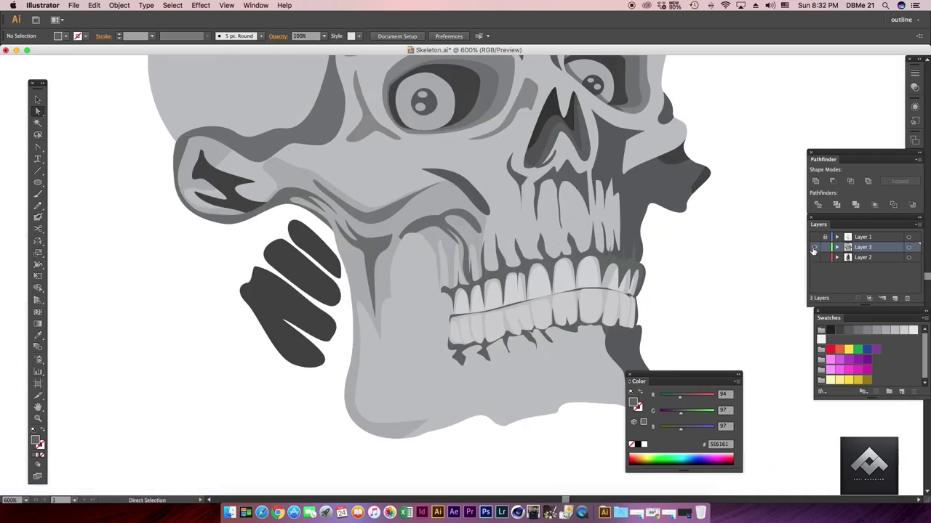
pyautogui.press('super+plus')
pyautogui.press('p')
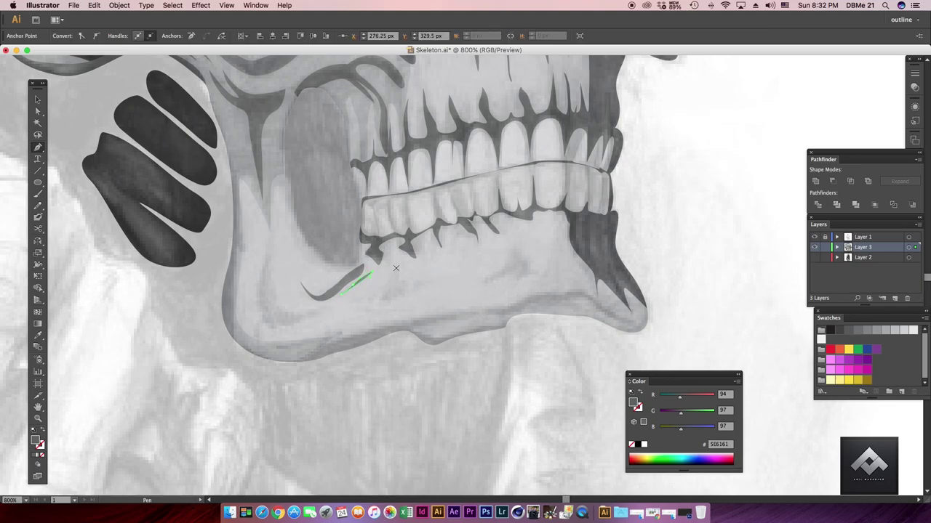
pyautogui.click(519, 264)
pyautogui.hscroll(3, 519, 269)
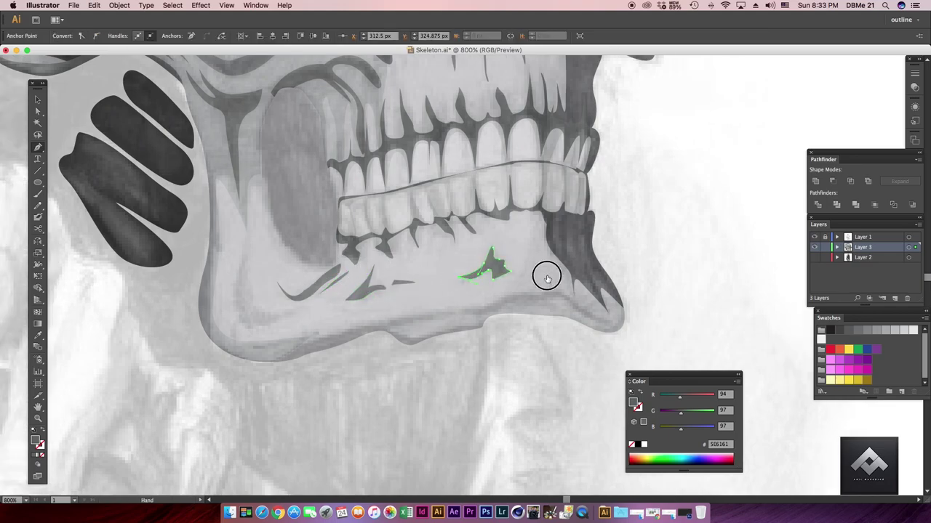
pyautogui.click(282, 302)
# - Draw a closed dark shadow strip along the jaw's bottom edge out to its right tip
pyautogui.click(220, 252)
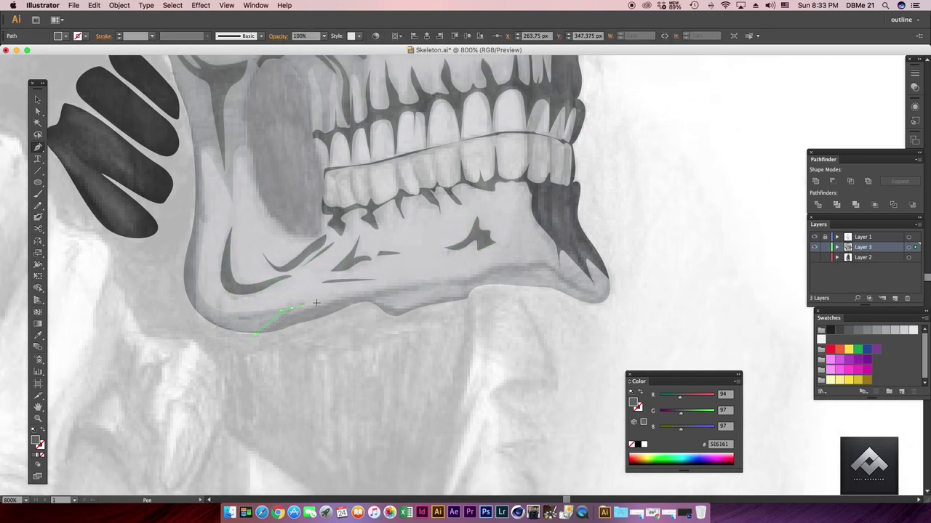
pyautogui.click(613, 311)
pyautogui.click(501, 274)
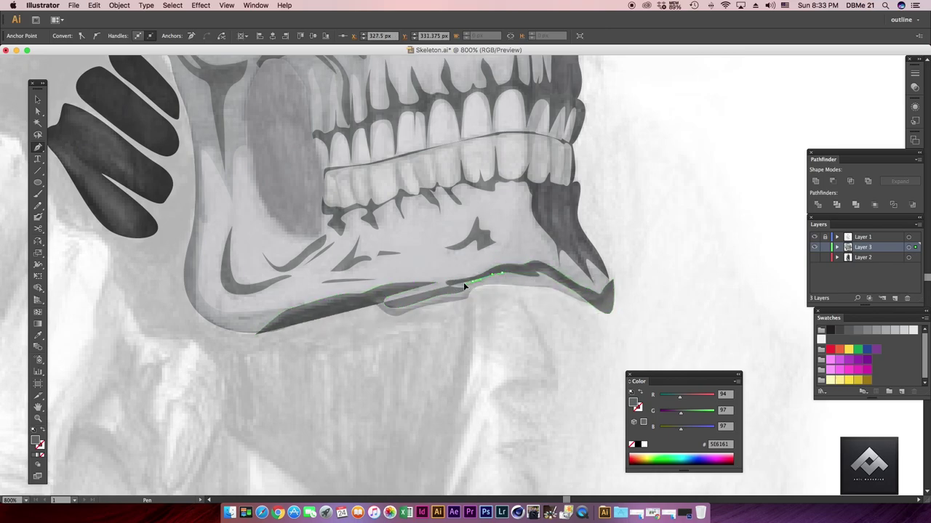
pyautogui.keyDown('super'); pyautogui.click(376, 360); pyautogui.keyUp('super')
pyautogui.press('a')
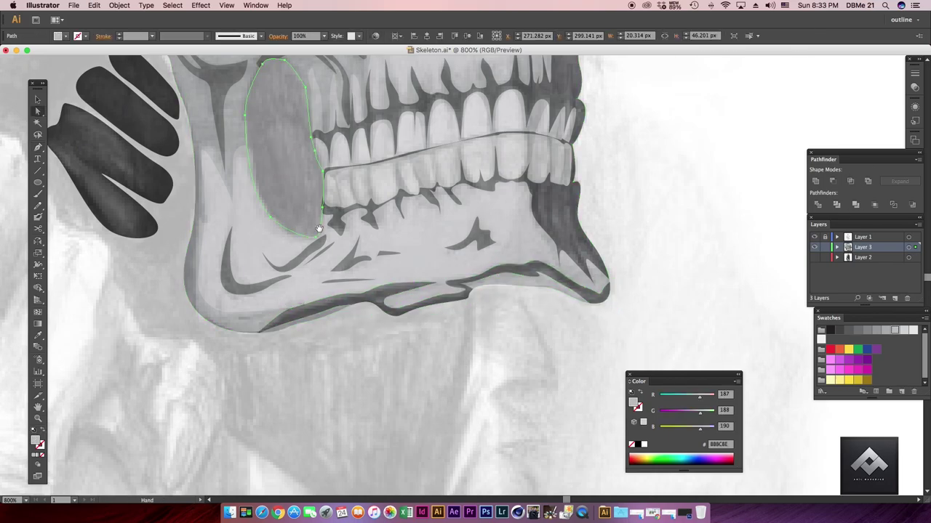
pyautogui.press('super+minus')
pyautogui.scroll(5, 233, 361)
pyautogui.press('v')
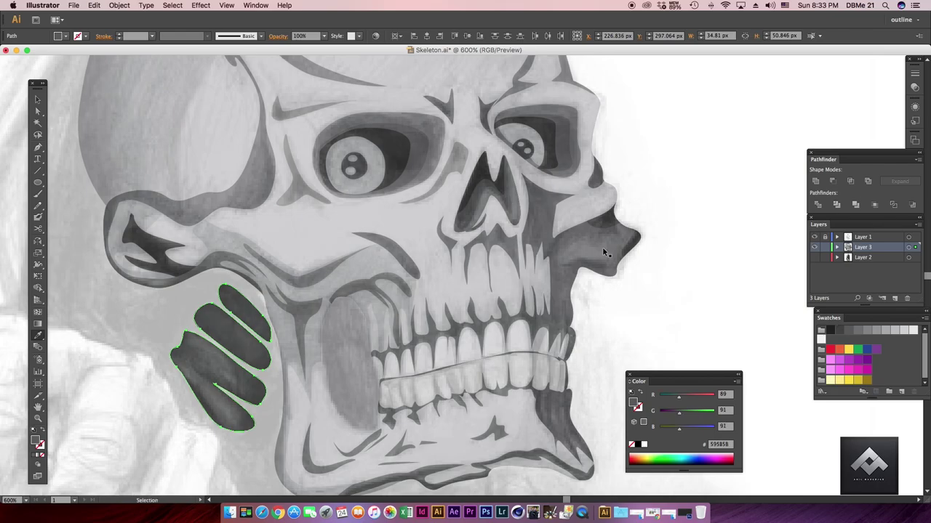
pyautogui.press('super+minus')
pyautogui.press('super+minus')
pyautogui.press('super+plus')
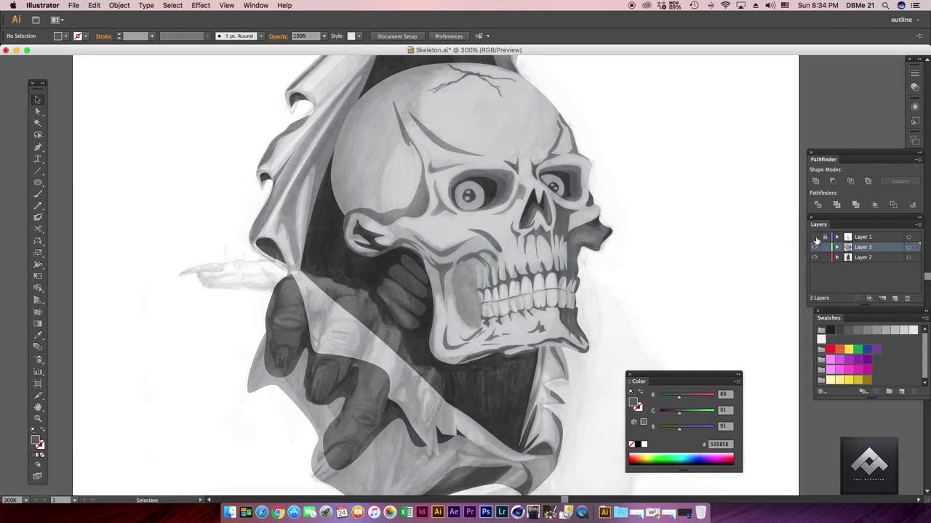
# - Draw a dark shading shape from the jaw's endpoint up the skull's side to its top
pyautogui.moveTo(403, 146); pyautogui.dragTo(397, 235)
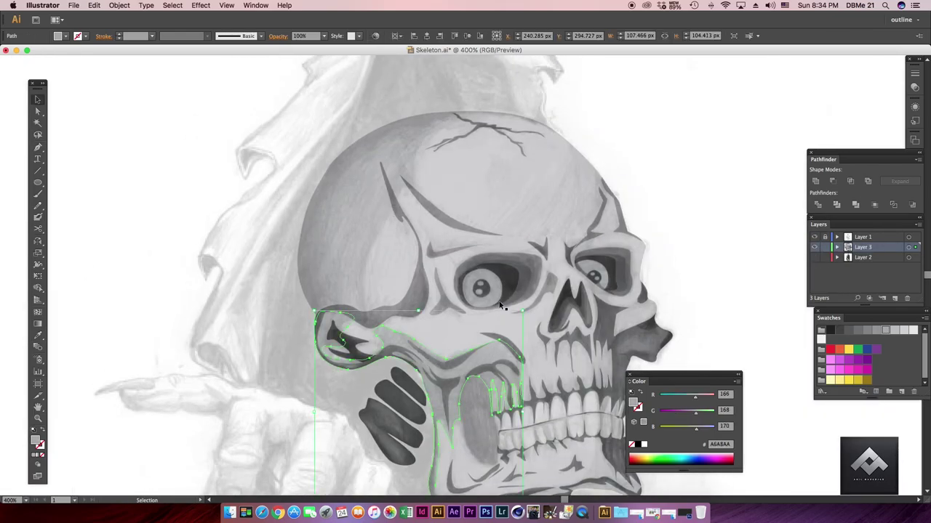
pyautogui.press('p')
pyautogui.click(371, 320)
pyautogui.click(402, 178)
pyautogui.click(445, 125)
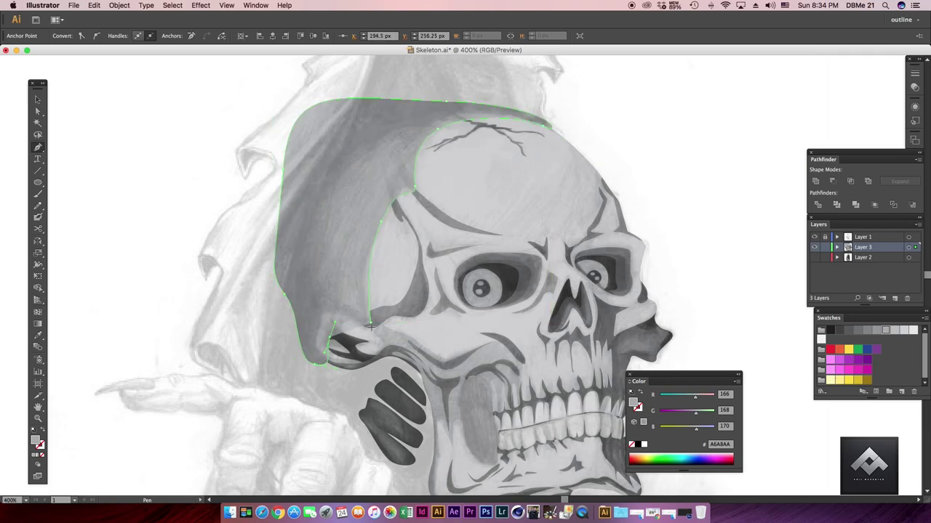
pyautogui.press('a')
pyautogui.click(391, 178)
# - Draw a curved shading shape across the cranium and hide the reference sketch
pyautogui.scroll(-2, 391, 178)
pyautogui.press('p')
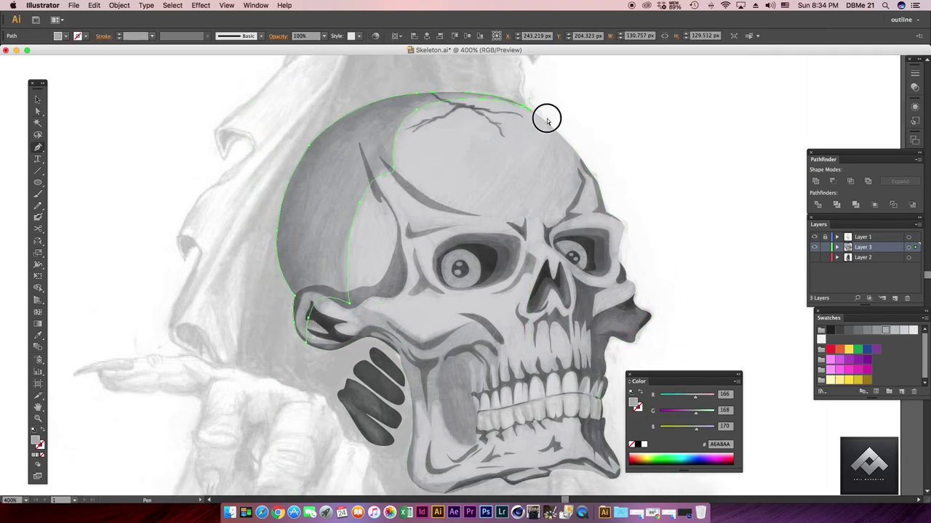
pyautogui.click(546, 120)
pyautogui.moveTo(542, 178); pyautogui.dragTo(521, 226)
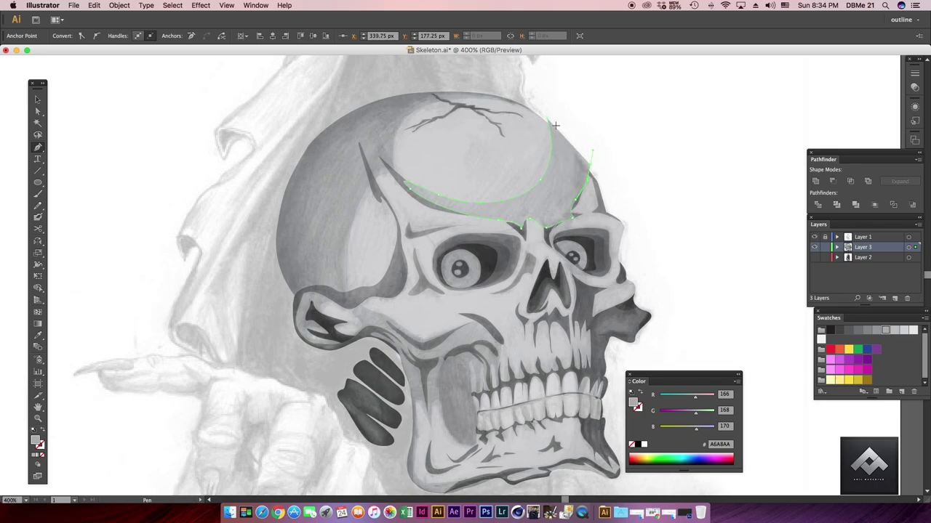
pyautogui.click(539, 210)
pyautogui.click(814, 237)
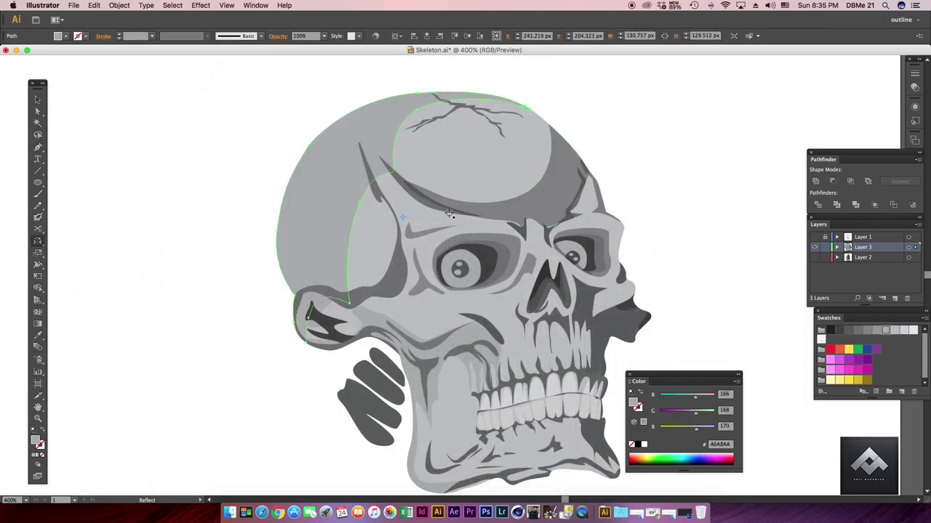
# - Add a white ellipse highlight at 30% opacity on the skull's crown
pyautogui.press('v')
pyautogui.press('super+minus')
pyautogui.click(572, 227)
pyautogui.press('super+equal')
pyautogui.click(38, 182)
pyautogui.moveTo(411, 107); pyautogui.dragTo(547, 198)
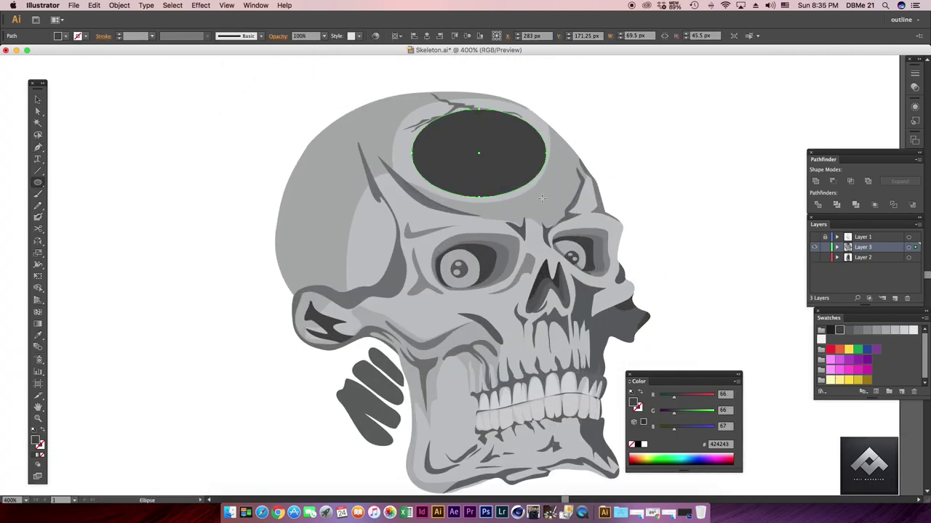
pyautogui.click(642, 444)
pyautogui.click(314, 36)
pyautogui.click(336, 73)
pyautogui.click(38, 111)
# - Make the torn-paper background layer (Layer 2) visible again
pyautogui.press('super+shift+a')
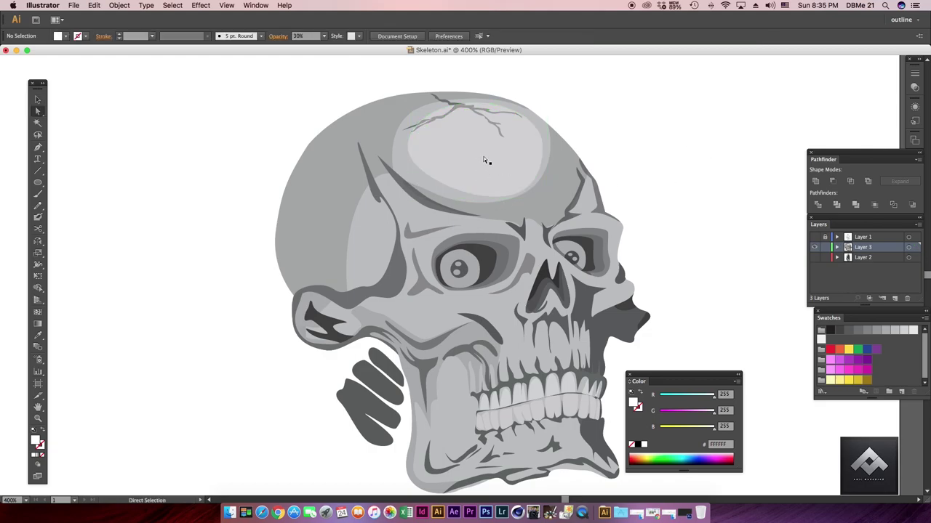
pyautogui.scroll(-3, 649, 227)
pyautogui.press('super+minus')
pyautogui.click(814, 258)
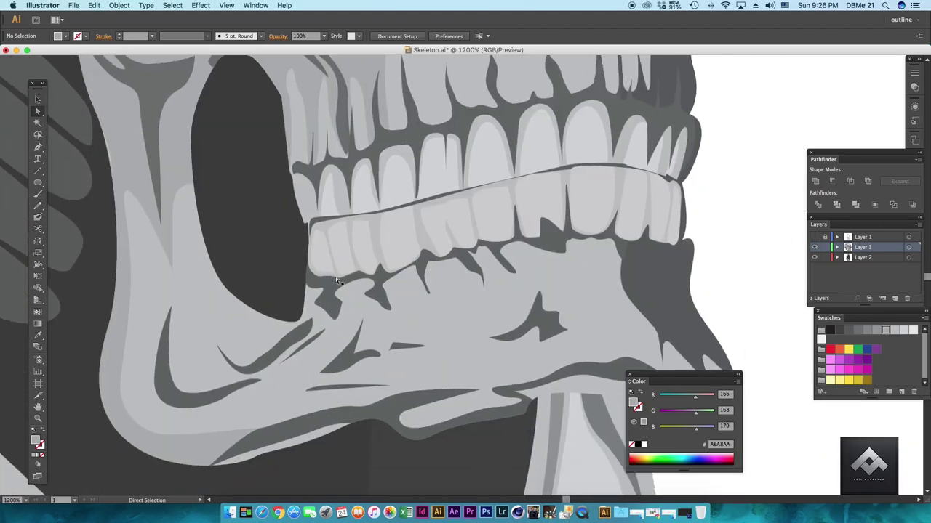
# - Begin a dark gum path curving along the bottoms of the upper teeth
pyautogui.click(336, 280)
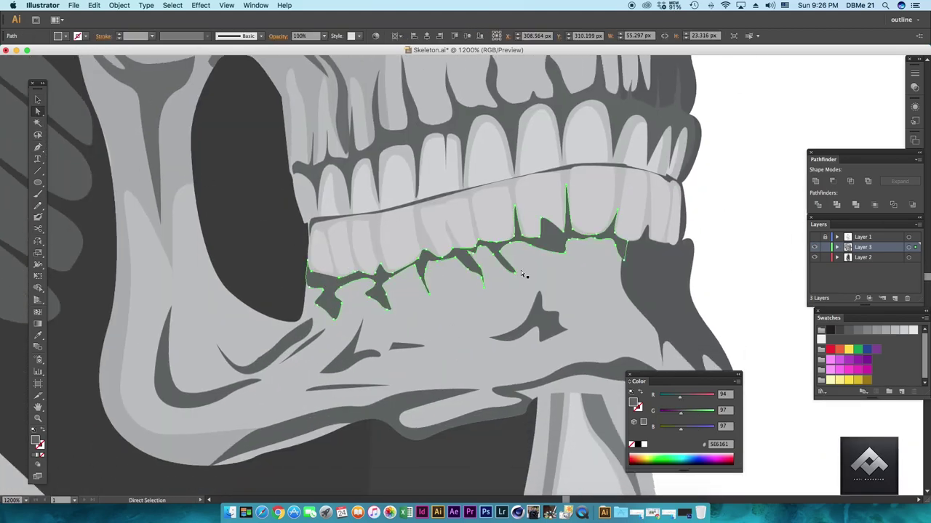
pyautogui.press('p')
pyautogui.press('super+plus')
pyautogui.click(237, 271)
pyautogui.moveTo(264, 287); pyautogui.dragTo(294, 285)
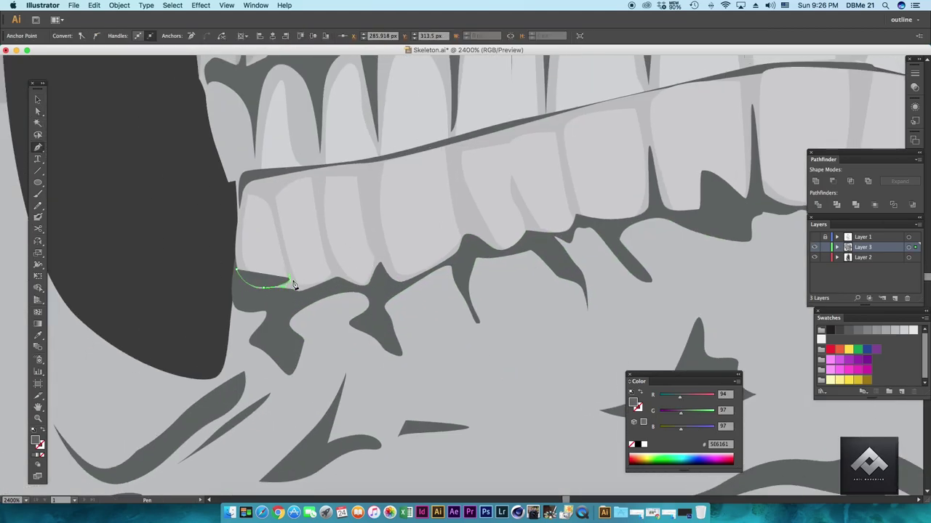
pyautogui.click(526, 217)
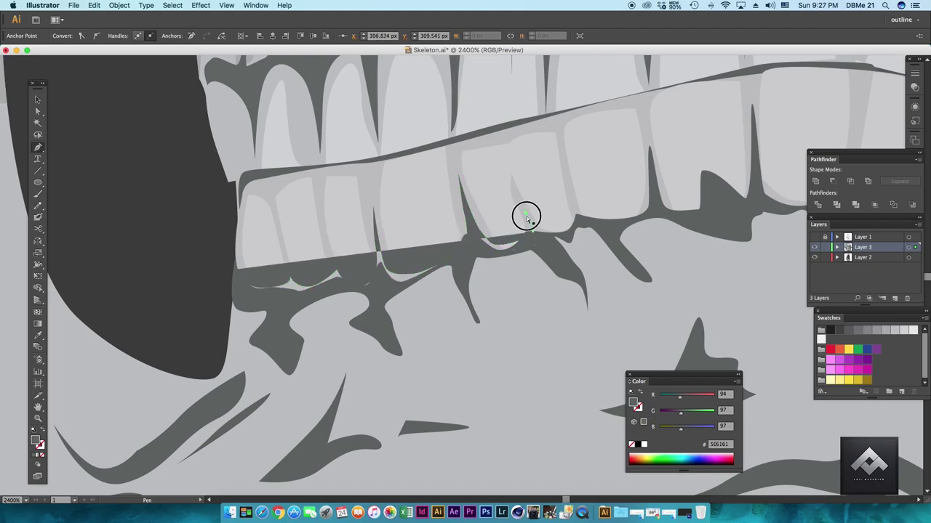
pyautogui.click(655, 150)
# - Trace the gum shadow along the upper tooth tips and gaps and close it
pyautogui.hscroll(3, 490, 255)
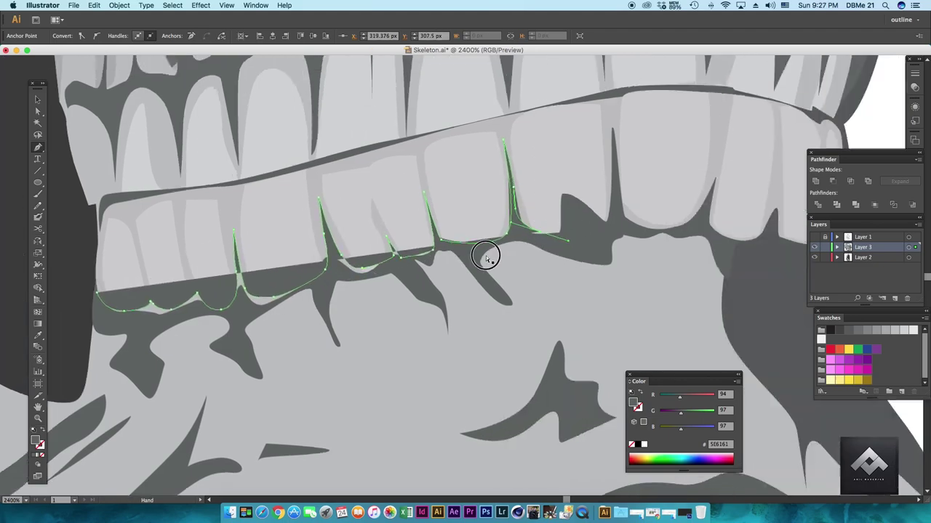
pyautogui.click(525, 259)
pyautogui.click(610, 143)
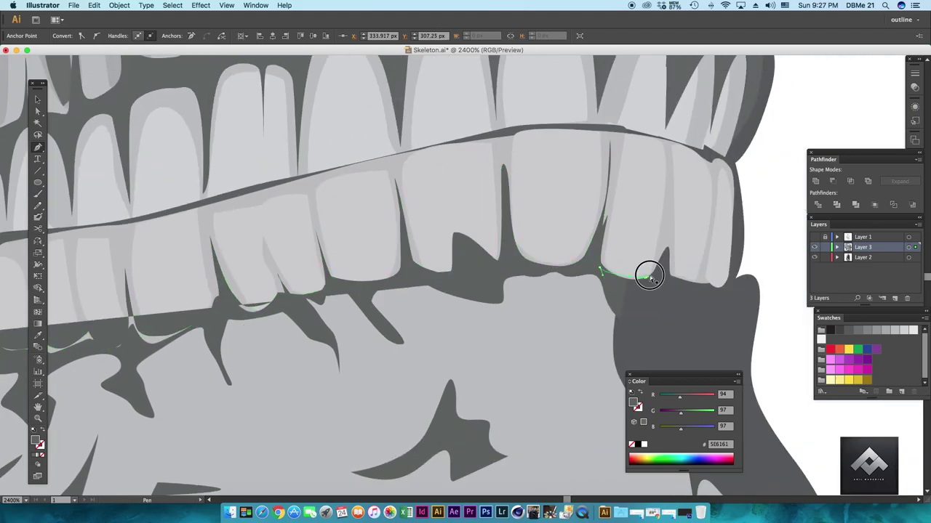
pyautogui.click(646, 278)
pyautogui.click(668, 176)
pyautogui.click(723, 285)
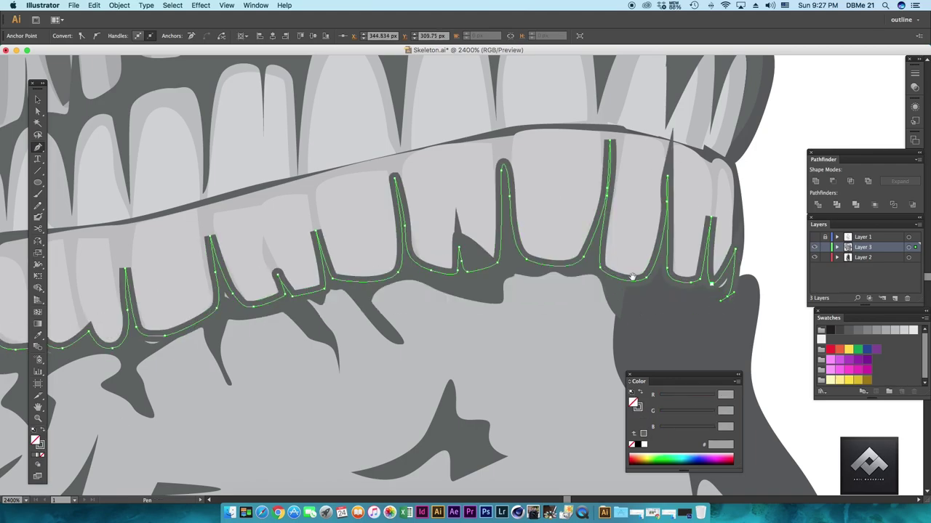
pyautogui.scroll(-2, 720, 276)
pyautogui.press('v')
pyautogui.press('p')
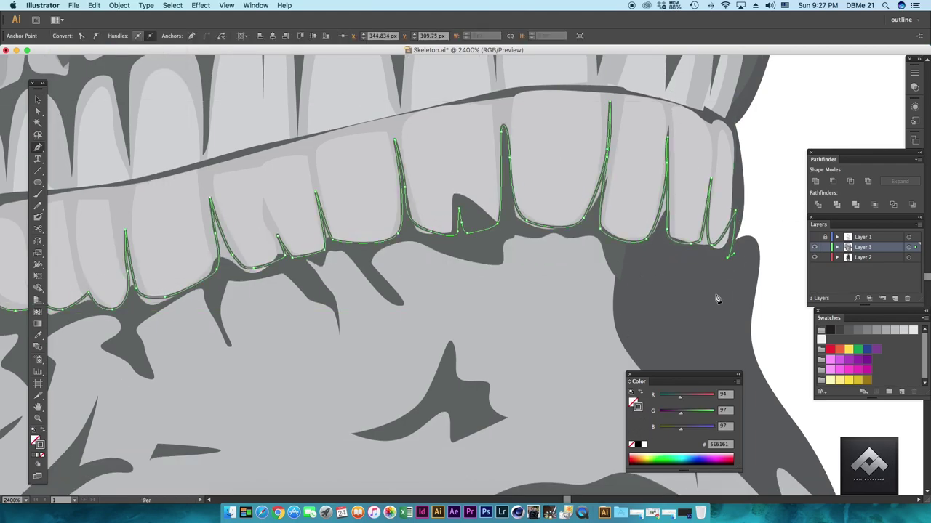
pyautogui.scroll(-2, 717, 296)
pyautogui.click(700, 255)
pyautogui.click(557, 197)
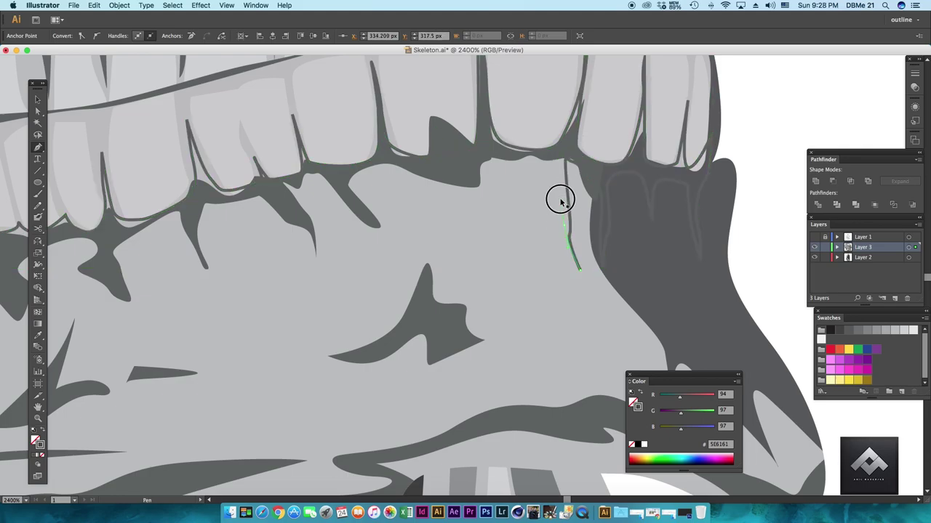
# - Trace a second gum shadow path through the tooth gaps along the jaw
pyautogui.click(391, 178)
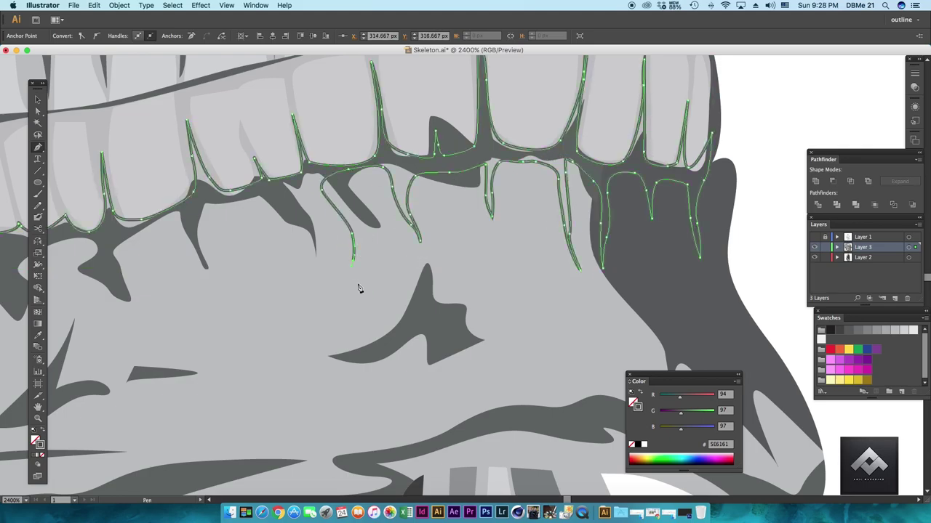
pyautogui.hscroll(-5, 408, 232)
pyautogui.click(402, 275)
pyautogui.click(336, 290)
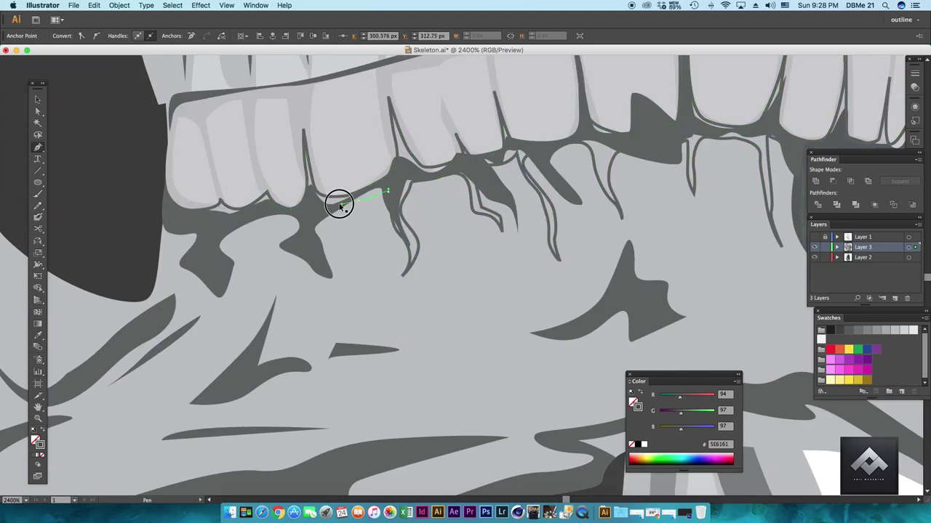
pyautogui.click(315, 254)
pyautogui.click(296, 224)
pyautogui.click(260, 217)
pyautogui.click(222, 257)
pyautogui.click(209, 312)
pyautogui.click(215, 276)
pyautogui.click(201, 236)
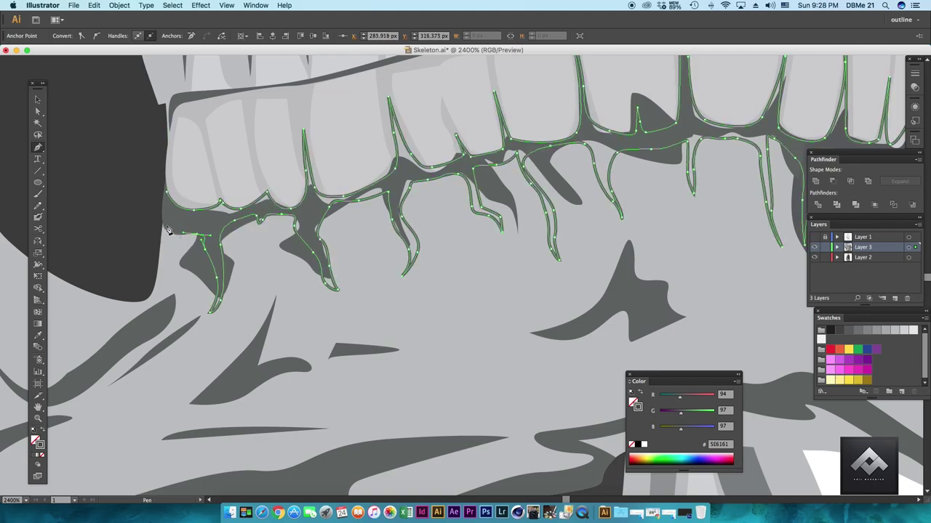
pyautogui.scroll(3, 465, 276)
pyautogui.scroll(5, 465, 277)
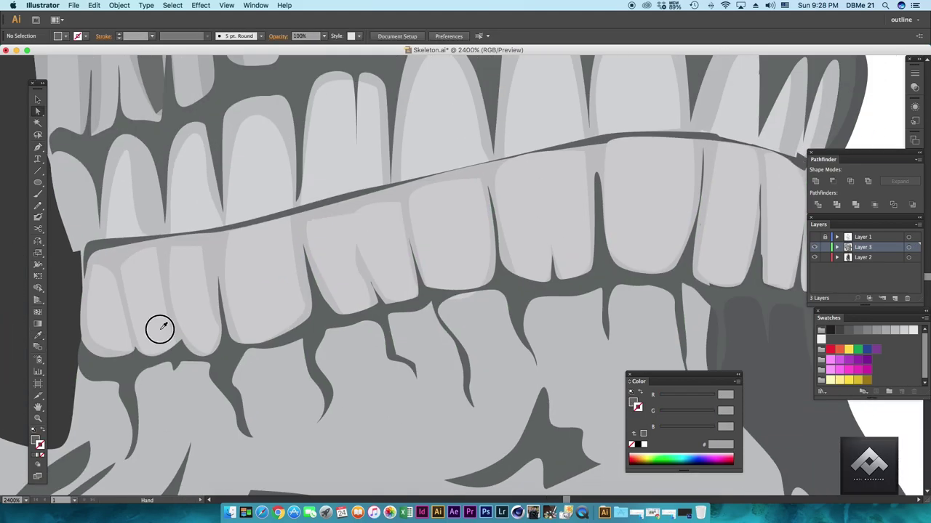
# - Bring the gum-line path in front of the teeth and add an anchor point to it
pyautogui.press('a')
pyautogui.click(182, 265)
pyautogui.hscroll(10, 291, 262)
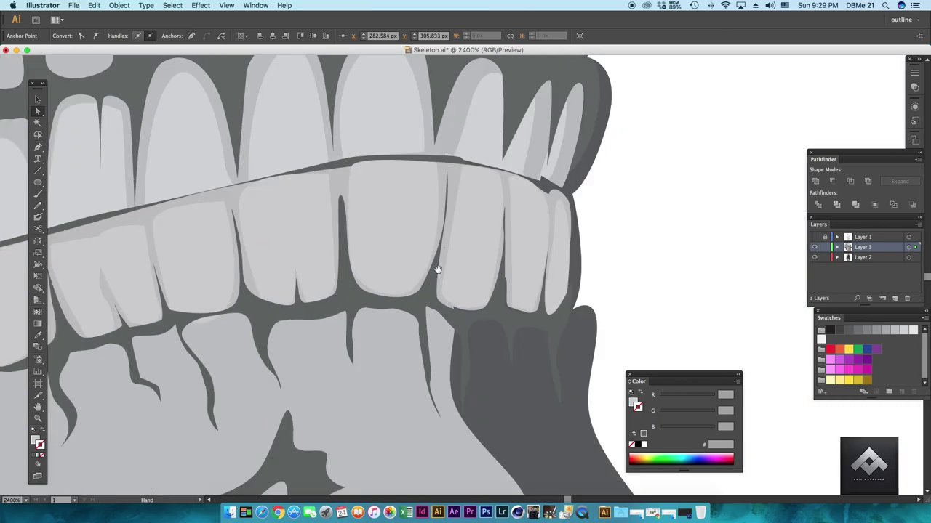
pyautogui.keyDown('super'); pyautogui.click(387, 166); pyautogui.keyUp('super')
pyautogui.press('super+shift+bracketright')
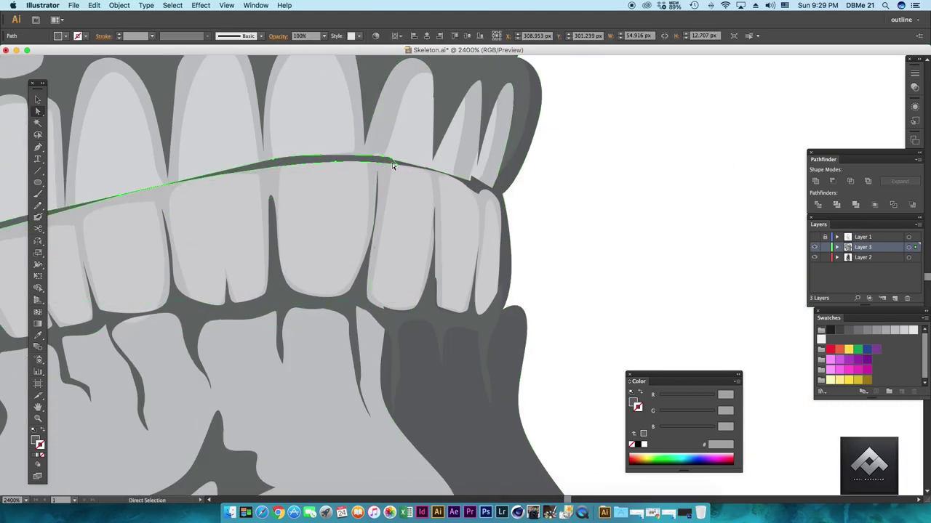
pyautogui.press('+')
pyautogui.press('p')
pyautogui.click(377, 170)
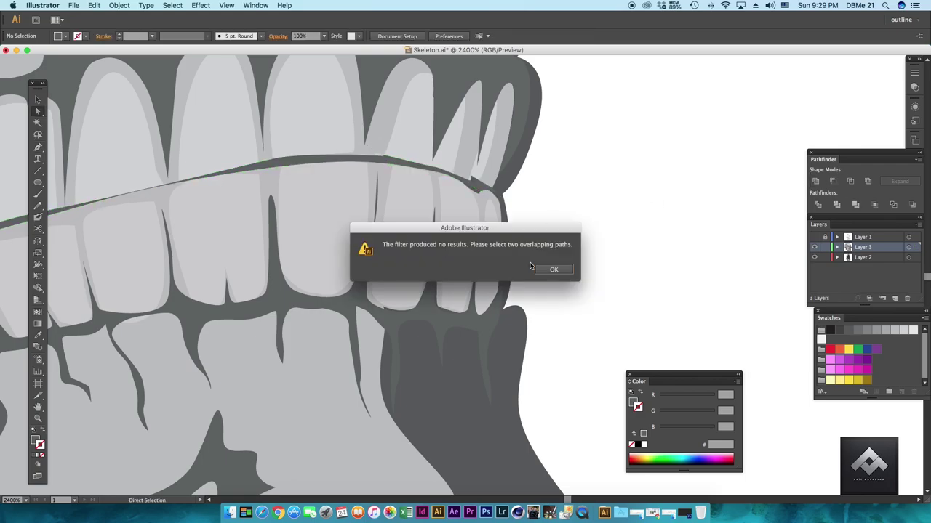
pyautogui.press('Return')
pyautogui.press('super+shift+a')
pyautogui.press('v')
pyautogui.press('super+minus')
pyautogui.press('super+minus')
pyautogui.press('super+minus')
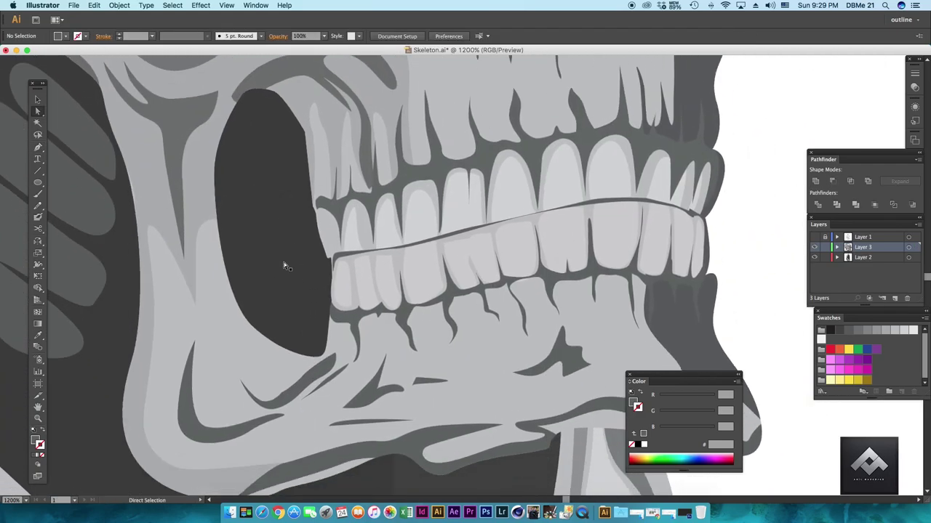
# - Start a gum shadow shape along the roots of the lower teeth
pyautogui.moveTo(385, 281); pyautogui.dragTo(296, 354)
pyautogui.press('p')
pyautogui.click(329, 371)
pyautogui.click(334, 337)
pyautogui.click(397, 375)
pyautogui.click(453, 356)
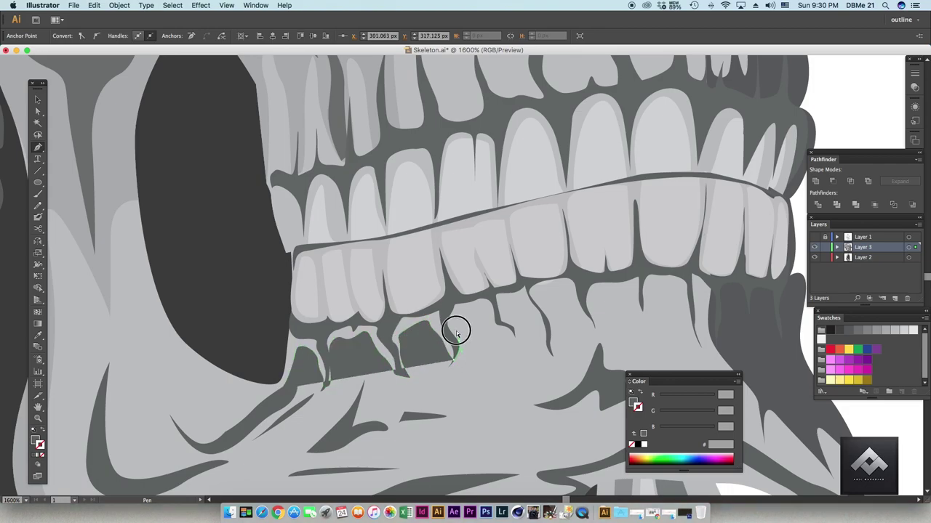
# - Extend the lower gum outline to the jaw's right end and close it with a straight top edge
pyautogui.click(553, 353)
pyautogui.click(600, 335)
pyautogui.click(644, 336)
pyautogui.click(702, 345)
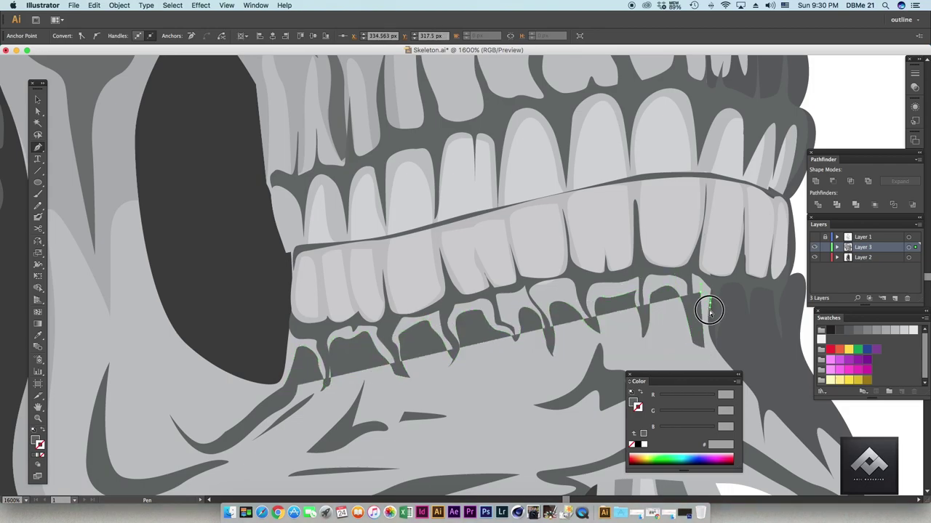
pyautogui.click(728, 354)
pyautogui.click(745, 342)
pyautogui.hscroll(3, 752, 349)
pyautogui.click(686, 273)
pyautogui.click(180, 311)
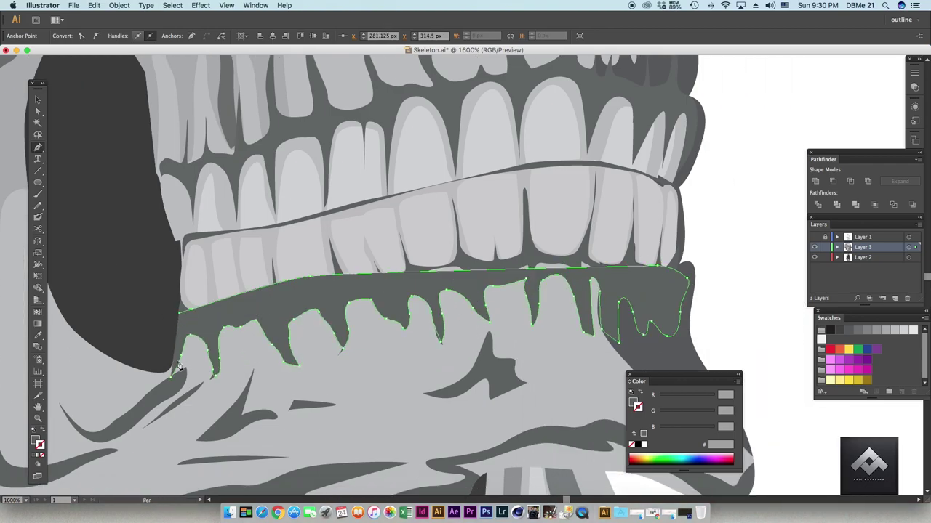
# - Fill the new lower gum shape with dark grey sampled from the existing gum shading
pyautogui.click(38, 335)
pyautogui.click(500, 273)
pyautogui.press('v')
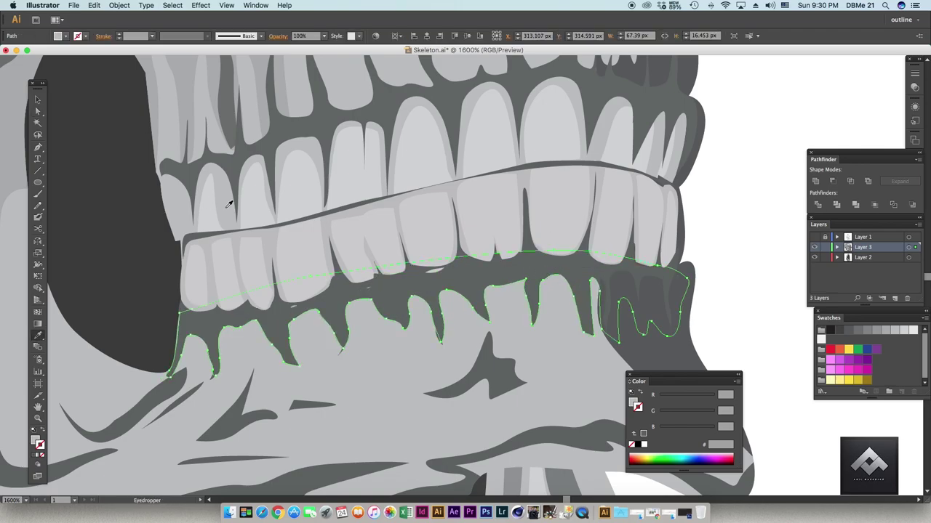
pyautogui.scroll(3, 254, 288)
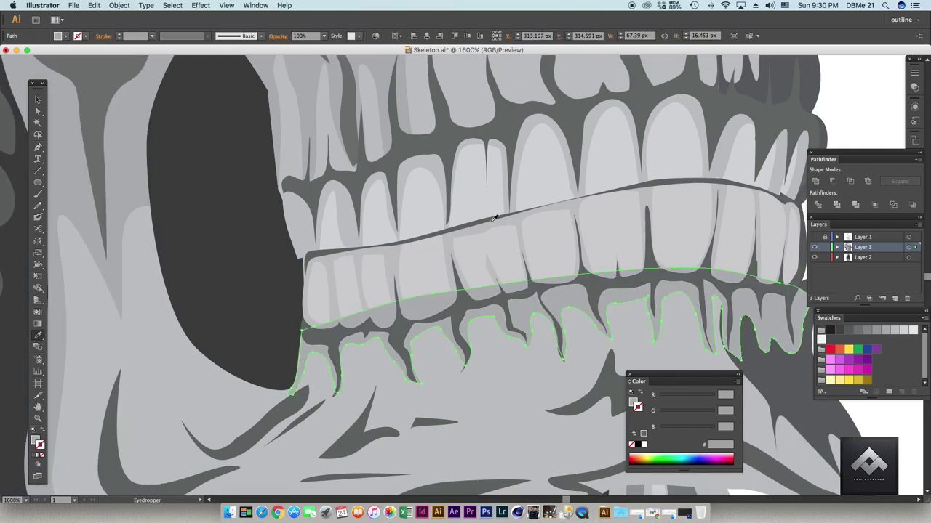
pyautogui.hscroll(-2, 95, 116)
pyautogui.hotkey('ctrl', 'shift', 'a')
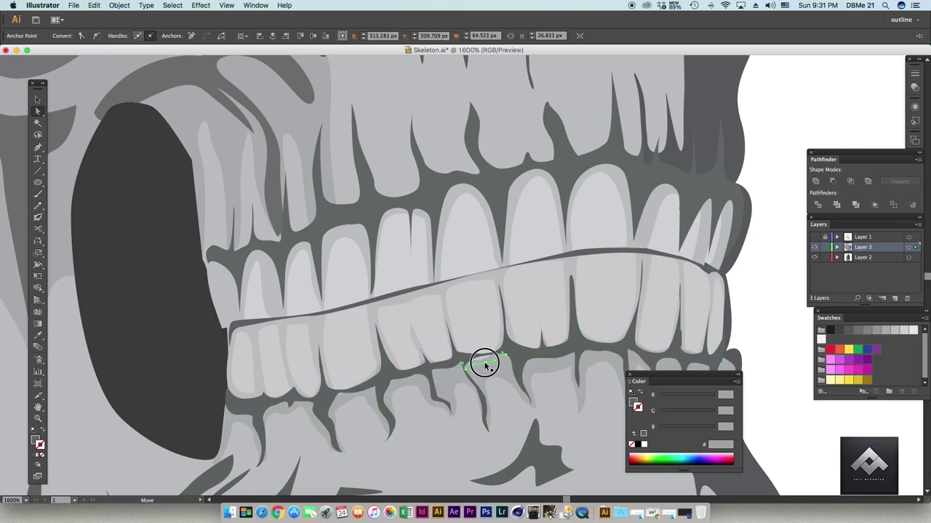
pyautogui.scroll(-5, 540, 283)
# - Select, then deselect, the cheek and nose shading shape while panning around the cheek
pyautogui.scroll(2, 540, 283)
pyautogui.click(540, 284)
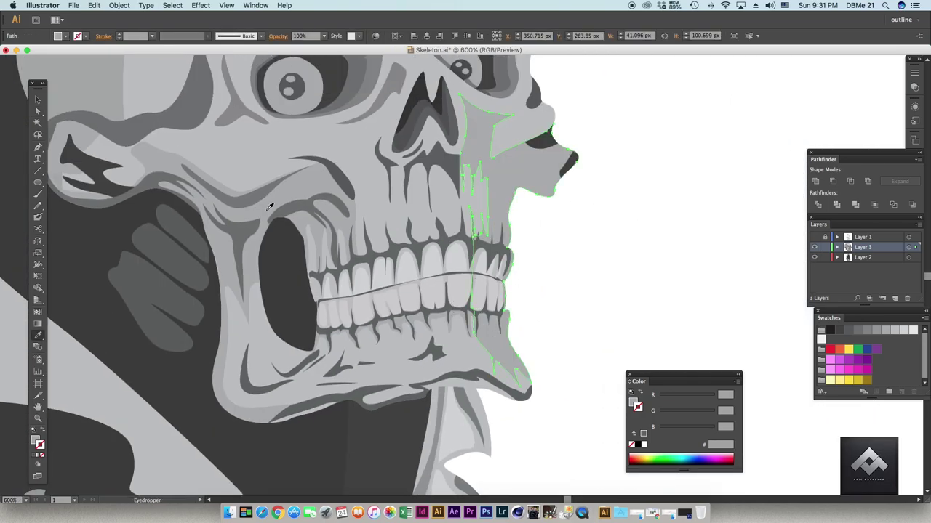
pyautogui.scroll(2, 170, 175)
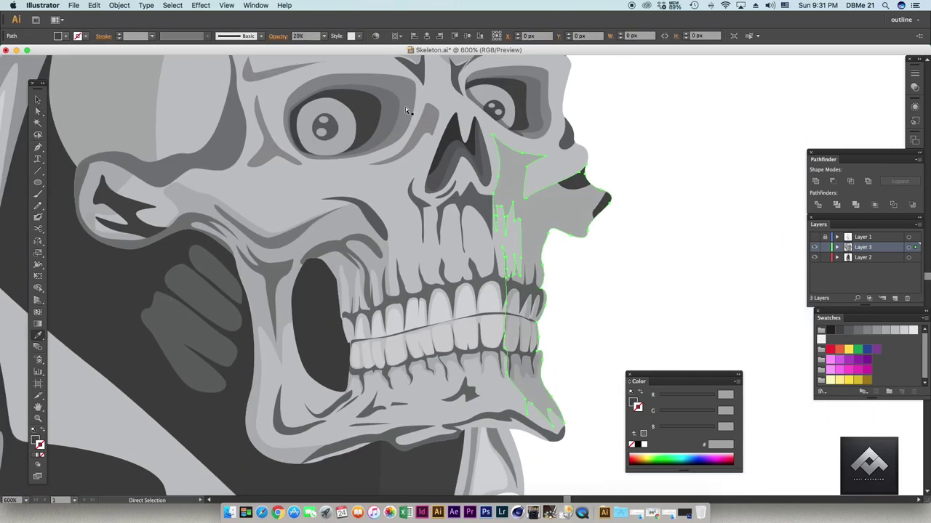
pyautogui.scroll(2, 405, 107)
pyautogui.hscroll(4, 535, 257)
pyautogui.scroll(-2, 535, 257)
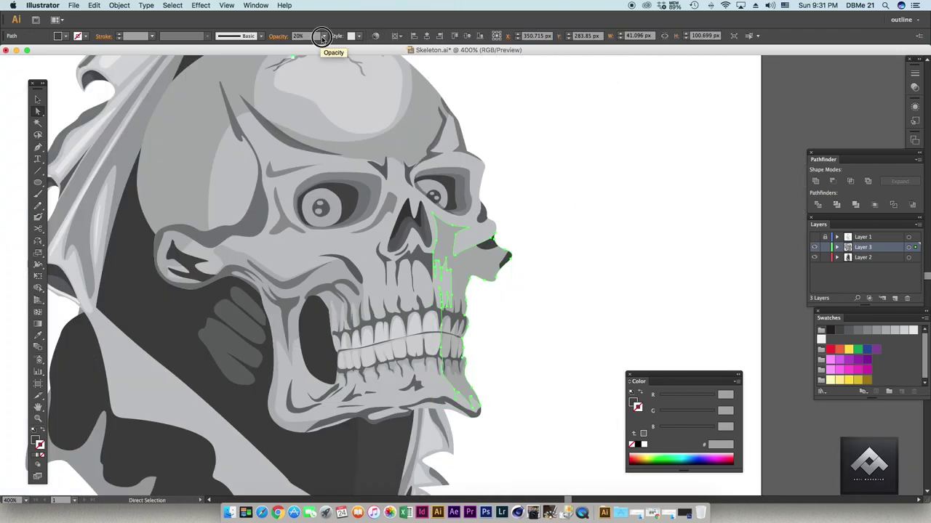
pyautogui.click(552, 187)
pyautogui.scroll(2, 473, 281)
pyautogui.scroll(-2, 473, 281)
pyautogui.hscroll(-3, 473, 281)
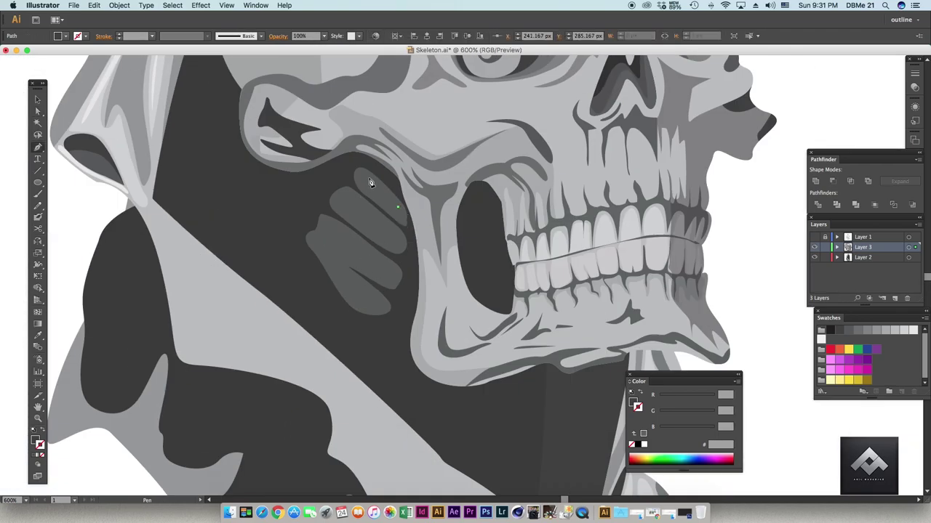
# - Fill the finger band on the skull's cheek with a lighter grey highlight
pyautogui.press('p')
pyautogui.keyDown('super'); pyautogui.click(385, 196); pyautogui.keyUp('super')
pyautogui.scroll(2, 376, 236)
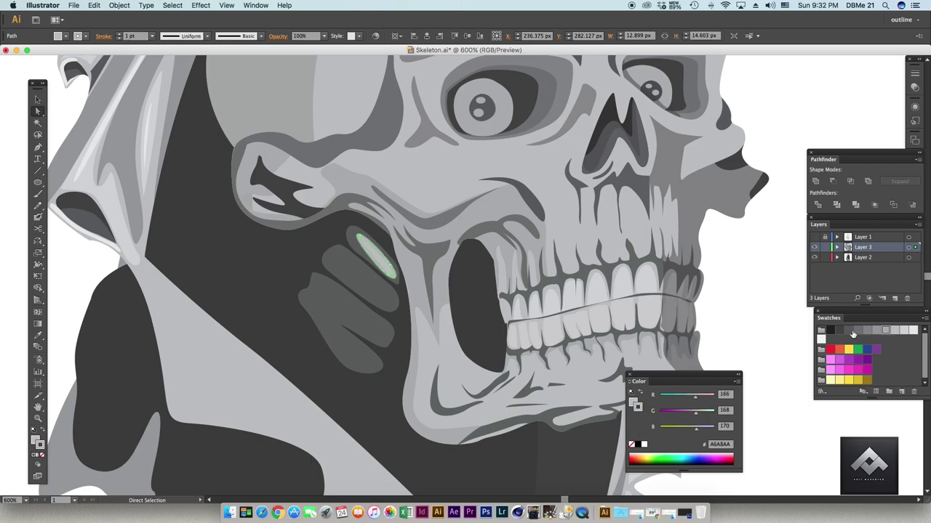
pyautogui.click(866, 331)
pyautogui.scroll(2, 422, 263)
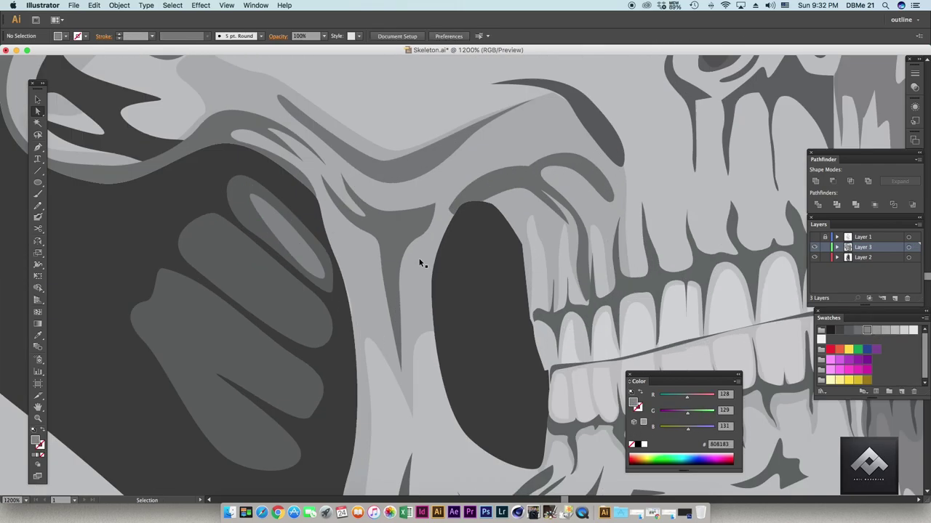
# - Move the lowest finger's shading shape down into place along the finger
pyautogui.click(338, 238)
pyautogui.moveTo(338, 237); pyautogui.dragTo(296, 320)
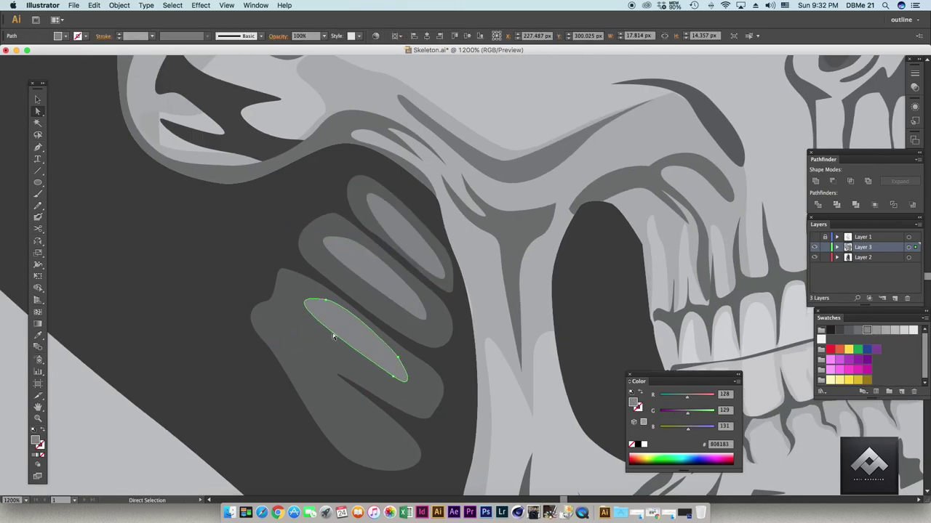
pyautogui.press('v')
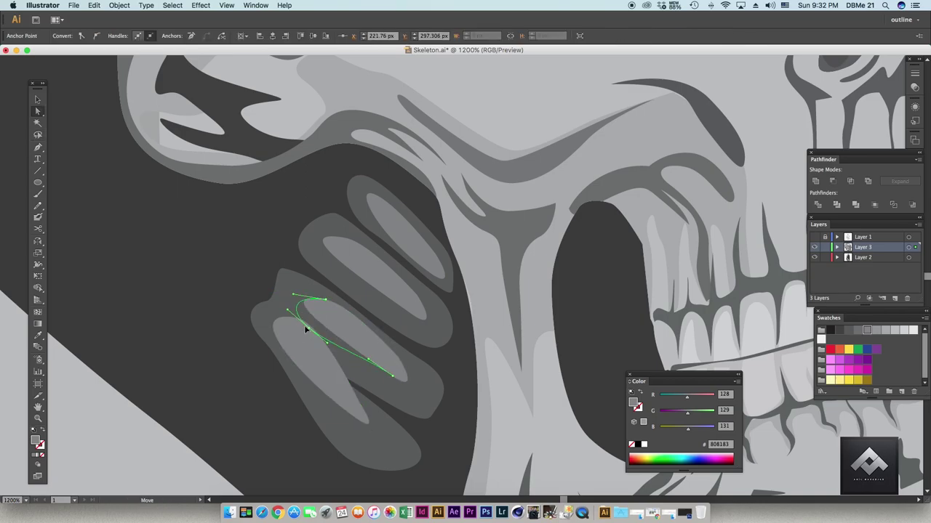
pyautogui.scroll(-3, 320, 331)
pyautogui.scroll(3, 438, 192)
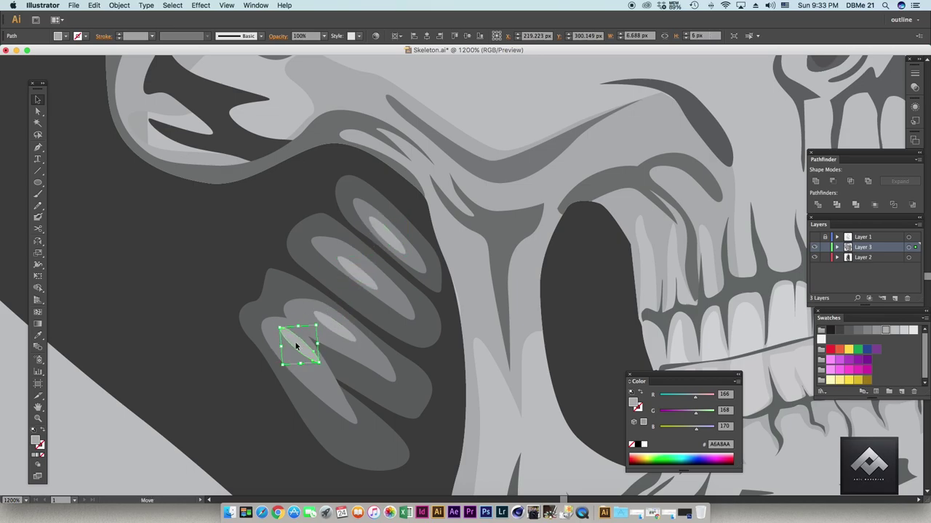
pyautogui.scroll(-5, 295, 347)
# - Show the pencil sketch and begin tracing the pointing finger's nail outline
pyautogui.scroll(3, 605, 306)
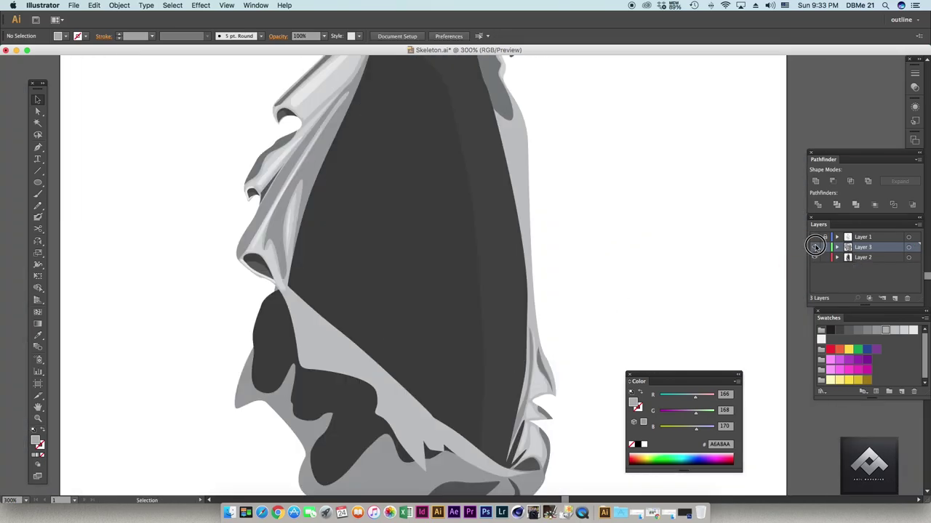
pyautogui.click(814, 247)
pyautogui.scroll(-3, 723, 223)
pyautogui.scroll(4, 422, 237)
pyautogui.press('p')
pyautogui.click(214, 225)
pyautogui.click(242, 259)
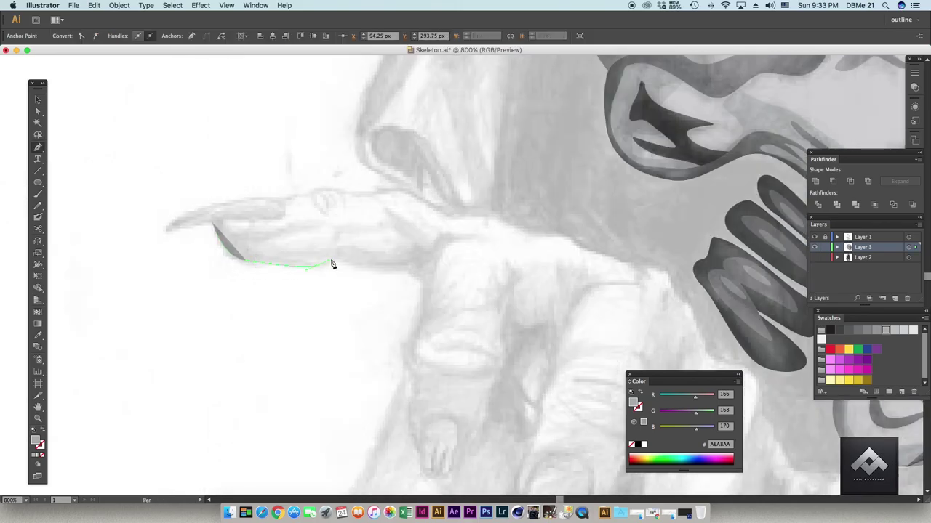
pyautogui.moveTo(407, 277); pyautogui.dragTo(357, 170)
pyautogui.click(338, 254)
pyautogui.click(334, 320)
pyautogui.click(364, 351)
pyautogui.click(411, 291)
pyautogui.click(429, 269)
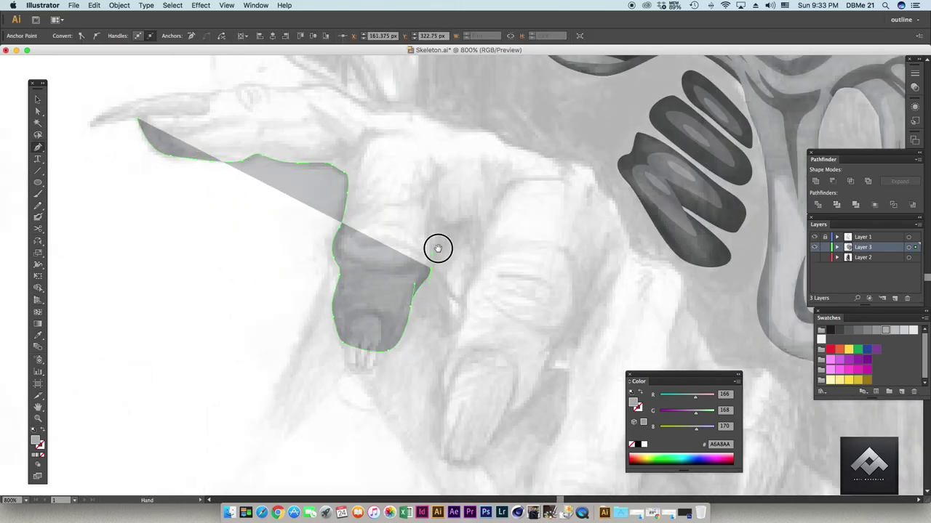
# - Trace the next fingernail's outline and close it into a shape
pyautogui.moveTo(438, 249); pyautogui.dragTo(369, 191)
pyautogui.click(418, 375)
pyautogui.click(509, 298)
pyautogui.moveTo(515, 307); pyautogui.dragTo(465, 162)
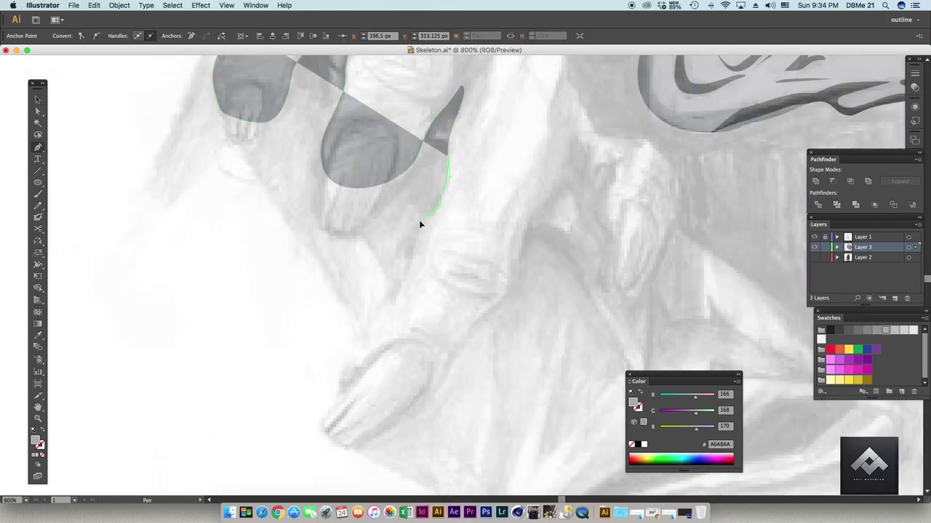
pyautogui.click(408, 256)
pyautogui.click(338, 394)
pyautogui.click(454, 356)
pyautogui.click(509, 282)
pyautogui.click(580, 184)
pyautogui.click(618, 251)
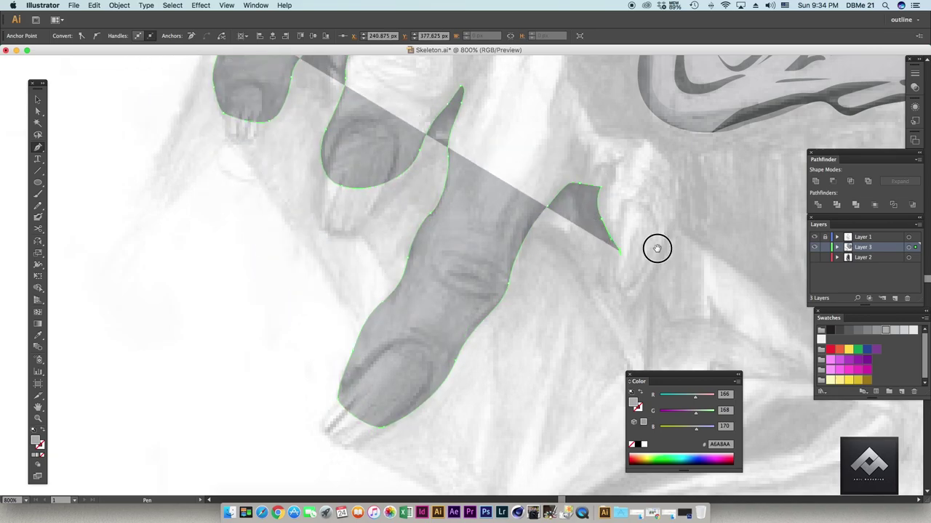
# - Trace the next nail's top edge out to a curved claw tip
pyautogui.moveTo(656, 248)
pyautogui.mouseDown()
pyautogui.moveTo(599, 129)
pyautogui.moveTo(492, 208)
pyautogui.mouseUp()
pyautogui.click(467, 155)
pyautogui.click(326, 89)
pyautogui.moveTo(327, 89); pyautogui.dragTo(318, 263)
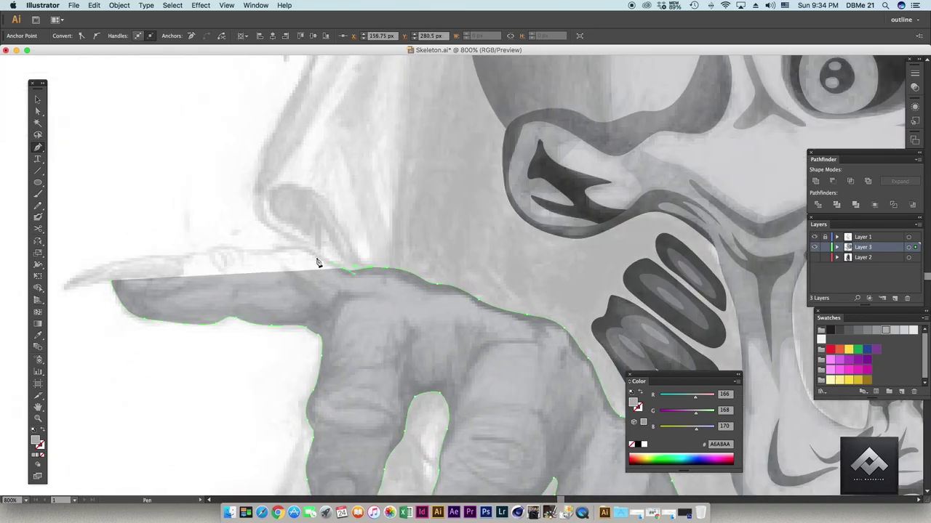
pyautogui.moveTo(126, 267); pyautogui.dragTo(249, 260)
pyautogui.click(192, 273)
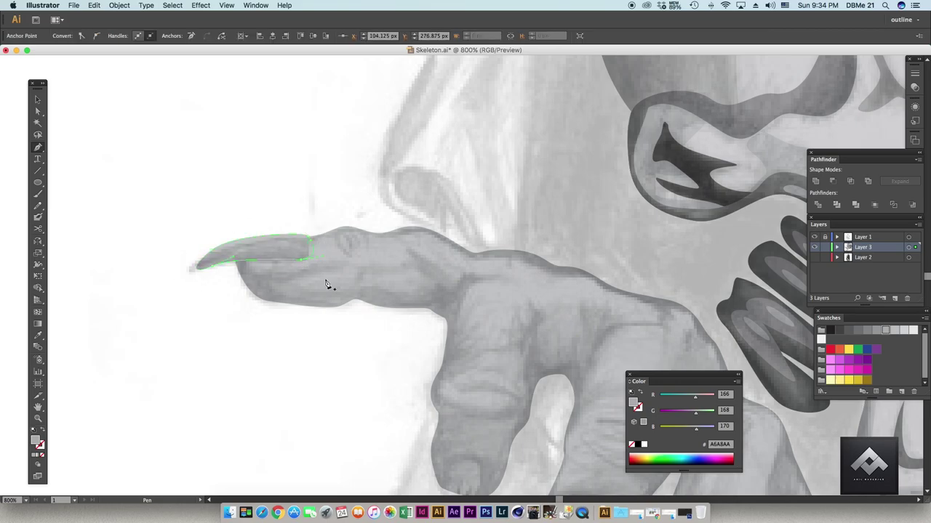
pyautogui.moveTo(326, 284); pyautogui.dragTo(265, 143)
# - Outline the lower fingertip's nail, close the last nail and select all traced nails
pyautogui.click(379, 382)
pyautogui.moveTo(383, 324); pyautogui.dragTo(395, 312)
pyautogui.moveTo(376, 376); pyautogui.dragTo(409, 235)
pyautogui.click(424, 339)
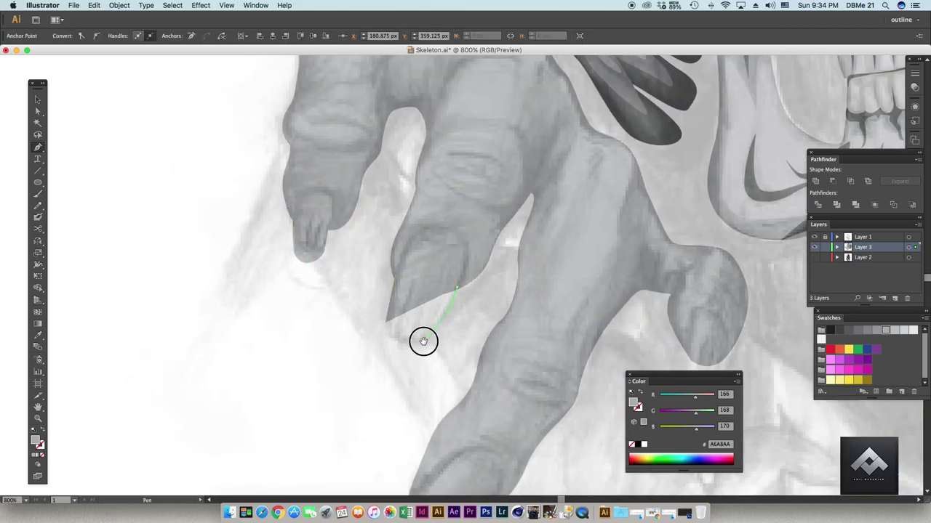
pyautogui.click(389, 306)
pyautogui.scroll(-5, 437, 365)
pyautogui.hscroll(5, 465, 312)
pyautogui.scroll(3, 525, 238)
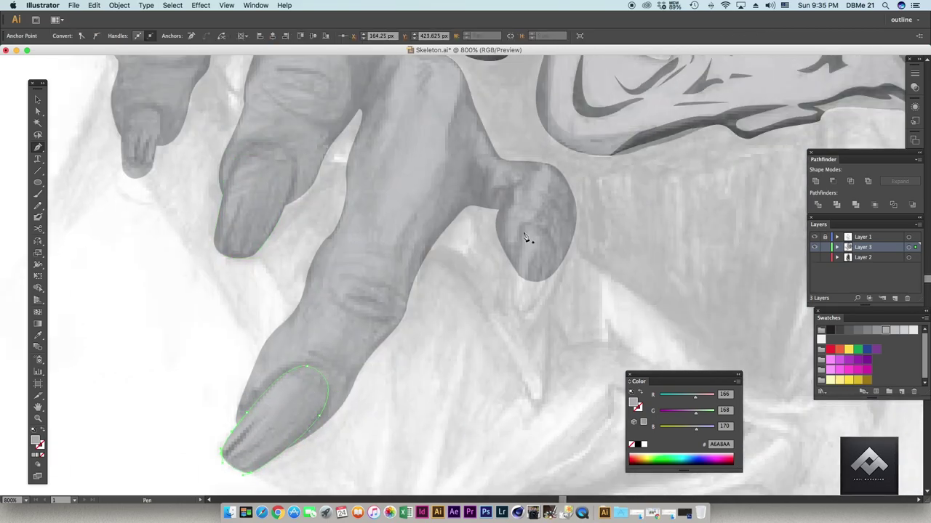
pyautogui.click(522, 234)
pyautogui.press('super+minus')
pyautogui.press('v')
pyautogui.press('super+a')
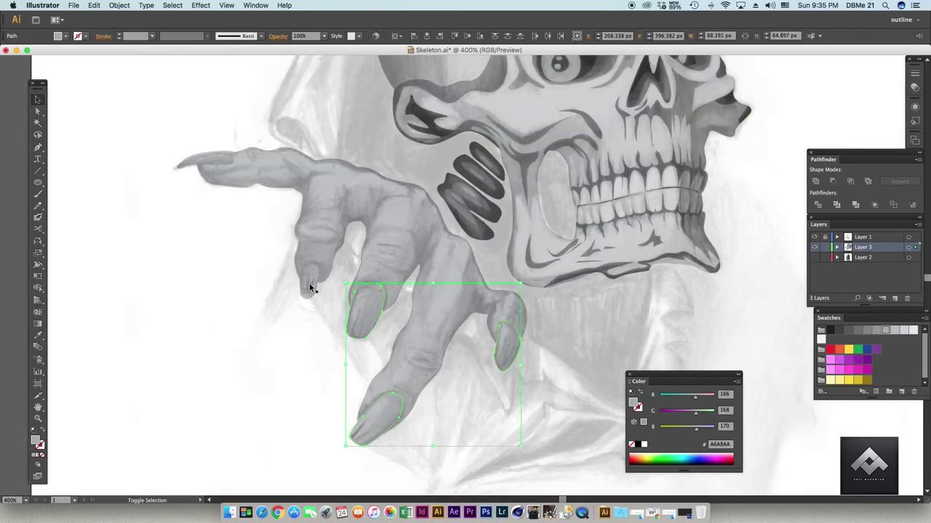
# - Fill all the fingernail shapes with light grey D0D1D3 while toggling the sketch layer
pyautogui.click(815, 237)
pyautogui.click(894, 331)
pyautogui.press('super+shift+a')
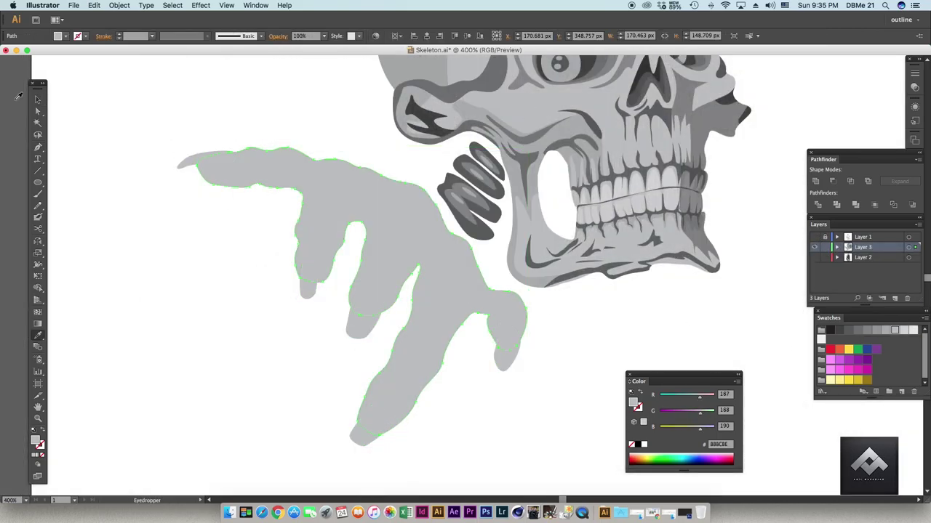
pyautogui.scroll(-2, 241, 256)
pyautogui.keyDown('shift'); pyautogui.click(498, 331); pyautogui.keyUp('shift')
pyautogui.press('i')
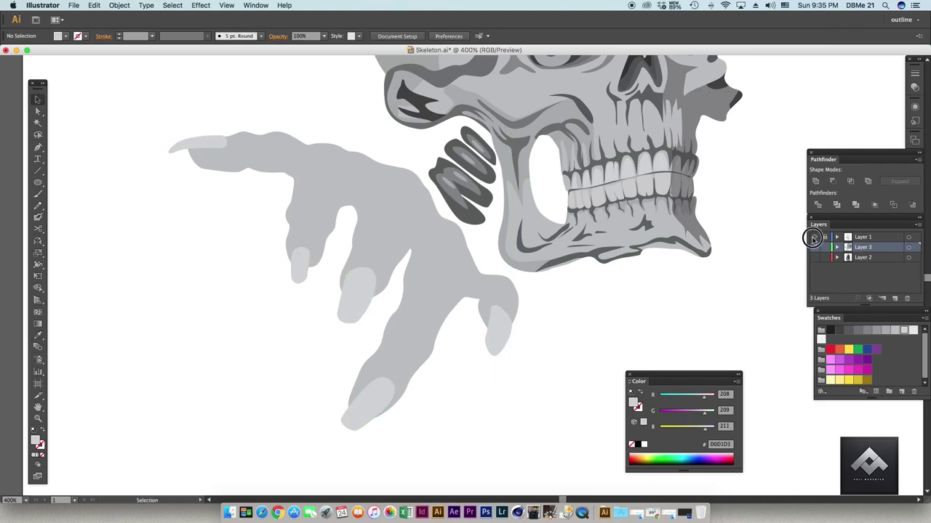
pyautogui.click(813, 238)
pyautogui.press('super+plus')
pyautogui.press('super+plus')
pyautogui.press('super+plus')
# - Zoom in on the pointing finger and add shadow anchors along the hand
pyautogui.press('p')
pyautogui.press('v')
pyautogui.hscroll(3, 332, 259)
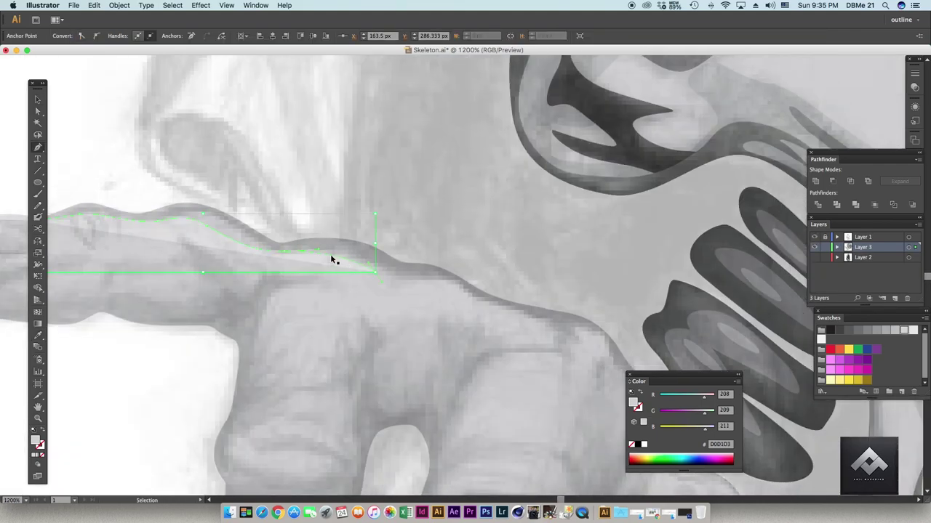
pyautogui.scroll(-5, 504, 311)
pyautogui.click(509, 311)
pyautogui.scroll(-5, 561, 339)
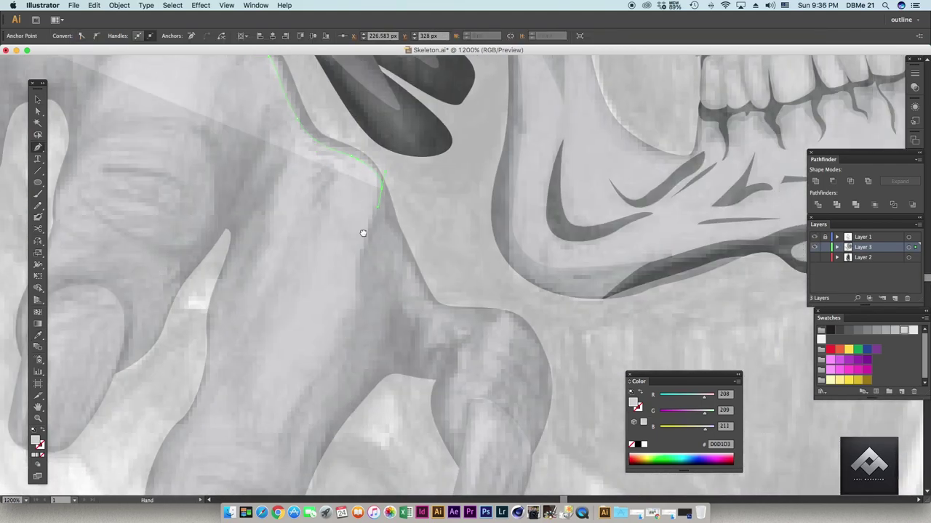
pyautogui.click(445, 296)
pyautogui.press('super+minus')
pyautogui.press('super+minus')
pyautogui.press('super+minus')
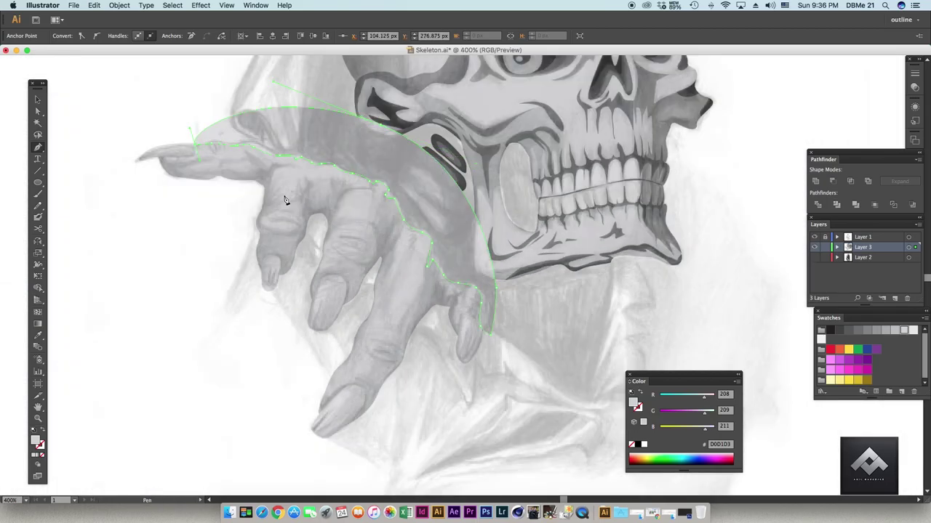
pyautogui.moveTo(293, 234); pyautogui.dragTo(380, 273)
pyautogui.press('super+plus')
pyautogui.press('super+plus')
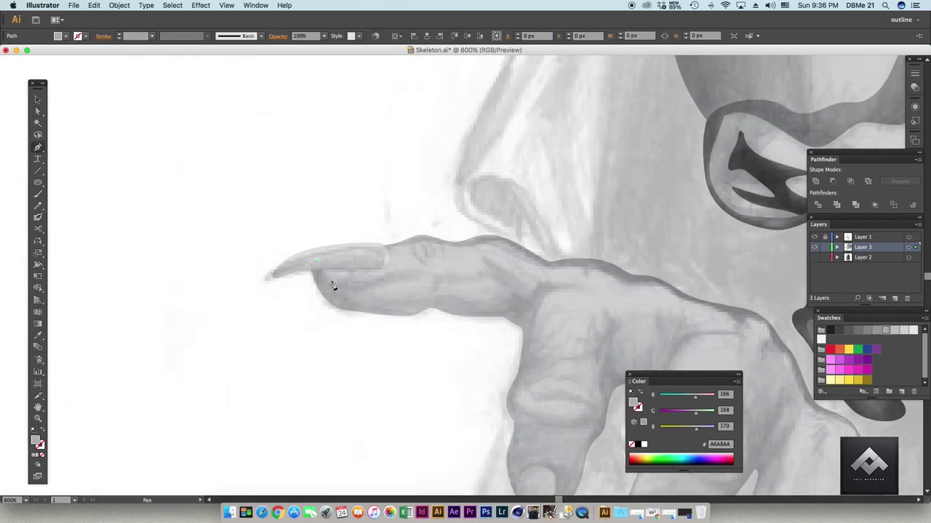
# - Start a shadow shape running along the pointing finger and lower finger
pyautogui.click(318, 260)
pyautogui.click(424, 275)
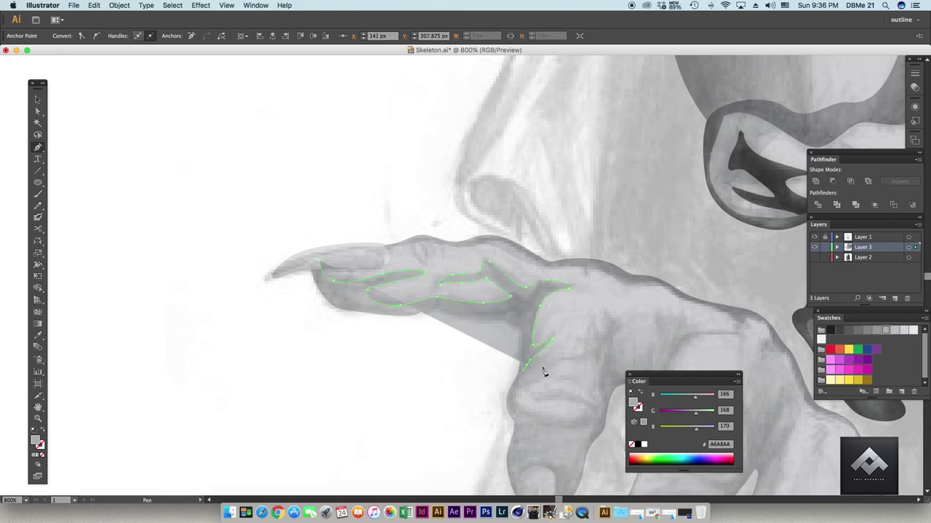
pyautogui.scroll(-3, 502, 349)
pyautogui.scroll(-5, 444, 356)
pyautogui.click(473, 354)
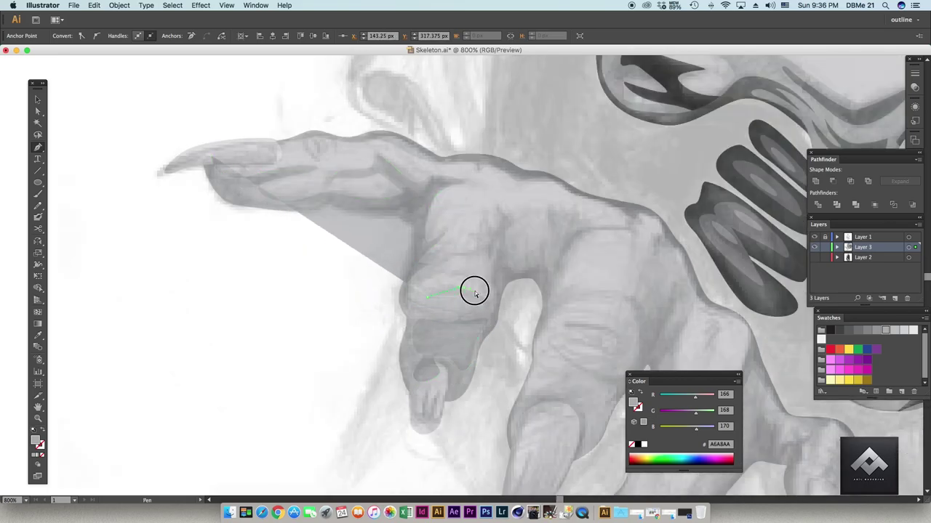
pyautogui.press('super+a')
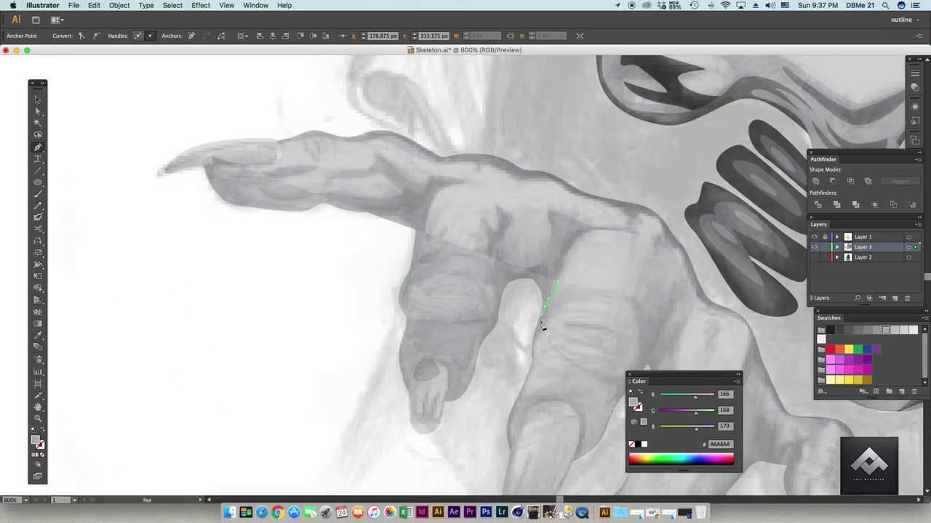
pyautogui.moveTo(572, 380); pyautogui.dragTo(446, 249)
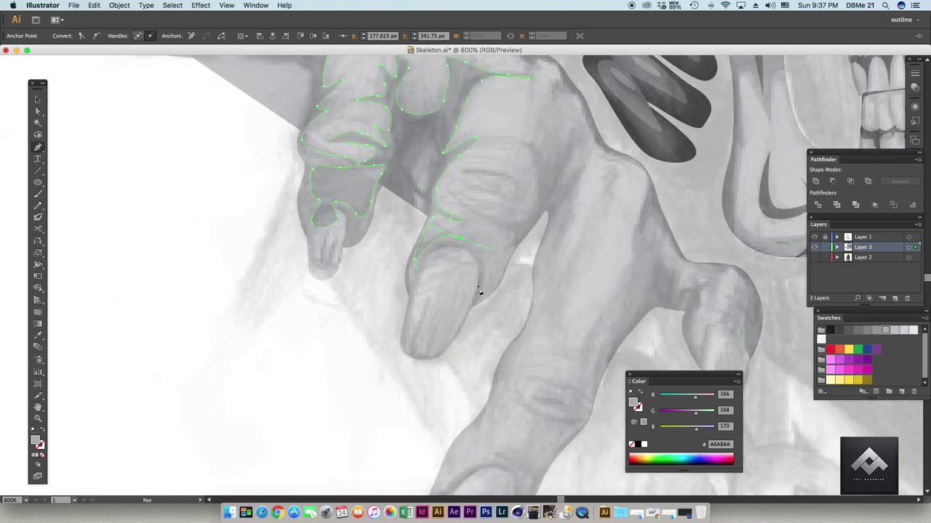
# - Outline middle-finger and knuckle shadows, then undo the last shadow strokes
pyautogui.click(538, 163)
pyautogui.click(565, 156)
pyautogui.click(575, 122)
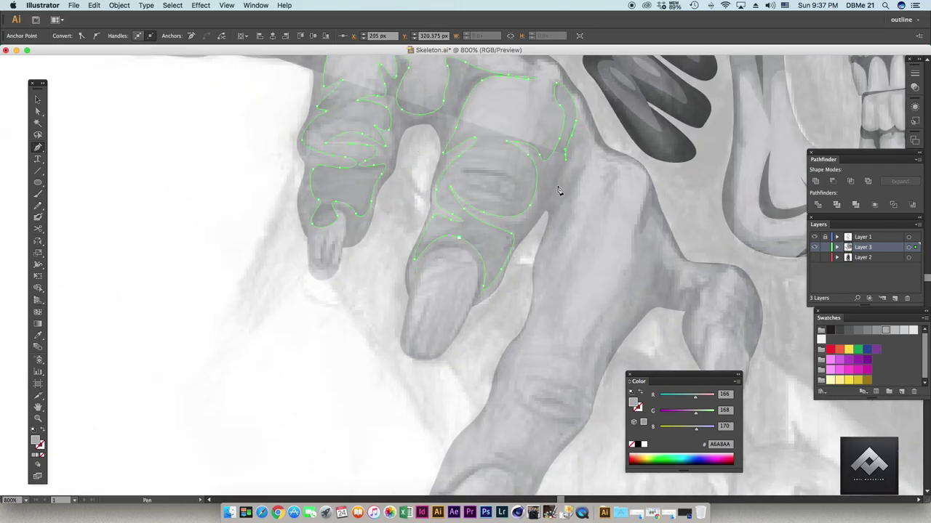
pyautogui.moveTo(541, 262); pyautogui.dragTo(560, 119)
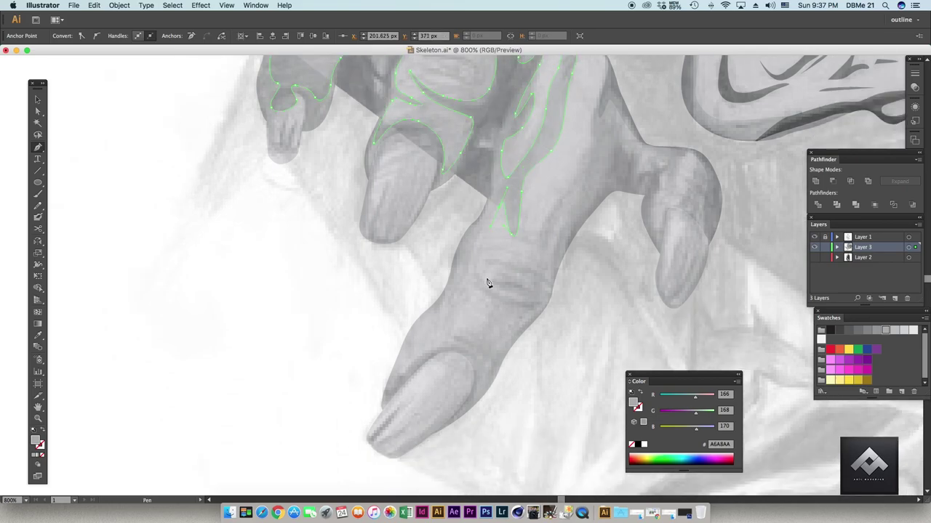
pyautogui.click(538, 299)
pyautogui.click(513, 286)
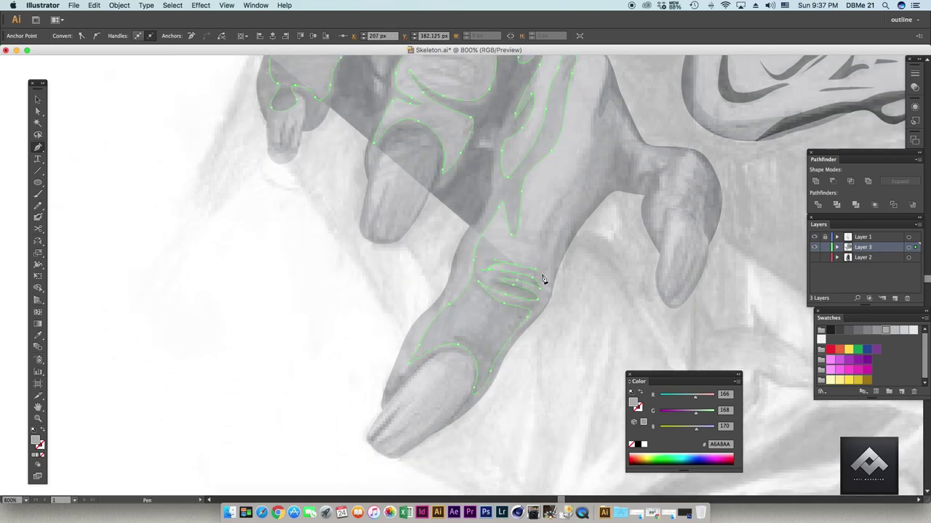
pyautogui.hscroll(5, 542, 279)
pyautogui.scroll(3, 543, 280)
pyautogui.press('super+minus')
pyautogui.press('super+minus')
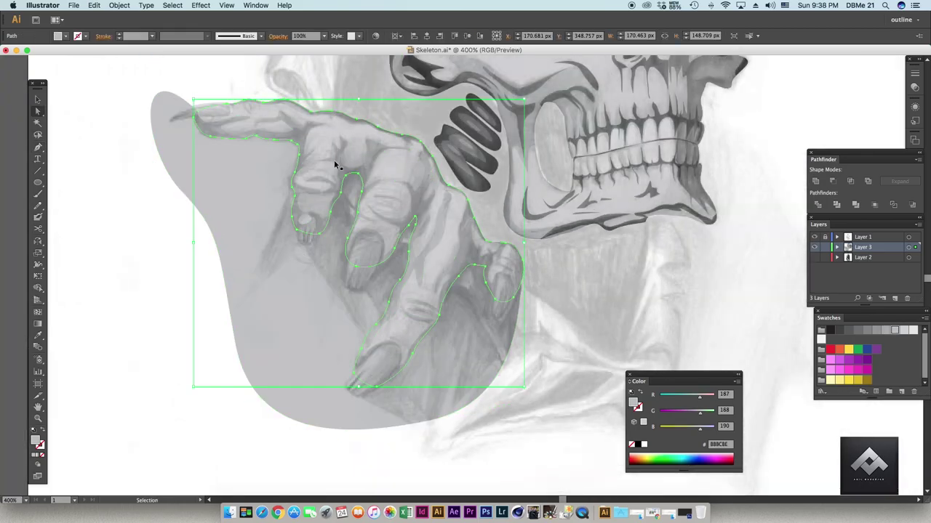
pyautogui.press('super+equal')
pyautogui.press('super+z')
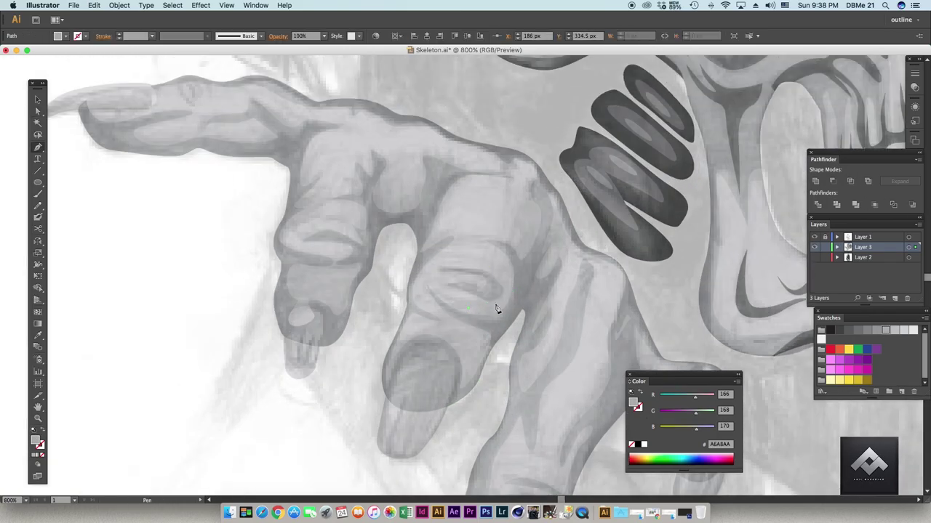
# - Draw crease lines across the fingers and along the pointing finger's top
pyautogui.moveTo(499, 307); pyautogui.dragTo(447, 308)
pyautogui.moveTo(461, 174); pyautogui.dragTo(452, 218)
pyautogui.moveTo(437, 332)
pyautogui.mouseDown()
pyautogui.moveTo(393, 277)
pyautogui.moveTo(408, 226)
pyautogui.mouseUp()
pyautogui.moveTo(408, 352); pyautogui.dragTo(462, 363)
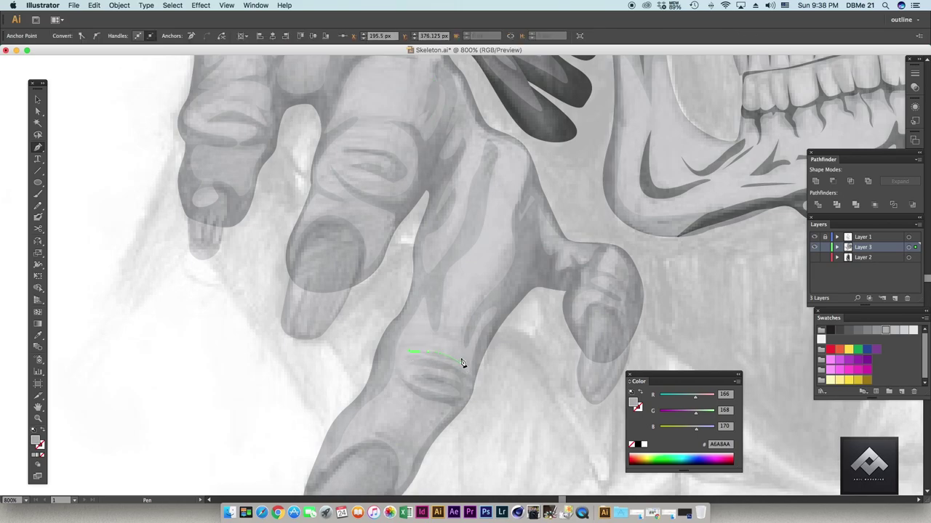
pyautogui.moveTo(521, 294); pyautogui.dragTo(560, 423)
pyautogui.moveTo(160, 126); pyautogui.dragTo(262, 196)
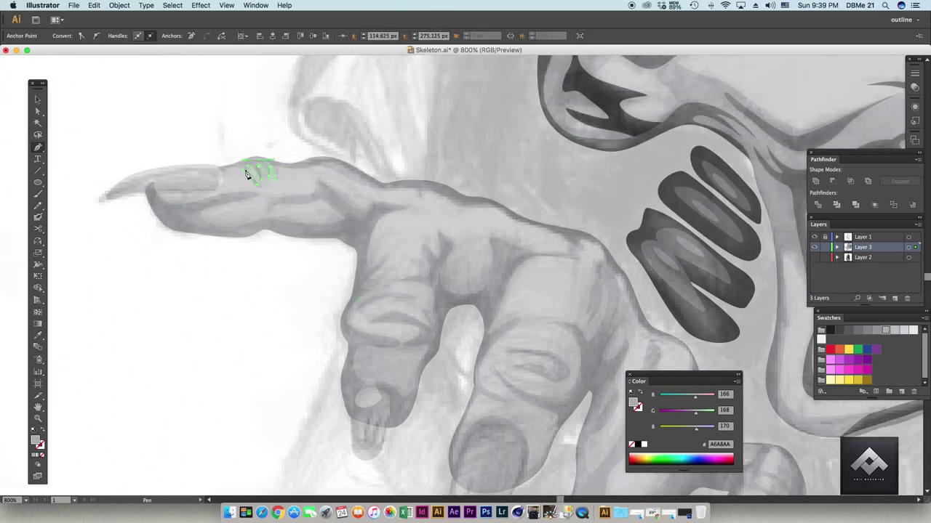
pyautogui.moveTo(182, 189); pyautogui.dragTo(287, 216)
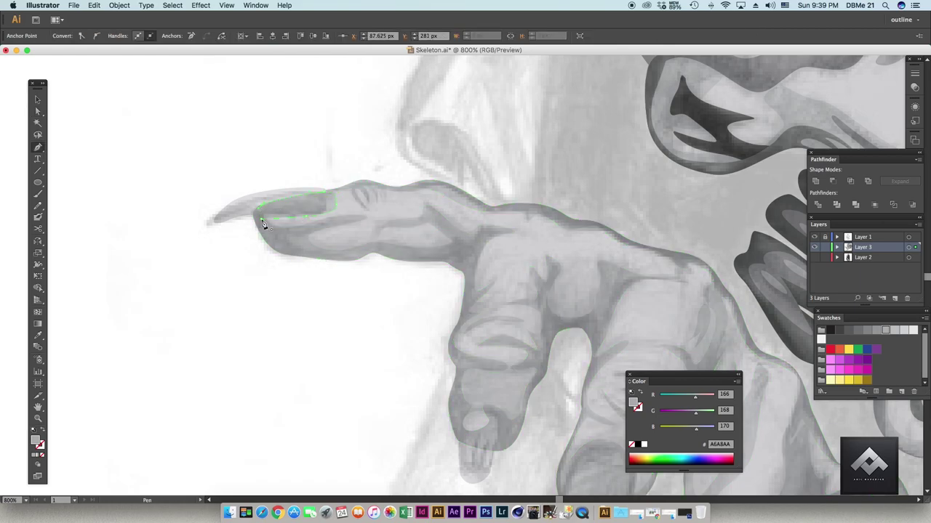
pyautogui.scroll(-3, 327, 328)
pyautogui.hscroll(5, 327, 327)
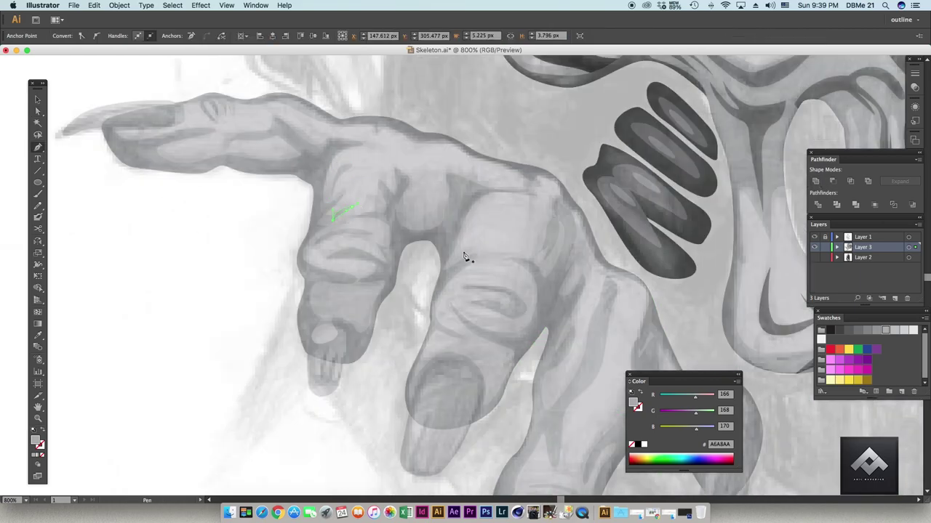
pyautogui.moveTo(433, 231); pyautogui.dragTo(410, 258)
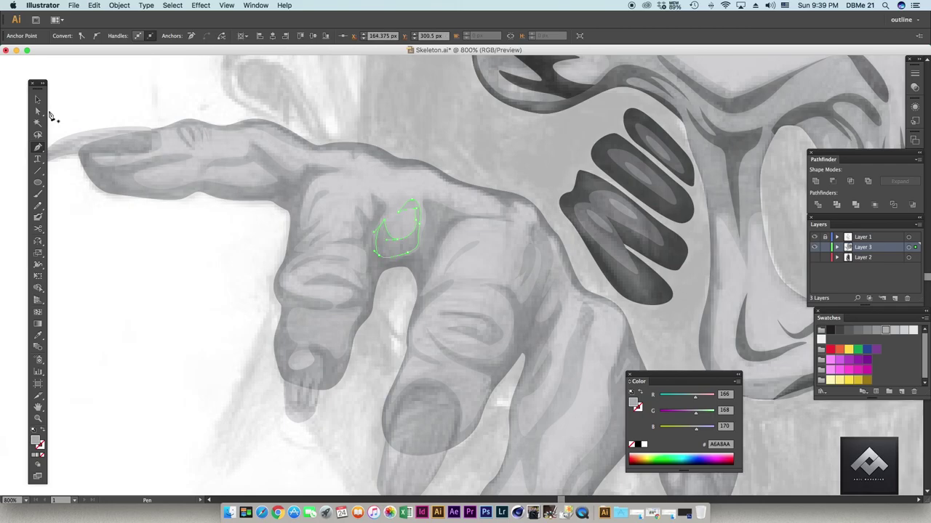
# - Select the fingertip path and sample a darker grey for the nail shading
pyautogui.press('v')
pyautogui.hotkey('ctrl', '-')
pyautogui.hotkey('ctrl', 'shift', 'a')
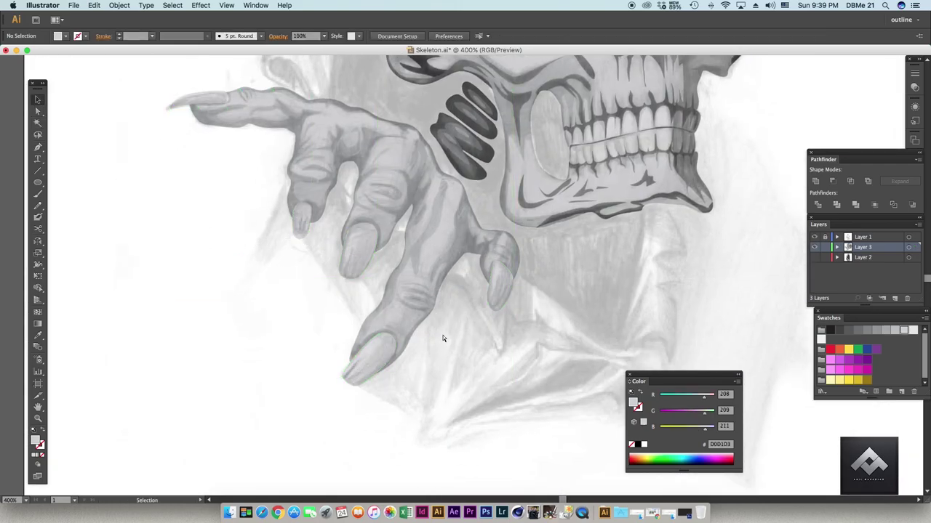
pyautogui.hotkey('ctrl', '+')
pyautogui.press('p')
pyautogui.press('a')
pyautogui.click(203, 210)
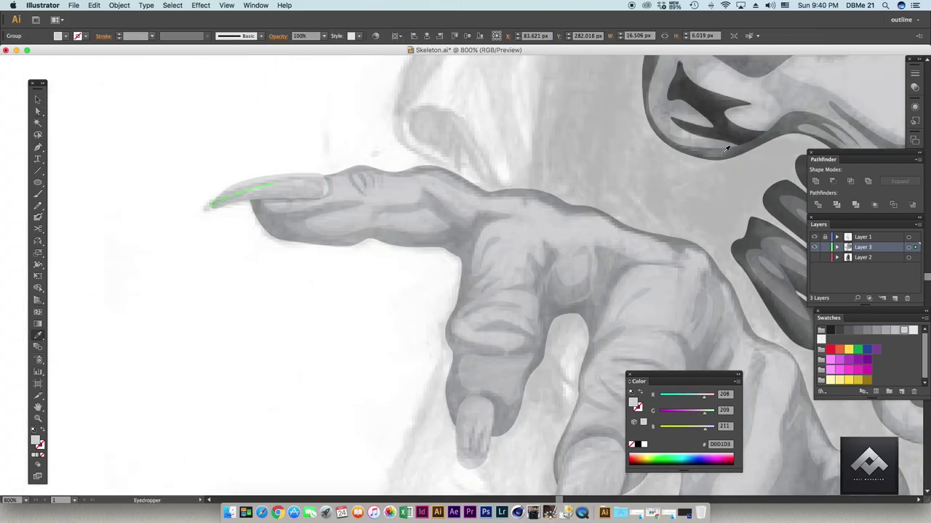
pyautogui.click(724, 149)
pyautogui.scroll(-3, 191, 139)
pyautogui.press('v')
pyautogui.press('a')
pyautogui.click(197, 143)
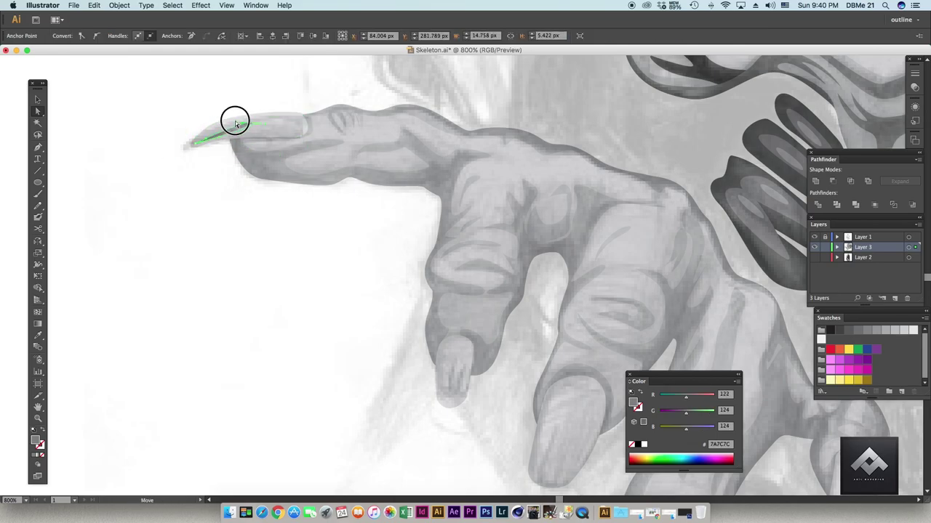
# - Draw a dark grey groove shape on the lower fingernails and send it to the back
pyautogui.scroll(-5, 311, 301)
pyautogui.press('p')
pyautogui.click(342, 259)
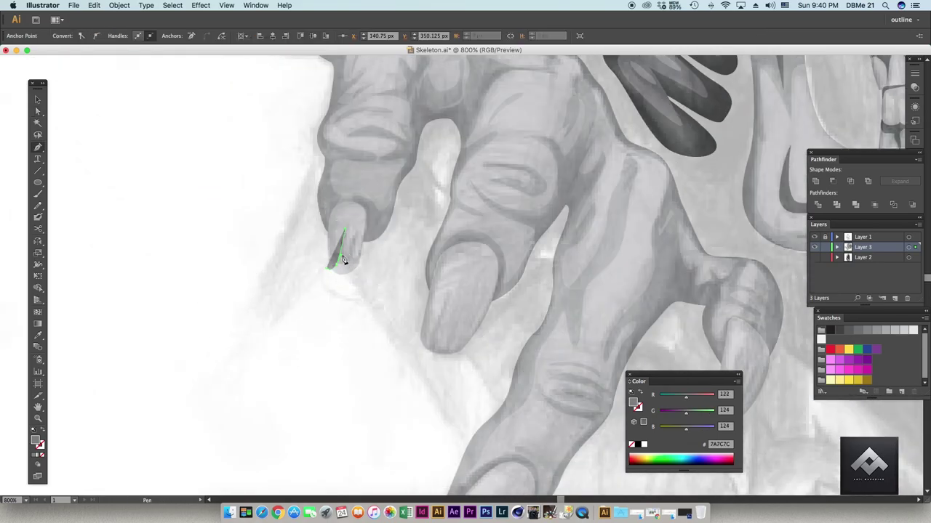
pyautogui.scroll(-5, 330, 277)
pyautogui.click(380, 217)
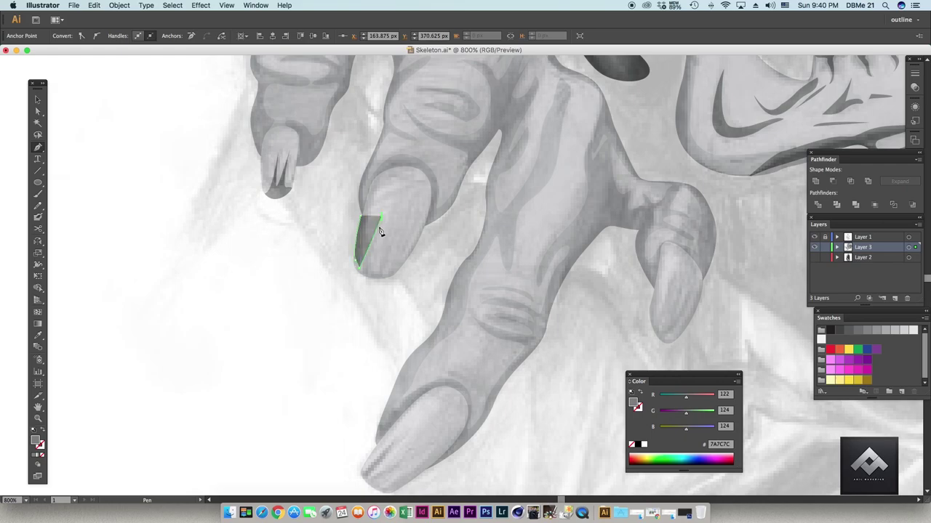
pyautogui.press('v')
pyautogui.hotkey('ctrl', 'shift', '[')
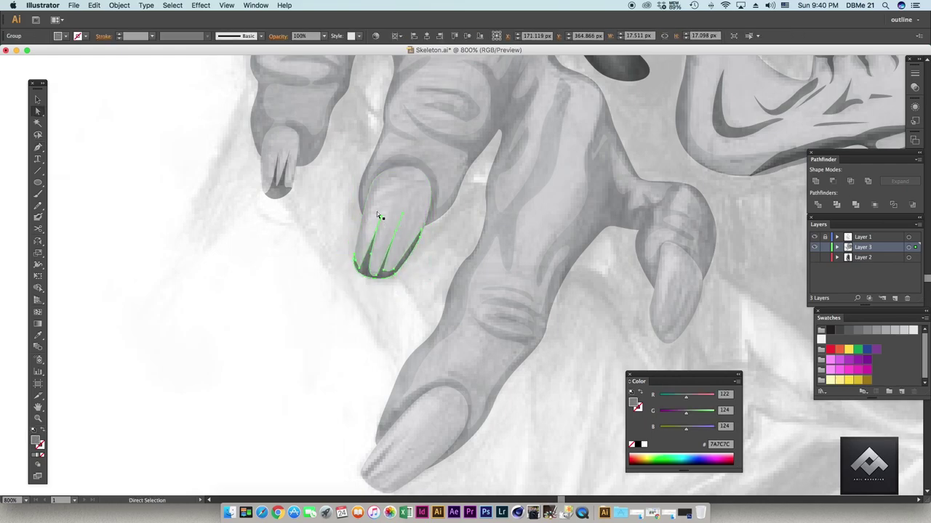
# - Close a second nail groove shape and send it behind the nail
pyautogui.press('a')
pyautogui.click(375, 271)
pyautogui.scroll(-5, 375, 270)
pyautogui.press('p')
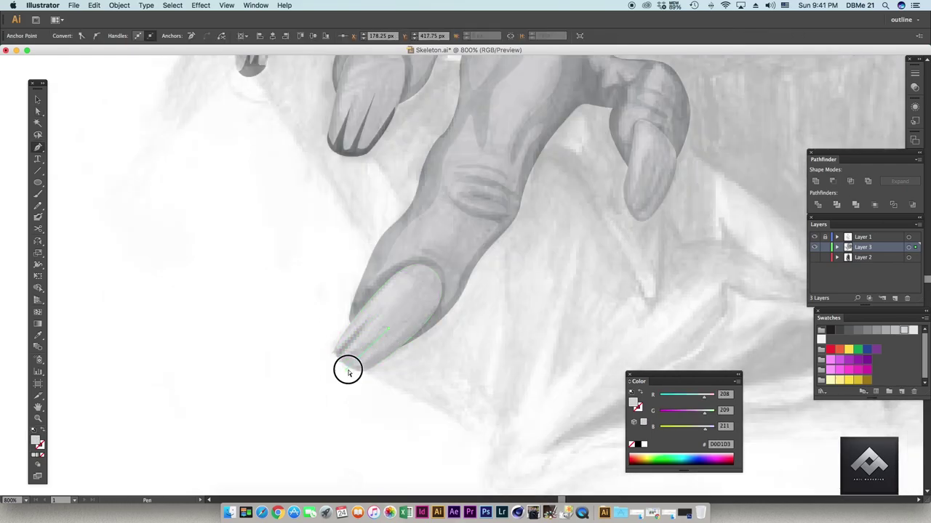
pyautogui.press('a')
pyautogui.click(419, 294)
pyautogui.hscroll(5, 426, 298)
pyautogui.scroll(3, 426, 298)
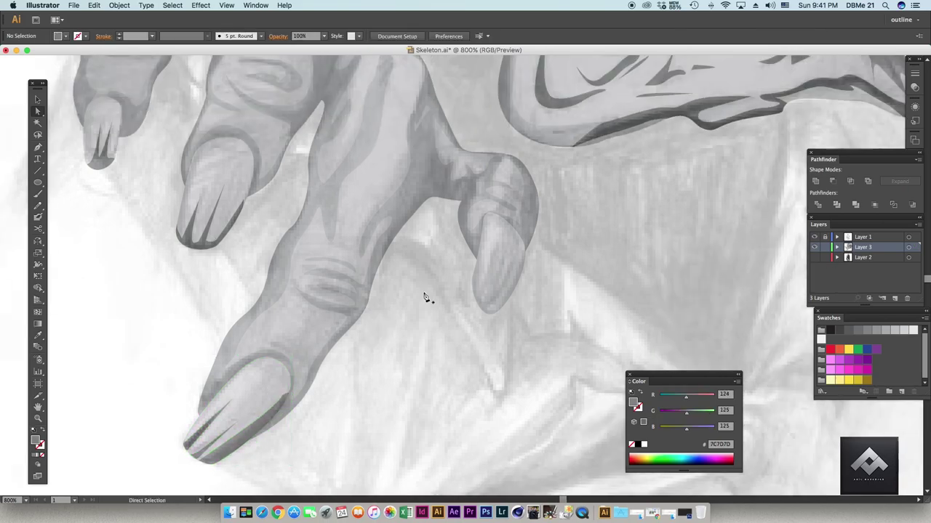
pyautogui.click(477, 266)
pyautogui.press('v')
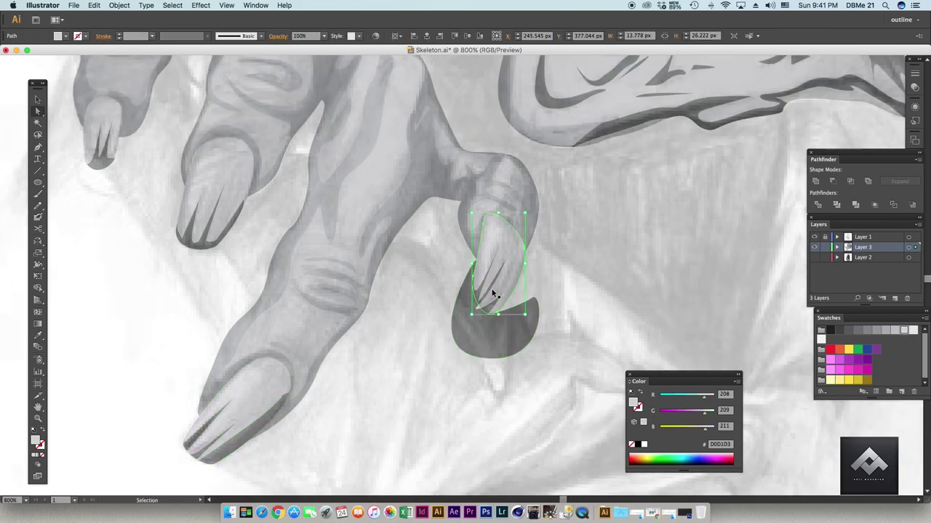
pyautogui.hotkey('ctrl', 'shift', '[')
pyautogui.press('a')
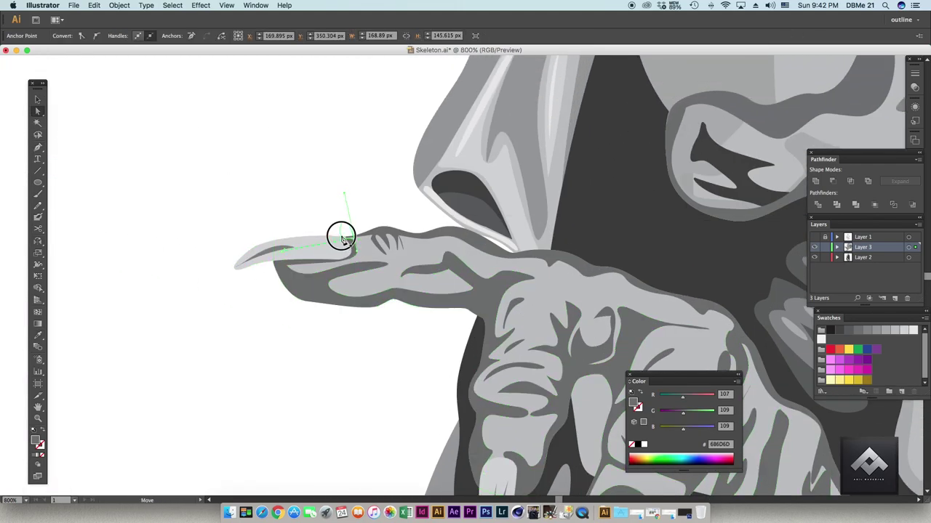
# - Pen-draw a white highlight crescent and an inner white streak on the first fingernail
pyautogui.press('p')
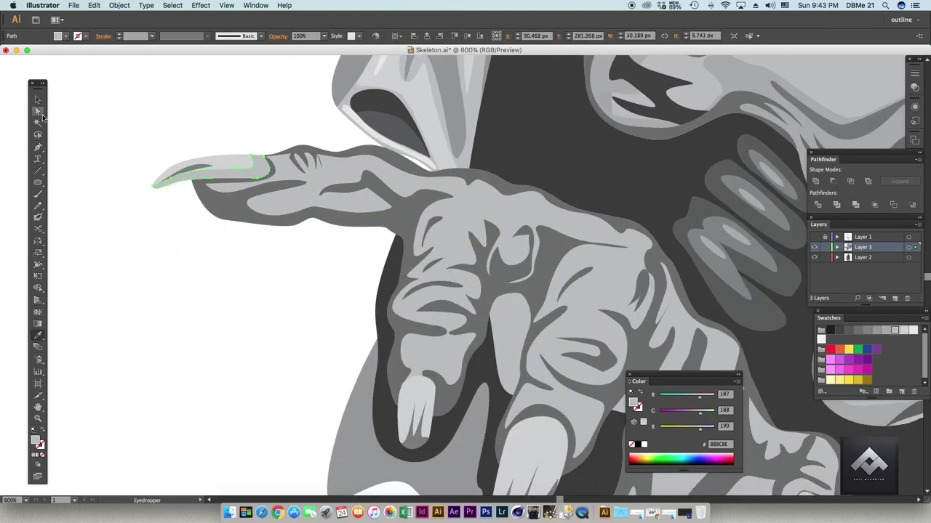
pyautogui.click(157, 185)
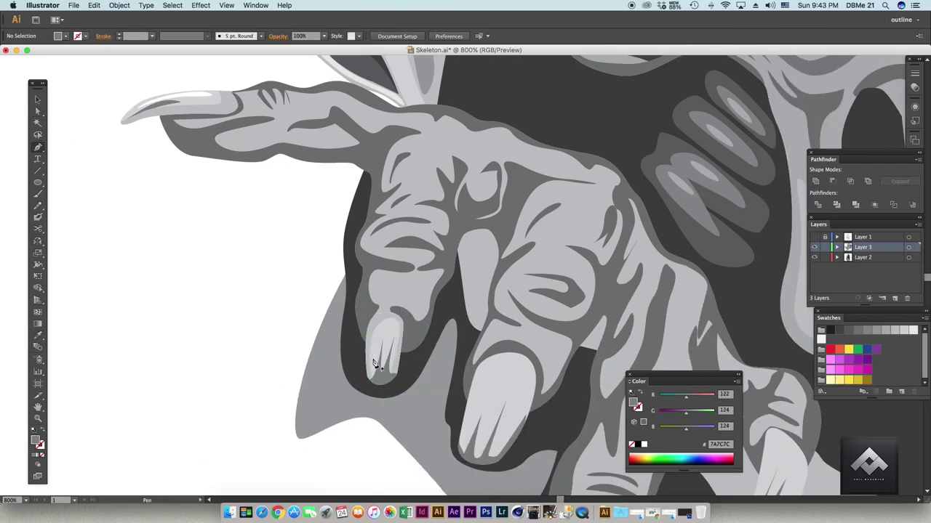
pyautogui.moveTo(373, 364); pyautogui.dragTo(370, 384)
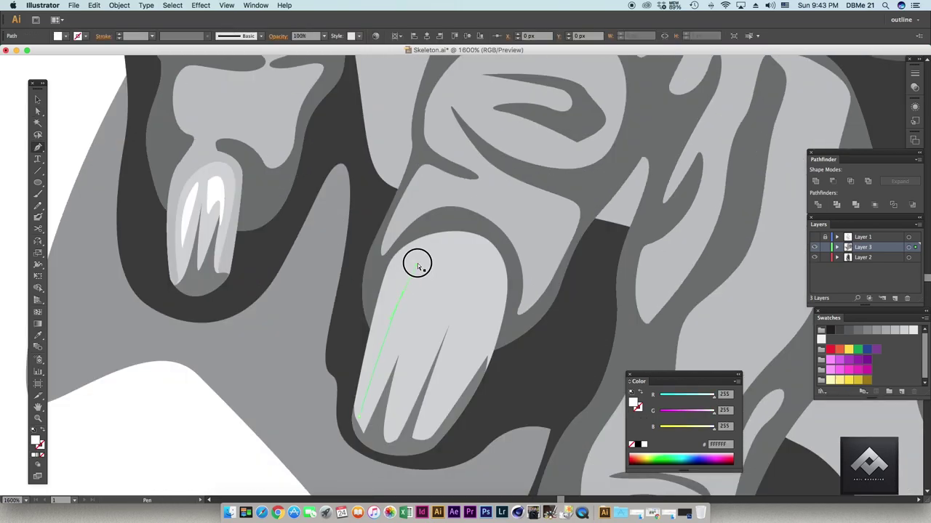
pyautogui.moveTo(417, 263)
pyautogui.mouseDown()
pyautogui.moveTo(465, 240)
pyautogui.moveTo(451, 254)
pyautogui.mouseUp()
pyautogui.click(486, 399)
pyautogui.click(356, 416)
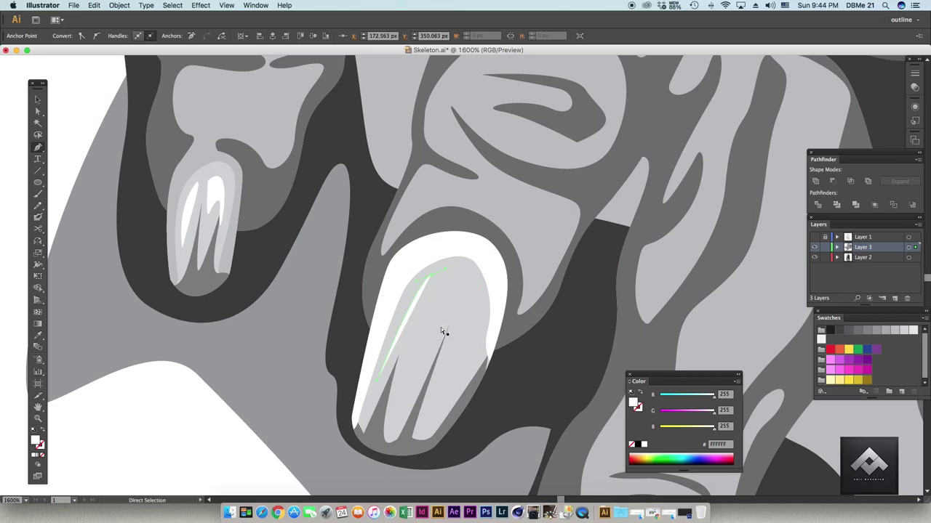
pyautogui.moveTo(442, 333); pyautogui.dragTo(413, 357)
# - Select the paths around the next nail and start its highlight curve
pyautogui.press('i')
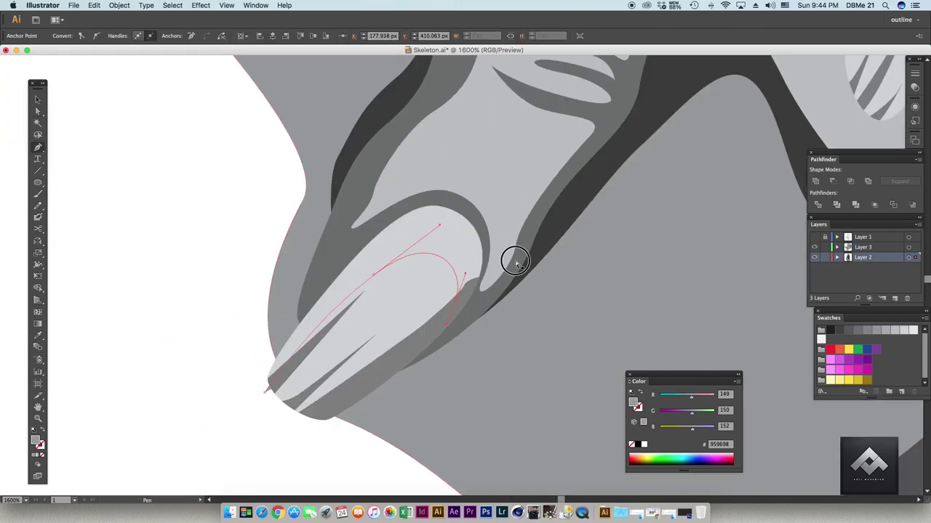
pyautogui.click(358, 314)
pyautogui.press('i')
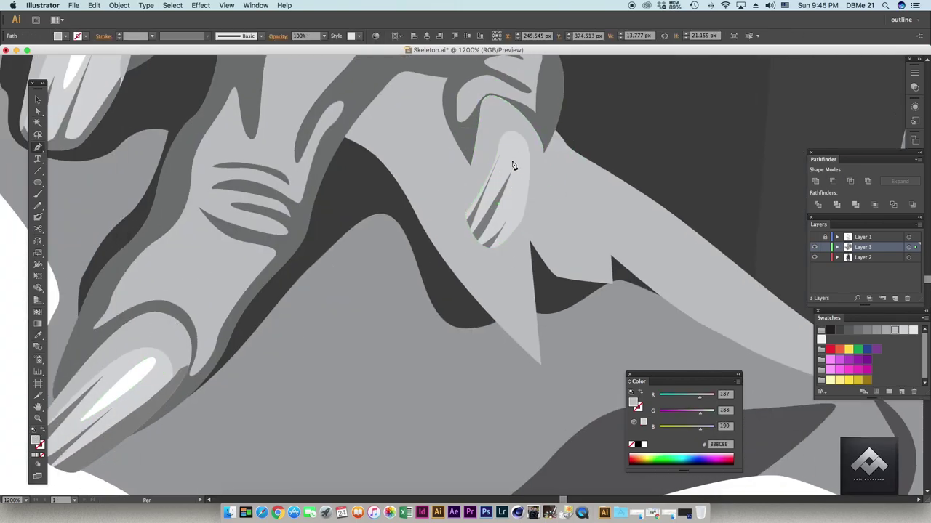
pyautogui.moveTo(512, 166); pyautogui.dragTo(499, 210)
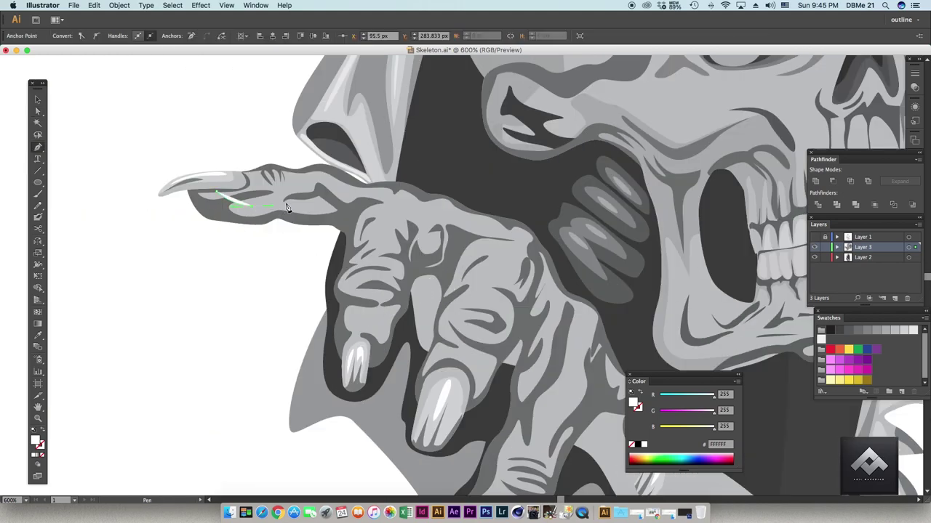
# - Pen-draw a shadow outline across the hand's fingers, closing it at the claw tip
pyautogui.moveTo(376, 337)
pyautogui.mouseDown()
pyautogui.moveTo(454, 334)
pyautogui.moveTo(470, 345)
pyautogui.mouseUp()
pyautogui.moveTo(544, 305); pyautogui.dragTo(552, 339)
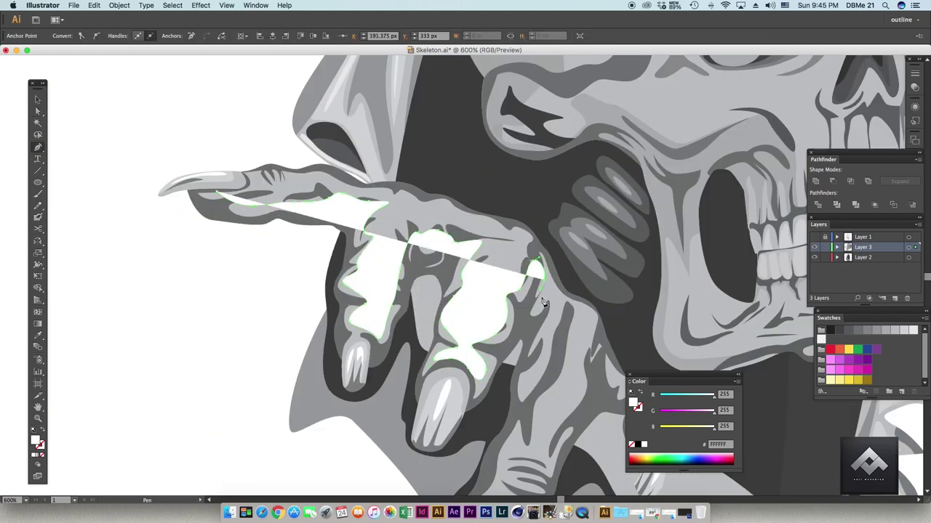
pyautogui.scroll(-5, 552, 339)
pyautogui.moveTo(463, 390)
pyautogui.mouseDown()
pyautogui.moveTo(474, 394)
pyautogui.moveTo(386, 430)
pyautogui.mouseUp()
pyautogui.click(498, 320)
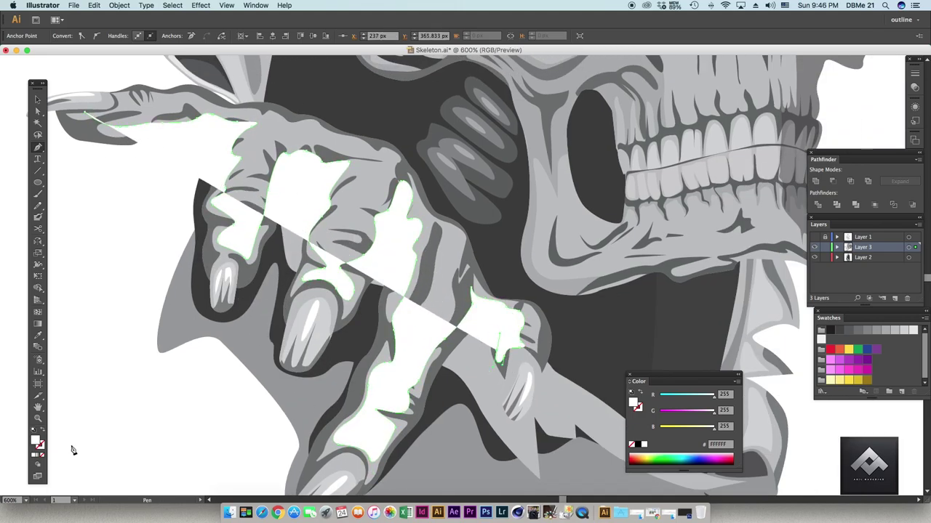
pyautogui.moveTo(498, 320)
pyautogui.mouseDown()
pyautogui.moveTo(527, 287)
pyautogui.moveTo(405, 374)
pyautogui.moveTo(153, 124)
pyautogui.mouseUp()
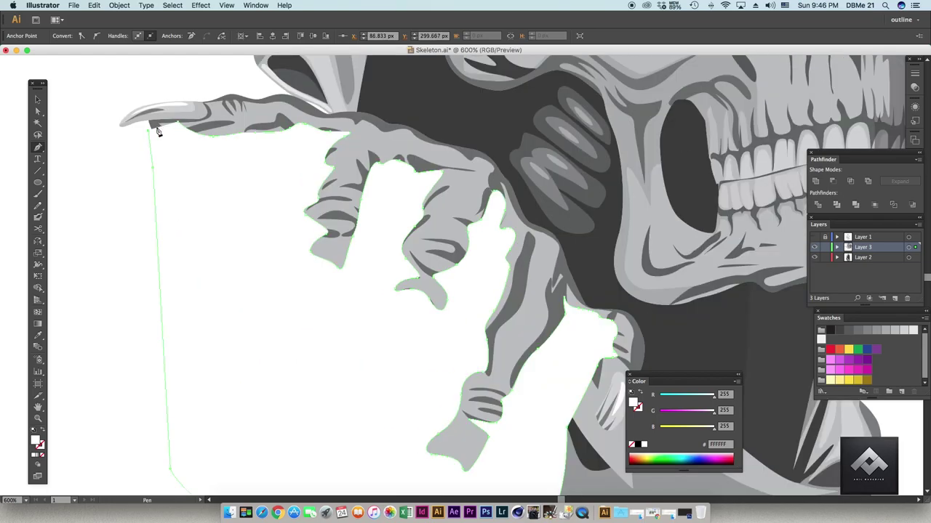
pyautogui.click(149, 122)
# - Fill the shadow shape with a sampled dark grey (#424243 at 20% opacity)
pyautogui.press('i')
pyautogui.scroll(2, 442, 106)
pyautogui.click(442, 106)
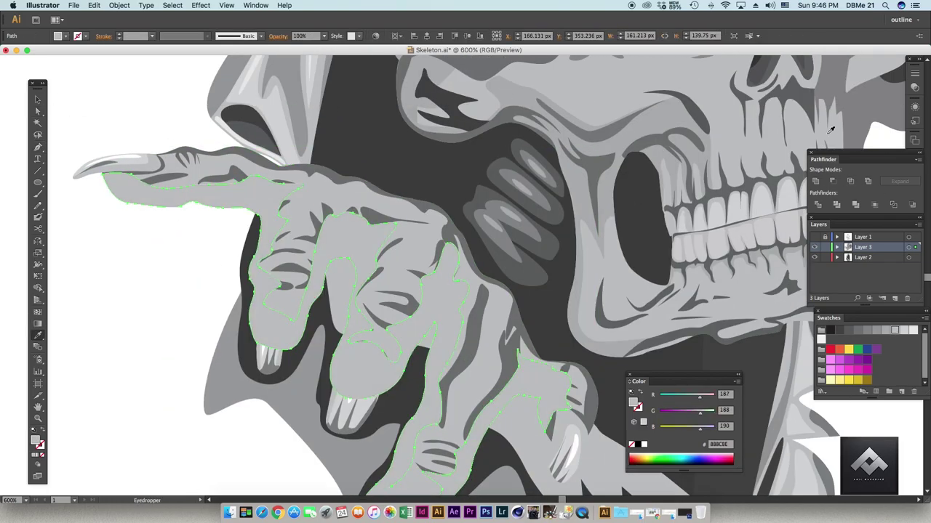
pyautogui.scroll(5, 442, 106)
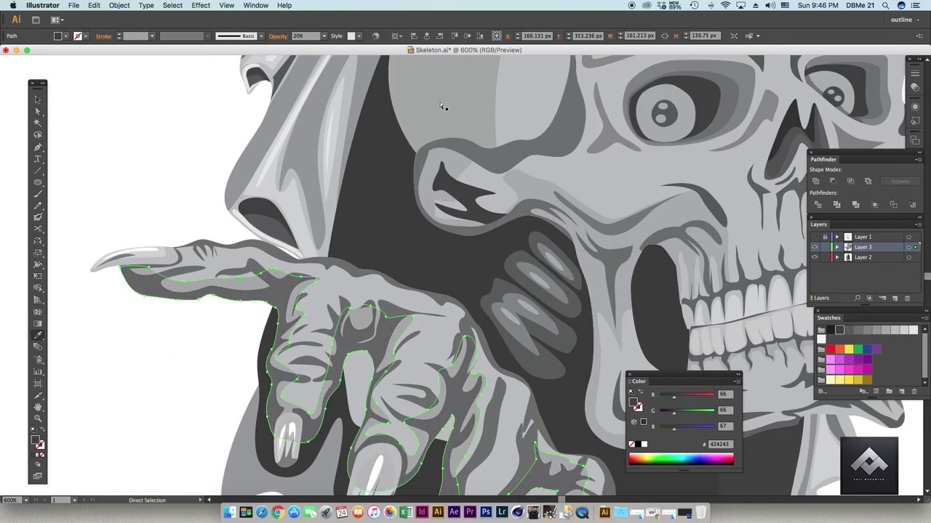
pyautogui.press('v')
# - In Isolation Mode on the hand group, pen-draw the pointing finger's cast shadow
pyautogui.doubleClick(196, 251)
pyautogui.press('p')
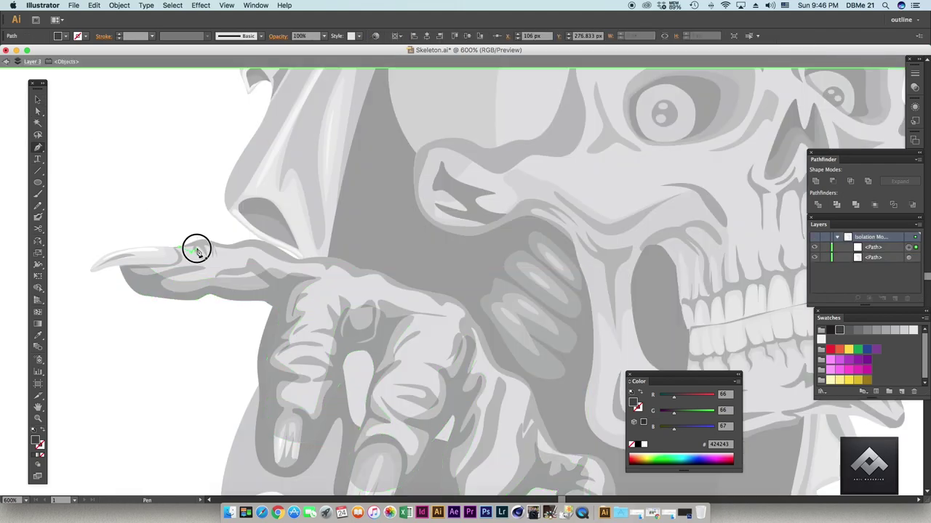
pyautogui.click(361, 283)
pyautogui.click(520, 390)
pyautogui.scroll(-5, 394, 245)
pyautogui.scroll(6, 164, 340)
pyautogui.click(164, 341)
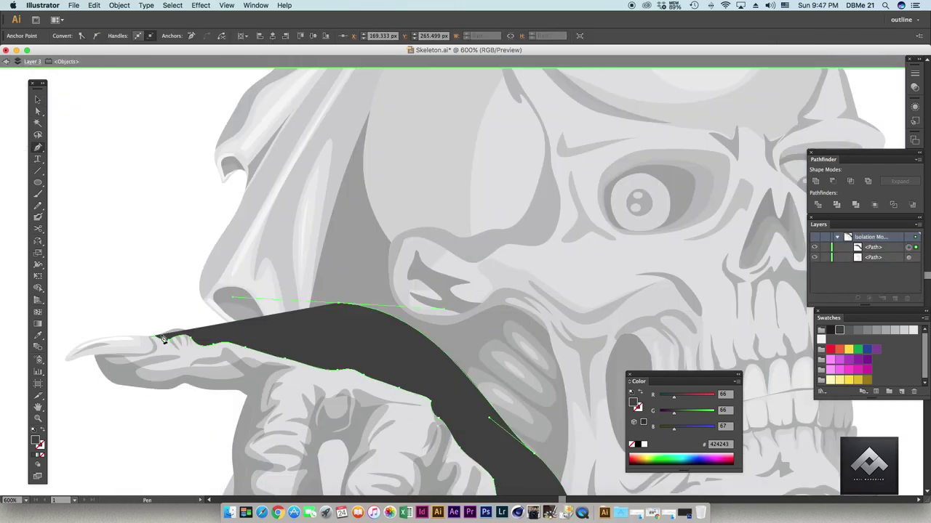
# - Exit the isolated group, deselect, and zoom out and back to check the skull
pyautogui.press('Escape')
pyautogui.press('a')
pyautogui.press('super+minus')
pyautogui.press('super+plus')
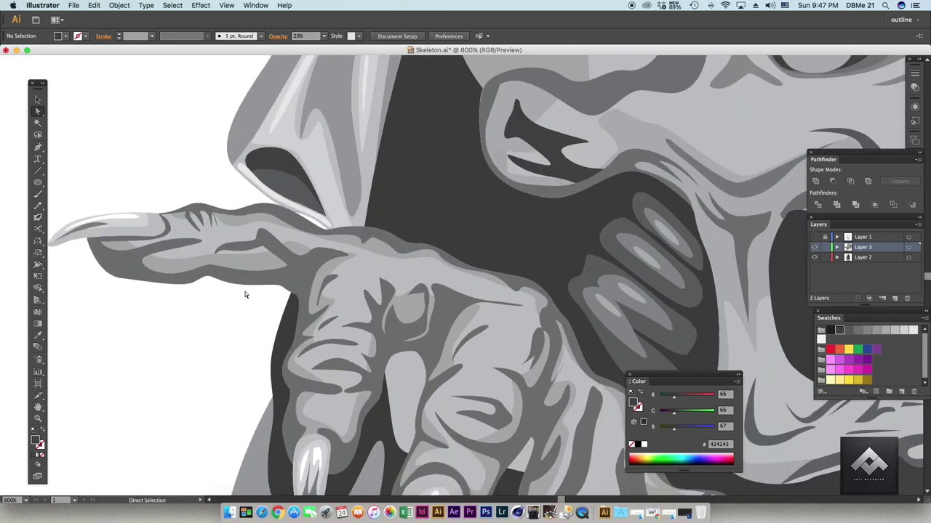
pyautogui.hscroll(-3, 245, 294)
pyautogui.scroll(1, 245, 295)
# - With the Pen tool active, pan around the hand's knuckles and finger joints for highlight placement
pyautogui.press('p')
pyautogui.scroll(-5, 359, 212)
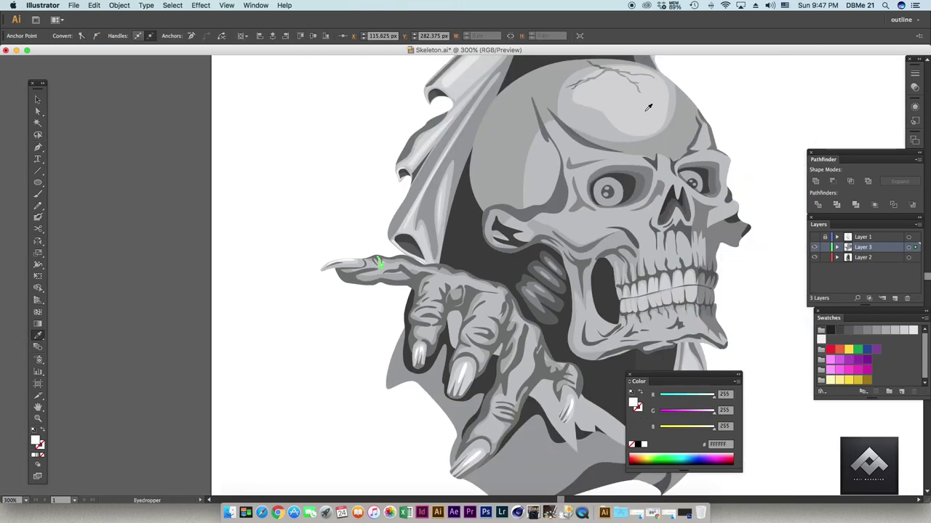
pyautogui.scroll(3, 193, 177)
pyautogui.scroll(2, 194, 176)
pyautogui.scroll(-3, 193, 234)
pyautogui.hscroll(2, 193, 234)
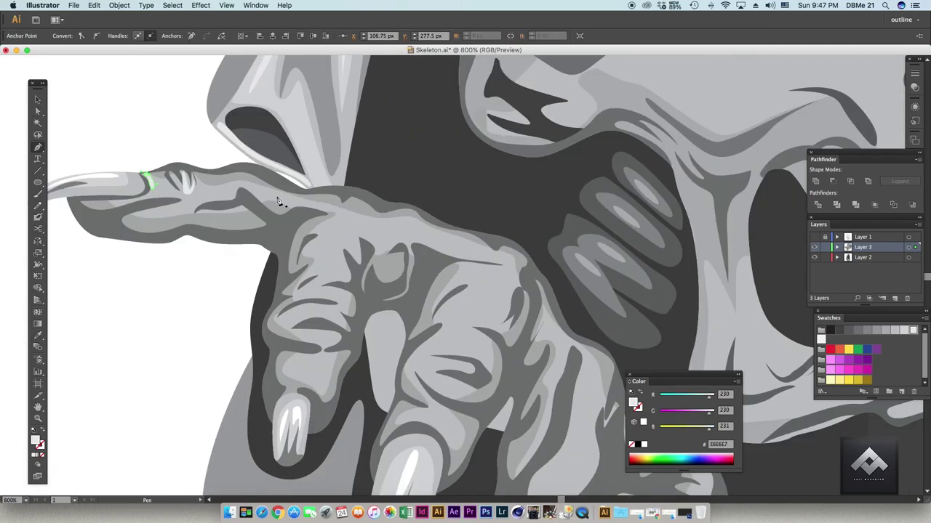
pyautogui.hscroll(2, 145, 183)
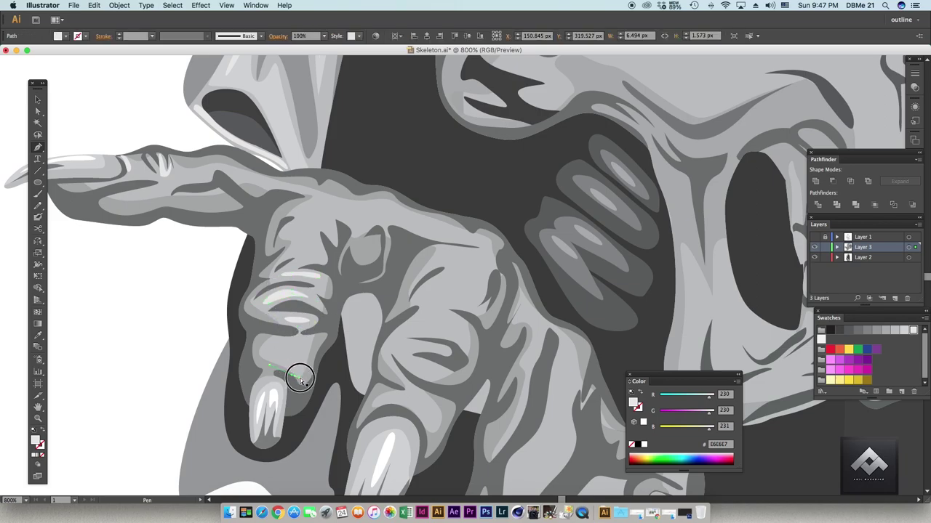
pyautogui.hscroll(2, 301, 363)
pyautogui.scroll(-1, 415, 245)
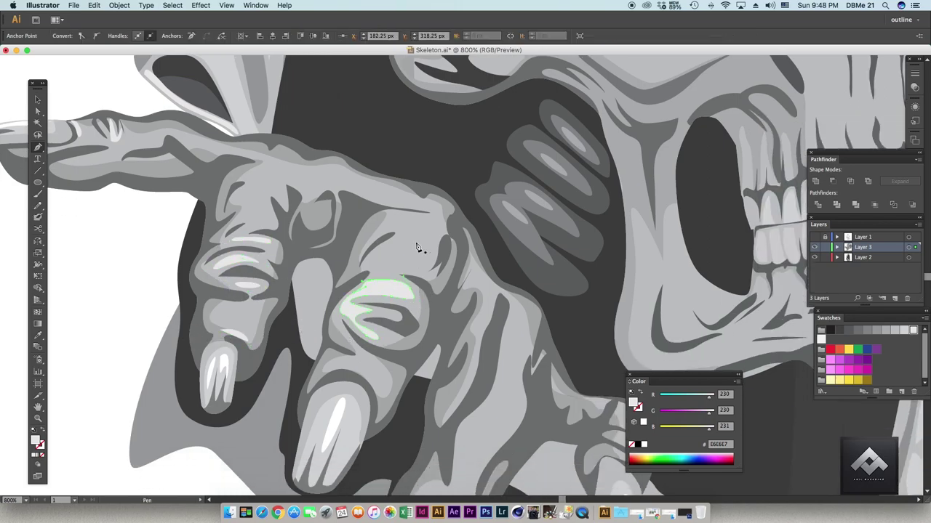
pyautogui.scroll(-2, 428, 247)
pyautogui.hscroll(-1, 429, 247)
pyautogui.hscroll(3, 396, 345)
pyautogui.scroll(-1, 407, 306)
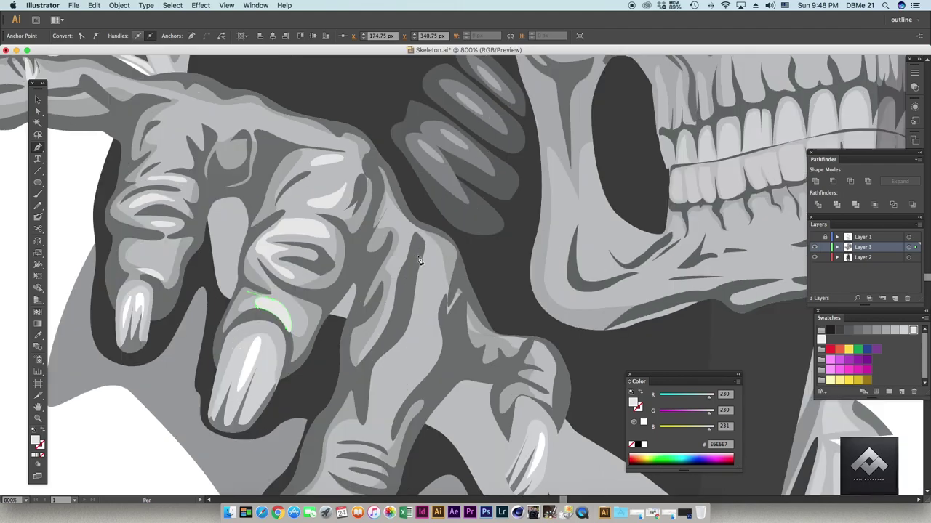
pyautogui.scroll(-1, 348, 317)
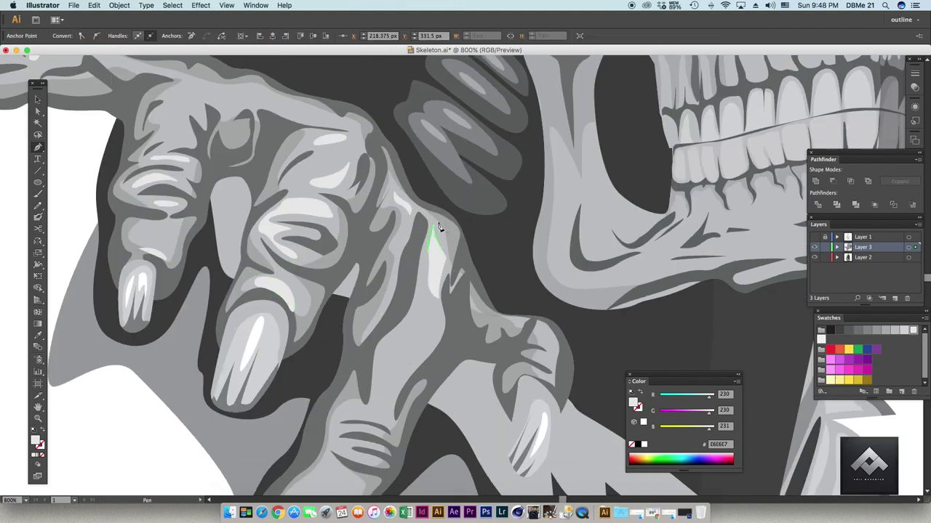
pyautogui.scroll(-3, 356, 314)
pyautogui.moveTo(421, 327); pyautogui.dragTo(442, 225)
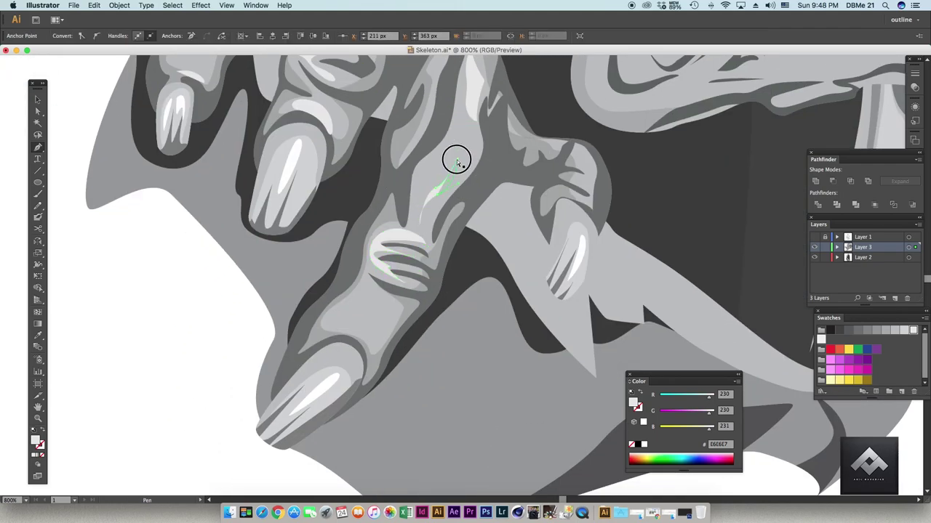
pyautogui.scroll(2, 456, 258)
pyautogui.hscroll(3, 456, 258)
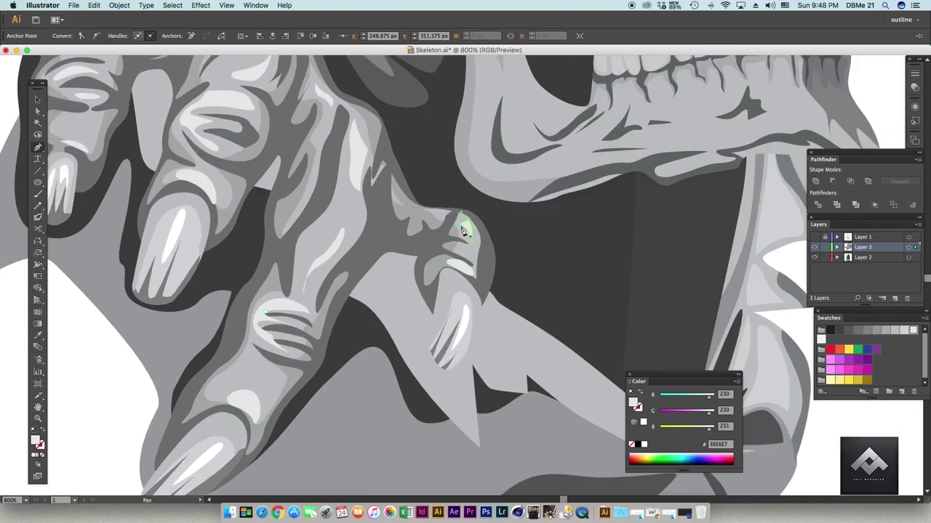
pyautogui.scroll(3, 462, 231)
pyautogui.scroll(1, 313, 182)
pyautogui.hscroll(-5, 322, 198)
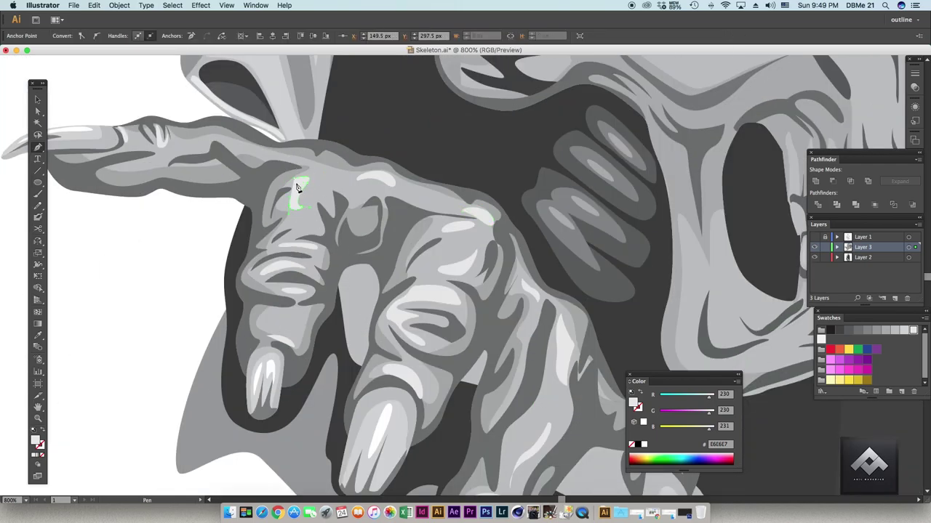
pyautogui.scroll(2, 297, 188)
pyautogui.keyDown('alt'); pyautogui.scroll(-2, 201, 257); pyautogui.keyUp('alt')
# - Give the lower torn paper flap a sampled mid-grey fill
pyautogui.press('a')
pyautogui.click(414, 402)
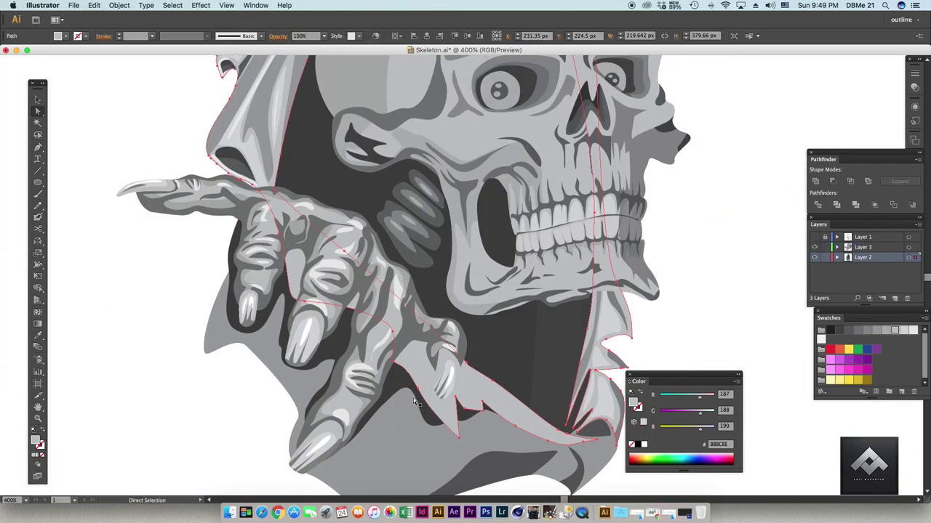
pyautogui.press('p')
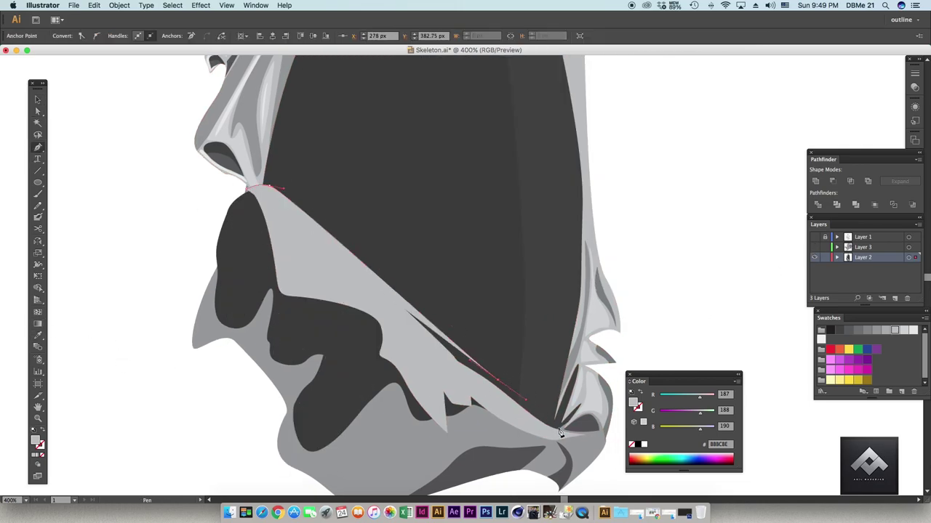
pyautogui.press('a')
pyautogui.click(557, 429)
pyautogui.click(815, 247)
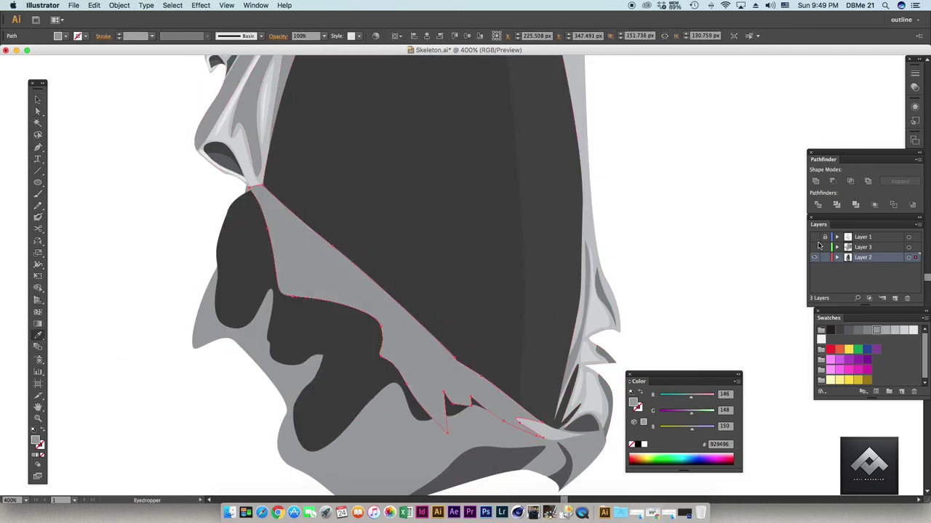
# - Select the dark shadow around the hand, then the dark hood path inside the tear
pyautogui.click(240, 320)
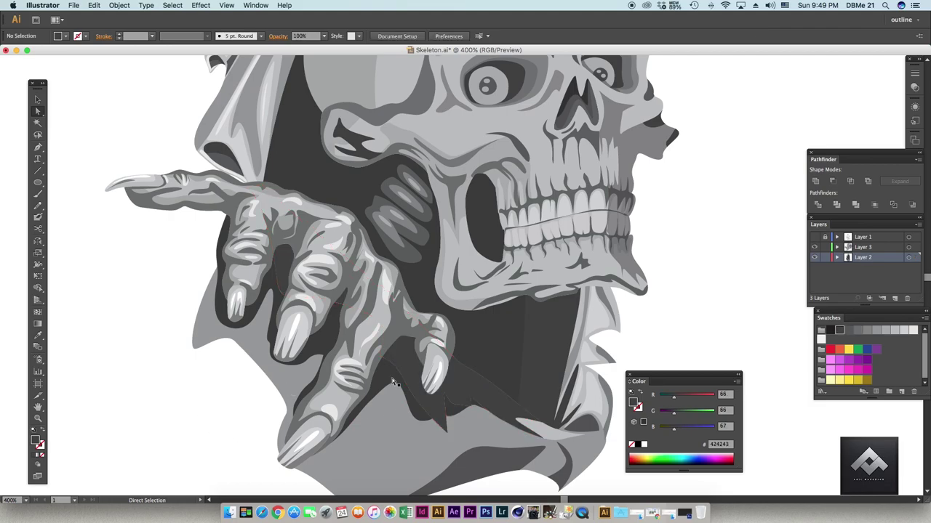
pyautogui.scroll(-5, 122, 352)
pyautogui.scroll(-5, 565, 339)
pyautogui.scroll(10, 357, 259)
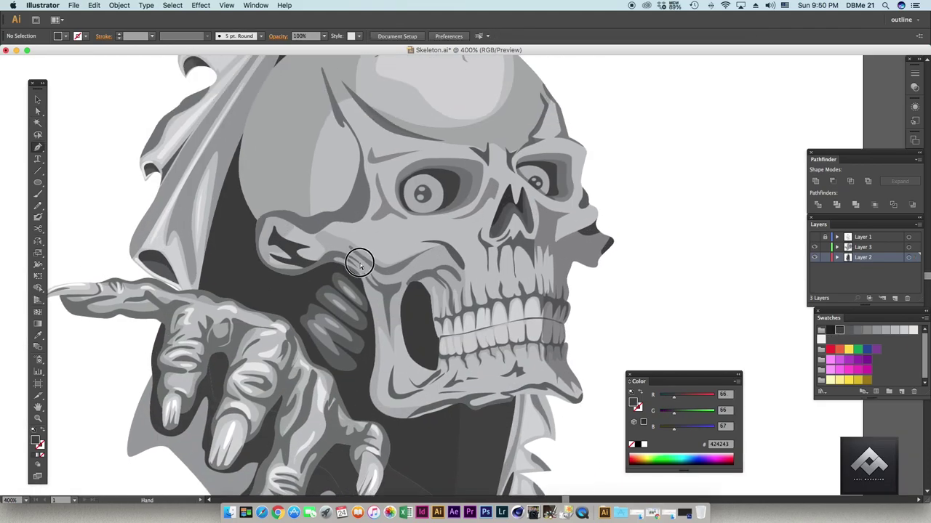
pyautogui.scroll(5, 347, 272)
pyautogui.scroll(5, 348, 279)
pyautogui.scroll(3, 385, 210)
pyautogui.press('a')
pyautogui.click(384, 211)
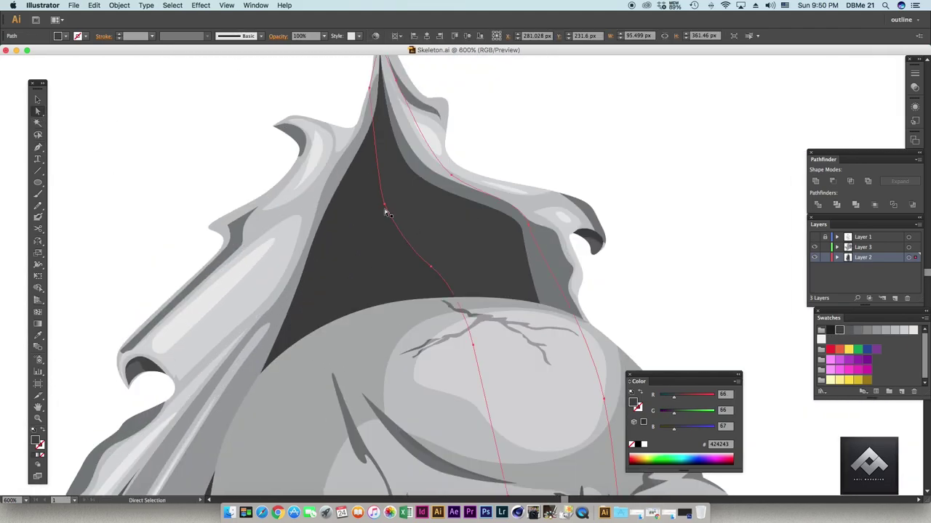
# - Bring the hood into view and select an anchor at the hood tip to reshape it
pyautogui.scroll(-3, 508, 254)
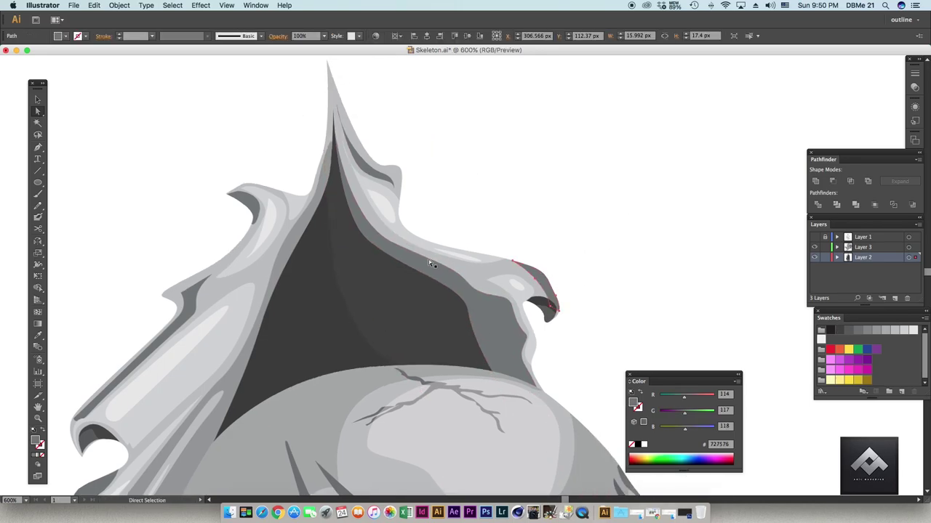
pyautogui.scroll(-3, 428, 259)
pyautogui.scroll(1, 410, 313)
pyautogui.moveTo(366, 167); pyautogui.dragTo(417, 294)
pyautogui.scroll(5, 416, 293)
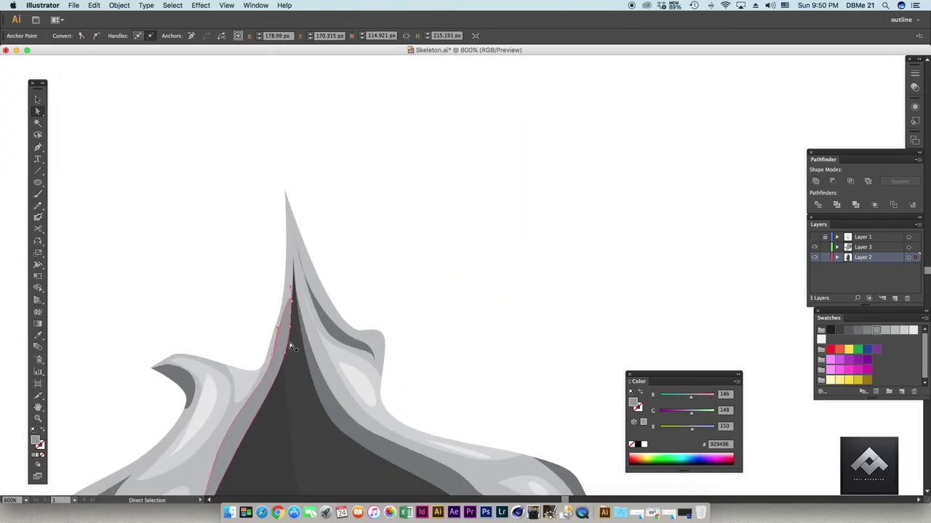
pyautogui.click(298, 250)
pyautogui.scroll(-3, 313, 299)
pyautogui.scroll(-2, 349, 210)
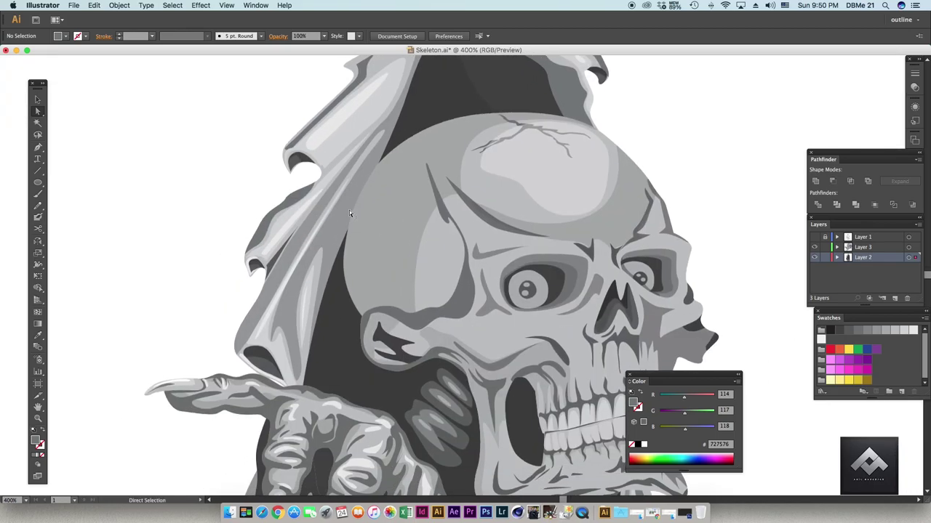
pyautogui.scroll(-1, 349, 210)
# - Pen-draw a crescent on the back of the cranium with reduced opacity and mid-grey fill
pyautogui.hscroll(3, 583, 210)
pyautogui.click(37, 146)
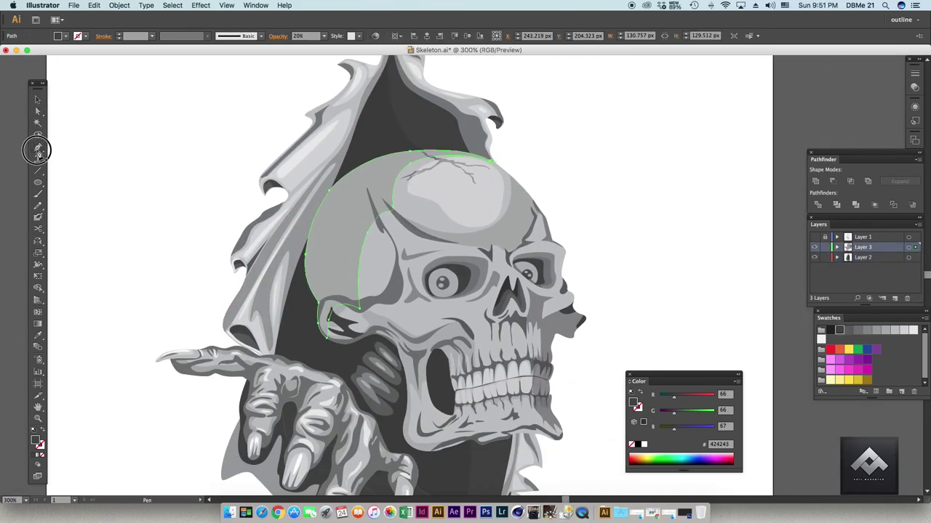
pyautogui.click(313, 312)
pyautogui.click(335, 300)
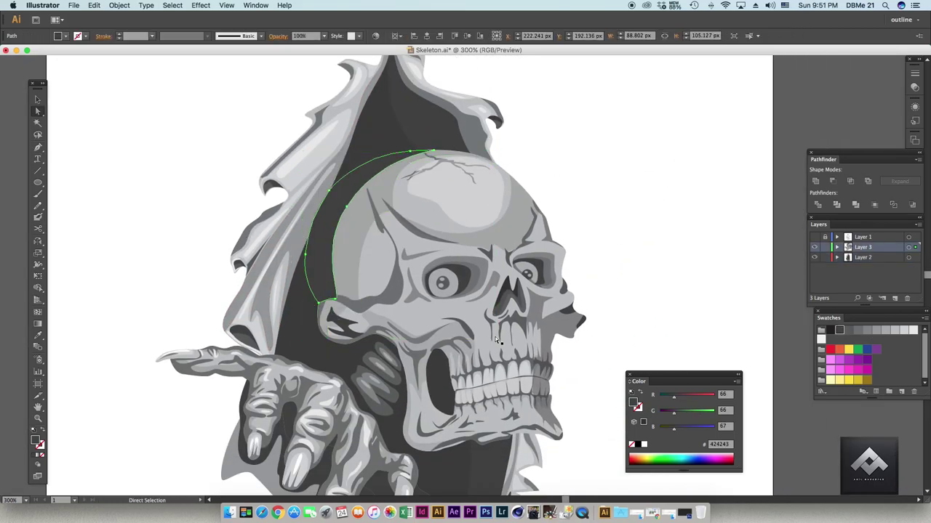
pyautogui.press('a')
pyautogui.click(324, 35)
pyautogui.click(336, 152)
pyautogui.click(866, 330)
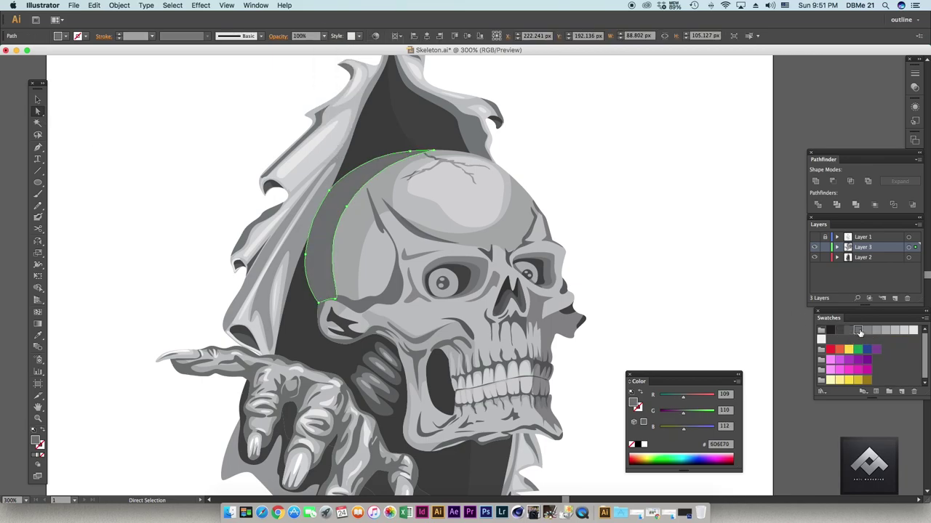
pyautogui.click(393, 290)
# - Join the two jaw paths into one closed shape and lower its opacity
pyautogui.scroll(-3, 436, 291)
pyautogui.hscroll(3, 437, 291)
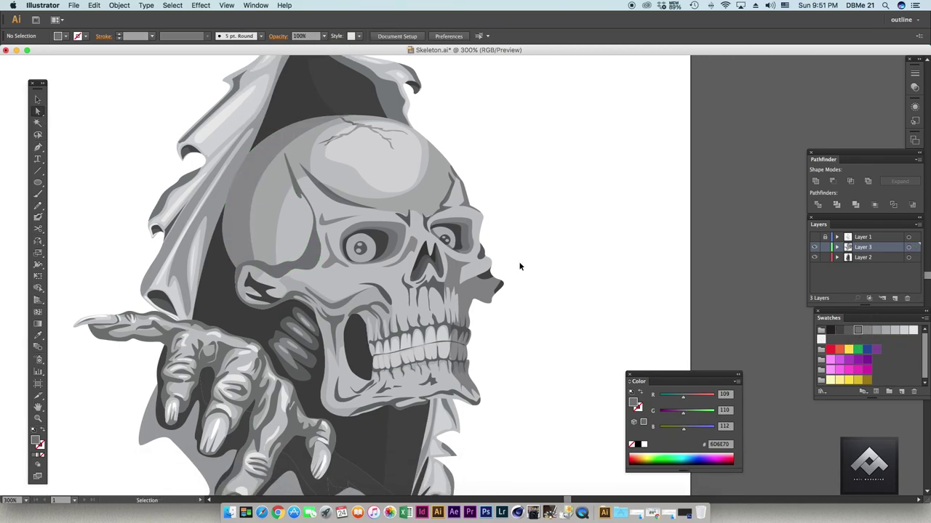
pyautogui.click(341, 342)
pyautogui.click(324, 36)
pyautogui.rightClick(388, 289)
pyautogui.click(404, 352)
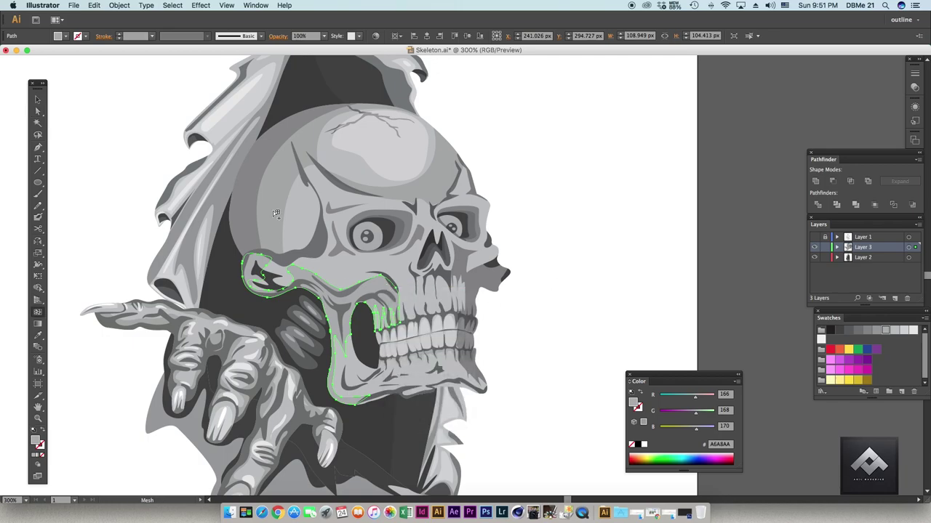
pyautogui.click(324, 35)
pyautogui.click(335, 153)
pyautogui.scroll(-2, 326, 218)
# - Zoom in and pen-draw a white temple highlight, undoing unwanted anchor points
pyautogui.click(279, 167)
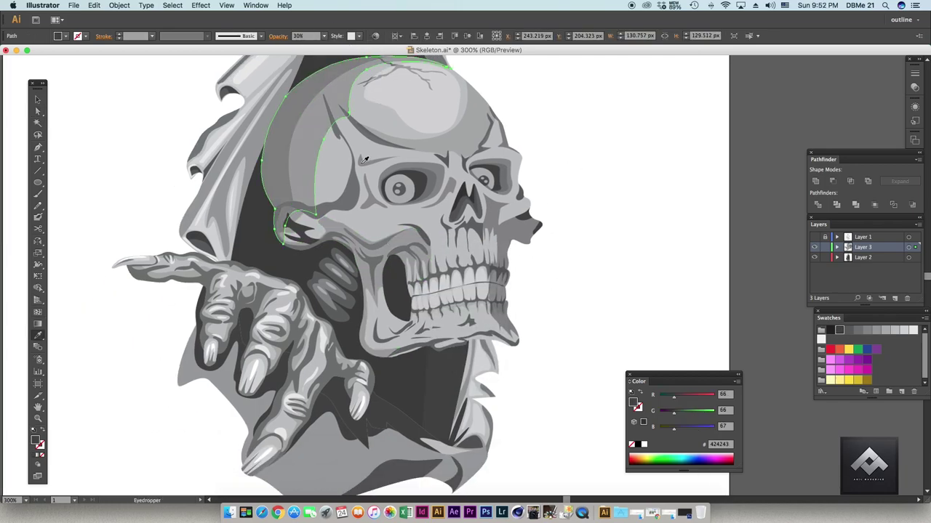
pyautogui.click(72, 104)
pyautogui.click(536, 212)
pyautogui.press('p')
pyautogui.click(348, 207)
pyautogui.moveTo(336, 251); pyautogui.dragTo(322, 262)
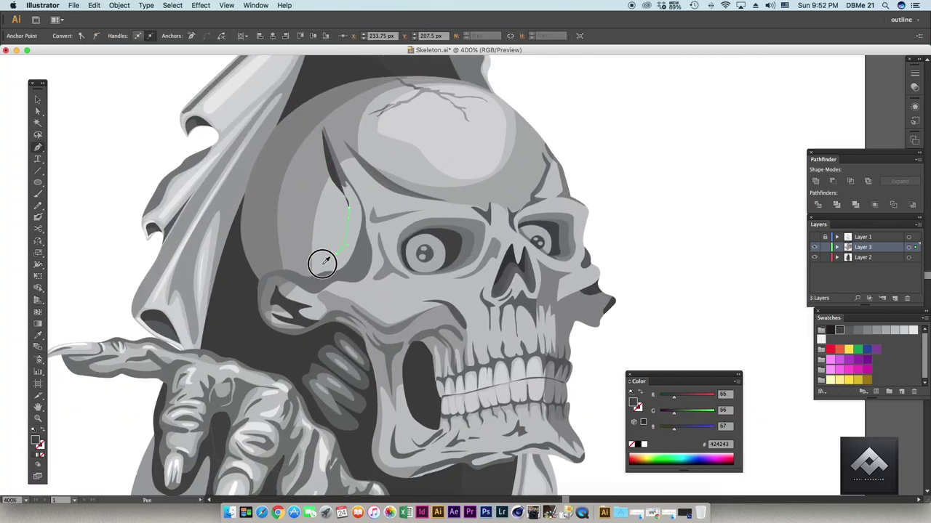
pyautogui.press('super+equal')
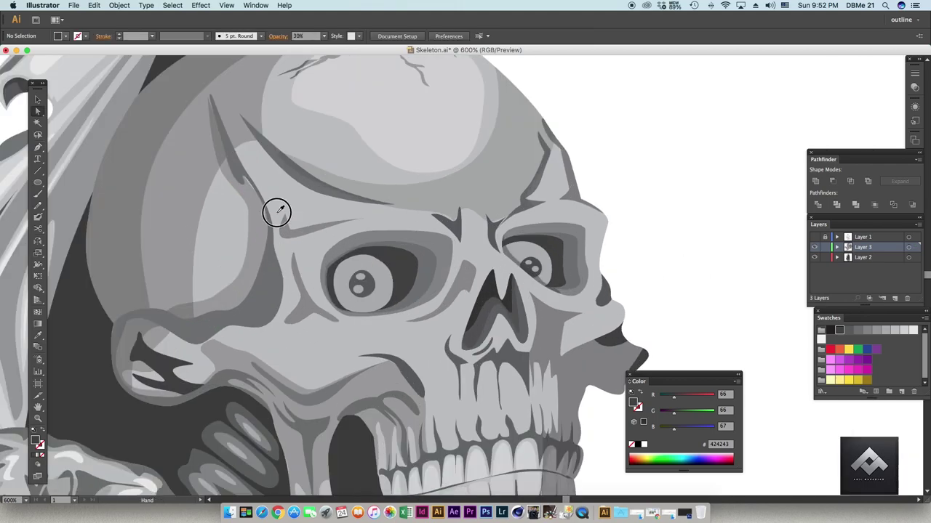
pyautogui.press('super+z')
pyautogui.press('super+z')
pyautogui.press('super+z')
pyautogui.press('super+z')
pyautogui.press('super+z')
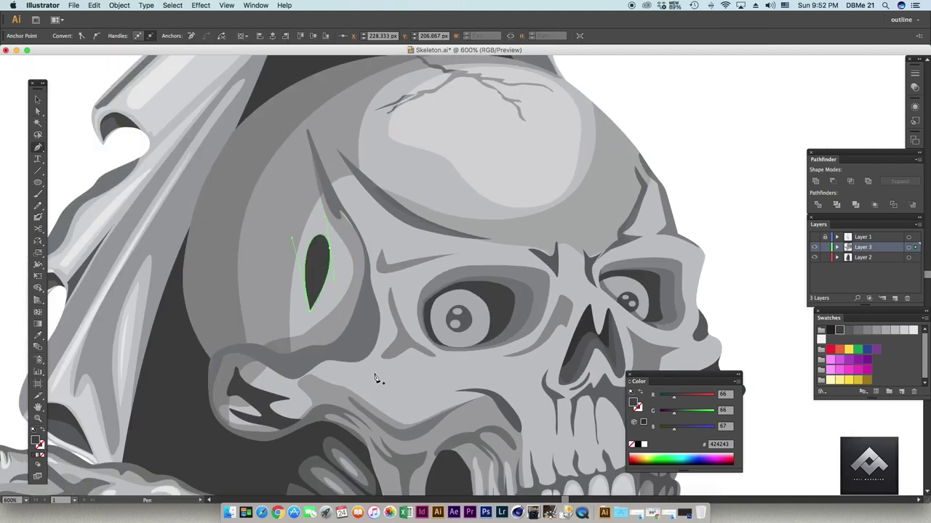
pyautogui.press('super+z')
pyautogui.press('super+z')
# - Pen-draw a highlight curve along the right brow ridge
pyautogui.press('p')
pyautogui.press('shift+super+z')
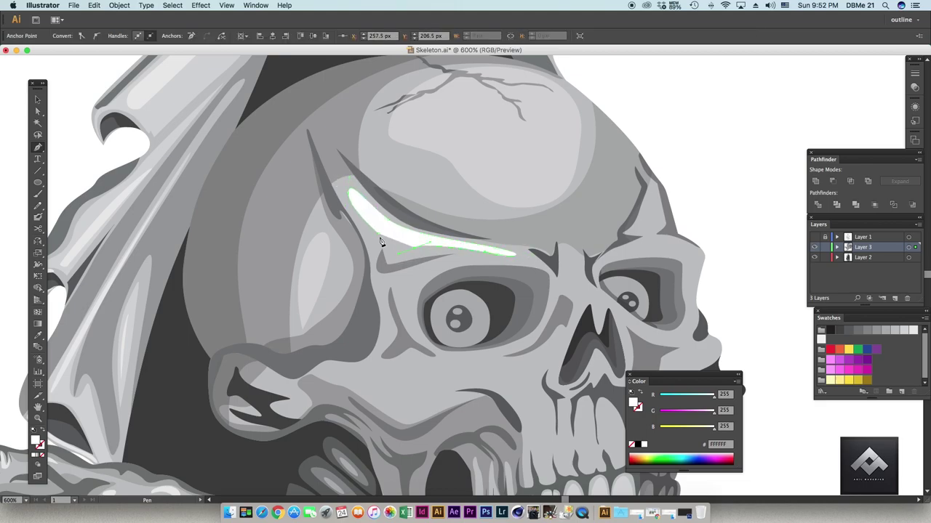
pyautogui.hscroll(3, 379, 239)
pyautogui.moveTo(593, 151); pyautogui.dragTo(576, 250)
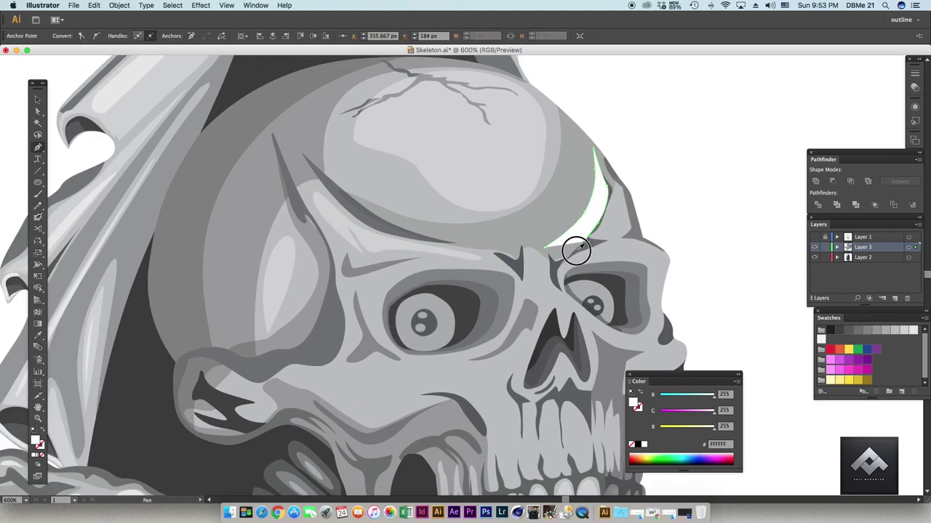
pyautogui.press('super+minus')
pyautogui.scroll(3, 466, 276)
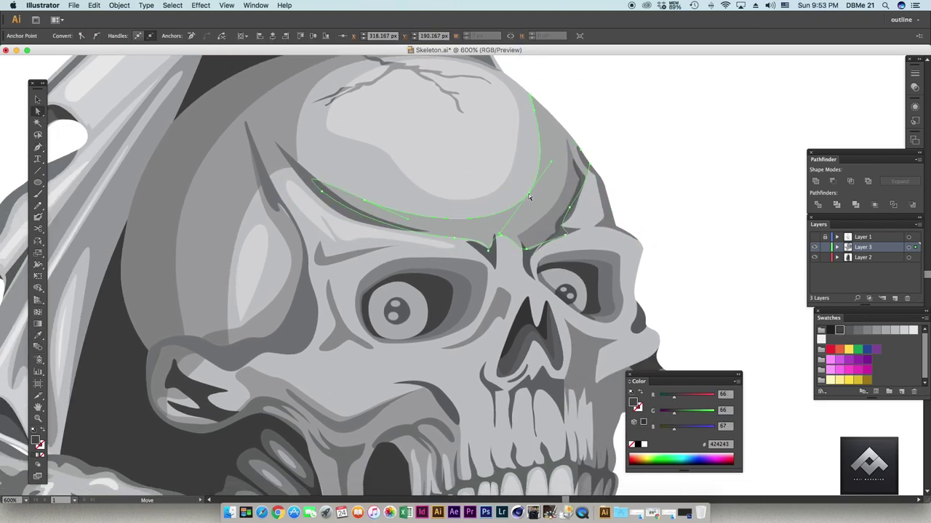
pyautogui.keyDown('super'); pyautogui.click(623, 210); pyautogui.keyUp('super')
pyautogui.hscroll(2, 553, 196)
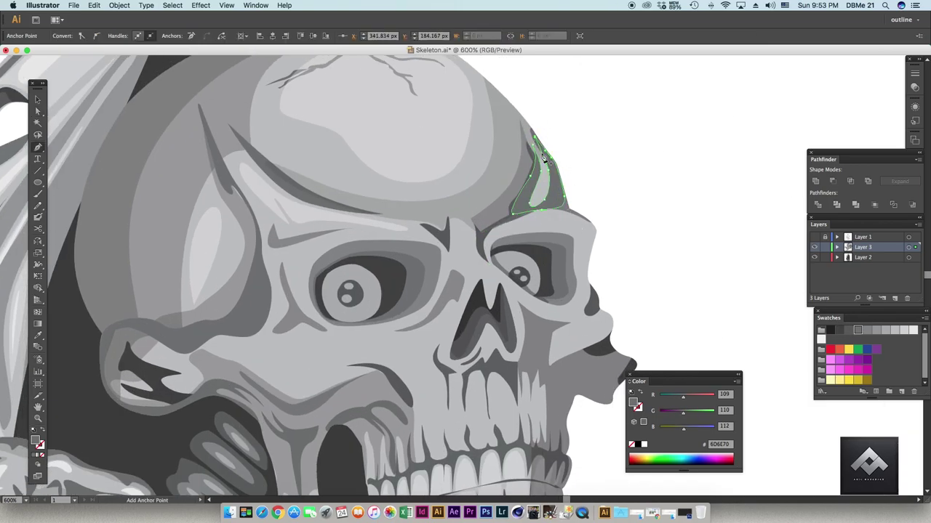
# - Fill the right brow shape white and set the eye highlight to 30% opacity
pyautogui.press('u')
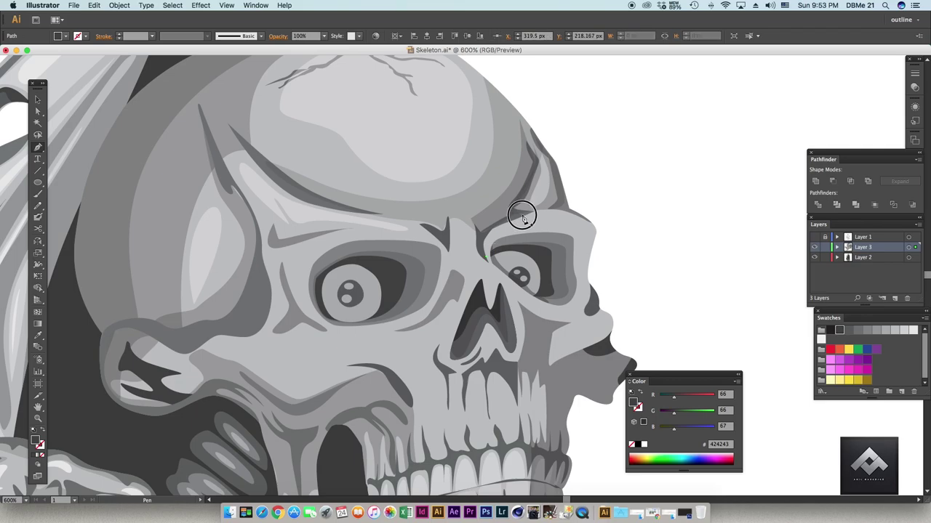
pyautogui.keyDown('super'); pyautogui.click(522, 216); pyautogui.keyUp('super')
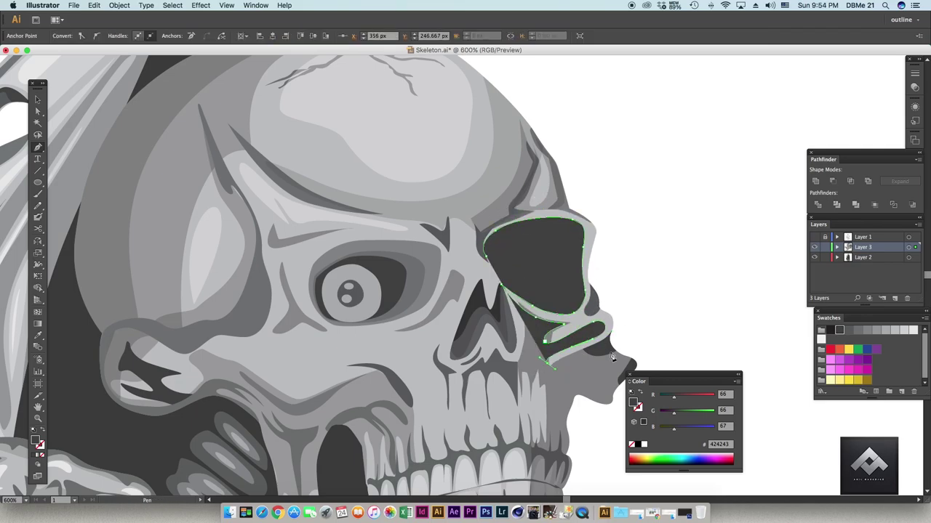
pyautogui.hscroll(-3, 601, 212)
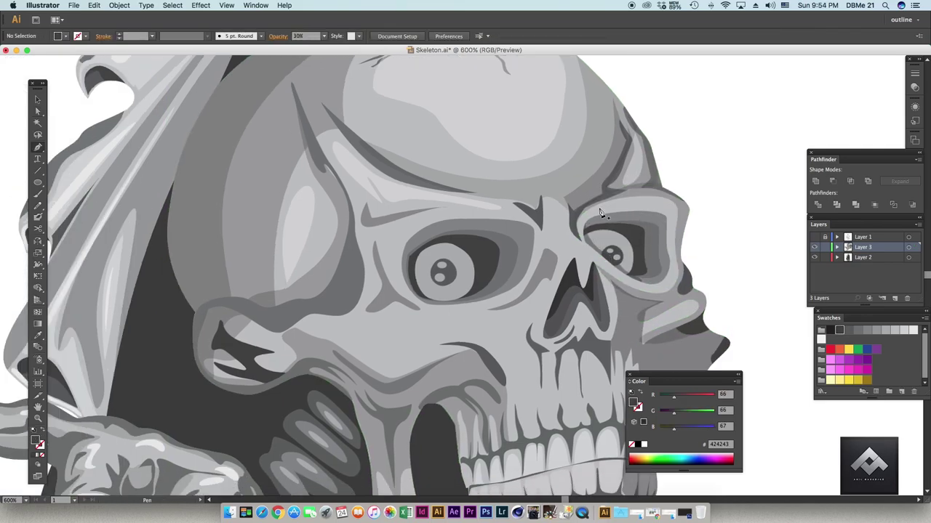
pyautogui.keyDown('super'); pyautogui.click(600, 213); pyautogui.keyUp('super')
pyautogui.hscroll(3, 600, 213)
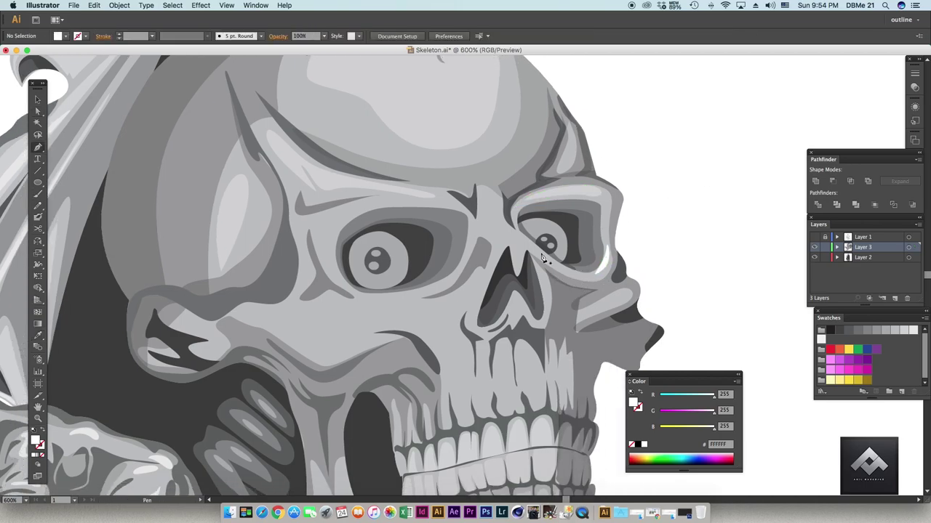
pyautogui.scroll(2, 554, 287)
pyautogui.keyDown('super'); pyautogui.click(609, 286); pyautogui.keyUp('super')
pyautogui.press('i')
pyautogui.click(328, 37)
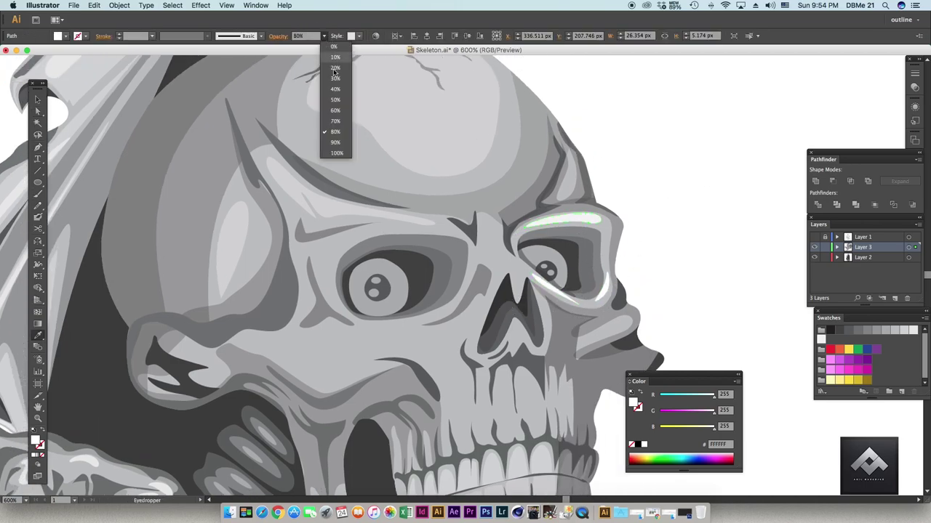
pyautogui.click(336, 151)
# - Select the brow highlight path and start another highlight shape on the near brow
pyautogui.press('a')
pyautogui.click(602, 221)
pyautogui.hscroll(-3, 602, 221)
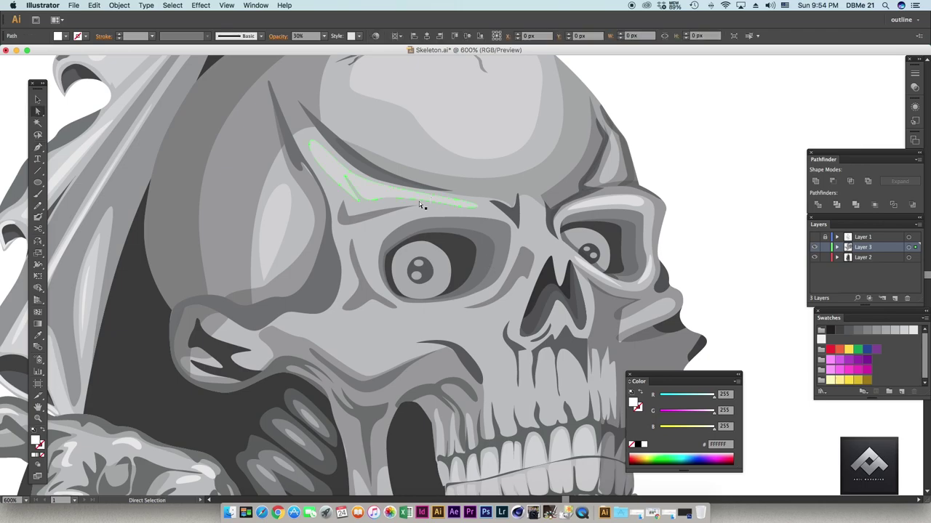
pyautogui.scroll(2, 436, 233)
pyautogui.press('p')
pyautogui.click(500, 226)
pyautogui.hscroll(-2, 538, 255)
pyautogui.scroll(-1, 538, 255)
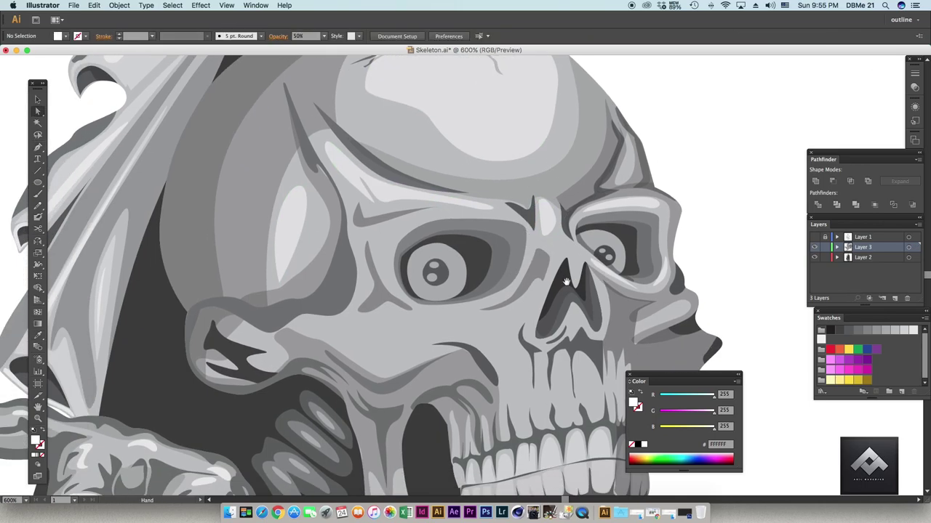
# - Draw a dark grey shadow shape around the left eye socket, placed behind the eye artwork
pyautogui.moveTo(424, 316); pyautogui.dragTo(460, 233)
pyautogui.hotkey('ctrl', 'shift', '[')
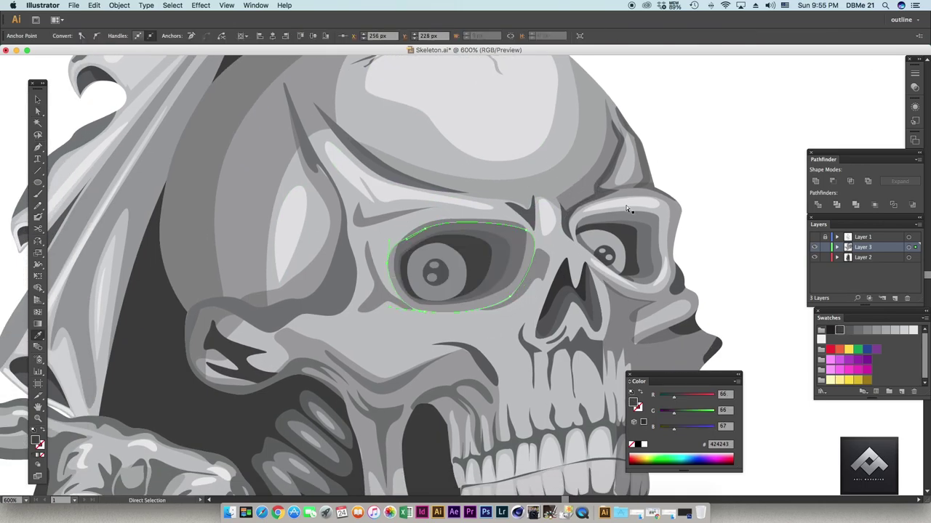
pyautogui.press('v')
pyautogui.click(434, 272)
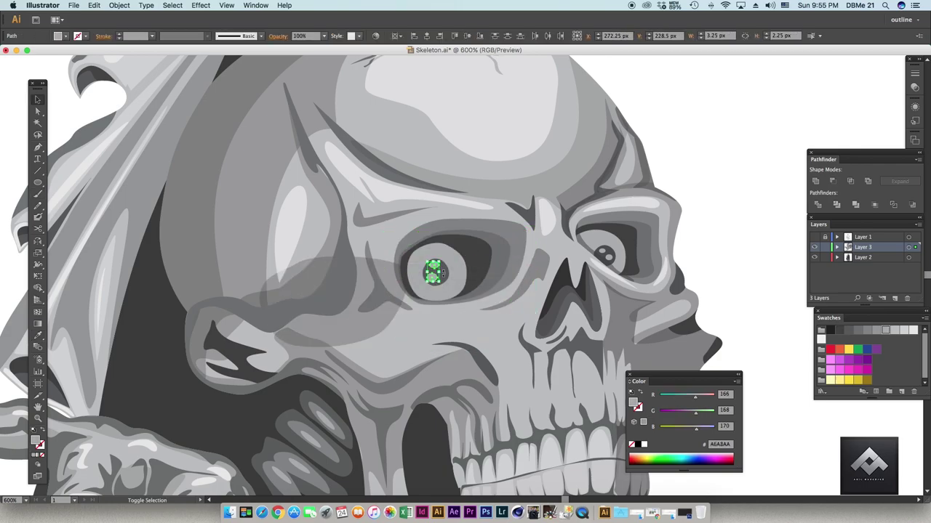
pyautogui.click(482, 269)
pyautogui.press('i')
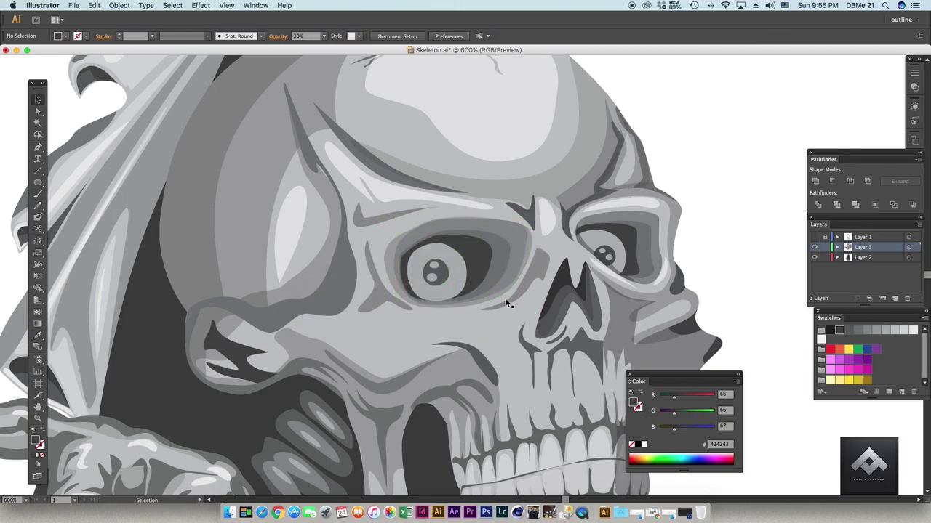
pyautogui.click(434, 266)
# - Zoom in and select the grey circles of both eyes, focusing on the right eye
pyautogui.hotkey('ctrl', '=')
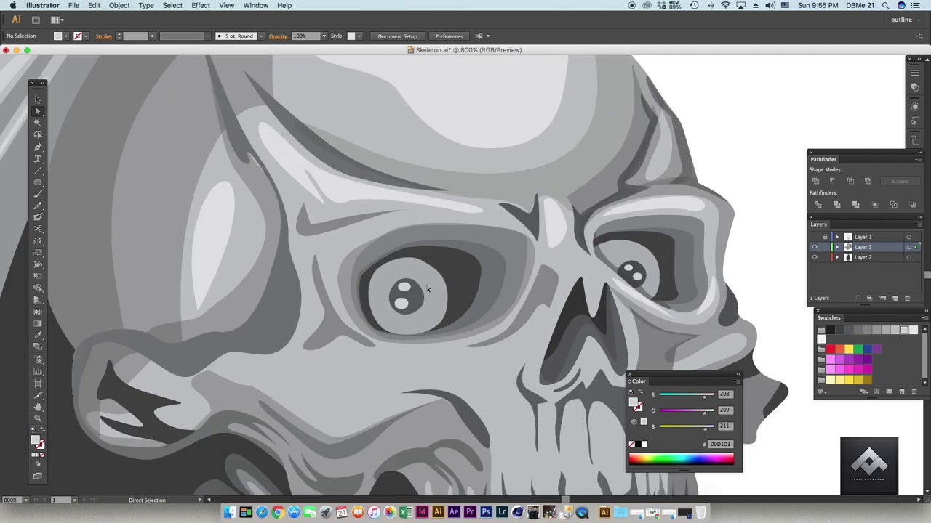
pyautogui.press('v')
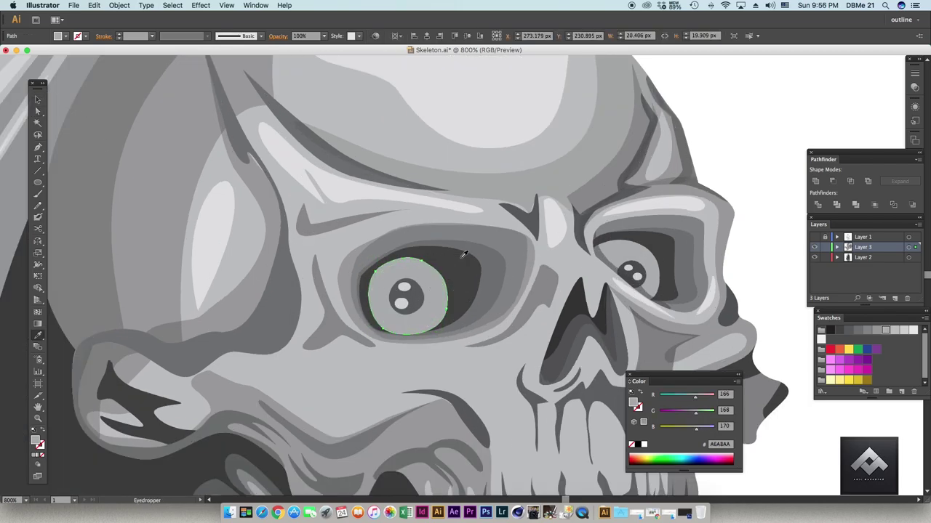
pyautogui.hscroll(3, 369, 287)
pyautogui.press('v')
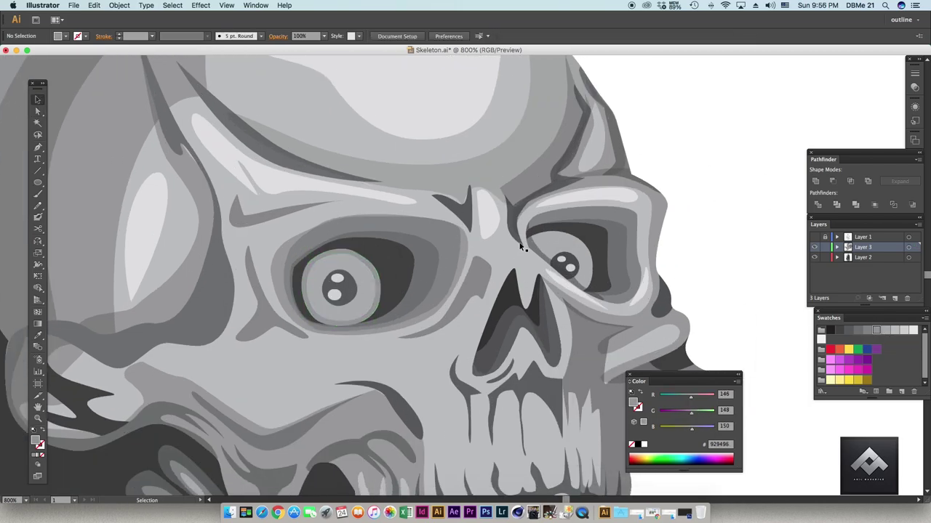
pyautogui.click(575, 251)
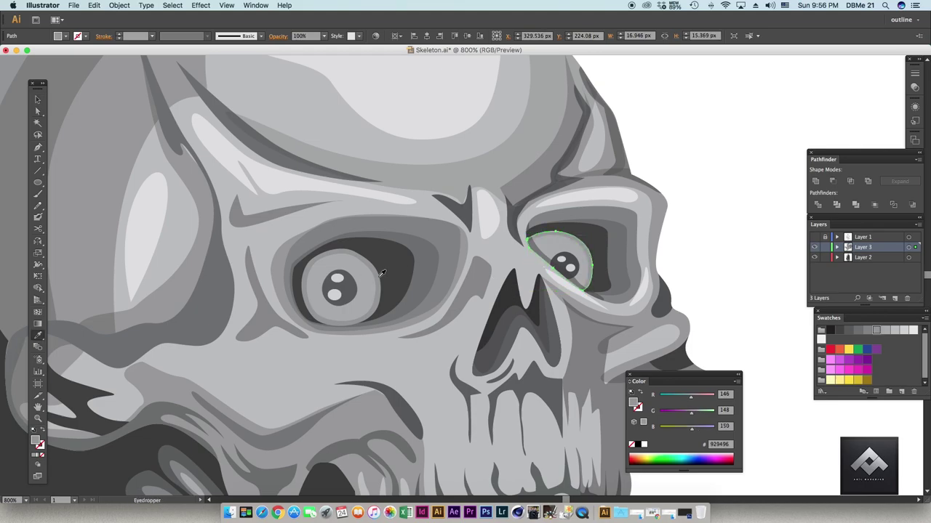
pyautogui.hotkey('ctrl', '0')
# - Draw a curved eyelid shadow path over the top and right side of the right eye
pyautogui.press('p')
pyautogui.click(436, 243)
pyautogui.moveTo(590, 224); pyautogui.dragTo(587, 256)
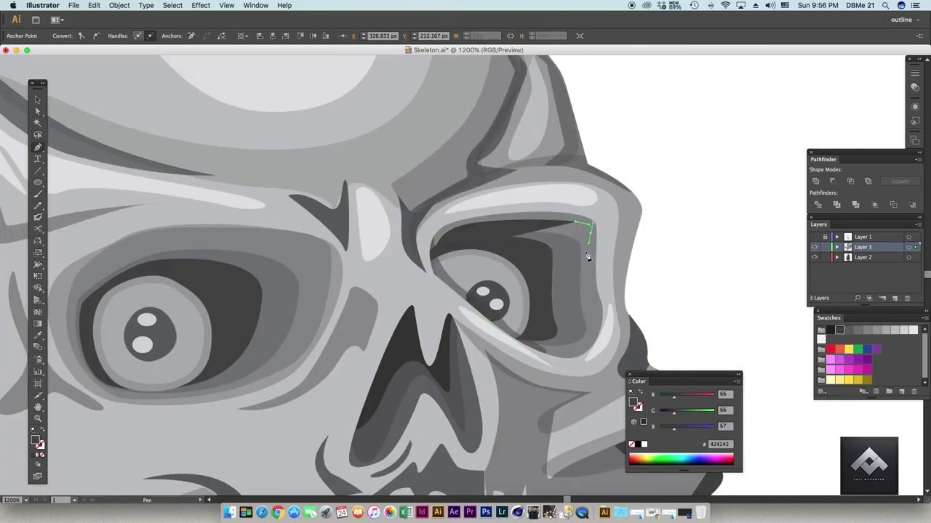
pyautogui.click(593, 341)
pyautogui.press('v')
pyautogui.hotkey('ctrl', 'shift', 'a')
pyautogui.hotkey('ctrl', '-')
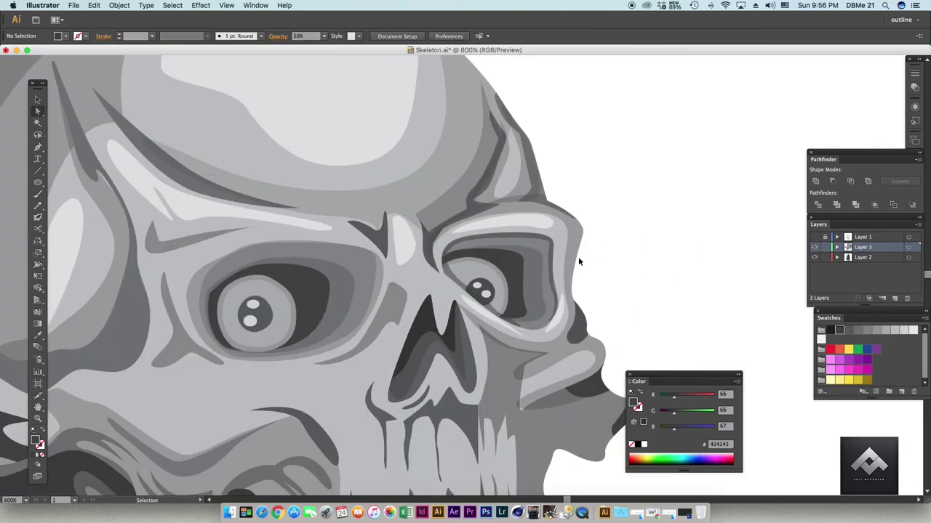
pyautogui.hotkey('ctrl', '+')
# - Reshape the eyelid shadow's left corner and check the dark ring around the left eye
pyautogui.hotkey('shift', 'c')
pyautogui.moveTo(424, 274); pyautogui.dragTo(433, 257)
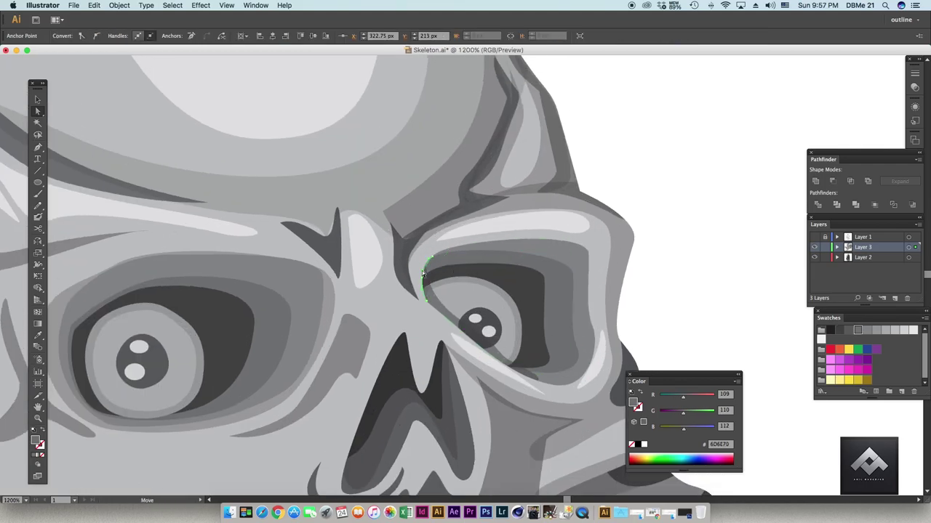
pyautogui.press('v')
pyautogui.hotkey('ctrl', '-')
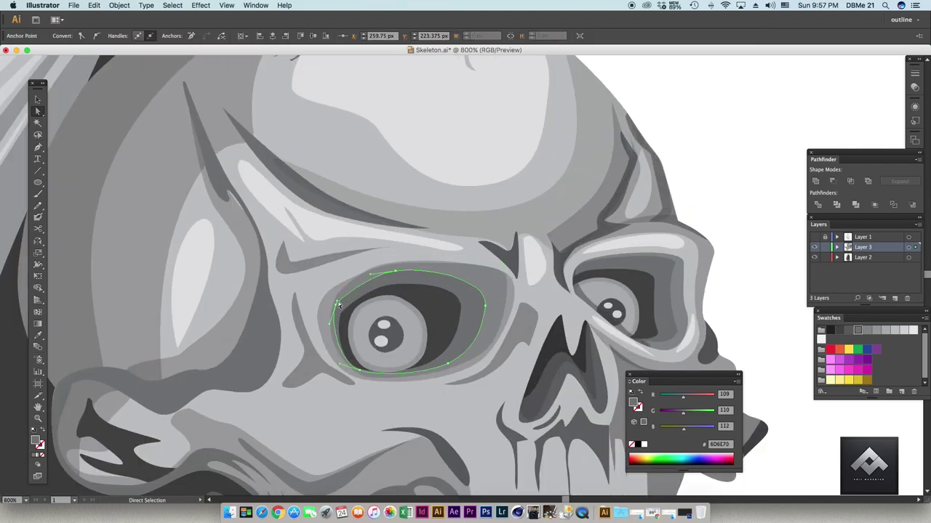
pyautogui.hotkey('ctrl', 'shift', 'a')
pyautogui.click(479, 362)
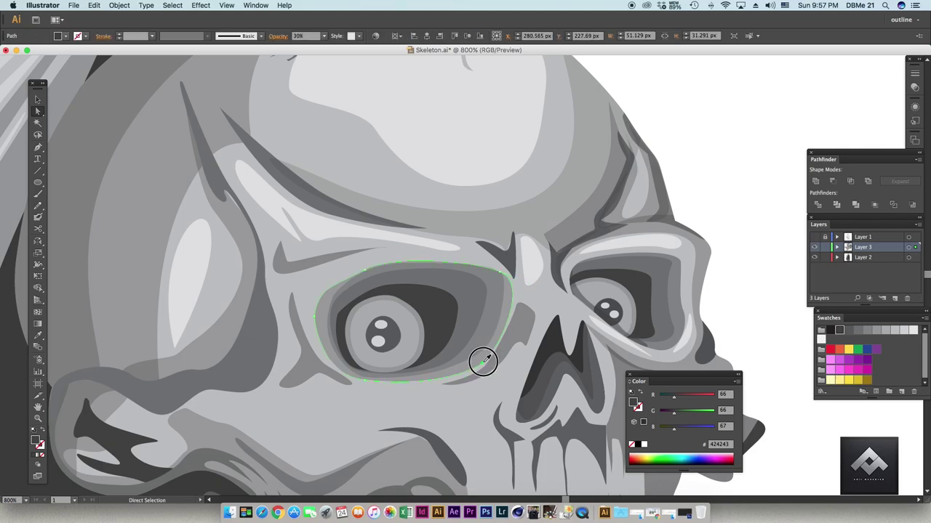
pyautogui.hotkey('ctrl', 'shift', 'a')
# - Close the brow shape above the left eye and add a white highlight beneath it
pyautogui.scroll(-2, 478, 306)
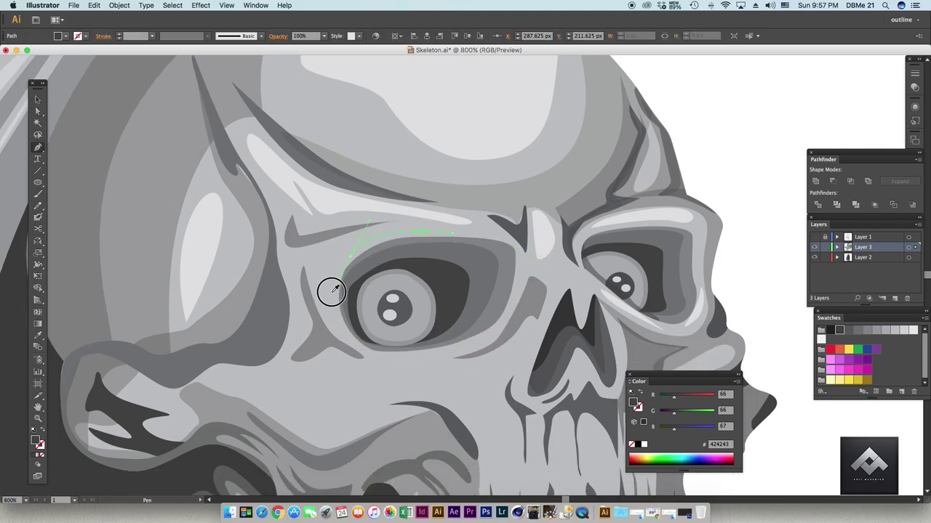
pyautogui.click(331, 251)
pyautogui.click(492, 341)
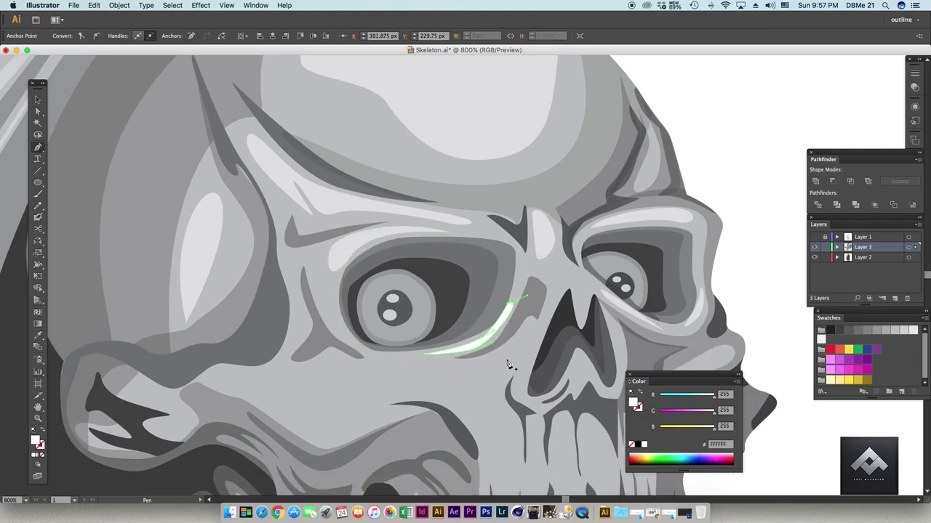
pyautogui.press('p')
pyautogui.scroll(-3, 566, 295)
pyautogui.scroll(-2, 461, 307)
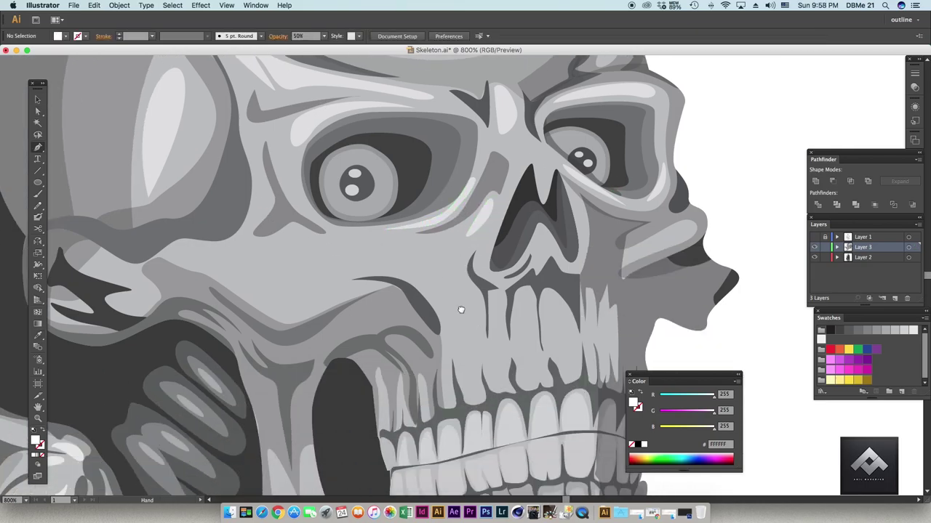
# - Add thin white highlight shapes on the upper teeth
pyautogui.click(469, 367)
pyautogui.scroll(-2, 472, 372)
pyautogui.hscroll(1, 471, 372)
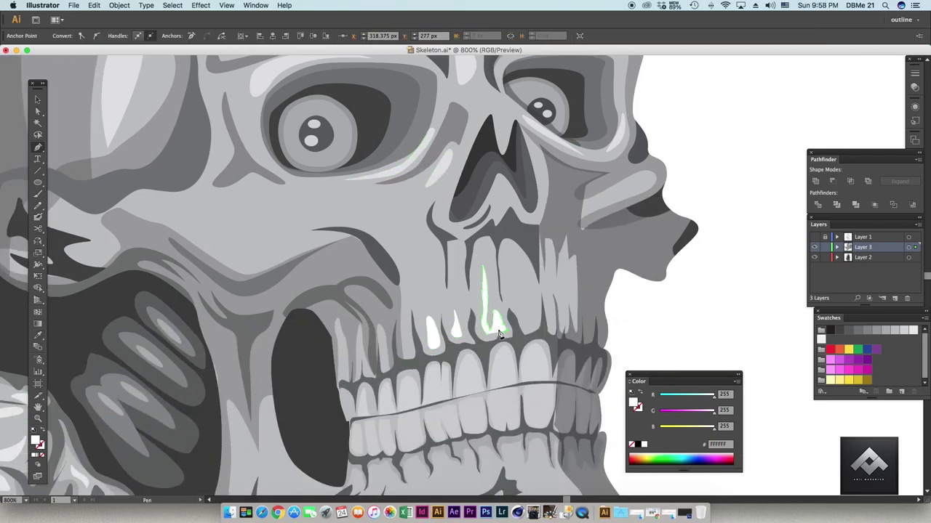
pyautogui.press('i')
pyautogui.press('super+shift+a')
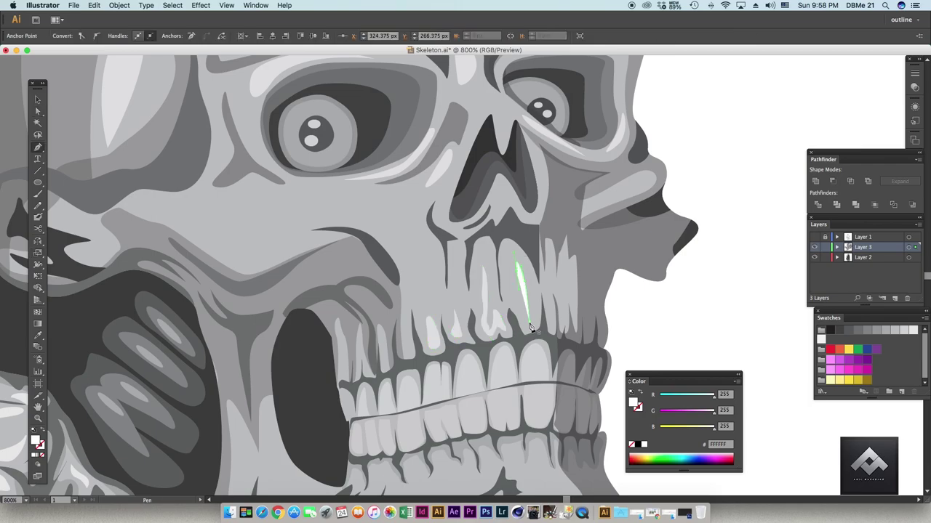
pyautogui.press('p')
pyautogui.press('p')
# - Draw a white crescent along the cheekbone plus a thin dark sliver beside it
pyautogui.press('super+minus')
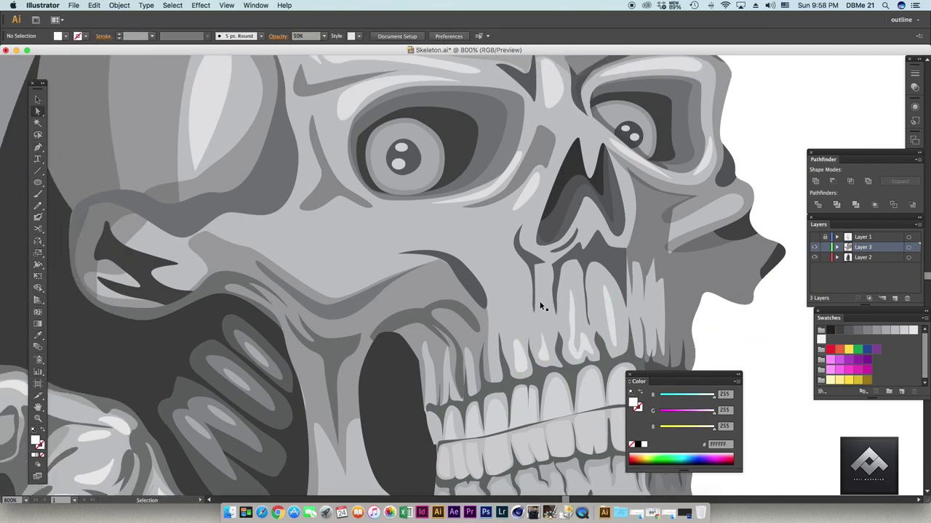
pyautogui.scroll(2, 465, 277)
pyautogui.hscroll(-1, 465, 277)
pyautogui.click(446, 255)
pyautogui.click(333, 275)
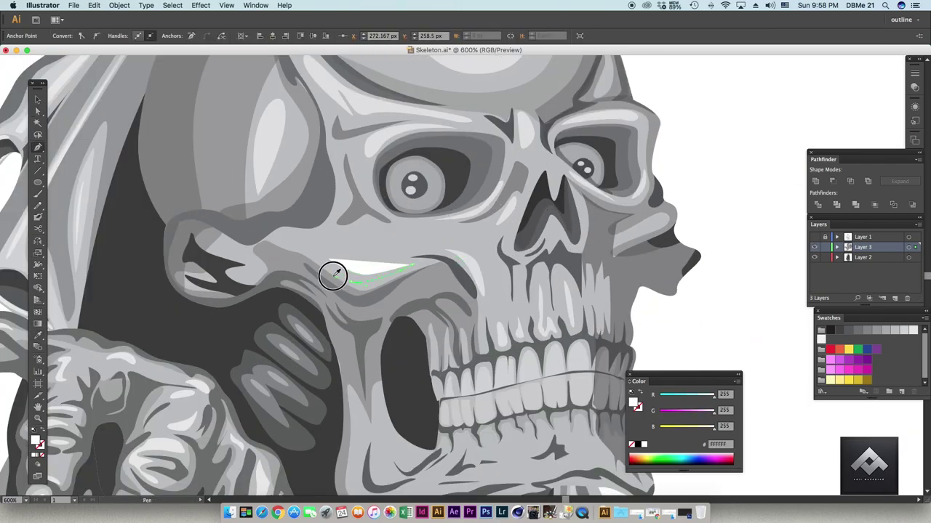
pyautogui.moveTo(654, 239); pyautogui.dragTo(619, 248)
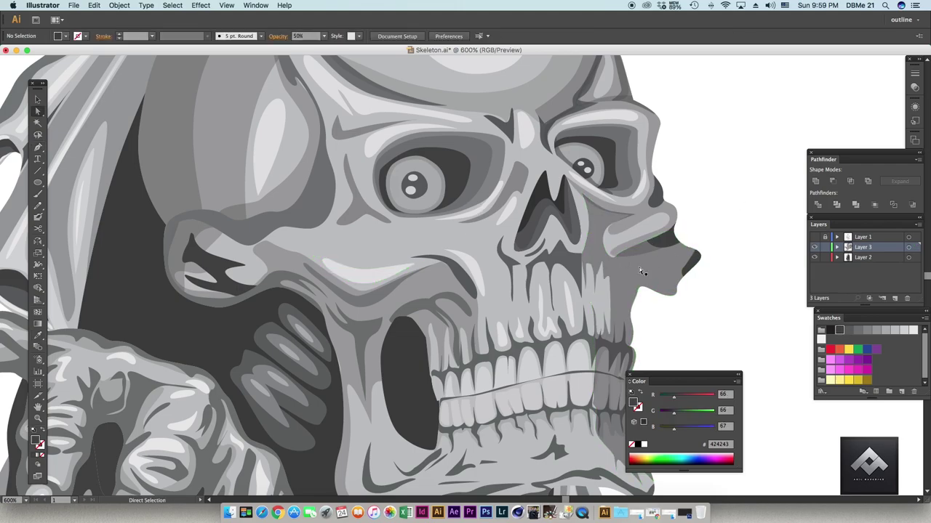
pyautogui.press('p')
pyautogui.click(716, 211)
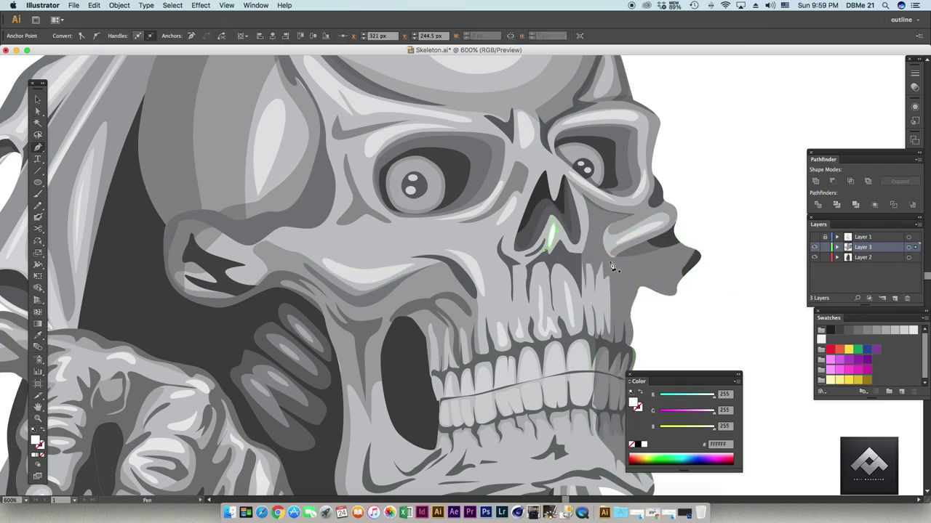
pyautogui.hscroll(-2, 600, 350)
# - Redraw the dark cheek hollow as a zigzag shape and match its grey to nearby artwork
pyautogui.click(289, 272)
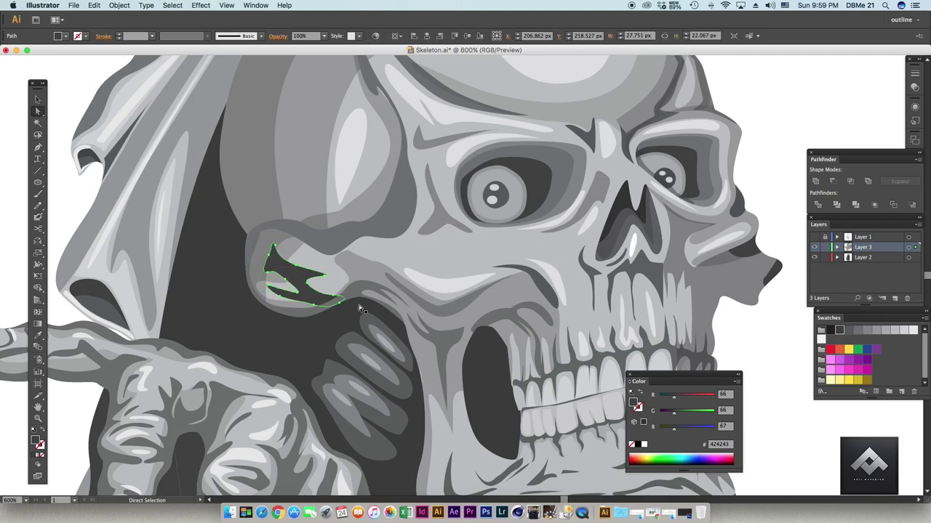
pyautogui.click(38, 146)
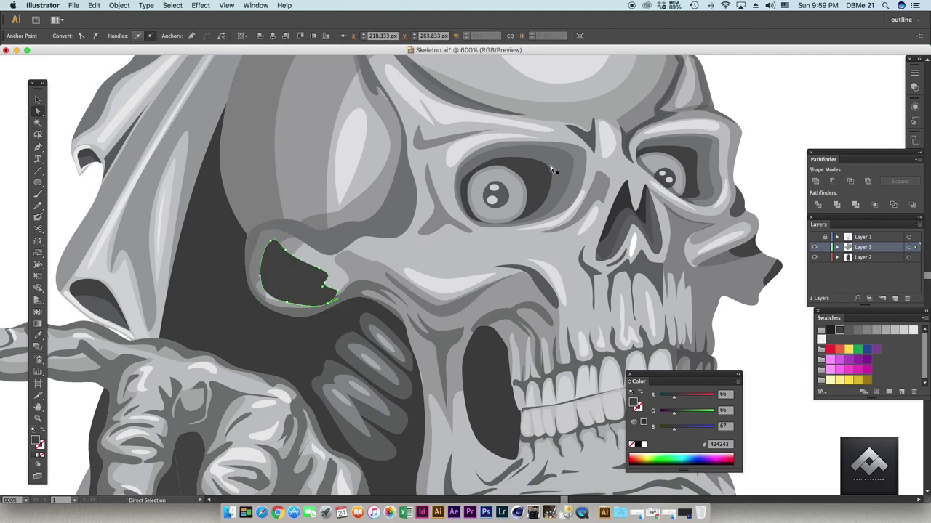
pyautogui.press('v')
pyautogui.click(269, 269)
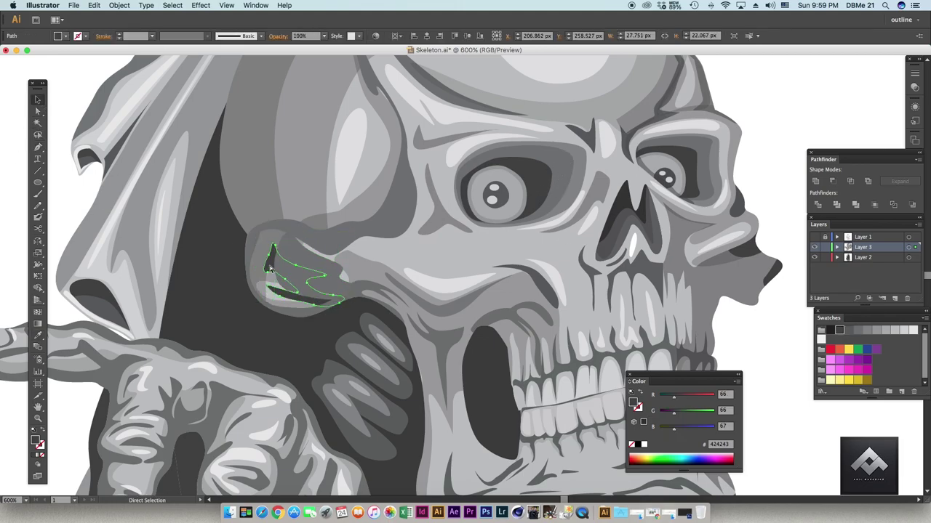
pyautogui.press('v')
pyautogui.click(313, 274)
pyautogui.click(313, 288)
pyautogui.press('i')
pyautogui.click(357, 291)
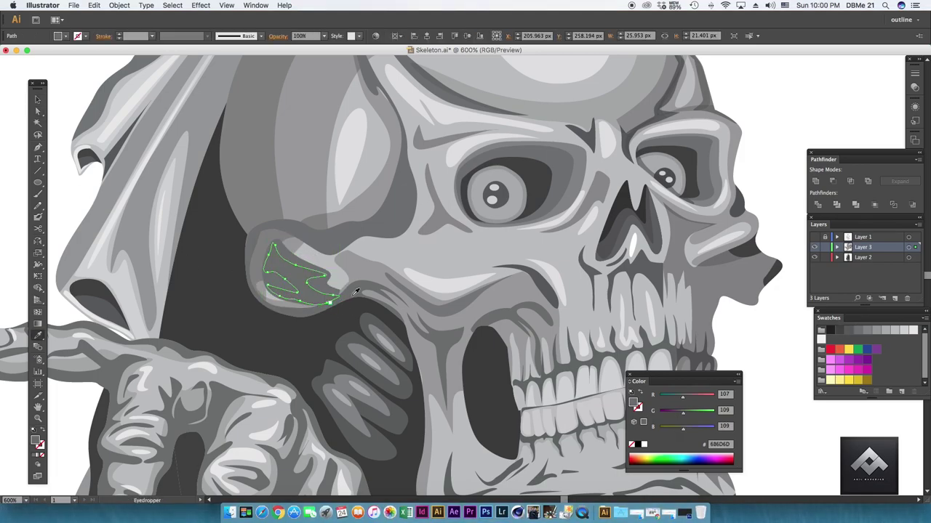
# - Draw a curved shadow shape down the jaw with a mid-grey fill
pyautogui.press('super+minus')
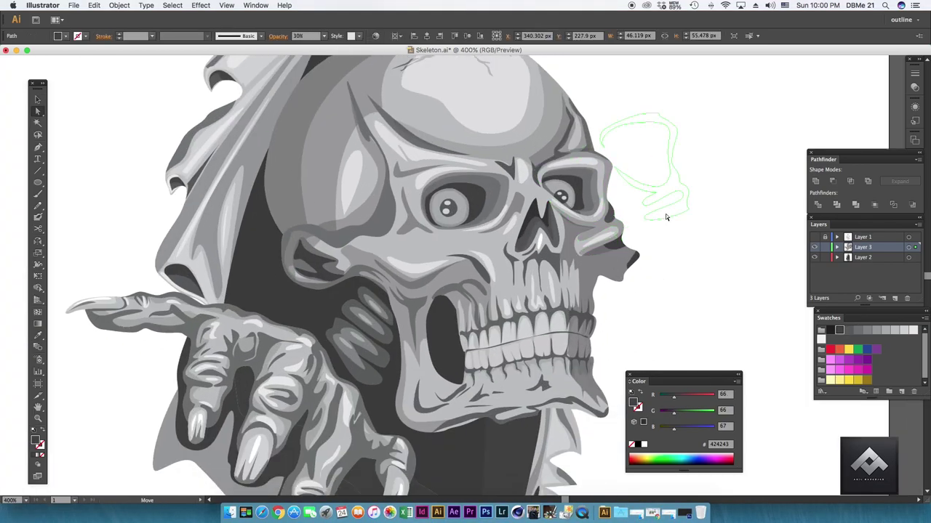
pyautogui.click(633, 267)
pyautogui.moveTo(584, 297); pyautogui.dragTo(584, 311)
pyautogui.click(631, 256)
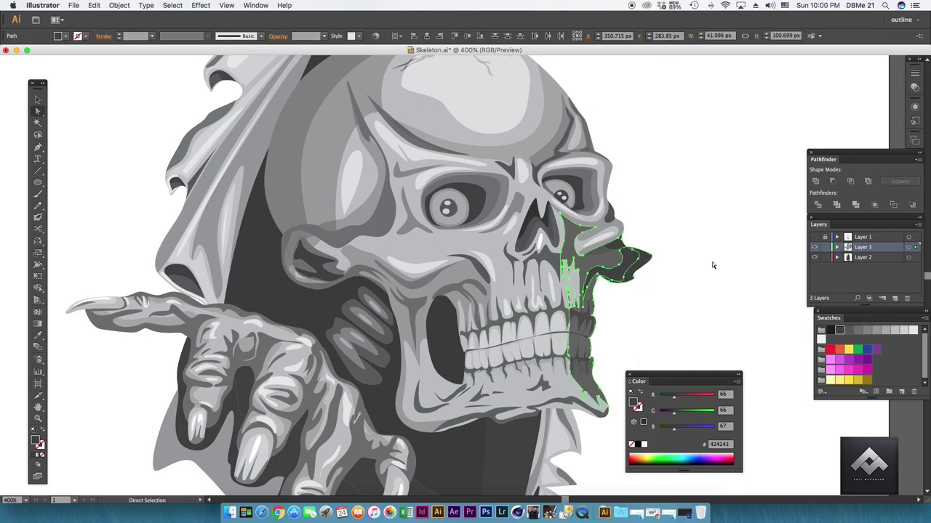
pyautogui.press('i')
pyautogui.click(499, 189)
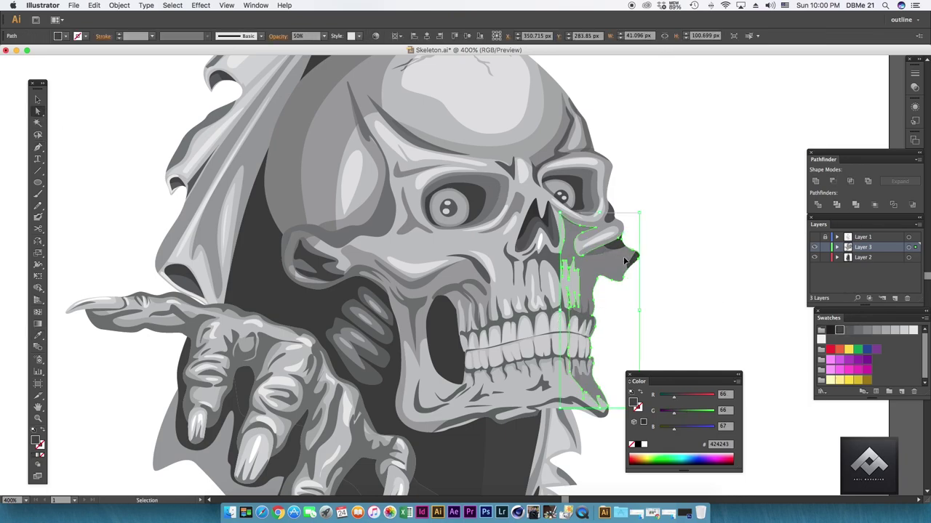
pyautogui.click(661, 293)
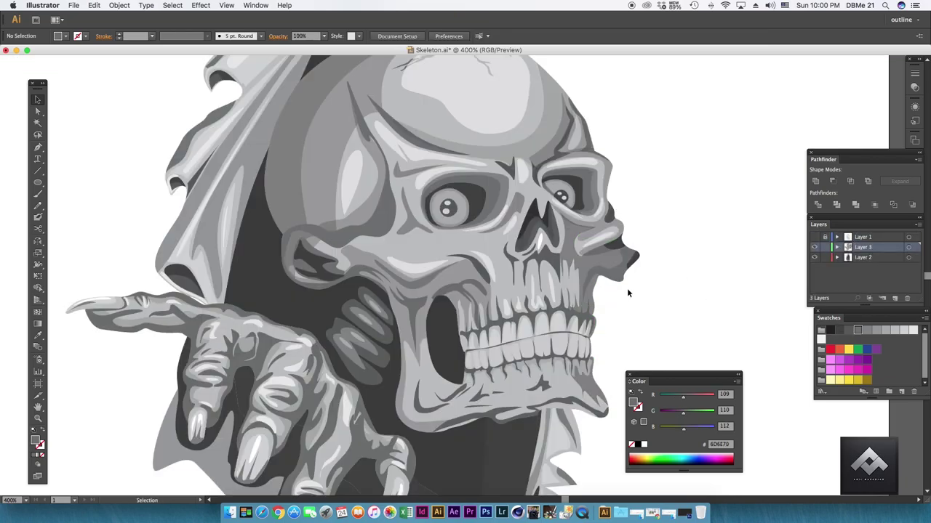
# - Inspect the shading path beside the nose and the eye-socket cheekbone shape up close
pyautogui.moveTo(627, 288); pyautogui.dragTo(587, 276)
pyautogui.press('a')
pyautogui.click(521, 252)
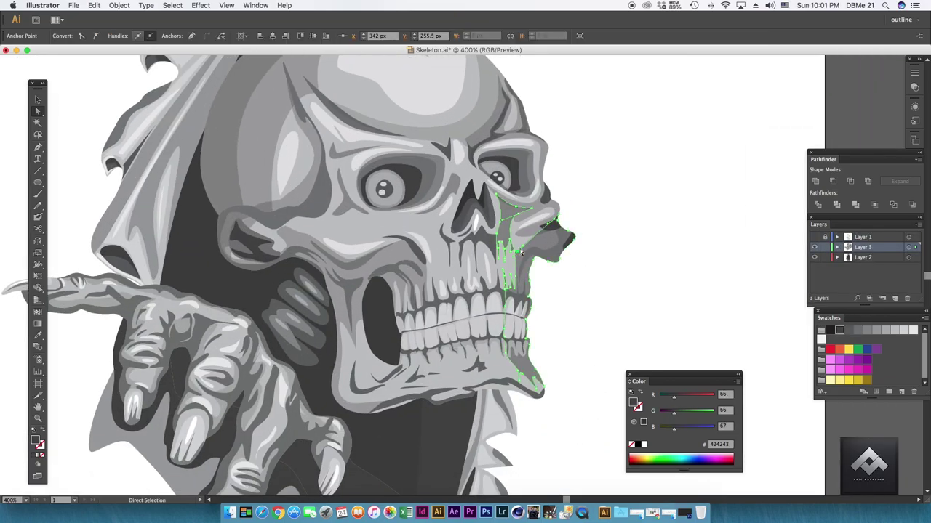
pyautogui.press('super+equal')
pyautogui.press('super+equal')
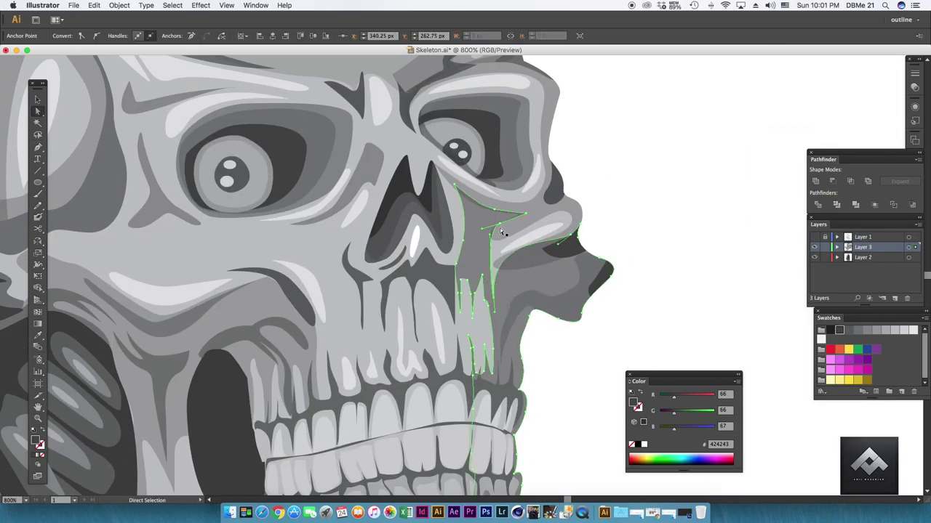
pyautogui.click(501, 256)
pyautogui.scroll(-3, 638, 280)
pyautogui.scroll(1, 544, 215)
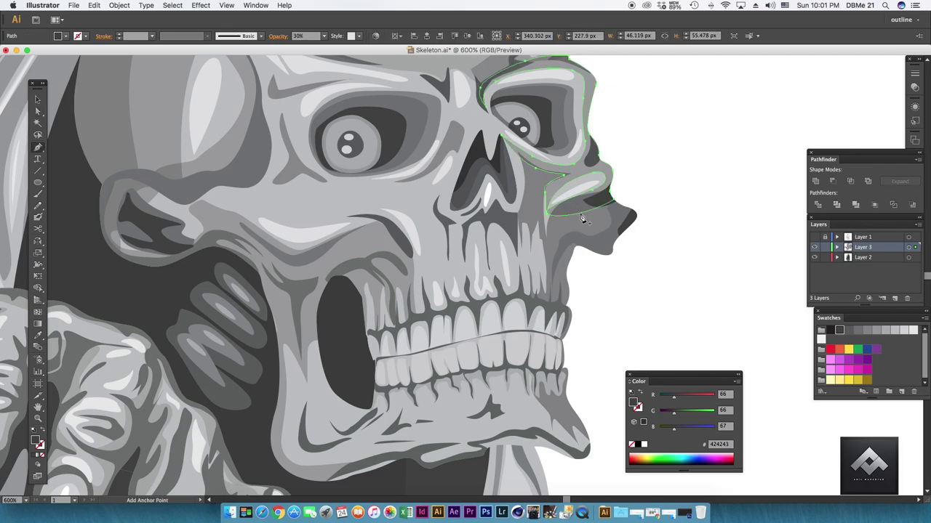
pyautogui.scroll(-5, 646, 309)
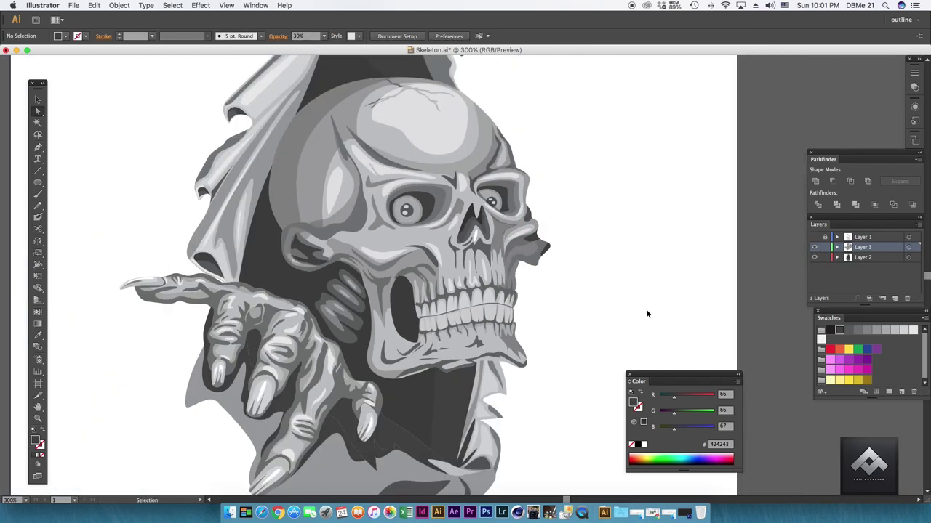
pyautogui.scroll(5, 437, 291)
# - Add white highlights along the lower jaw edge and a small one near the jaw tip
pyautogui.press('p')
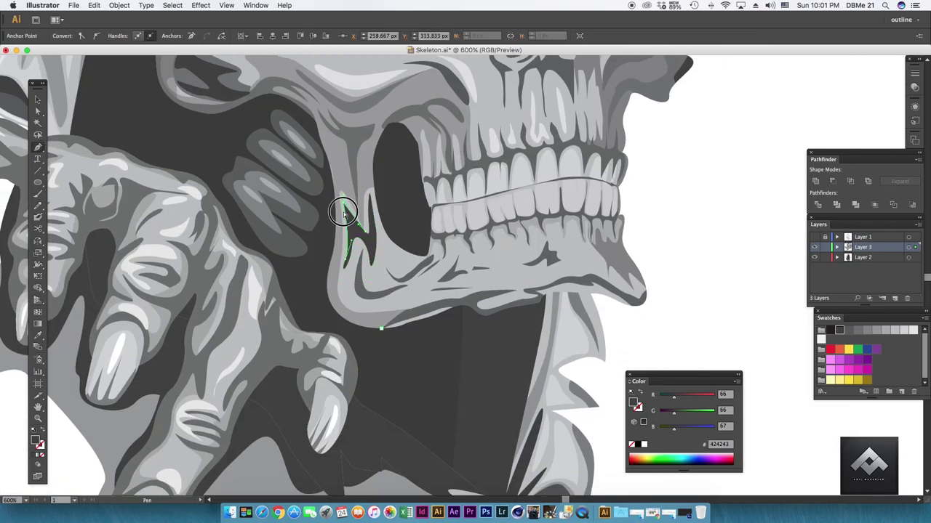
pyautogui.press('p')
pyautogui.click(489, 289)
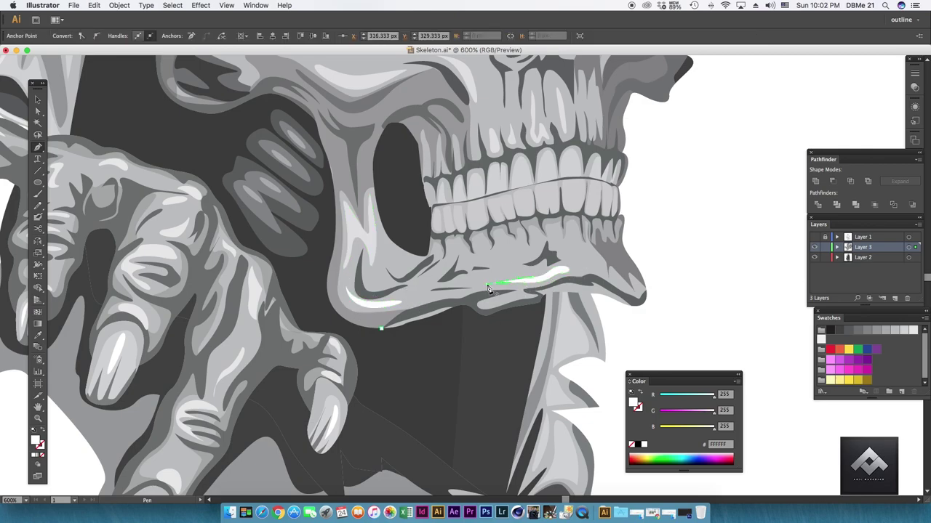
pyautogui.click(379, 309)
pyautogui.press('p')
pyautogui.click(615, 284)
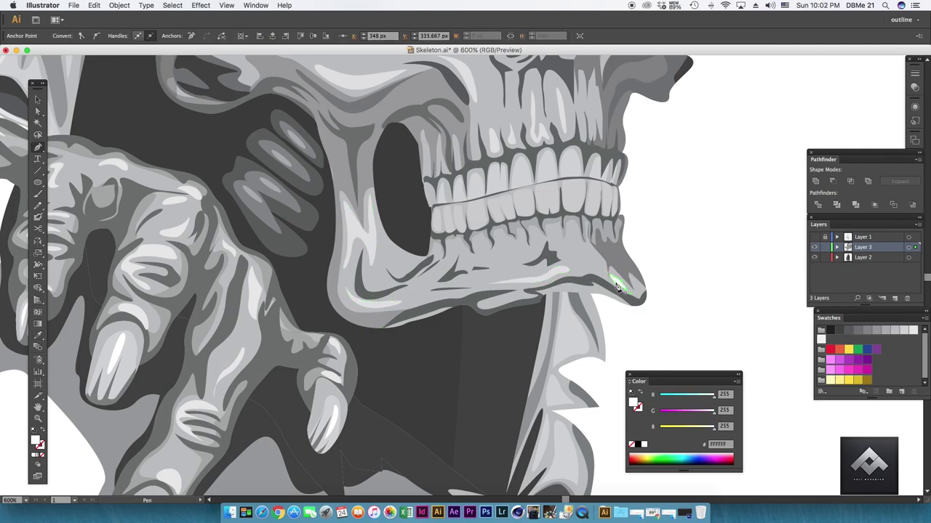
pyautogui.click(557, 269)
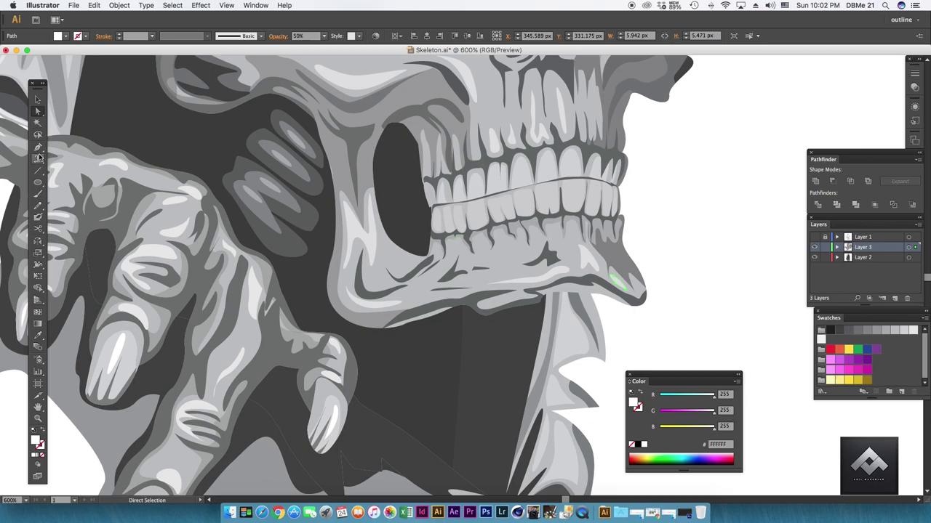
# - Draw a dark shading shape inside the lower jaw below the teeth
pyautogui.press('v')
pyautogui.click(410, 270)
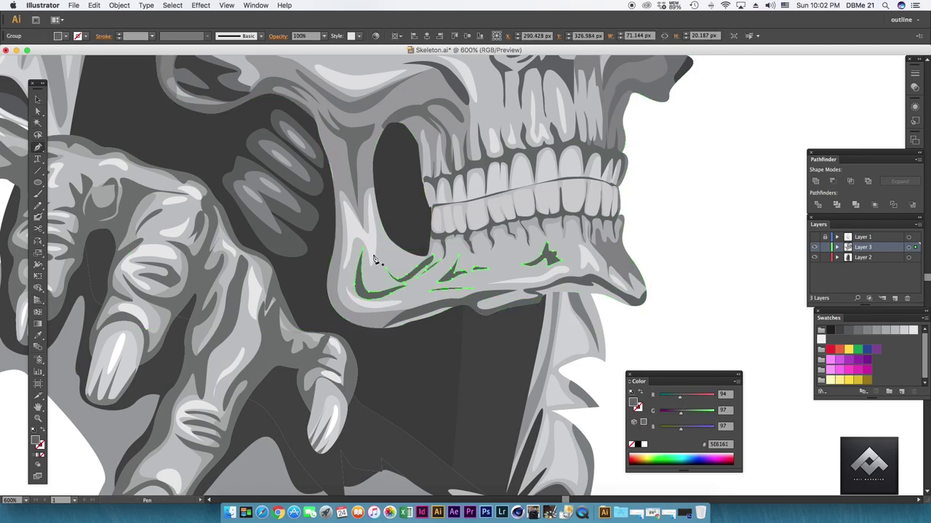
pyautogui.click(430, 254)
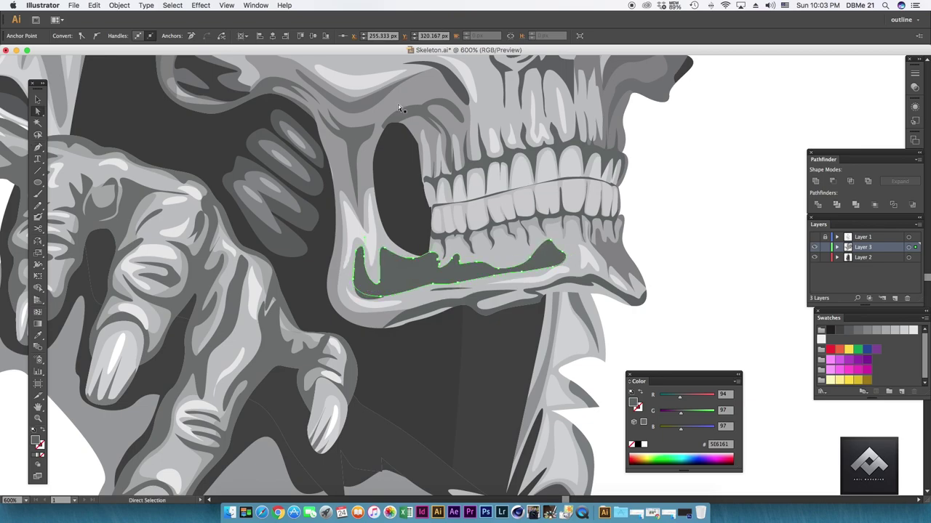
pyautogui.press('i')
pyautogui.hotkey('ctrl', 'shift', 'a')
pyautogui.hotkey('ctrl', '-')
# - Draw a light cheekbone shape with the Pen and reshape its corner anchors
pyautogui.press('p')
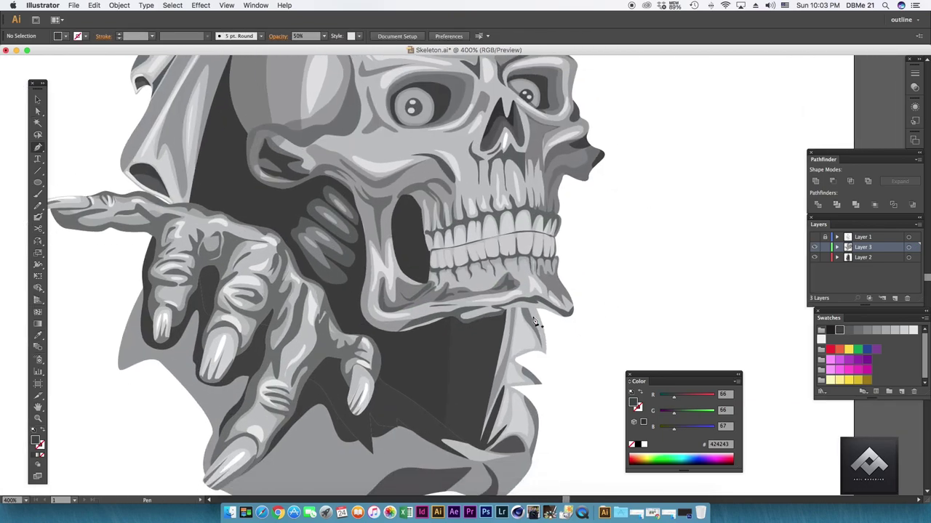
pyautogui.hotkey('ctrl', '+')
pyautogui.click(452, 298)
pyautogui.scroll(5, 540, 299)
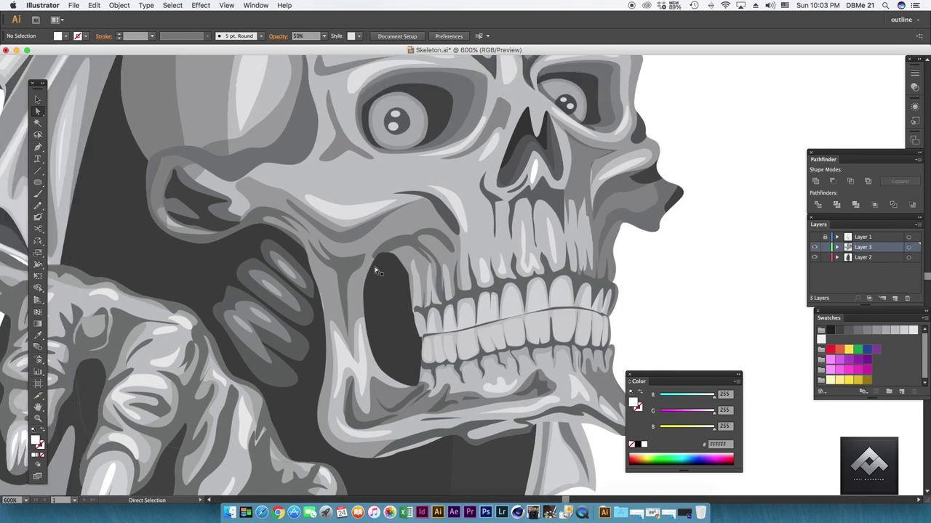
pyautogui.press('p')
pyautogui.scroll(2, 372, 243)
pyautogui.click(350, 272)
pyautogui.press('a')
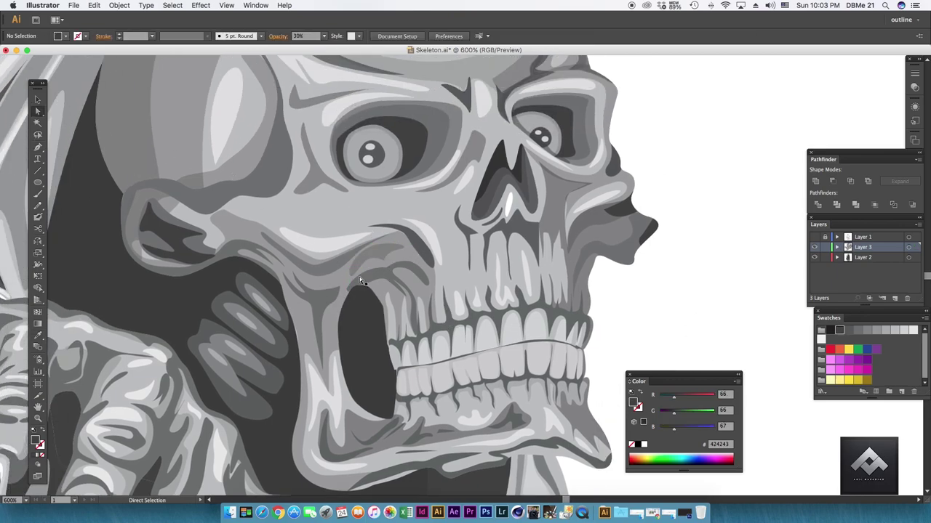
pyautogui.moveTo(382, 256); pyautogui.dragTo(392, 265)
pyautogui.scroll(2, 409, 233)
pyautogui.hscroll(-2, 409, 233)
pyautogui.click(391, 312)
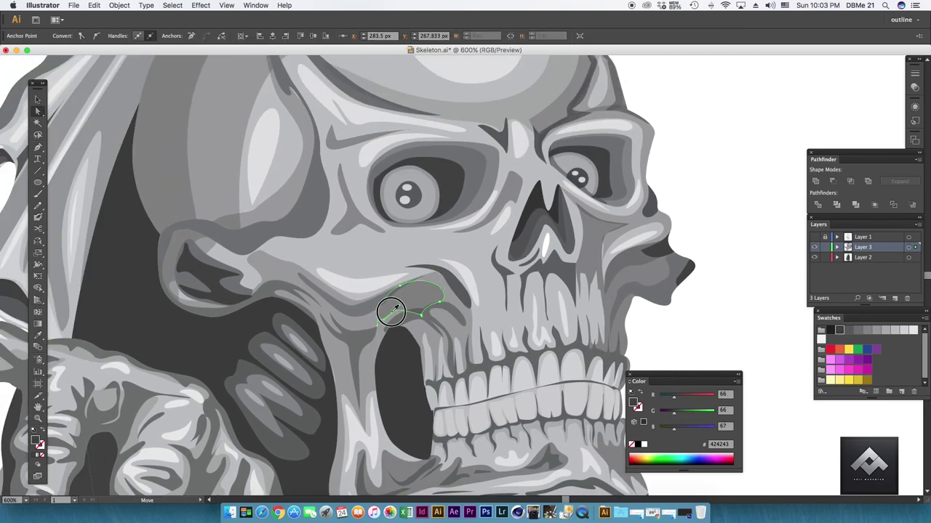
pyautogui.click(386, 331)
pyautogui.press('Return')
# - Trace a cheek shadow under the cheekbone, down beside the jaw and past the mouth
pyautogui.press('a')
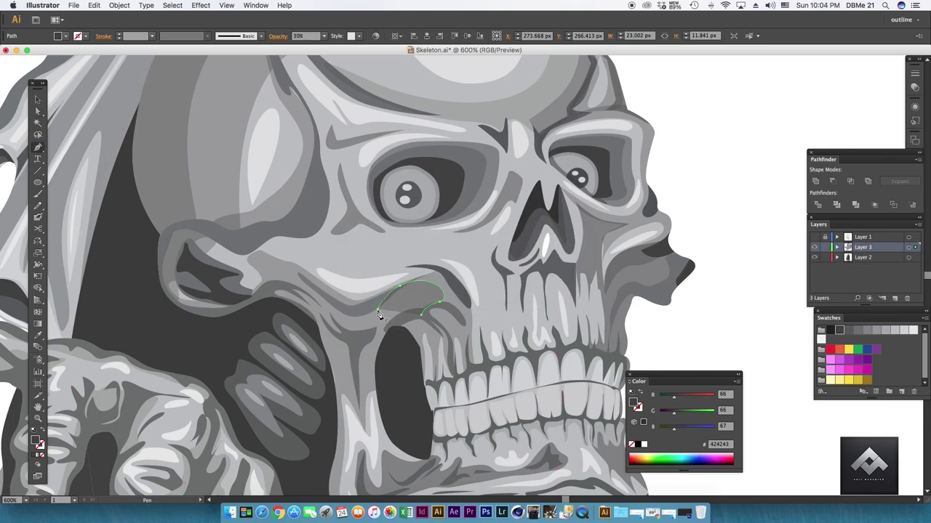
pyautogui.click(378, 309)
pyautogui.click(338, 304)
pyautogui.click(289, 273)
pyautogui.click(273, 296)
pyautogui.click(320, 328)
pyautogui.click(353, 400)
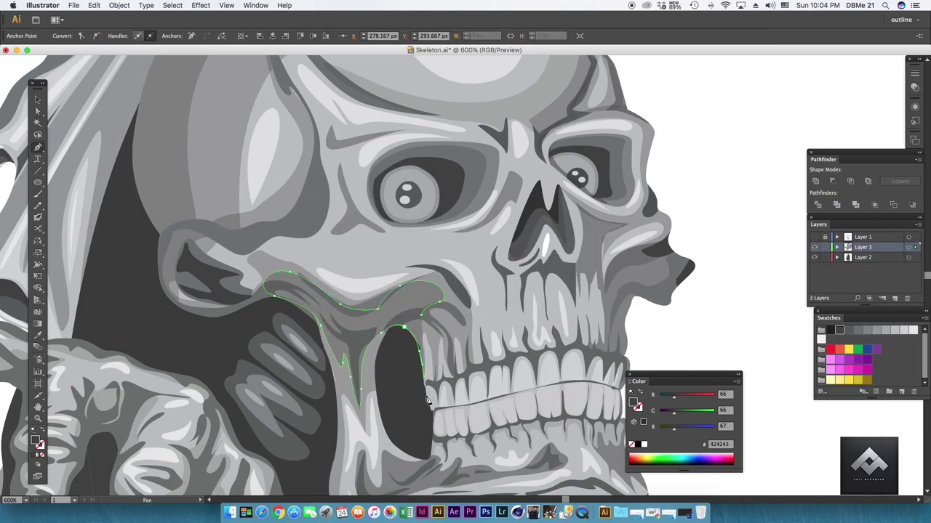
pyautogui.click(423, 320)
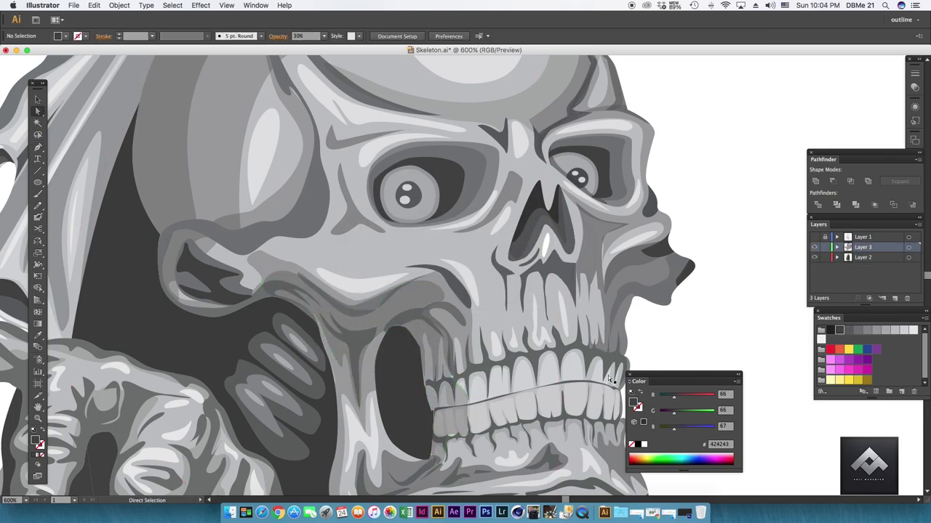
pyautogui.scroll(-2, 514, 273)
# - Draw a curved eye-socket shadow and give it the dark shading fill with the Eyedropper
pyautogui.press('v')
pyautogui.click(532, 239)
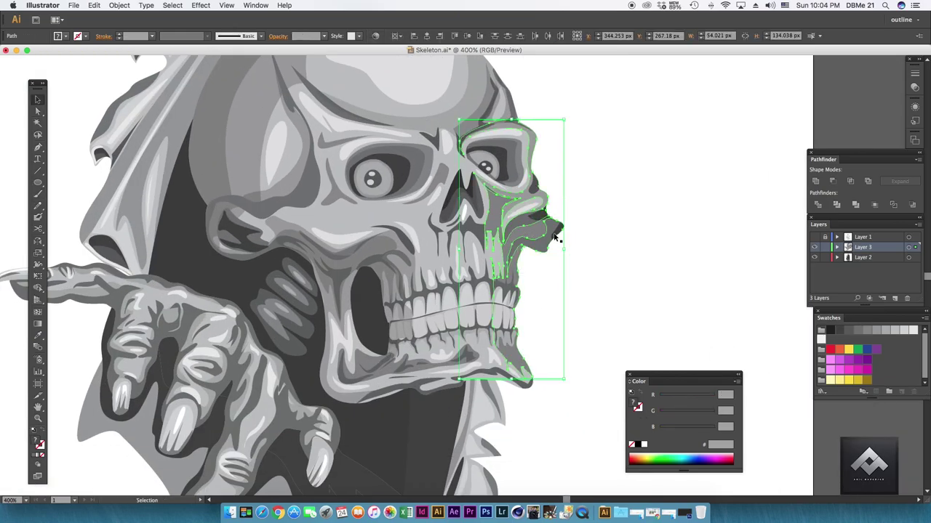
pyautogui.scroll(-2, 580, 291)
pyautogui.scroll(2, 465, 277)
pyautogui.scroll(2, 361, 255)
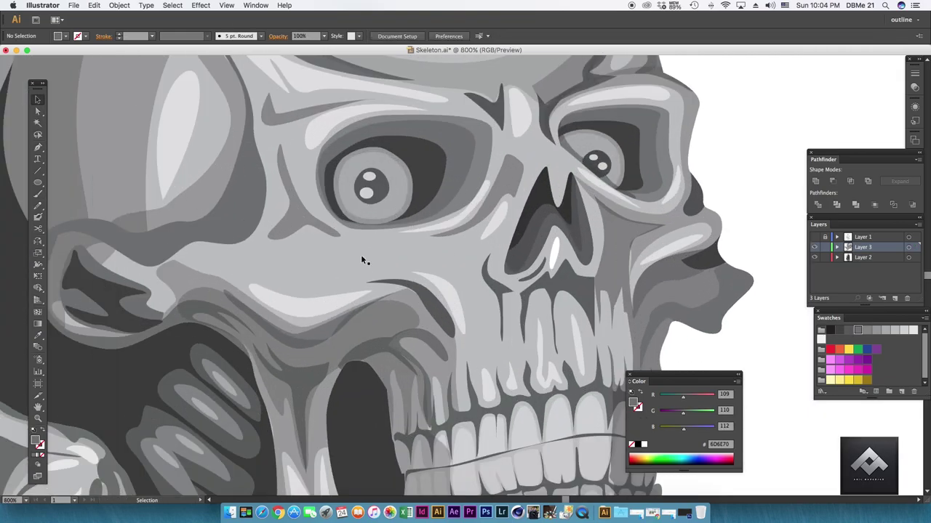
pyautogui.press('p')
pyautogui.click(505, 145)
pyautogui.moveTo(443, 240); pyautogui.dragTo(378, 254)
pyautogui.click(302, 178)
pyautogui.click(505, 146)
pyautogui.press('i')
pyautogui.click(364, 322)
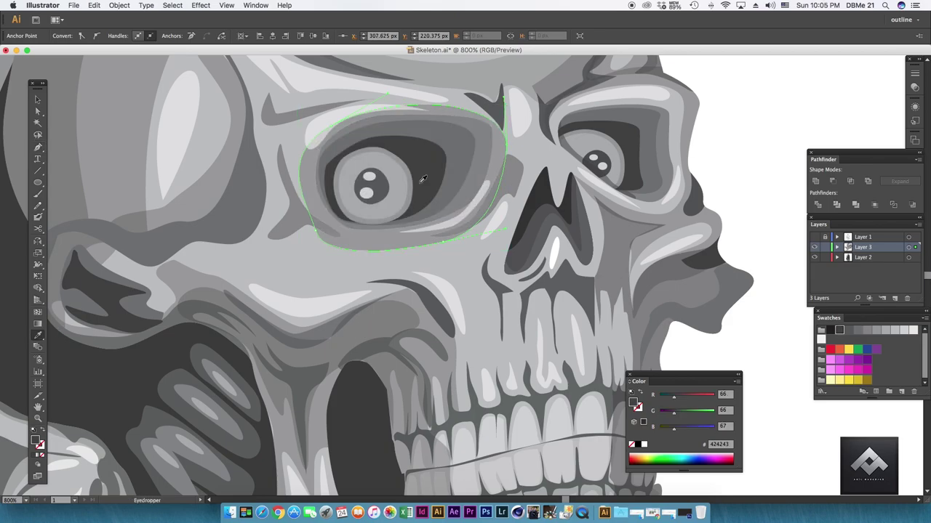
pyautogui.press('v')
pyautogui.scroll(-3, 571, 252)
# - Draw a jaw shadow shape along the cheek and jawline with a light grey fill
pyautogui.press('p')
pyautogui.scroll(1, 375, 302)
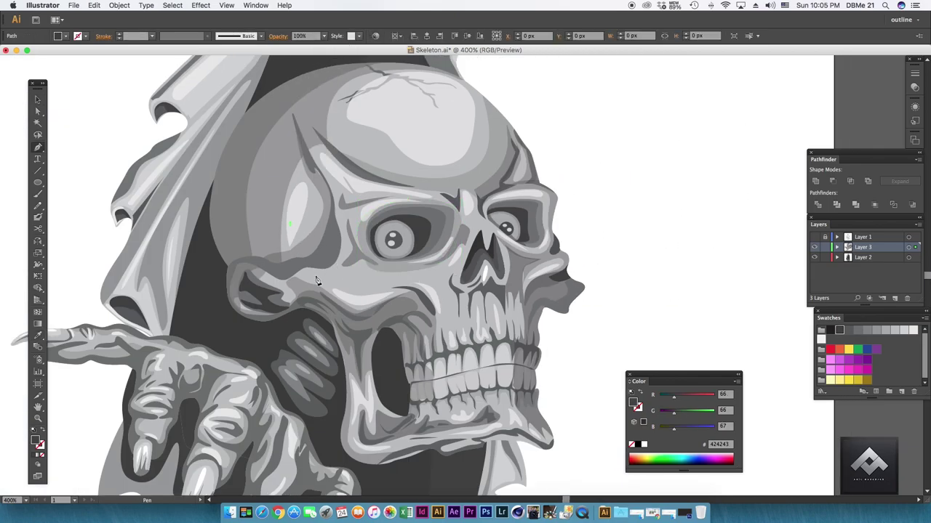
pyautogui.click(309, 272)
pyautogui.click(396, 295)
pyautogui.click(435, 433)
pyautogui.click(347, 435)
pyautogui.click(262, 310)
pyautogui.click(253, 257)
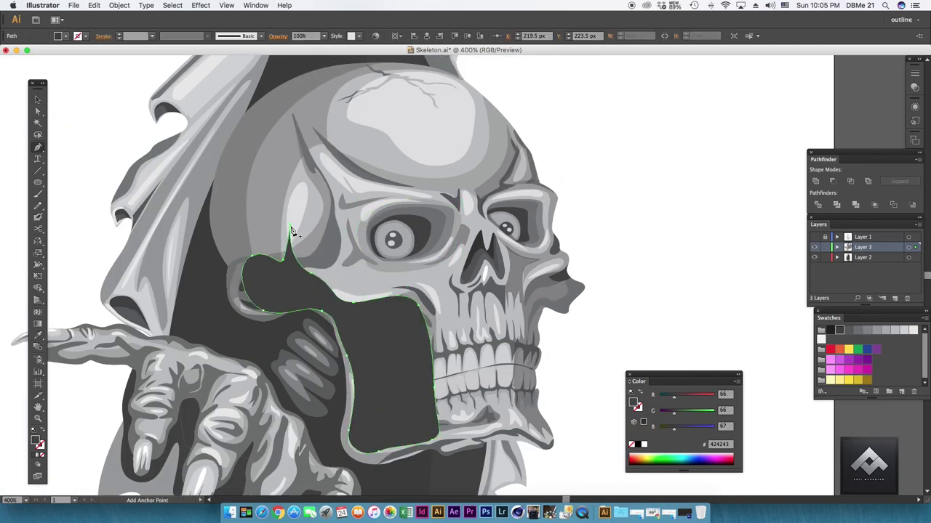
pyautogui.press('i')
pyautogui.click(396, 263)
pyautogui.press('v')
pyautogui.click(622, 197)
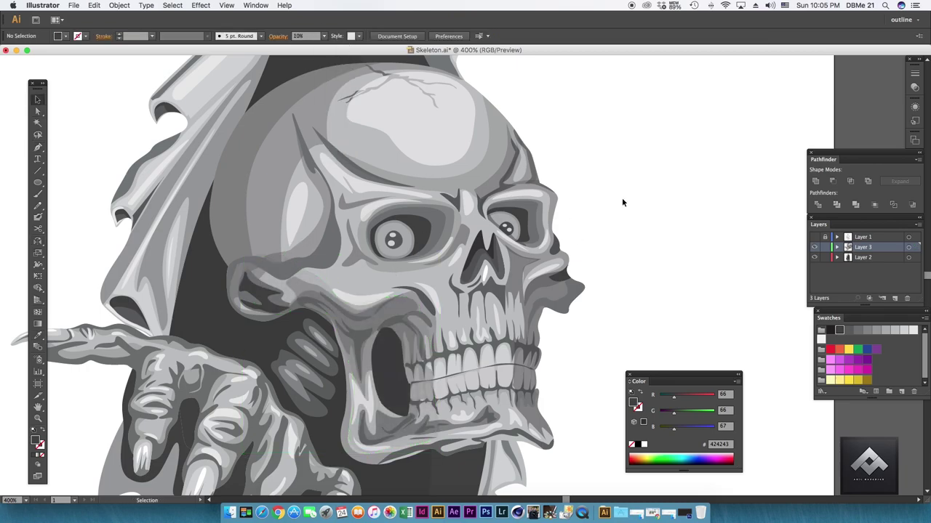
# - Add a drip-edged shadow beside the nose, running down over the upper teeth
pyautogui.press('p')
pyautogui.scroll(-1, 463, 329)
pyautogui.scroll(1, 463, 328)
pyautogui.scroll(2, 451, 291)
pyautogui.click(442, 286)
pyautogui.click(545, 316)
pyautogui.click(571, 240)
pyautogui.click(587, 363)
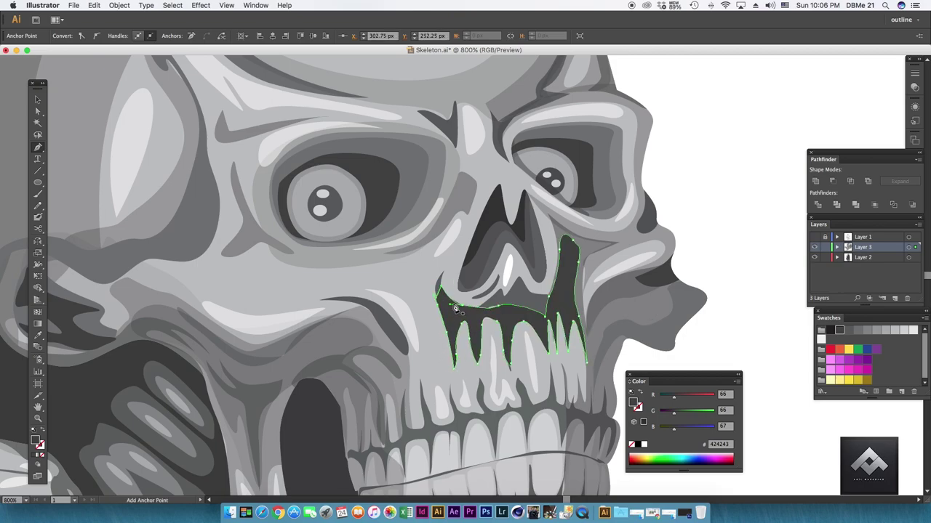
pyautogui.press('a')
pyautogui.scroll(1, 516, 336)
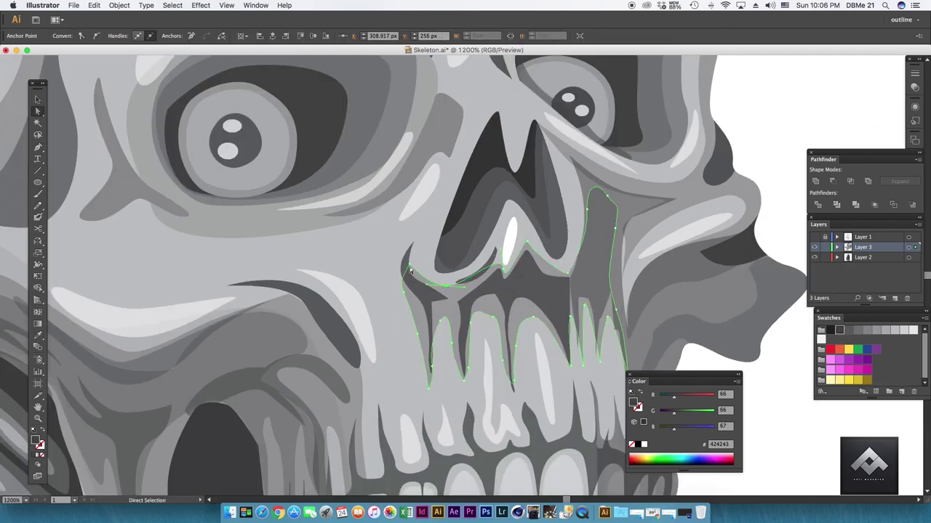
pyautogui.press('p')
pyautogui.scroll(-2, 518, 374)
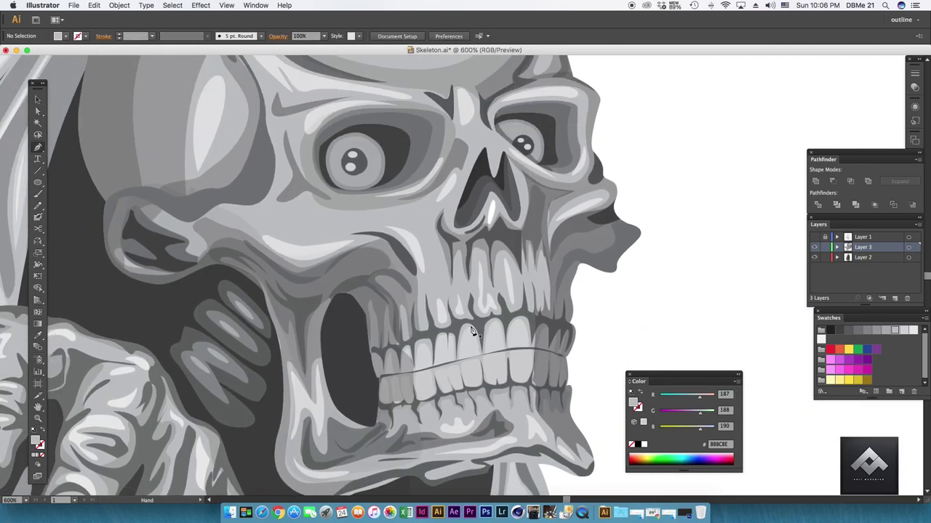
# - Start a gum line above the upper teeth and edit the lower gum shape in isolation
pyautogui.click(458, 315)
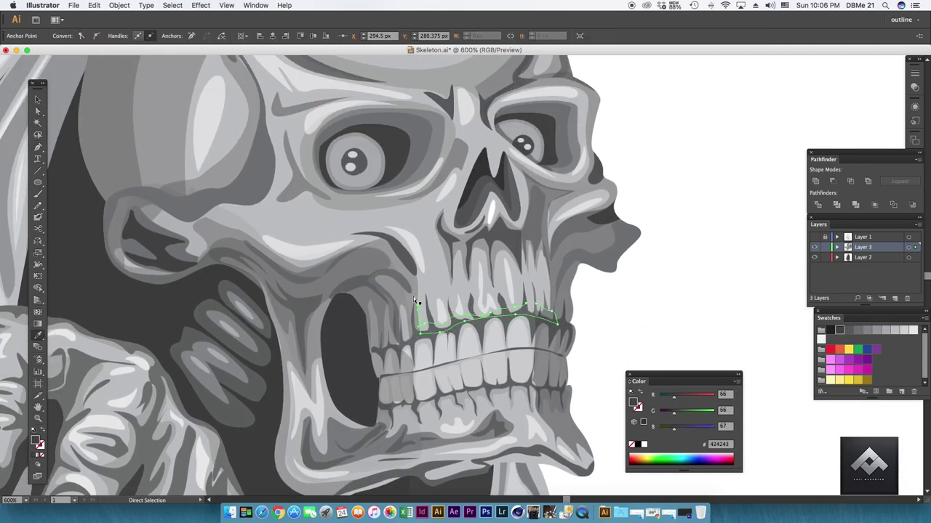
pyautogui.scroll(-3, 416, 302)
pyautogui.scroll(-3, 416, 302)
pyautogui.press('v')
pyautogui.click(442, 328)
pyautogui.doubleClick(442, 327)
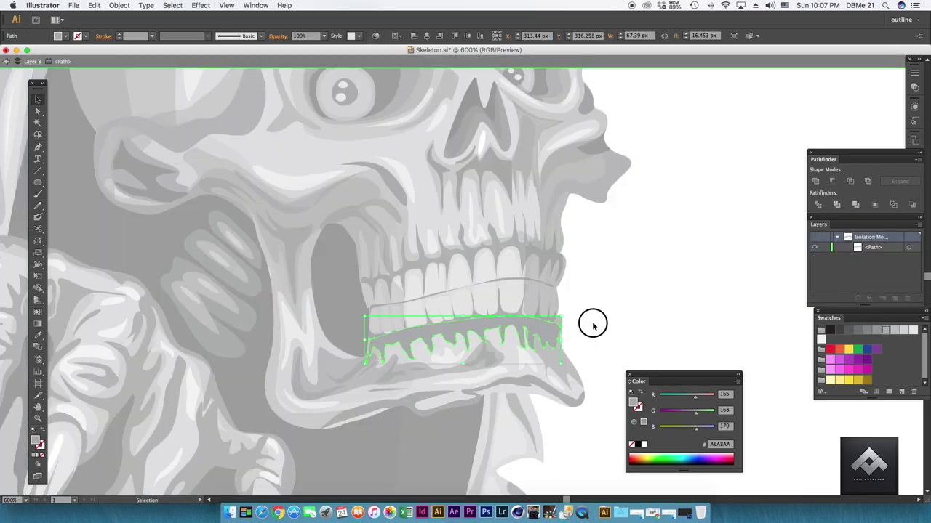
pyautogui.doubleClick(593, 325)
pyautogui.click(582, 294)
pyautogui.press('a')
pyautogui.scroll(-1, 582, 295)
# - Check the dark shapes beside the temple and behind the skull, including their opacity
pyautogui.hotkey('ctrl', '-')
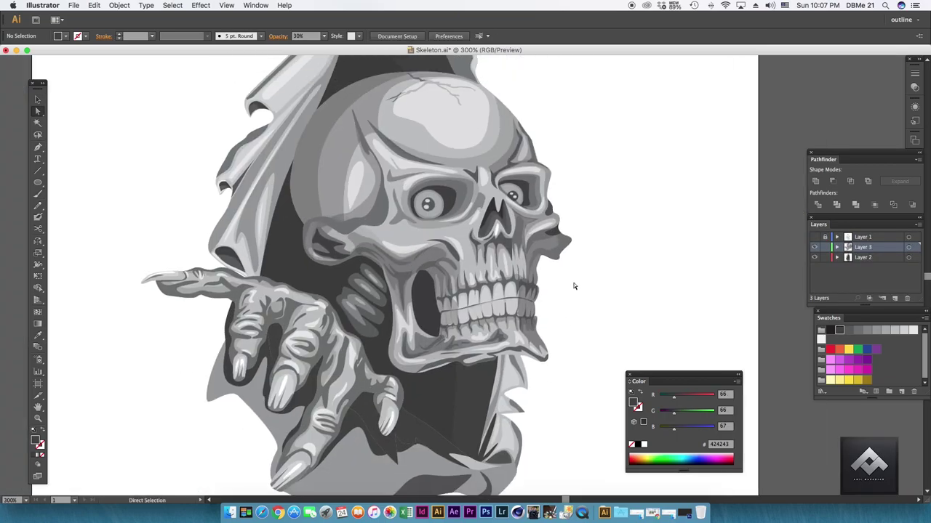
pyautogui.hotkey('ctrl', '+')
pyautogui.press('a')
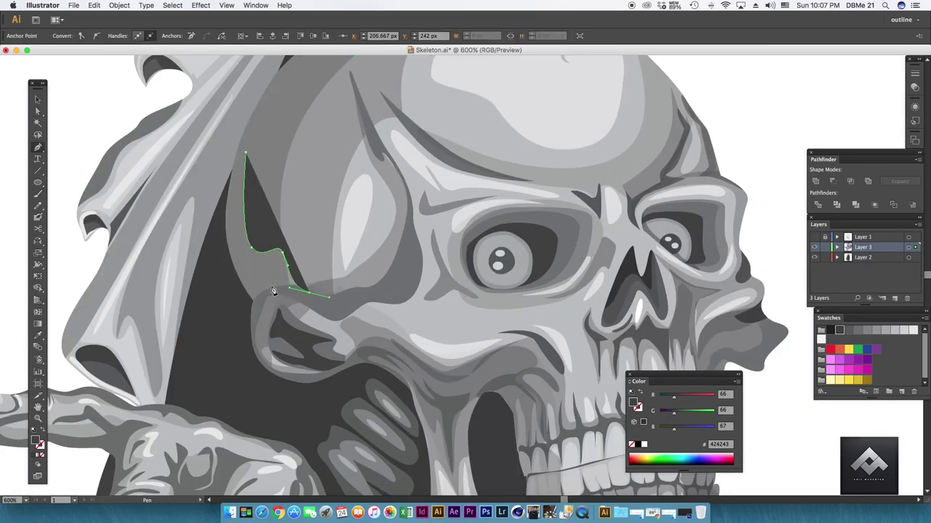
pyautogui.click(284, 189)
pyautogui.click(276, 254)
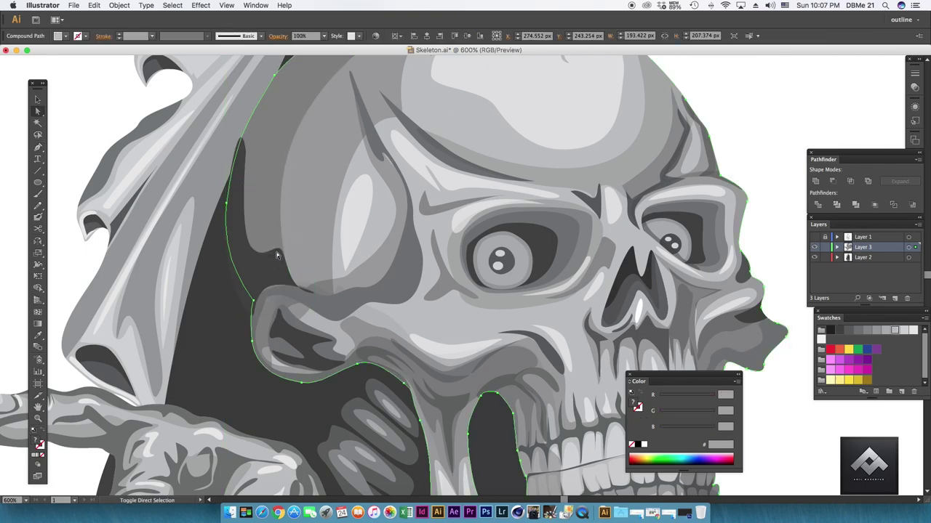
pyautogui.hotkey('ctrl', '-')
pyautogui.hotkey('ctrl', '-')
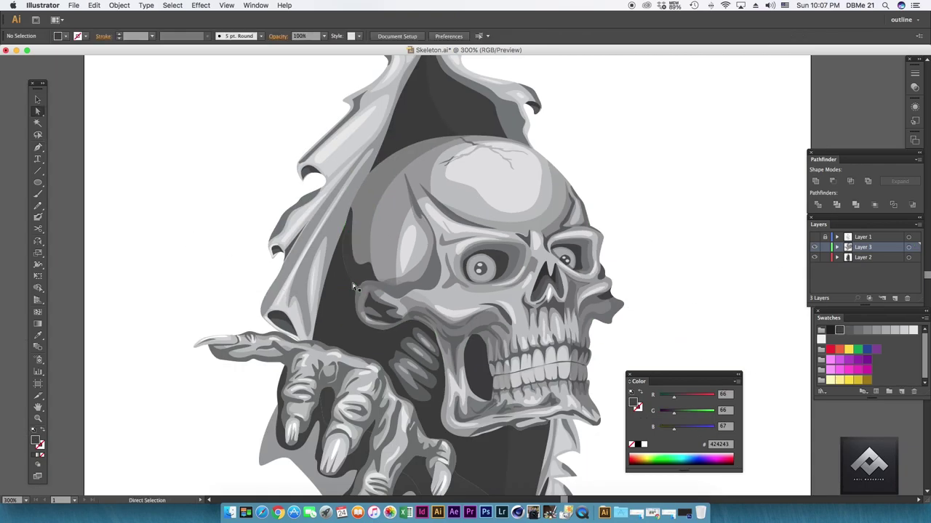
pyautogui.click(324, 36)
pyautogui.press('Escape')
pyautogui.hotkey('ctrl', 'shift', 'a')
pyautogui.hotkey('ctrl', '-')
pyautogui.hotkey('ctrl', '+')
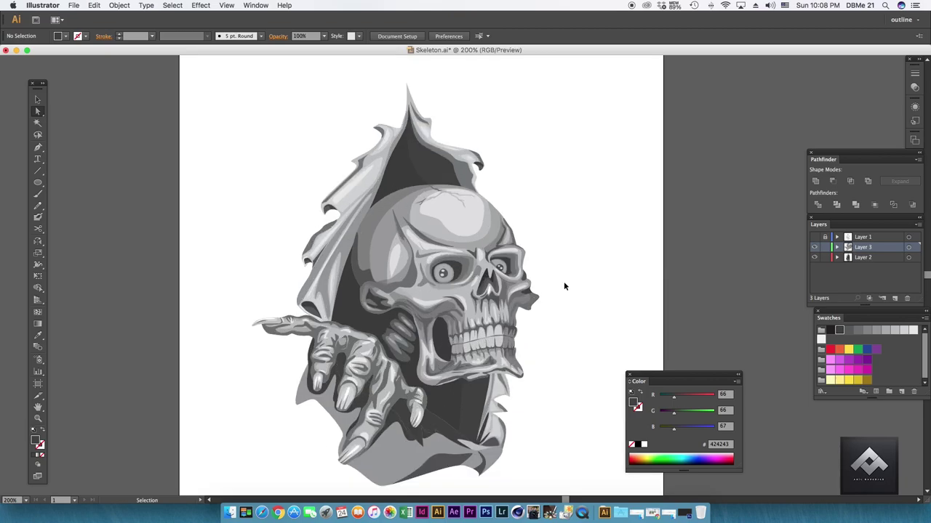
pyautogui.hotkey('ctrl', '-')
pyautogui.hotkey('ctrl', '+')
pyautogui.hotkey('ctrl', '+')
pyautogui.press('a')
pyautogui.hotkey('ctrl', '-')
pyautogui.hotkey('ctrl', '-')
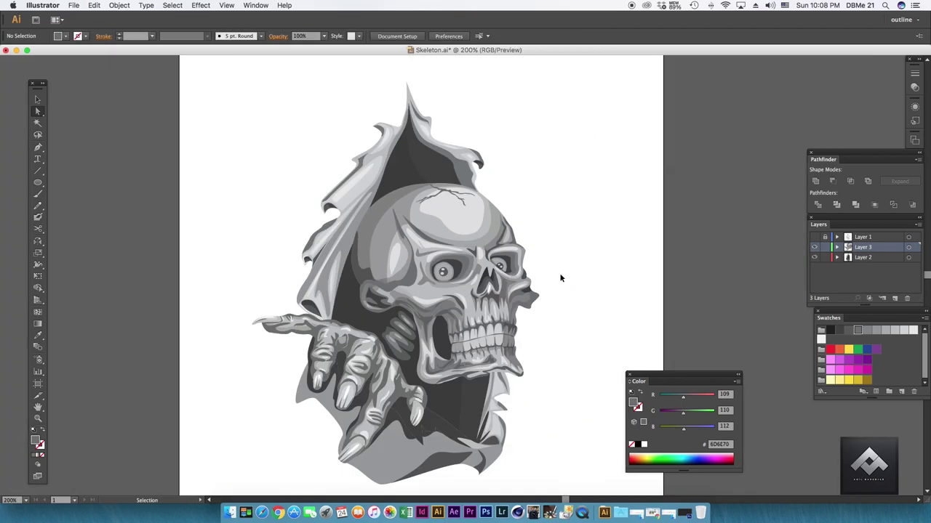
pyautogui.hotkey('ctrl', '+')
pyautogui.hotkey('ctrl', '+')
pyautogui.hotkey('ctrl', '+')
pyautogui.hotkey('ctrl', '+')
pyautogui.press('p')
pyautogui.hotkey('ctrl', '-')
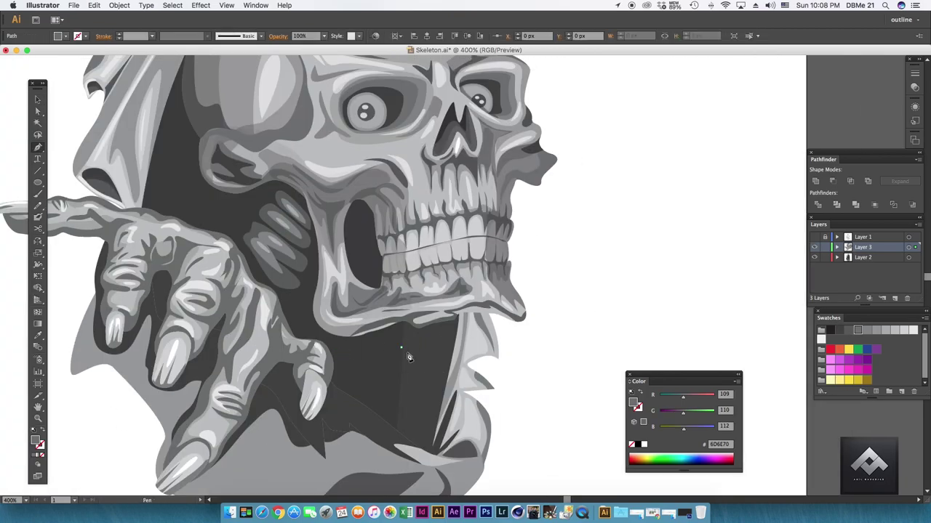
# - Draw a curved shadow beneath the jaw with a dark grey fill at 80% opacity
pyautogui.moveTo(469, 354); pyautogui.dragTo(501, 363)
pyautogui.click(406, 322)
pyautogui.click(334, 36)
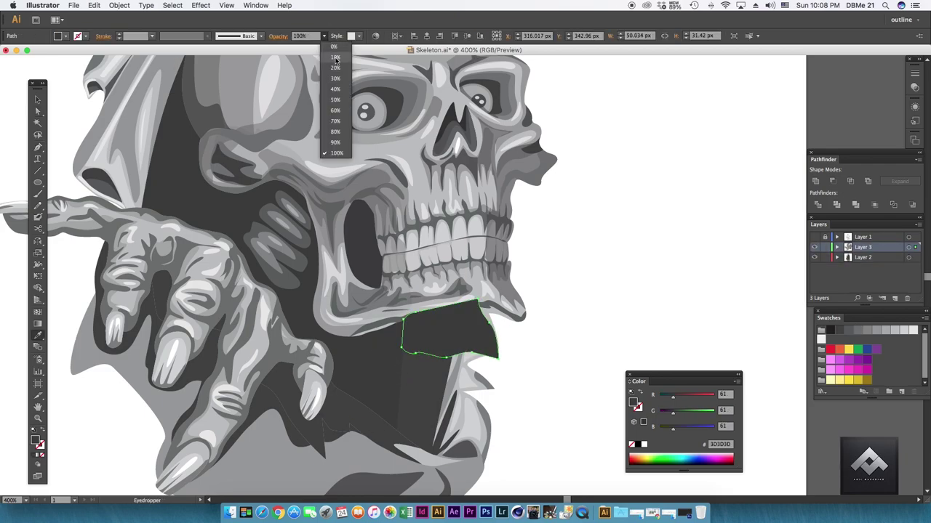
pyautogui.click(342, 131)
pyautogui.click(509, 306)
pyautogui.click(323, 35)
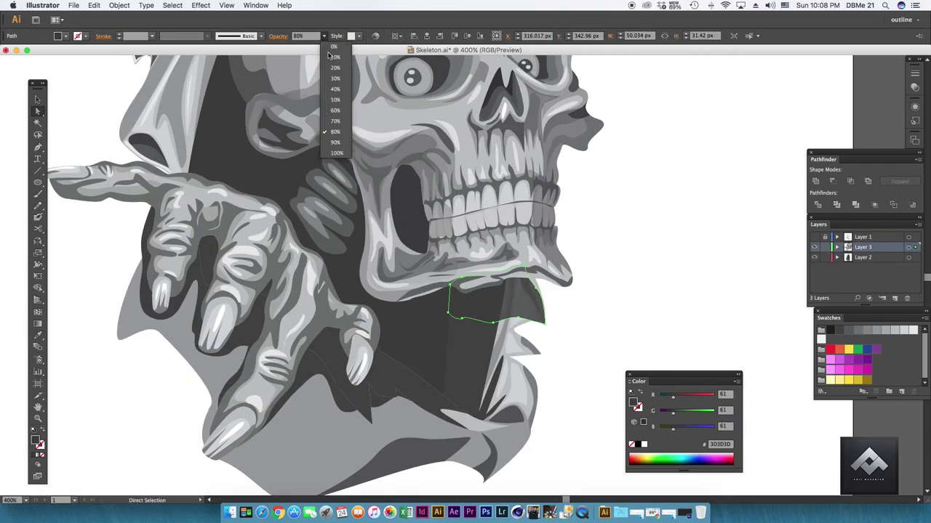
pyautogui.click(334, 131)
pyautogui.hotkey('ctrl', '-')
# - Reshape the hand shadow anchors along the fingers, move it to Layer 3 at 80% opacity
pyautogui.click(426, 311)
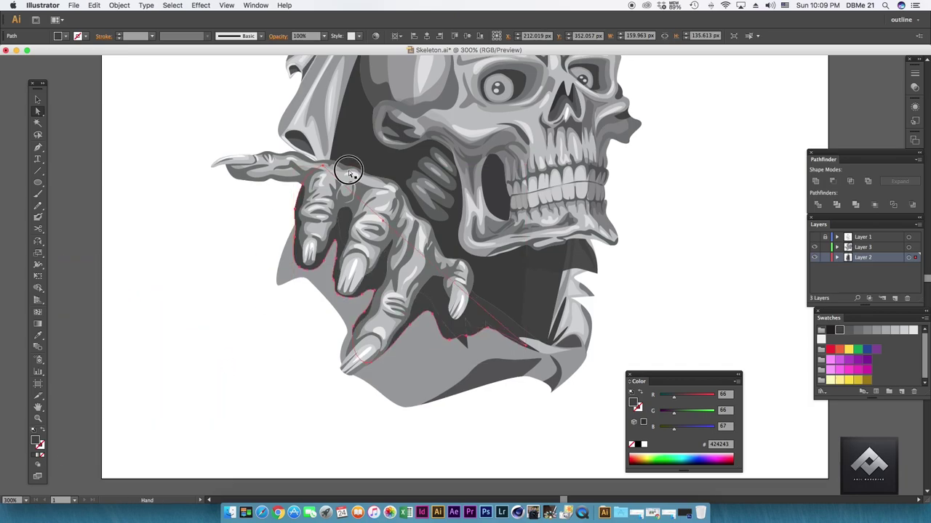
pyautogui.click(325, 36)
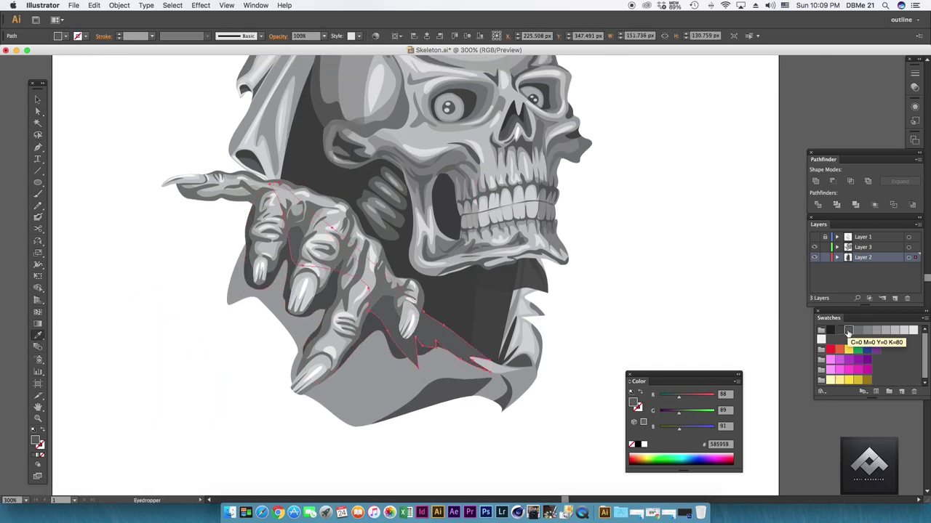
pyautogui.click(369, 329)
pyautogui.moveTo(446, 344); pyautogui.dragTo(442, 327)
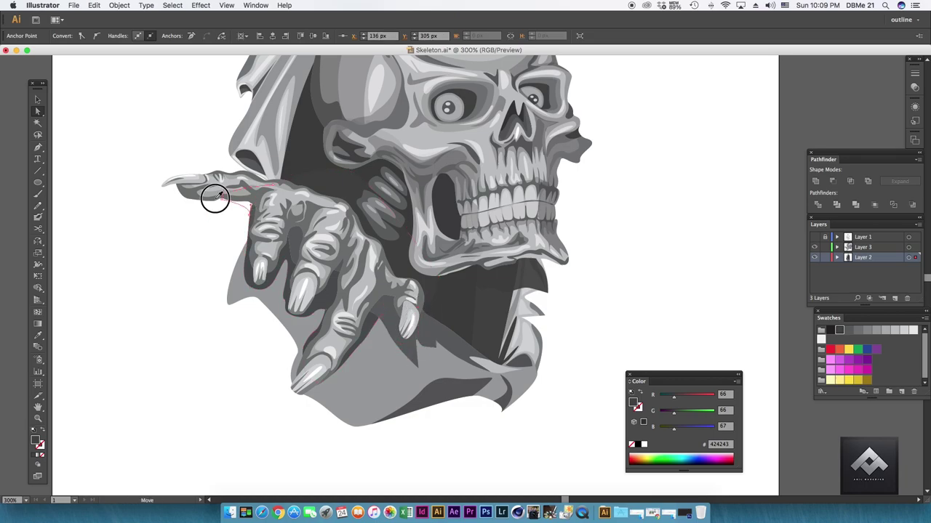
pyautogui.moveTo(215, 196); pyautogui.dragTo(216, 195)
pyautogui.click(373, 328)
pyautogui.press('a')
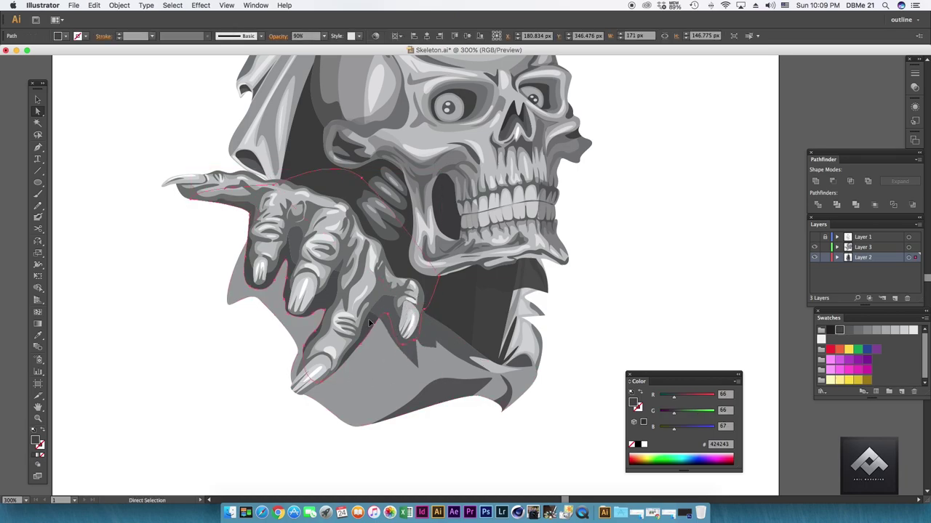
pyautogui.moveTo(915, 257); pyautogui.dragTo(914, 247)
pyautogui.click(306, 35)
pyautogui.click(334, 55)
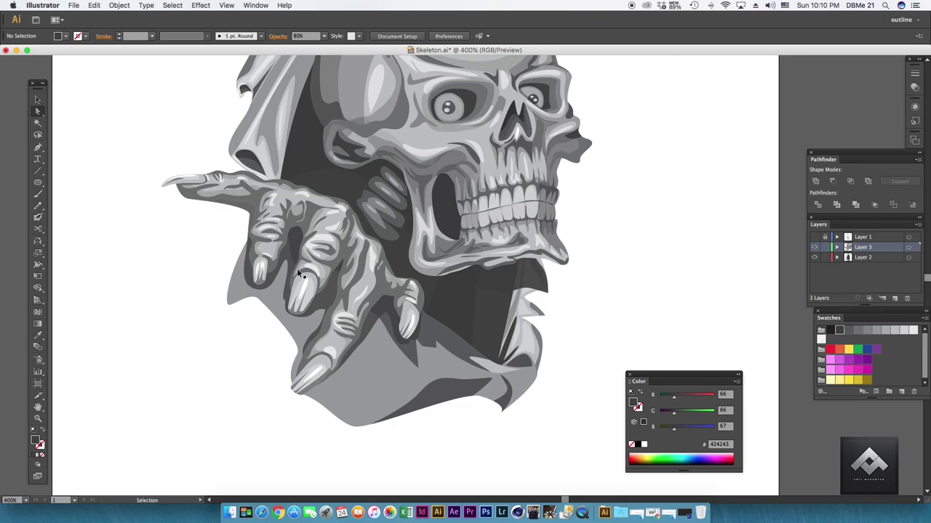
# - Inspect the finger shadow anchors and the light-grey paper fold beneath the hand
pyautogui.press('super+equal')
pyautogui.click(333, 194)
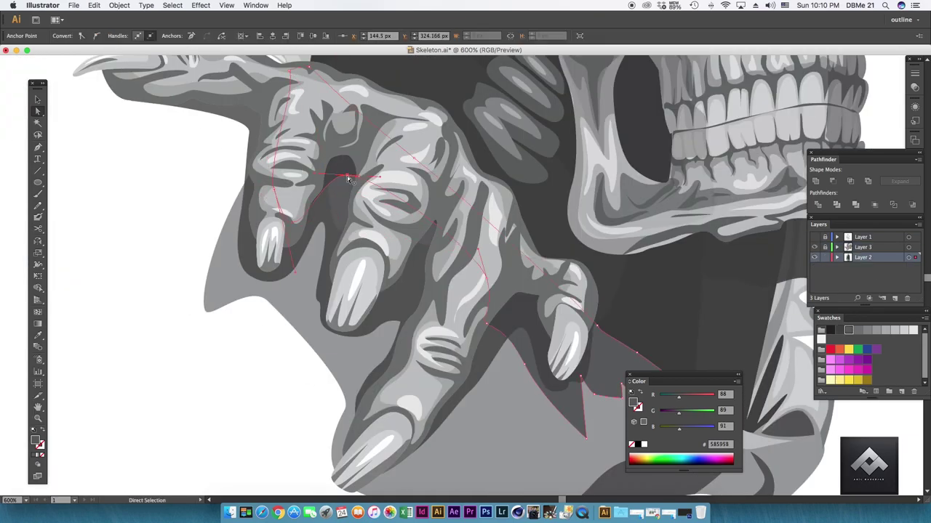
pyautogui.click(347, 179)
pyautogui.click(414, 294)
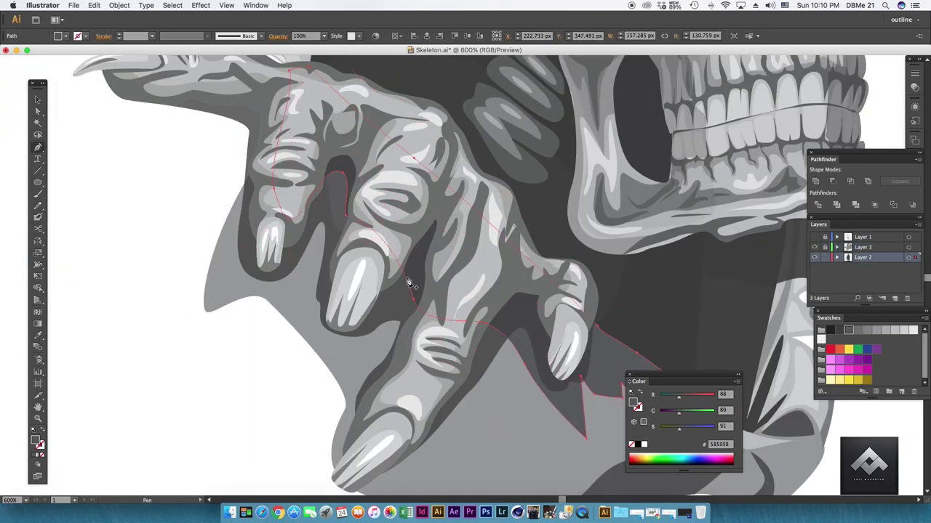
pyautogui.scroll(-2, 473, 305)
pyautogui.click(522, 336)
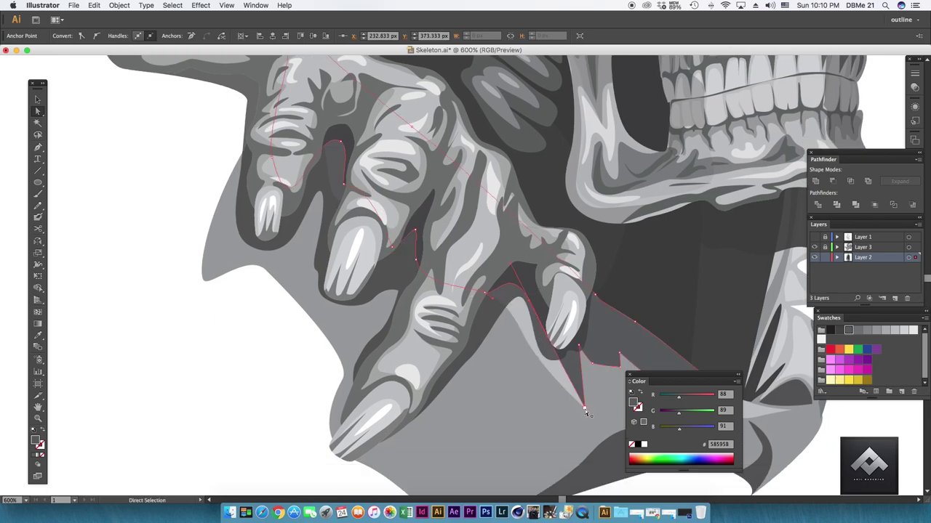
pyautogui.click(585, 336)
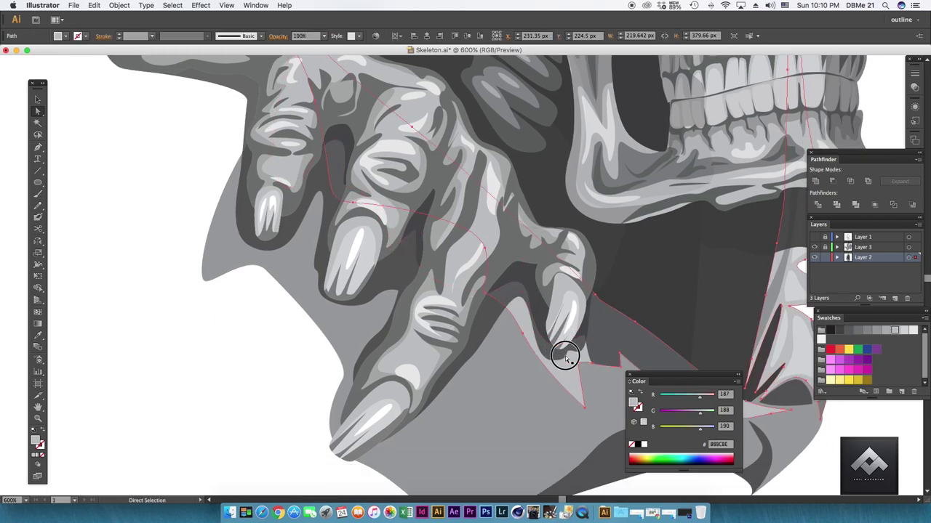
pyautogui.click(587, 355)
pyautogui.click(559, 357)
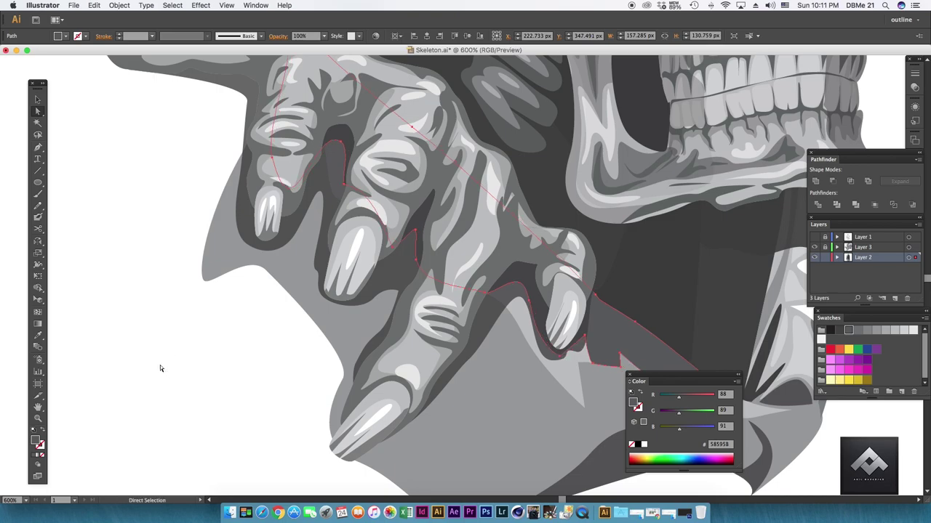
pyautogui.press('super+0')
pyautogui.scroll(5, 490, 324)
pyautogui.press('-')
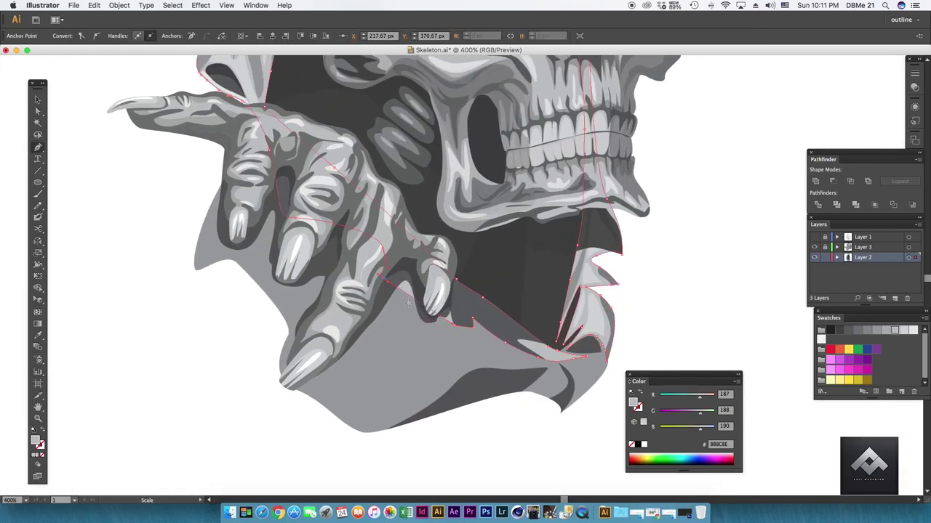
# - Draw a small highlight on the paper under the hand, filled light grey
pyautogui.press('p')
pyautogui.press('super+minus')
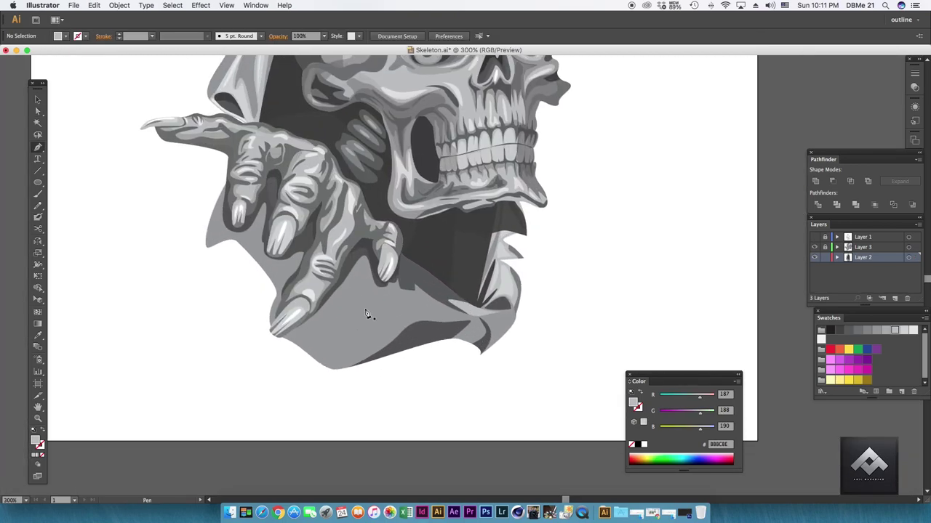
pyautogui.keyDown('super'); pyautogui.click(304, 343); pyautogui.keyUp('super')
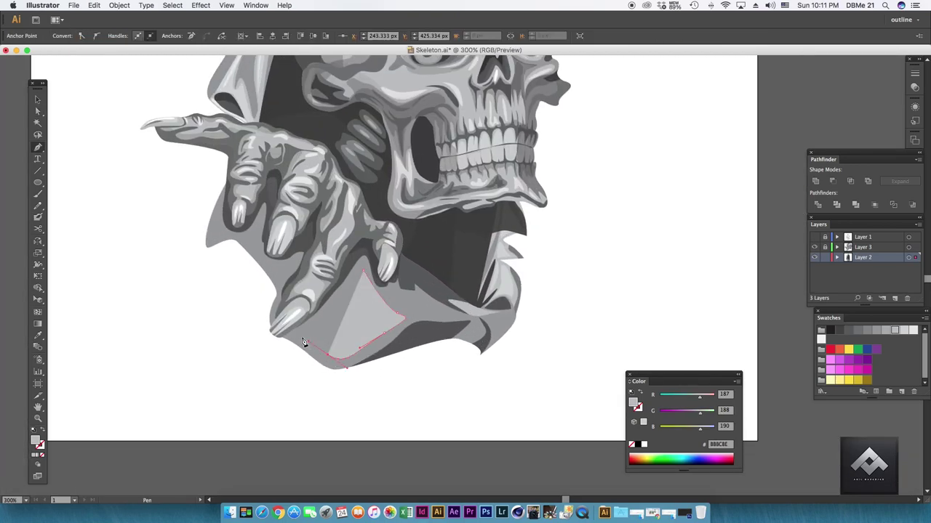
pyautogui.click(449, 170)
pyautogui.scroll(3, 449, 170)
pyautogui.press('p')
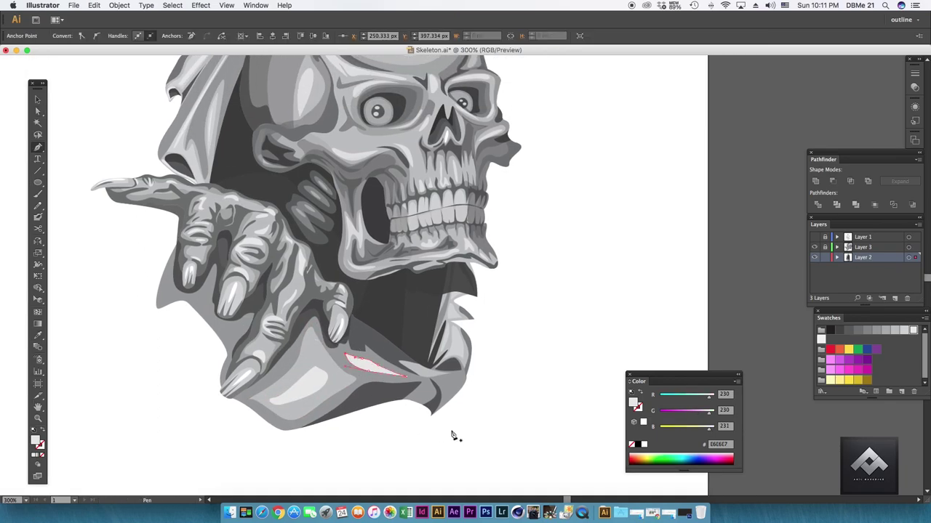
pyautogui.keyDown('super'); pyautogui.click(452, 436); pyautogui.keyUp('super')
pyautogui.scroll(5, 255, 336)
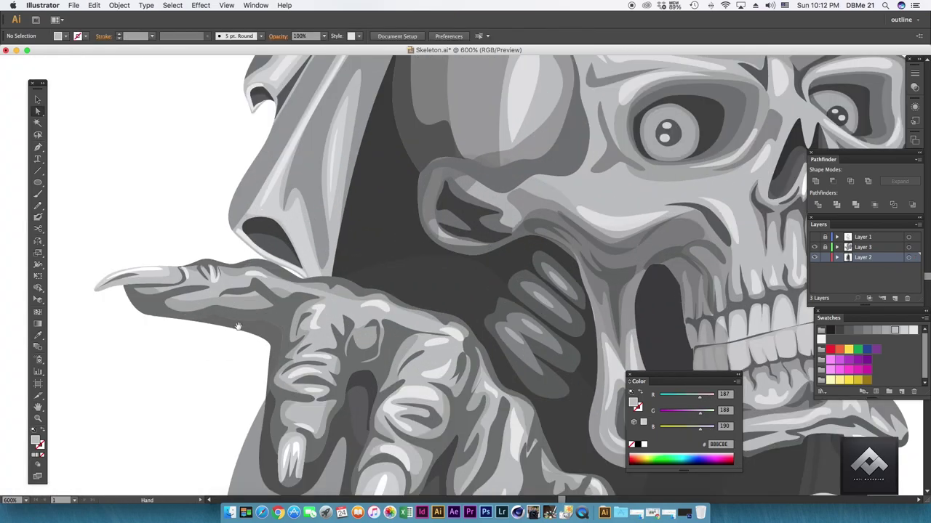
pyautogui.scroll(2, 238, 327)
# - On Layer 3, select an anchor of the pointing nail's edge path
pyautogui.click(863, 247)
pyautogui.scroll(1, 300, 247)
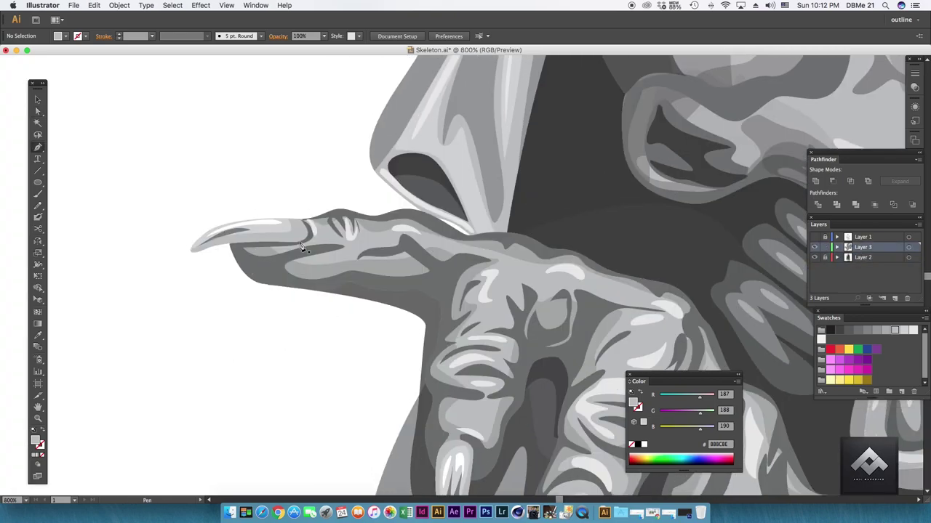
pyautogui.click(264, 283)
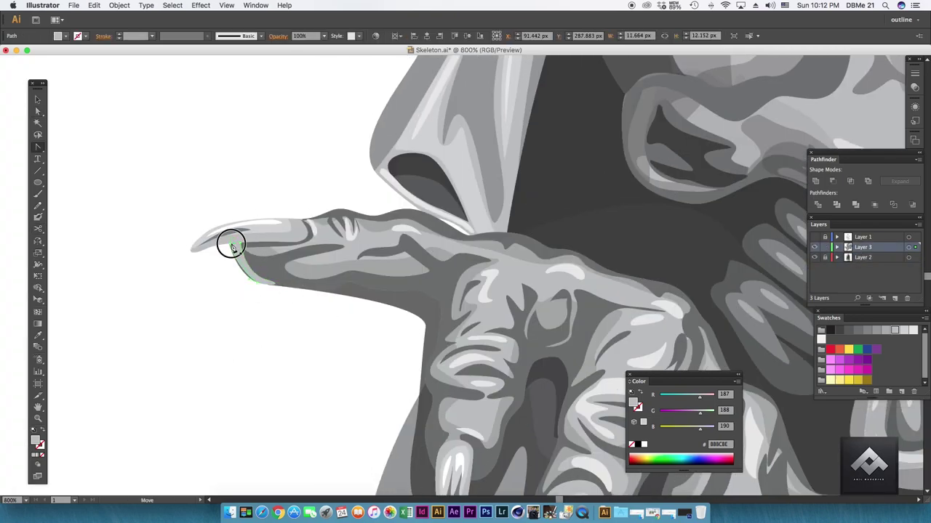
pyautogui.press('a')
pyautogui.click(268, 283)
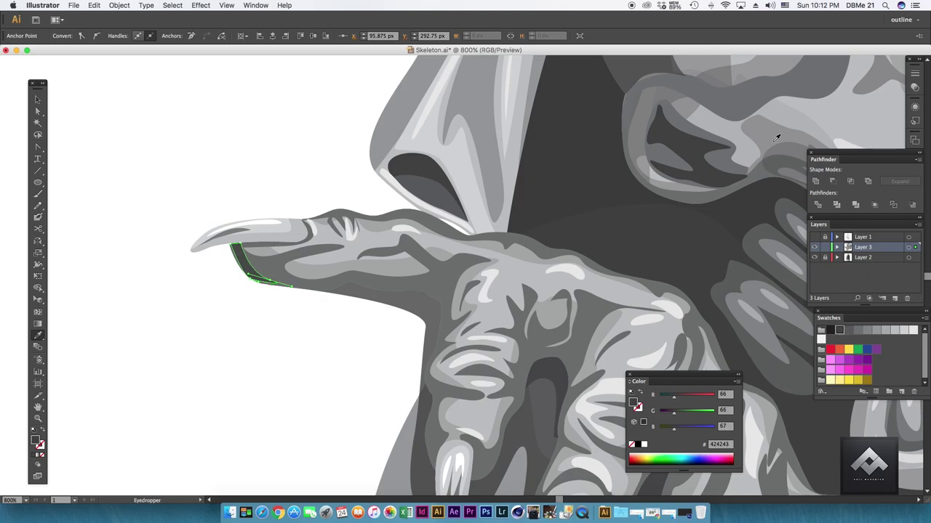
# - Draw a dark shadow shape along the underside of the pointing finger
pyautogui.press('super+equal')
pyautogui.moveTo(411, 282); pyautogui.dragTo(298, 273)
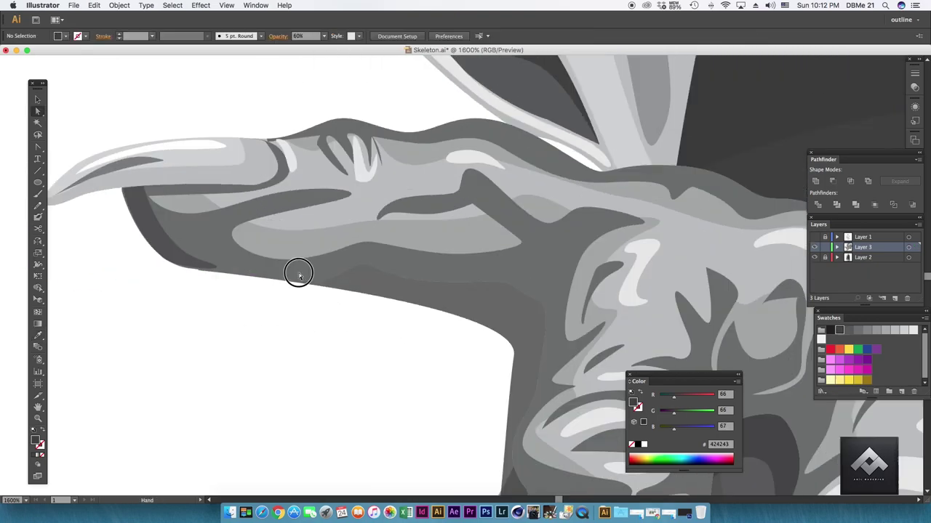
pyautogui.press('super+minus')
pyautogui.press('p')
pyautogui.click(298, 265)
pyautogui.click(375, 281)
pyautogui.click(437, 318)
pyautogui.click(457, 253)
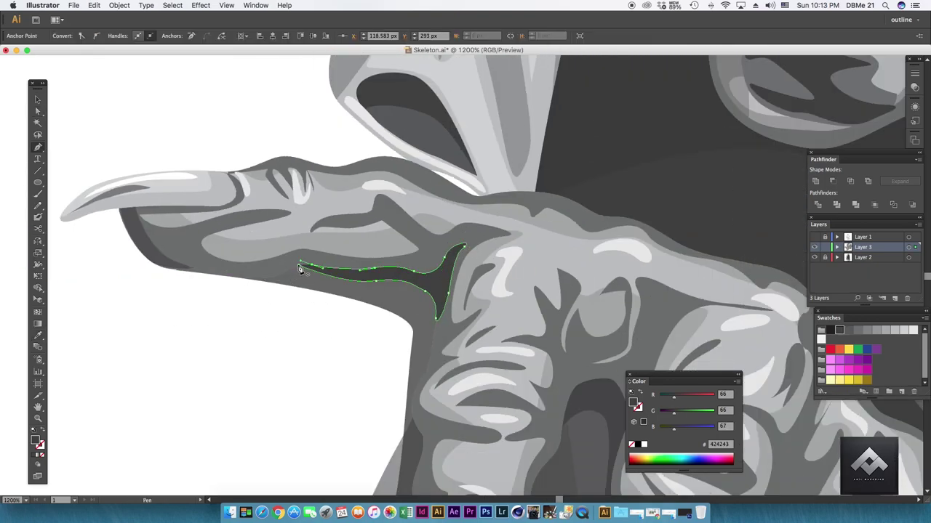
# - Draw a dark knuckle shadow wedge between two of the other fingers
pyautogui.scroll(-5, 426, 250)
pyautogui.hscroll(5, 426, 250)
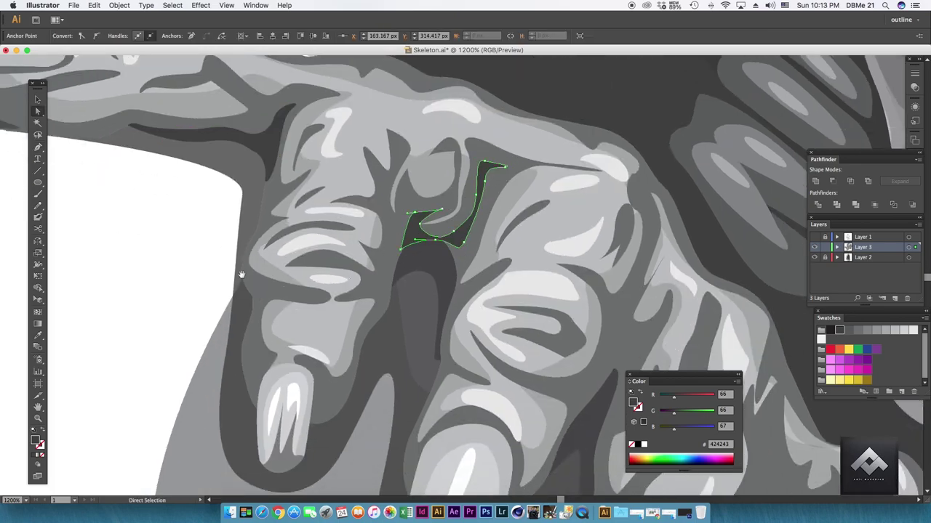
pyautogui.moveTo(241, 274); pyautogui.dragTo(138, 164)
pyautogui.press('p')
pyautogui.click(503, 339)
pyautogui.scroll(-3, 509, 291)
pyautogui.click(538, 242)
pyautogui.click(606, 291)
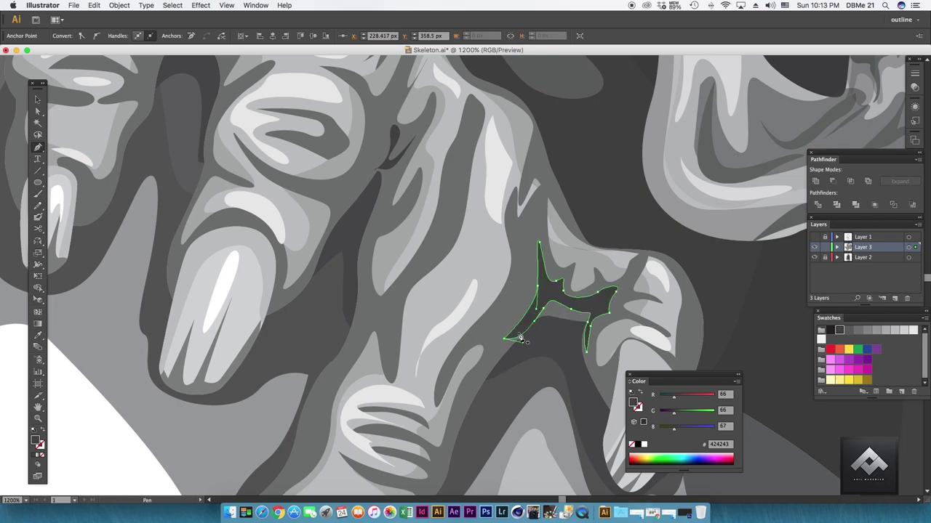
# - Zoom out to the whole skull and adjust an anchor on the finger shadow
pyautogui.press('super+minus')
pyautogui.press('super+minus')
pyautogui.scroll(5, 475, 293)
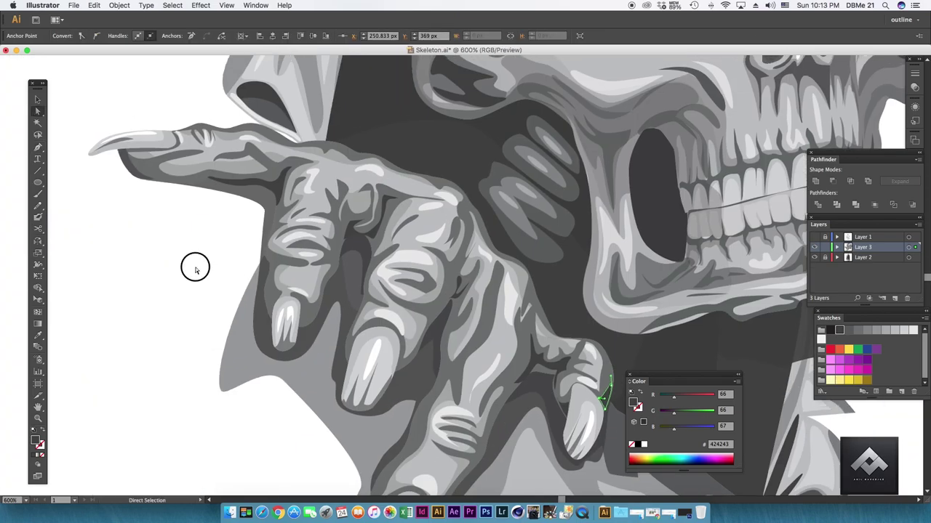
pyautogui.press('super+minus')
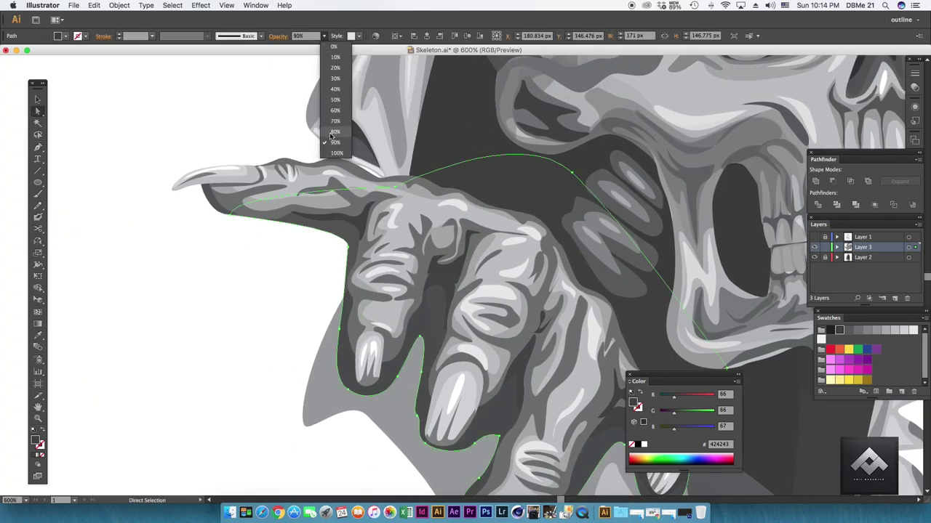
pyautogui.press('super+minus')
pyautogui.scroll(5, 514, 292)
pyautogui.click(499, 262)
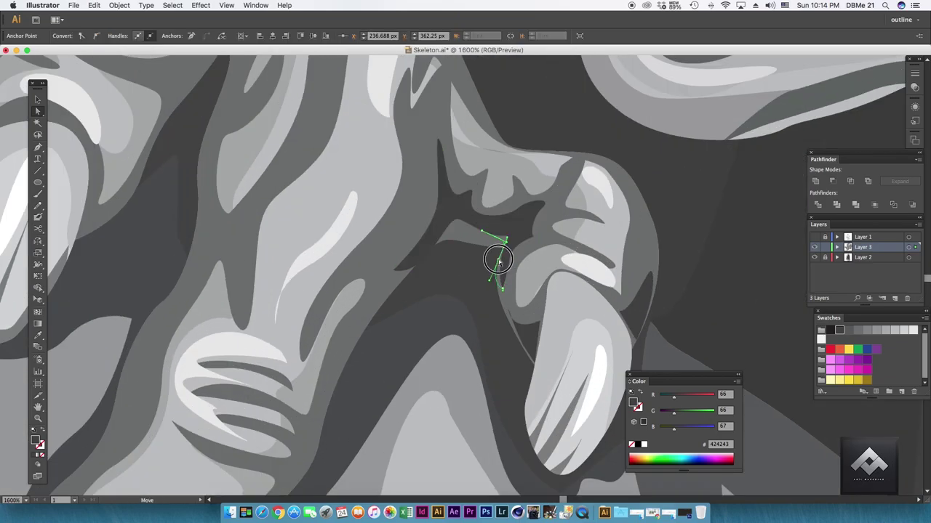
pyautogui.press('super+minus')
pyautogui.press('super+minus')
pyautogui.press('super+minus')
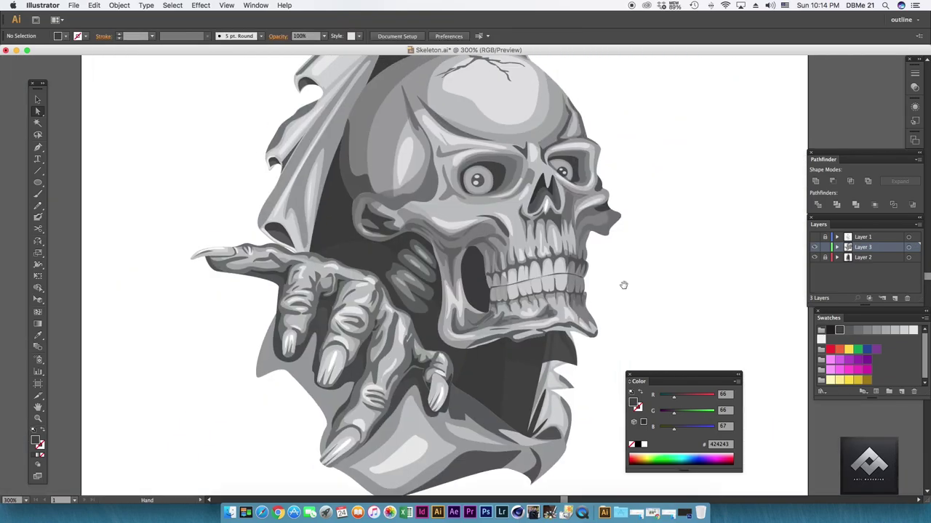
# - Pen-draw white highlights above the eye, along the brow and beside the nasal cavity
pyautogui.press('super+plus')
pyautogui.press('super+plus')
pyautogui.press('super+plus')
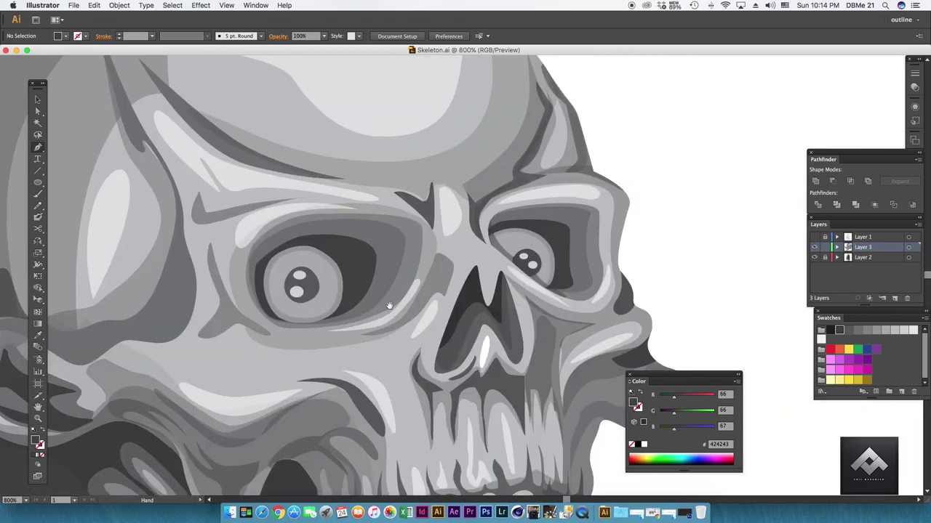
pyautogui.press('p')
pyautogui.scroll(-2, 326, 168)
pyautogui.scroll(-2, 326, 168)
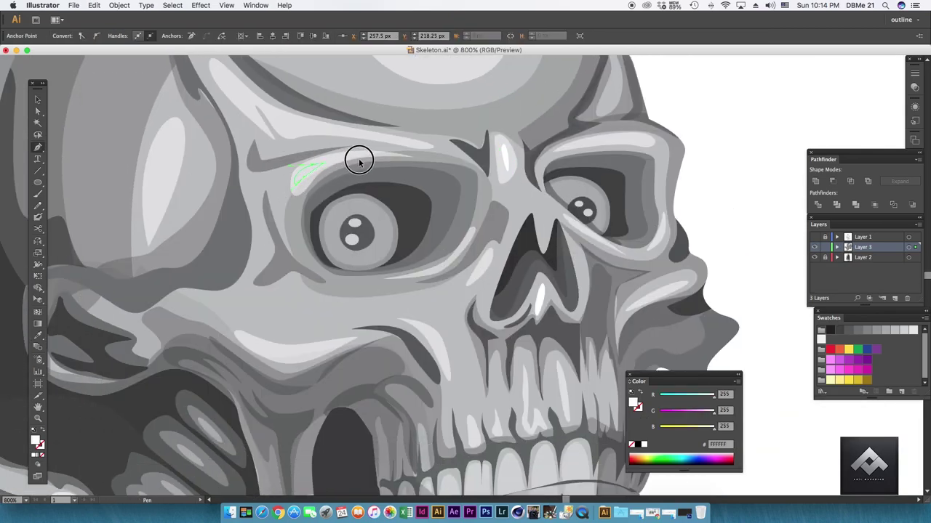
pyautogui.click(357, 158)
pyautogui.scroll(-2, 357, 158)
pyautogui.click(610, 125)
pyautogui.scroll(-3, 631, 195)
pyautogui.click(631, 195)
# - Add white highlights on two upper teeth and check the whole skull
pyautogui.scroll(-2, 442, 208)
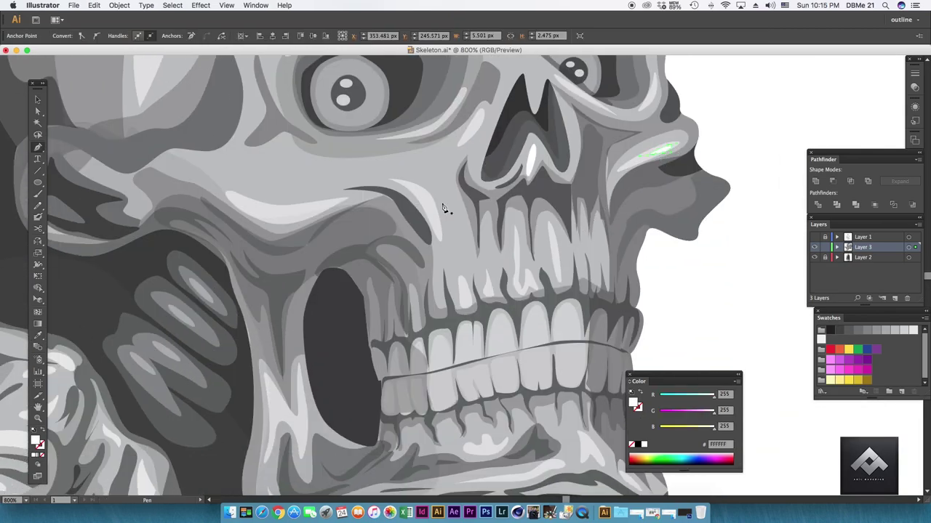
pyautogui.scroll(-2, 270, 182)
pyautogui.scroll(-2, 546, 249)
pyautogui.click(533, 210)
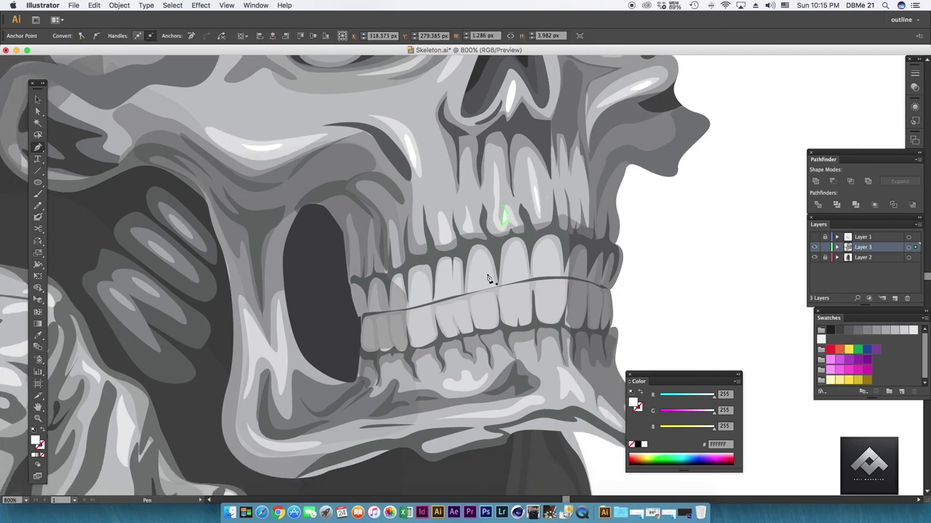
pyautogui.scroll(-2, 533, 210)
pyautogui.click(522, 234)
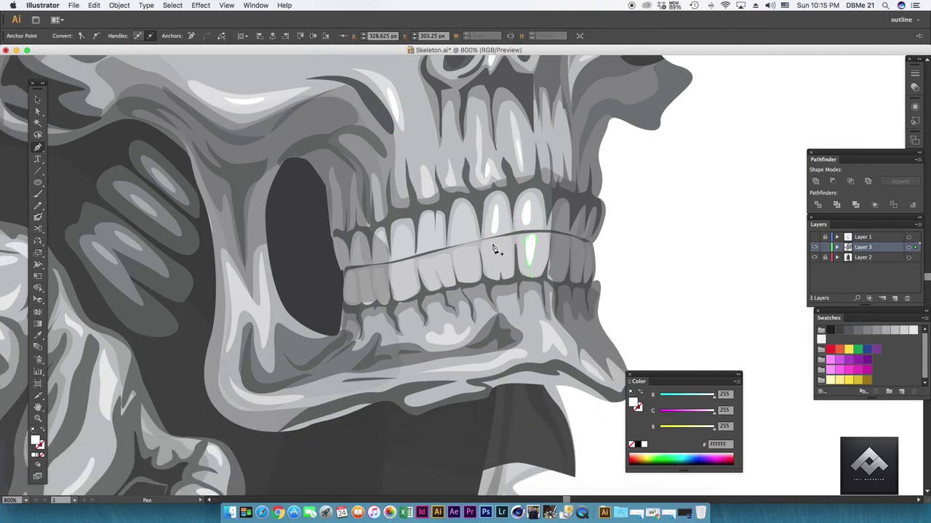
pyautogui.hotkey('ctrl', '-')
pyautogui.hotkey('ctrl', '-')
pyautogui.hotkey('ctrl', '-')
pyautogui.hotkey('ctrl', '+')
pyautogui.hotkey('ctrl', '+')
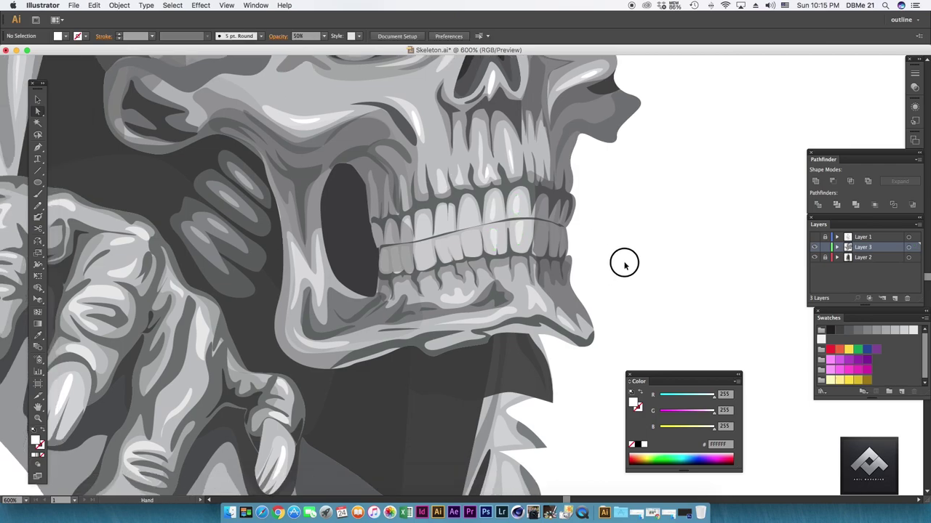
# - Merge a new shape below the jaw with the skull outline in Pathfinder
pyautogui.scroll(-3, 623, 261)
pyautogui.scroll(-2, 603, 211)
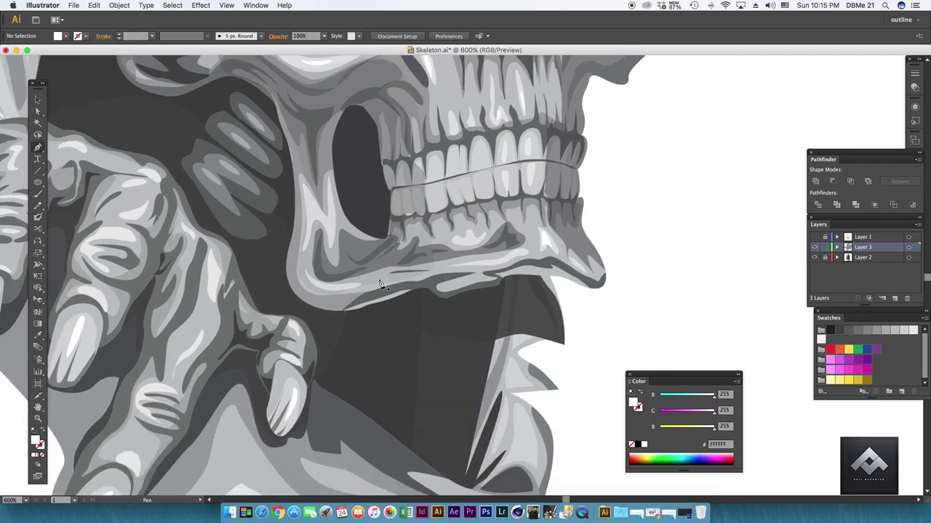
pyautogui.click(329, 286)
pyautogui.scroll(1, 594, 313)
pyautogui.press('a')
pyautogui.click(557, 291)
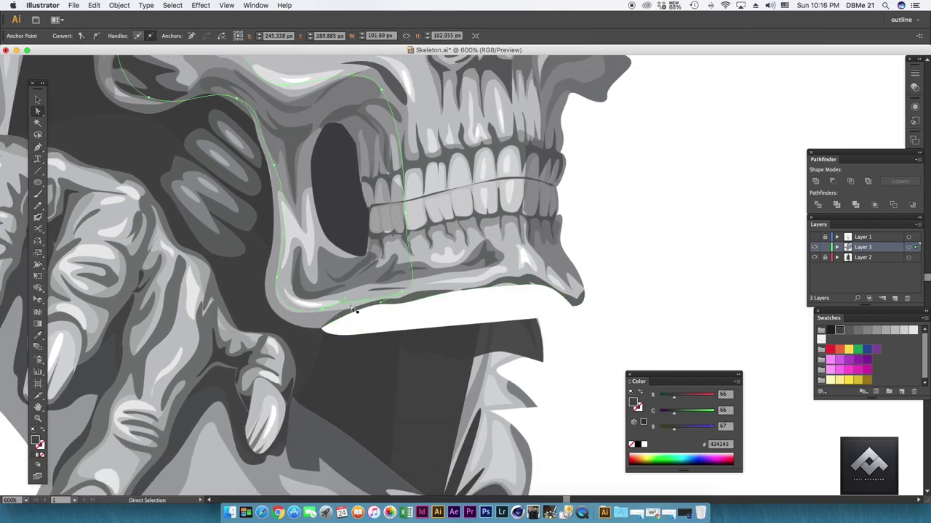
pyautogui.click(850, 182)
# - Close a new shadow shape and select it along the jaw
pyautogui.hscroll(-3, 580, 332)
pyautogui.press('p')
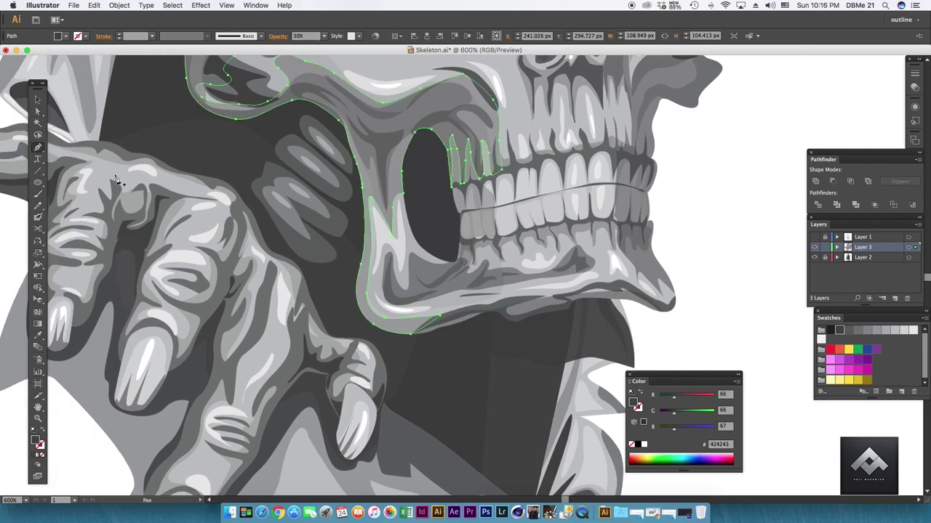
pyautogui.click(218, 120)
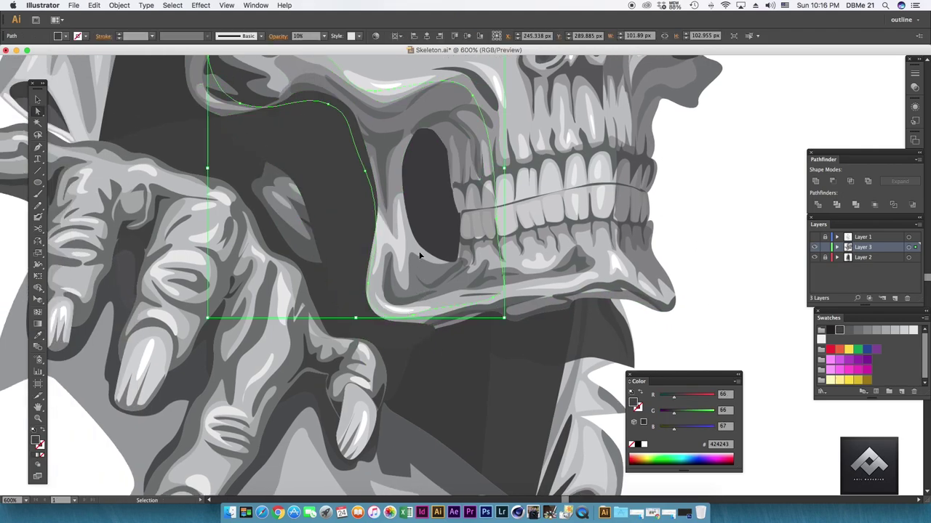
pyautogui.press('a')
pyautogui.click(503, 302)
# - Draw a shadow beside the eye socket and set its opacity to 70%
pyautogui.hotkey('ctrl', '0')
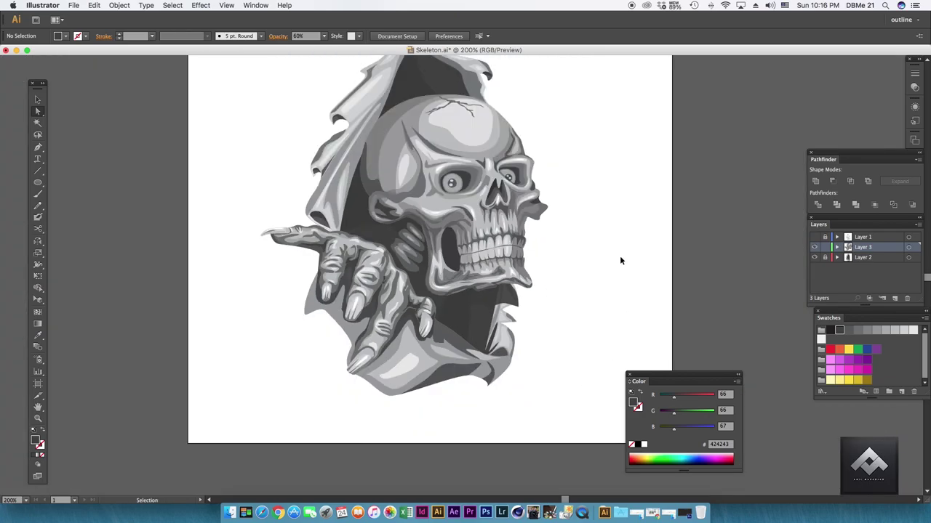
pyautogui.scroll(5, 412, 226)
pyautogui.press('p')
pyautogui.click(429, 289)
pyautogui.click(369, 335)
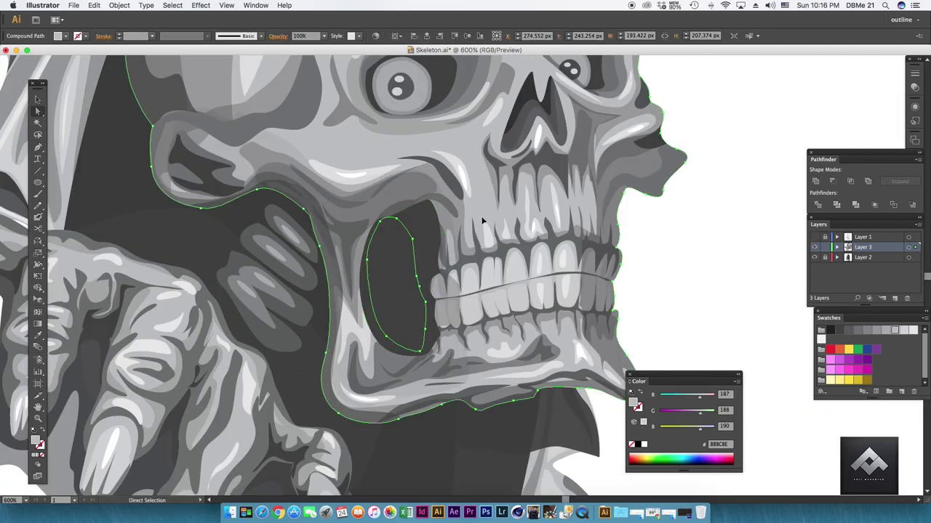
pyautogui.press('a')
pyautogui.click(323, 37)
pyautogui.click(335, 120)
pyautogui.hotkey('ctrl', 'shift', 'a')
pyautogui.hotkey('ctrl', '-')
pyautogui.hotkey('ctrl', '-')
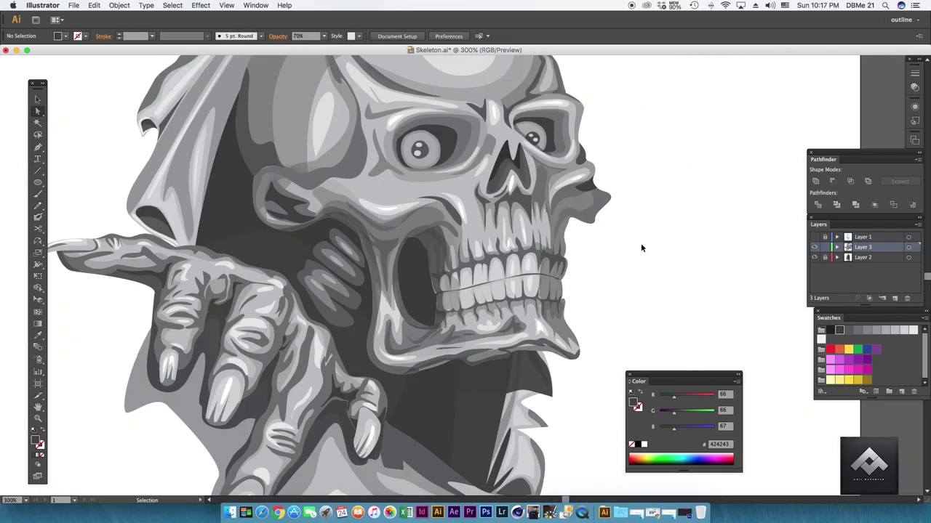
# - Draw a closed shadow shape along the jaw edge
pyautogui.click(602, 207)
pyautogui.click(554, 269)
pyautogui.click(616, 231)
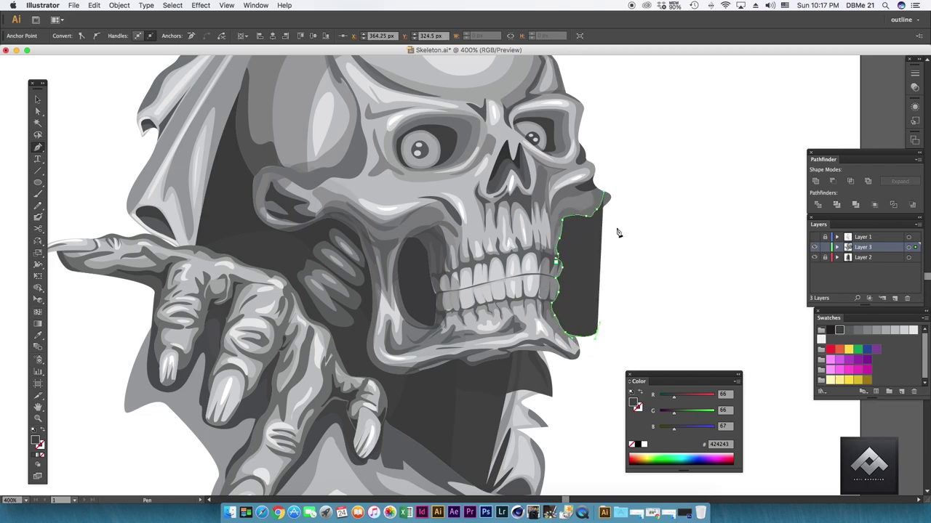
pyautogui.click(602, 207)
pyautogui.press('a')
pyautogui.click(655, 264)
pyautogui.press('v')
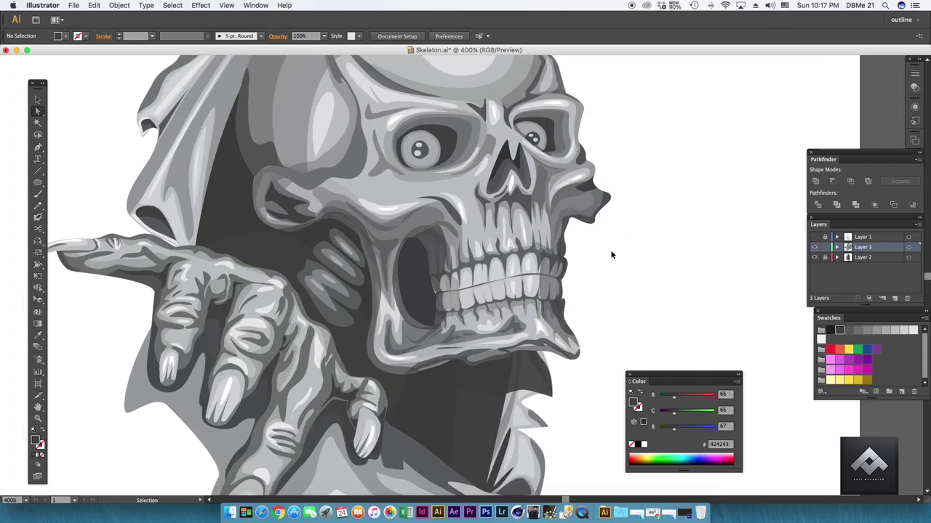
# - Select and then deselect the forehead highlight shape
pyautogui.scroll(-2, 560, 273)
pyautogui.click(360, 160)
pyautogui.scroll(2, 360, 160)
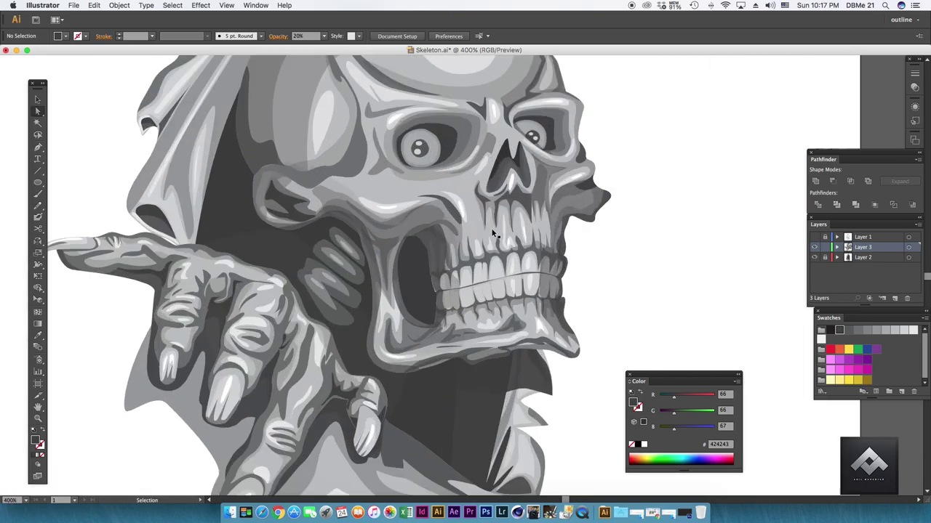
pyautogui.scroll(2, 352, 239)
pyautogui.press('super+shift+a')
# - Draw the crack shape across the cranium and fill it dark grey
pyautogui.click(350, 205)
pyautogui.click(347, 231)
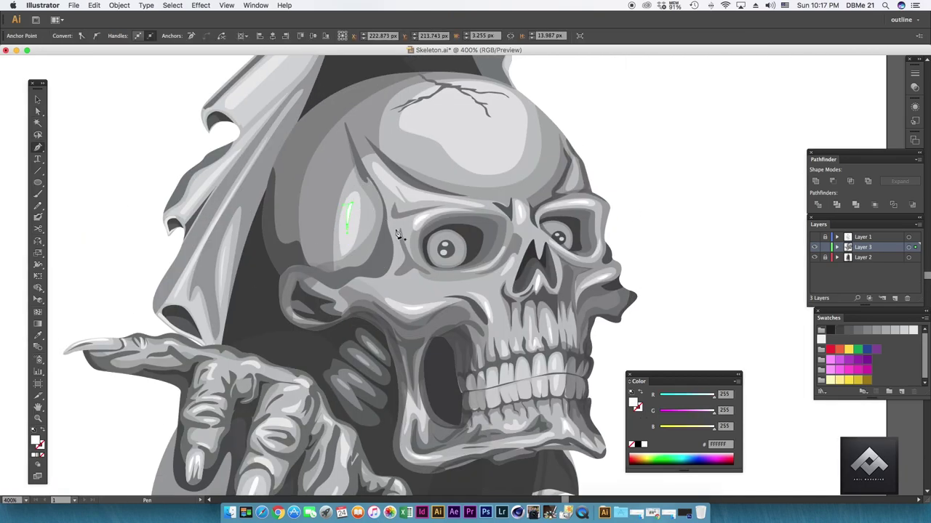
pyautogui.scroll(-2, 661, 203)
pyautogui.scroll(2, 661, 204)
pyautogui.scroll(1, 322, 255)
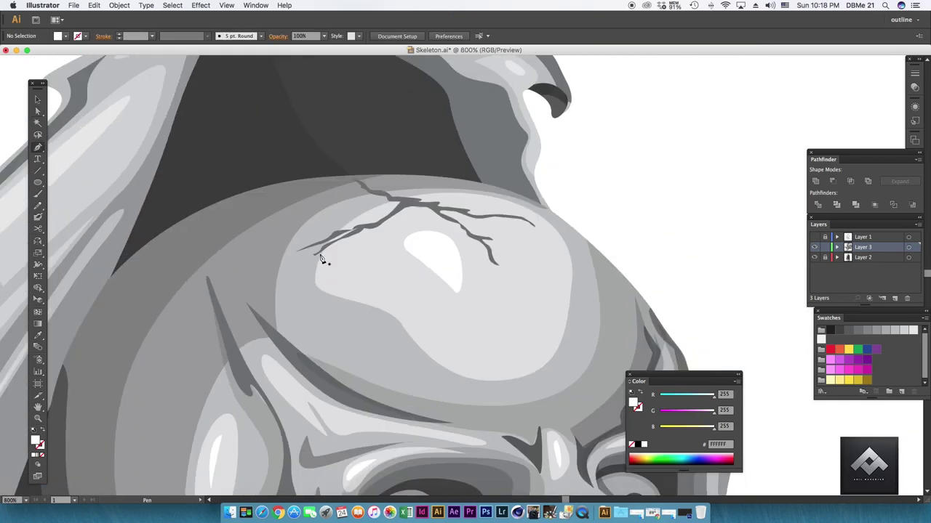
pyautogui.click(490, 250)
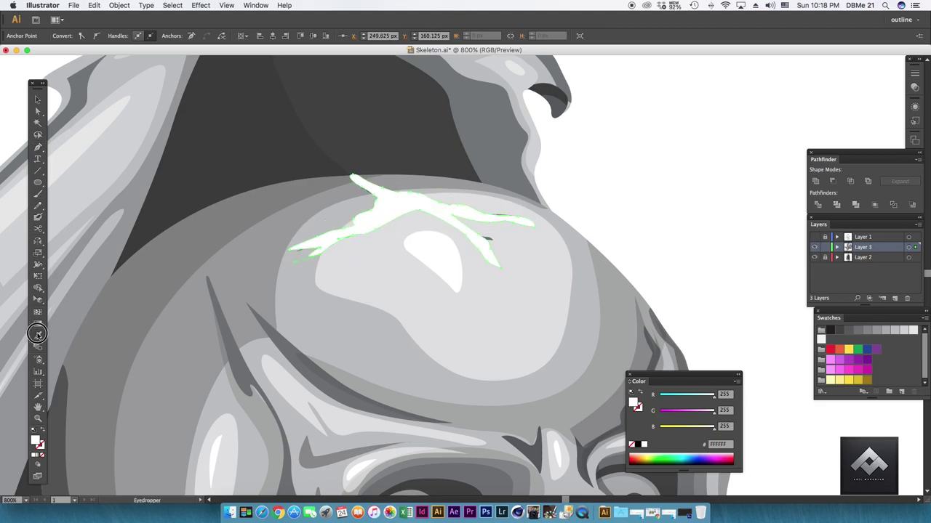
pyautogui.click(266, 170)
pyautogui.hotkey('ctrl', 'shift', 'a')
# - Select the cheek and jaw shadow path against the skull outline, then deselect
pyautogui.scroll(-3, 624, 227)
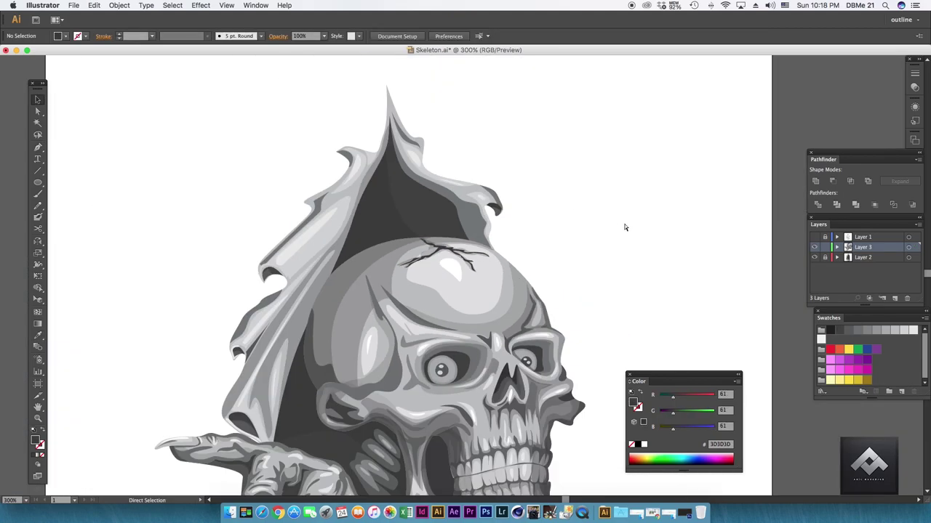
pyautogui.scroll(-5, 624, 227)
pyautogui.press('a')
pyautogui.scroll(1, 614, 190)
pyautogui.click(418, 302)
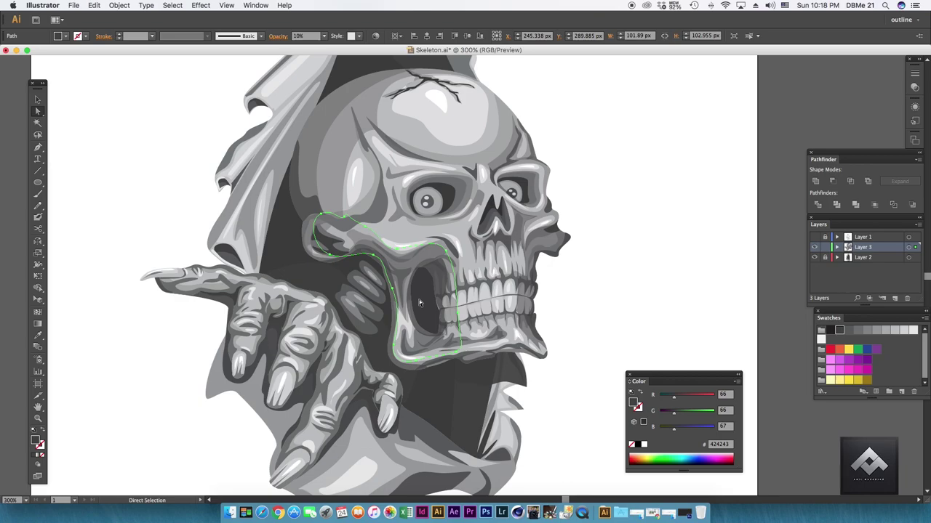
pyautogui.keyDown('shift'); pyautogui.click(437, 258); pyautogui.keyUp('shift')
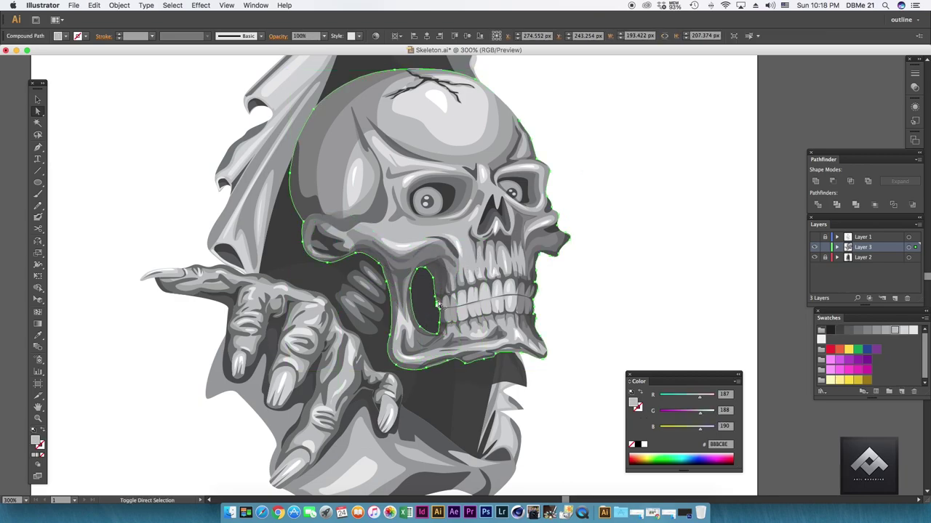
pyautogui.click(522, 297)
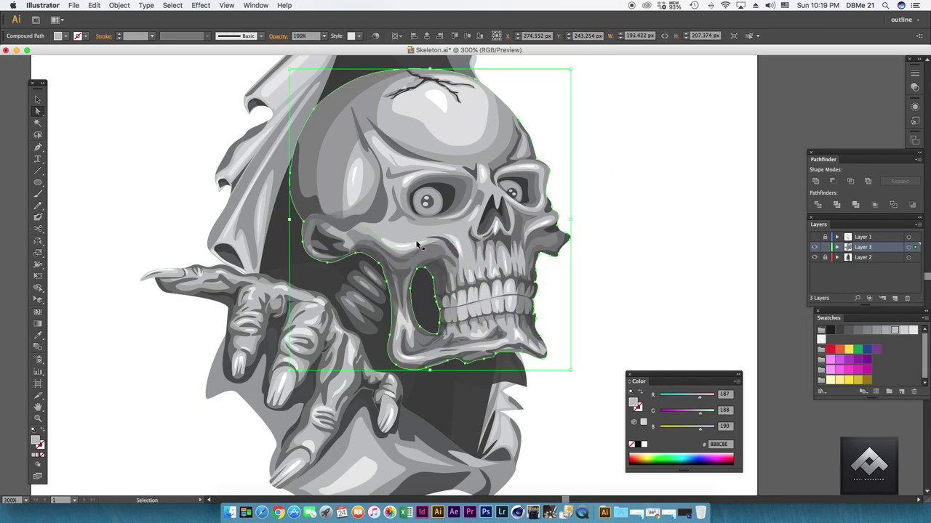
pyautogui.press('super+shift+a')
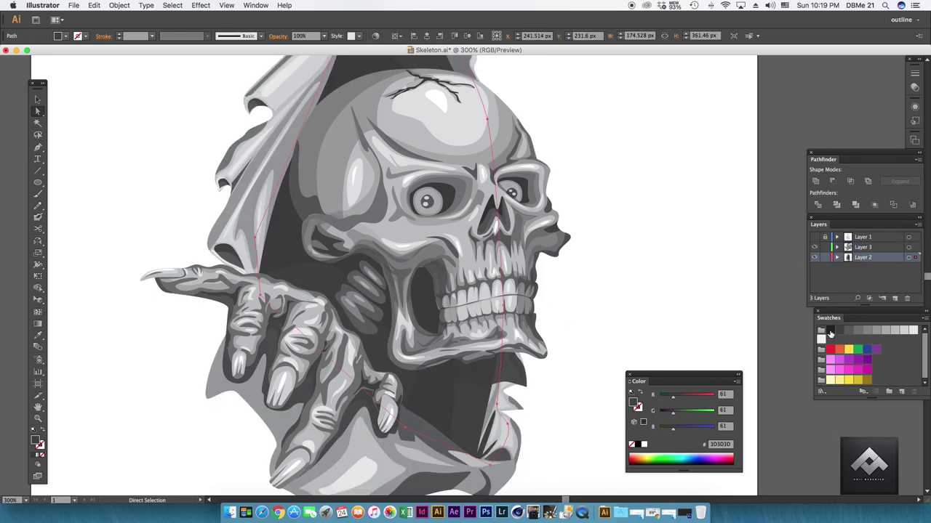
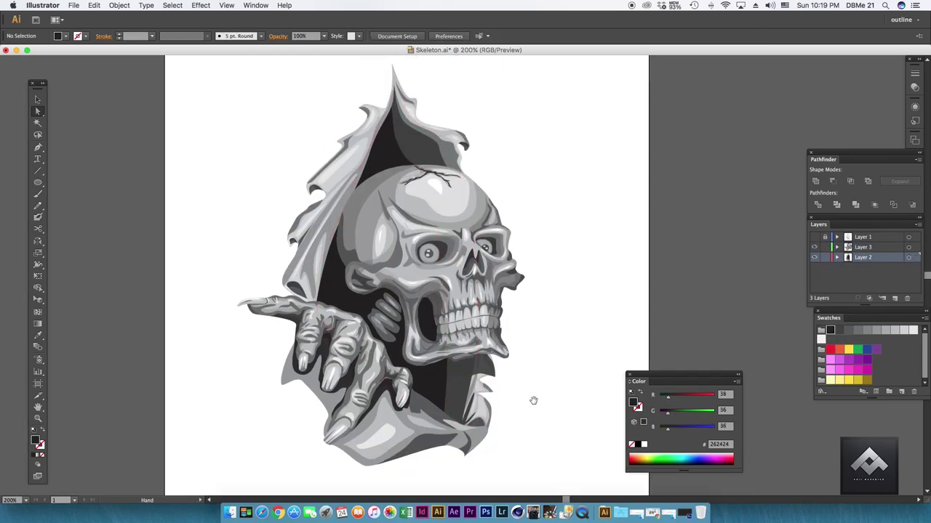
# - Draw a shadow outline around the hand and cloak and sample a grey fill for it
pyautogui.press('p')
pyautogui.click(315, 279)
pyautogui.click(293, 349)
pyautogui.click(335, 415)
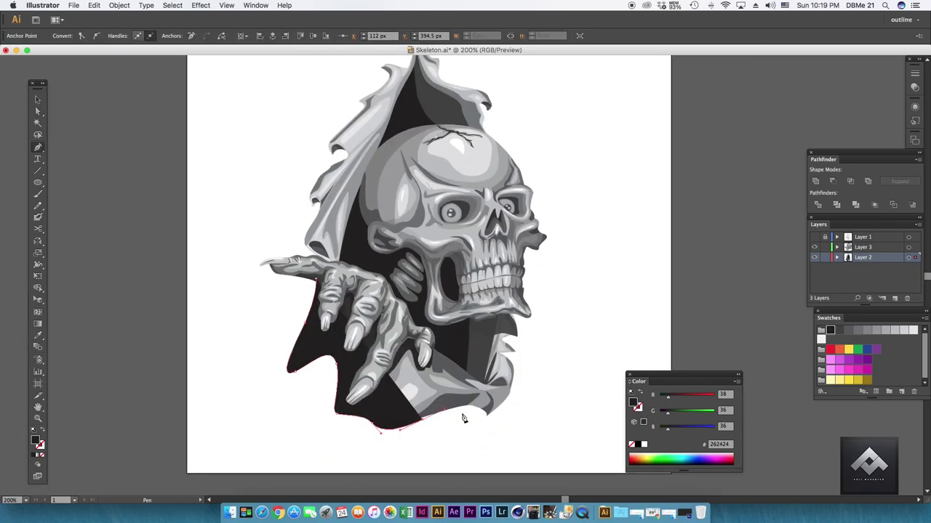
pyautogui.click(472, 432)
pyautogui.click(445, 349)
pyautogui.click(315, 279)
pyautogui.press('i')
pyautogui.click(405, 183)
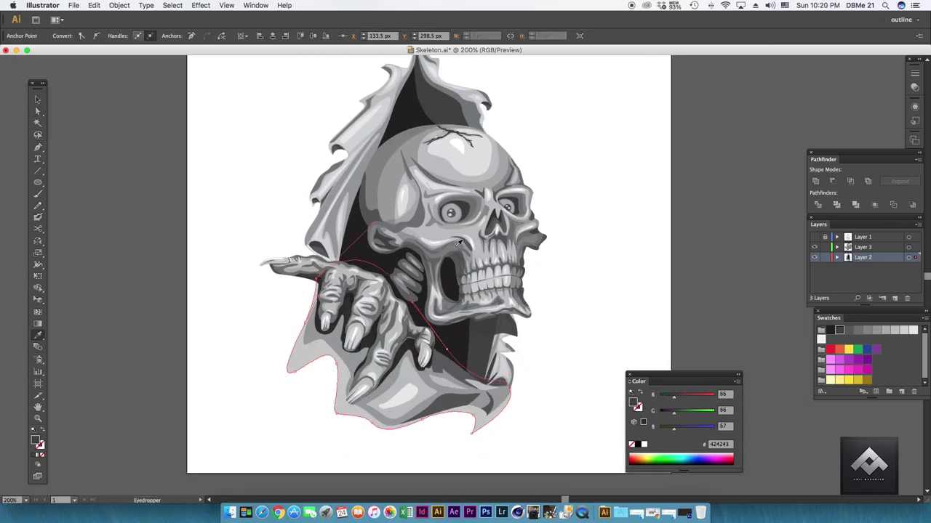
# - Give the skull's pupils a near-black fill
pyautogui.press('a')
pyautogui.click(585, 233)
pyautogui.press('super+equal')
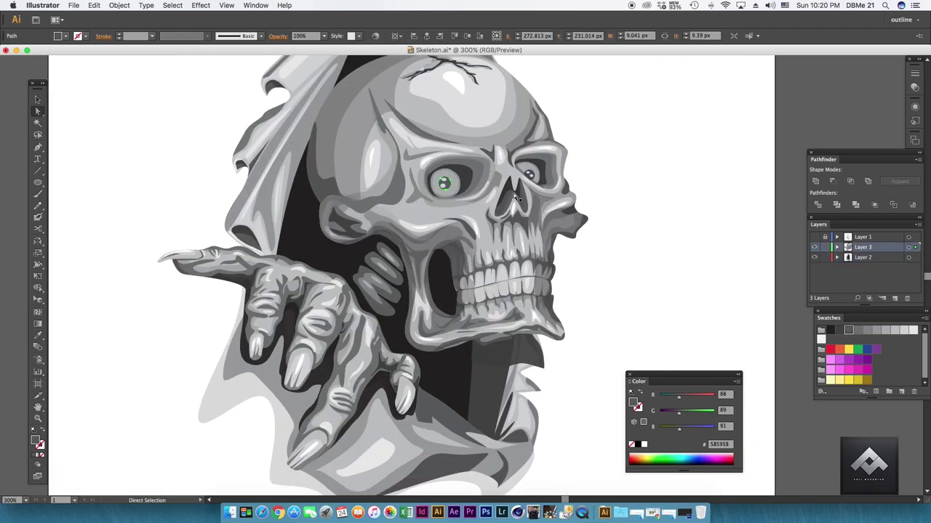
pyautogui.keyDown('shift'); pyautogui.click(529, 175); pyautogui.keyUp('shift')
pyautogui.click(637, 298)
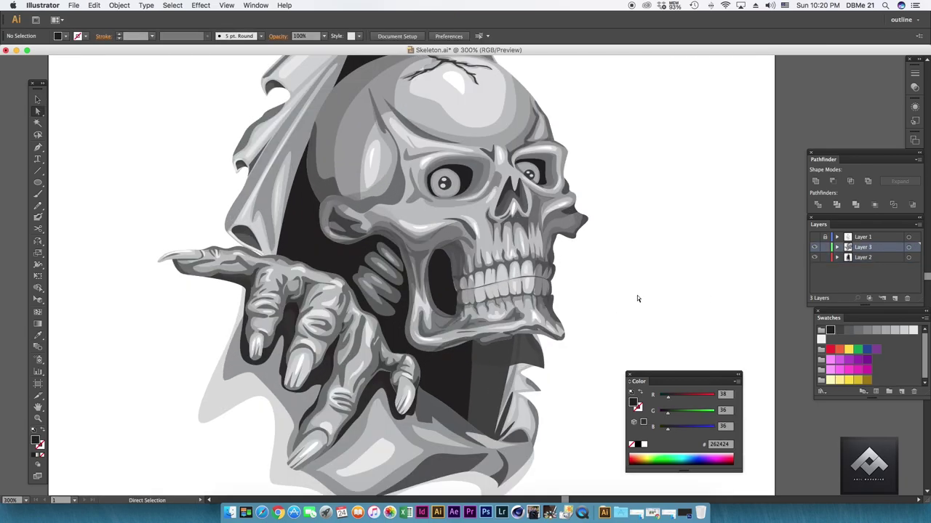
# - Select the mouth, eye-socket and temple shading shapes, giving the temple a grey fill
pyautogui.scroll(2, 637, 299)
pyautogui.click(436, 280)
pyautogui.press('i')
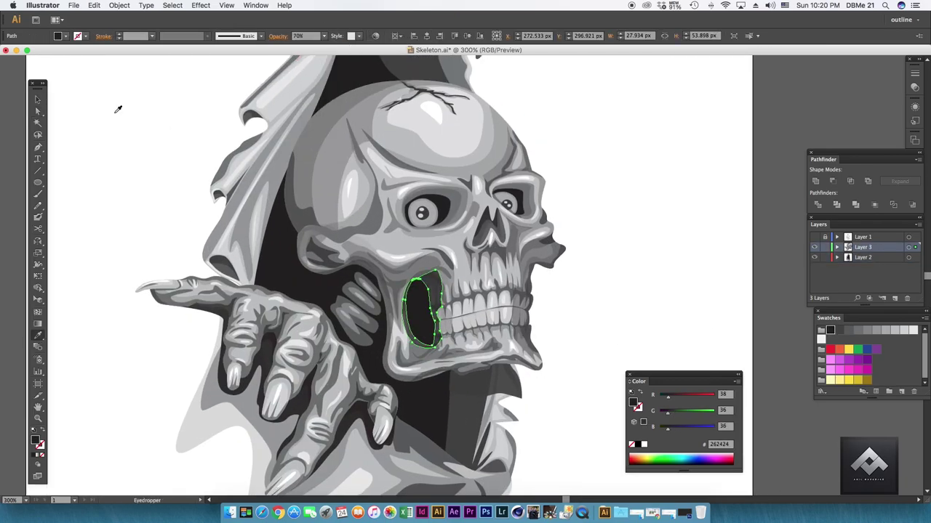
pyautogui.press('a')
pyautogui.click(520, 218)
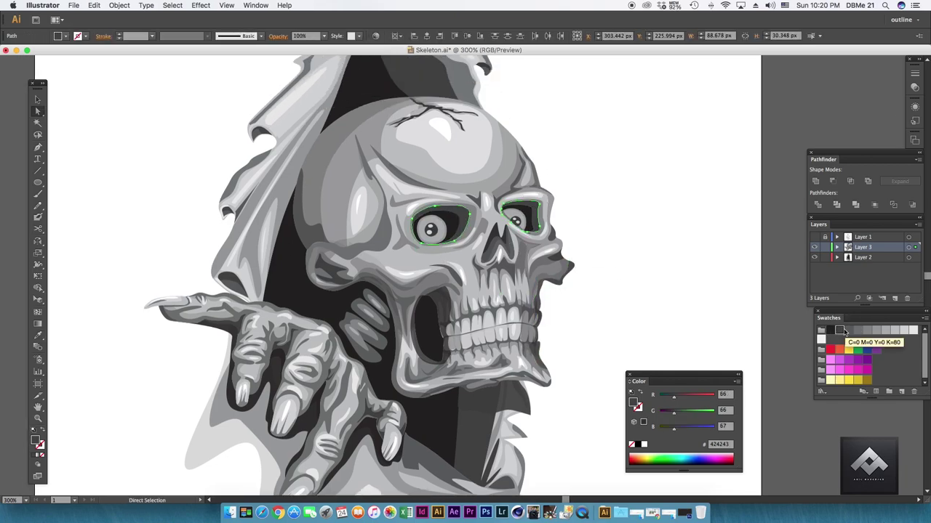
pyautogui.hscroll(2, 607, 256)
pyautogui.click(320, 266)
pyautogui.click(850, 333)
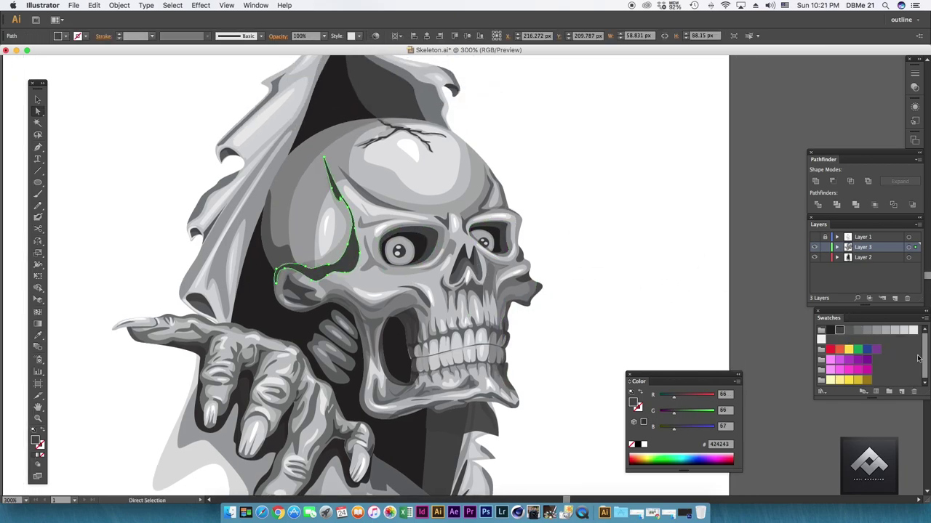
pyautogui.scroll(1, 224, 269)
pyautogui.scroll(1, 411, 289)
pyautogui.click(412, 290)
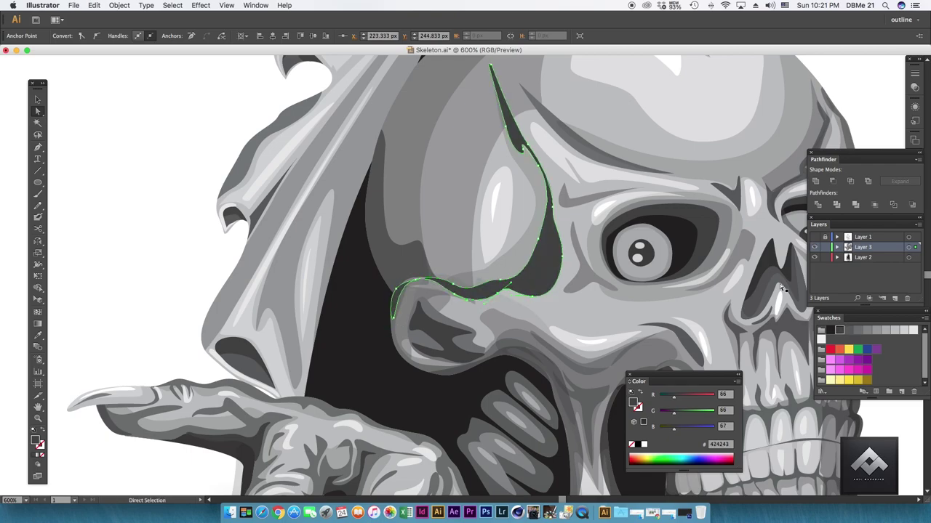
# - Select the nose, teeth and mouth-interior shapes and lower their opacity
pyautogui.scroll(-1, 500, 309)
pyautogui.scroll(-1, 501, 309)
pyautogui.scroll(1, 509, 300)
pyautogui.click(469, 258)
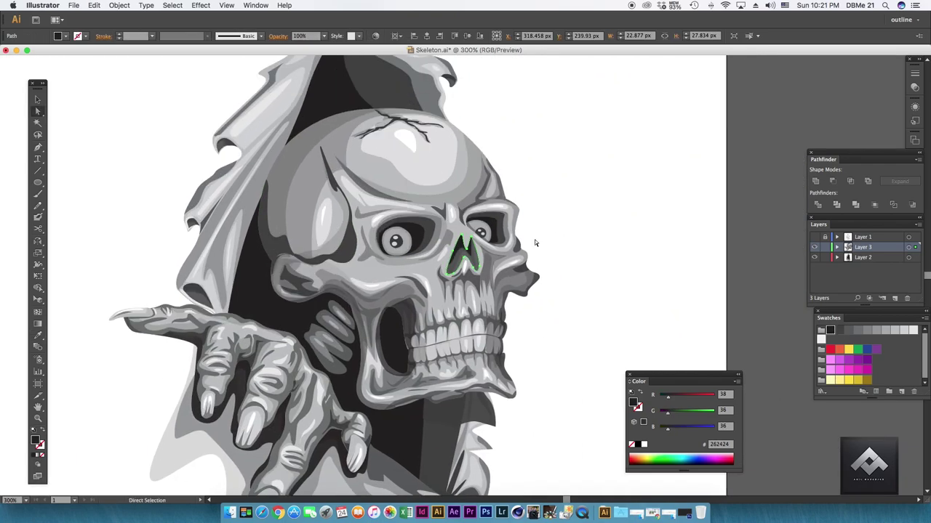
pyautogui.scroll(-2, 535, 243)
pyautogui.click(459, 309)
pyautogui.click(426, 328)
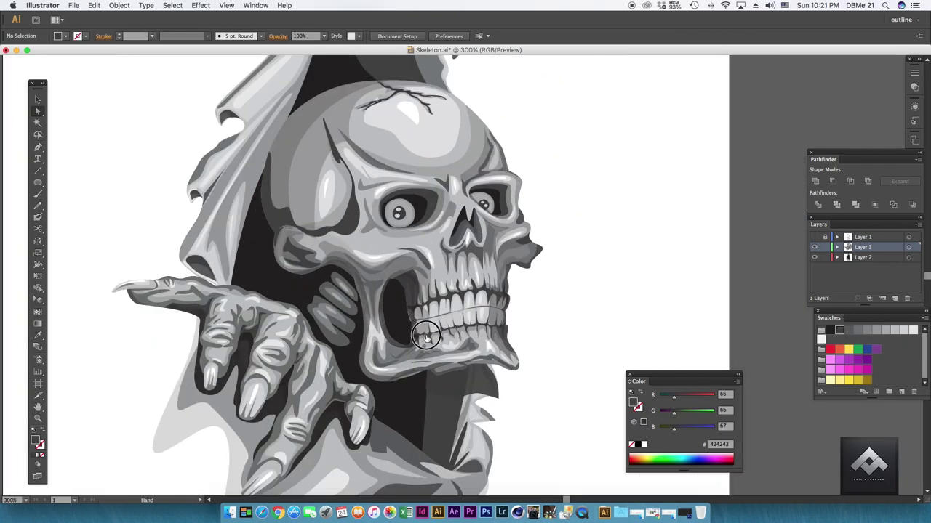
pyautogui.click(323, 38)
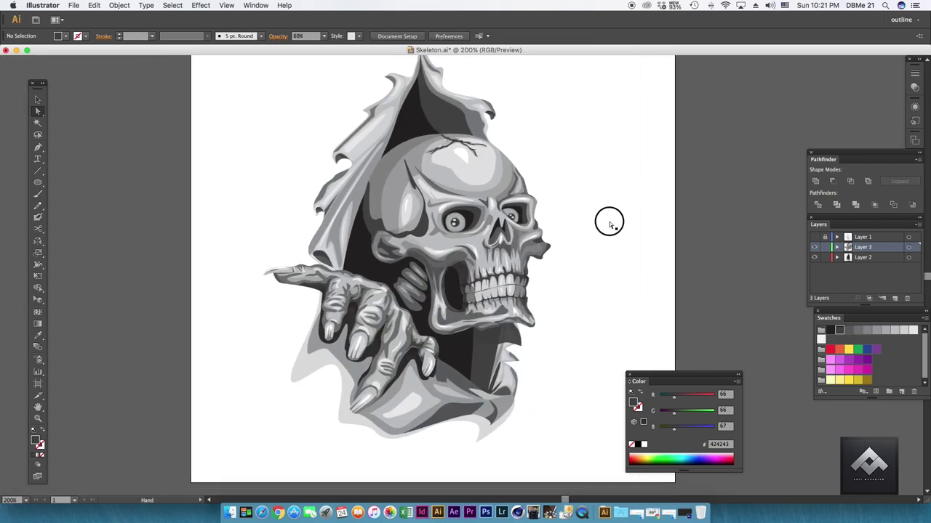
# - Review the hand shading and finger-shadow shapes, then return to a full-artboard view
pyautogui.click(430, 339)
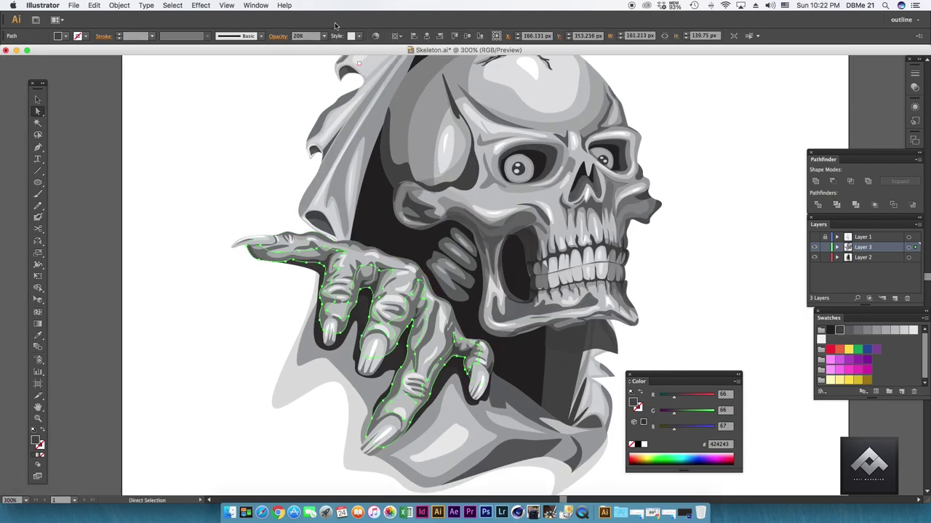
pyautogui.click(327, 291)
pyautogui.press('a')
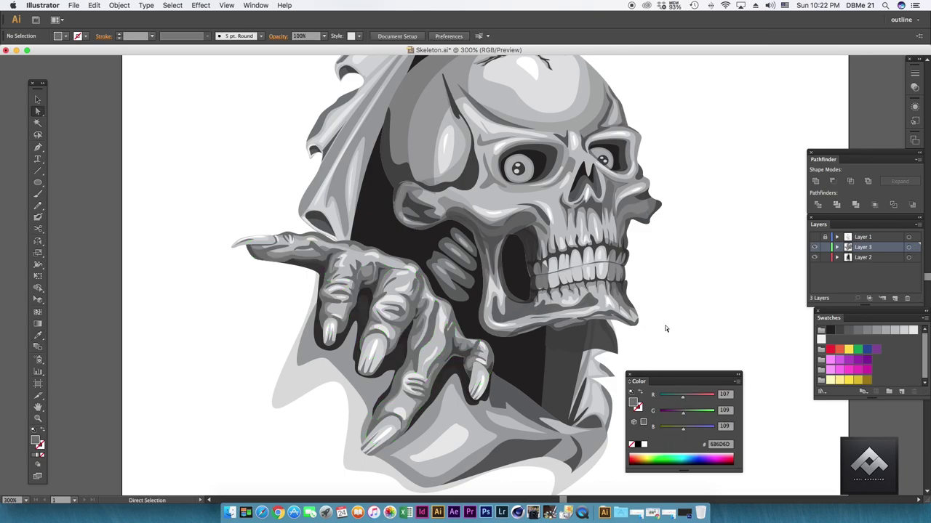
pyautogui.click(436, 353)
pyautogui.hotkey('ctrl', '=')
pyautogui.hotkey('ctrl', 'shift', 'a')
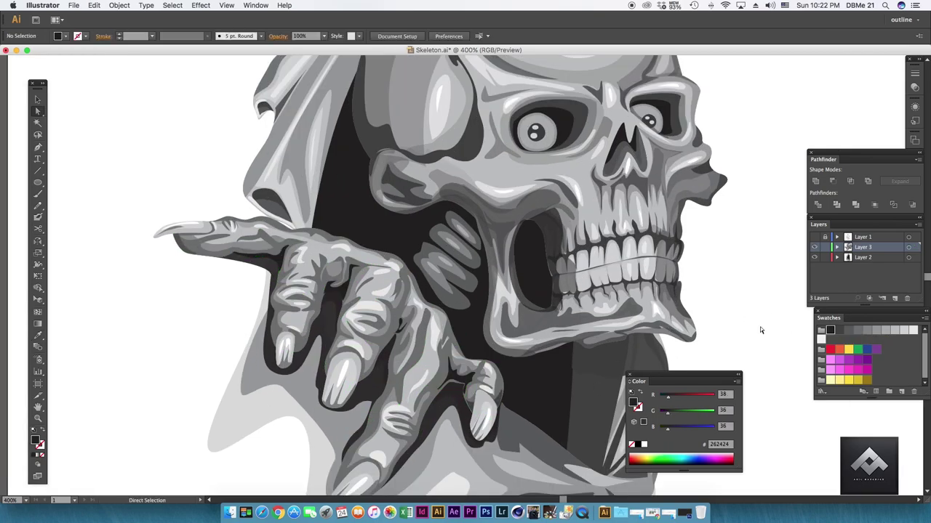
pyautogui.hotkey('ctrl', '0')
pyautogui.scroll(5, 615, 311)
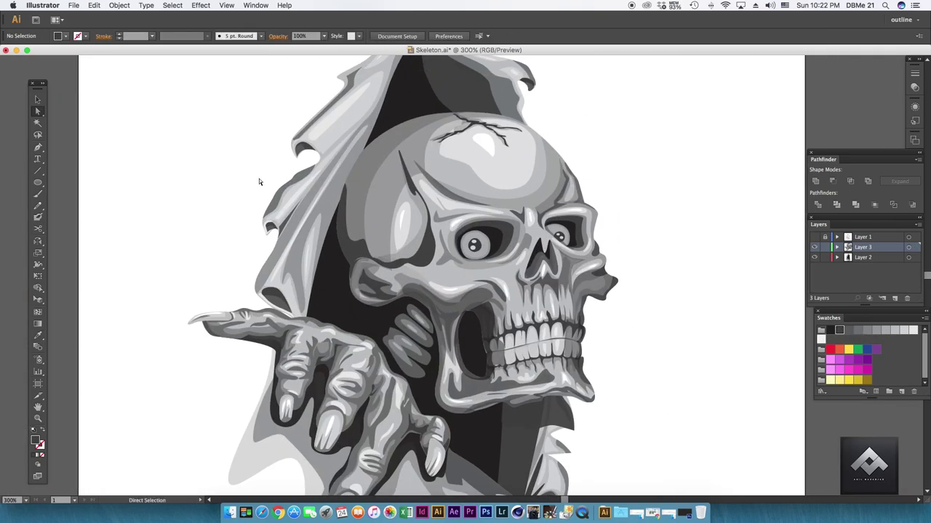
pyautogui.hotkey('ctrl', '0')
pyautogui.press('v')
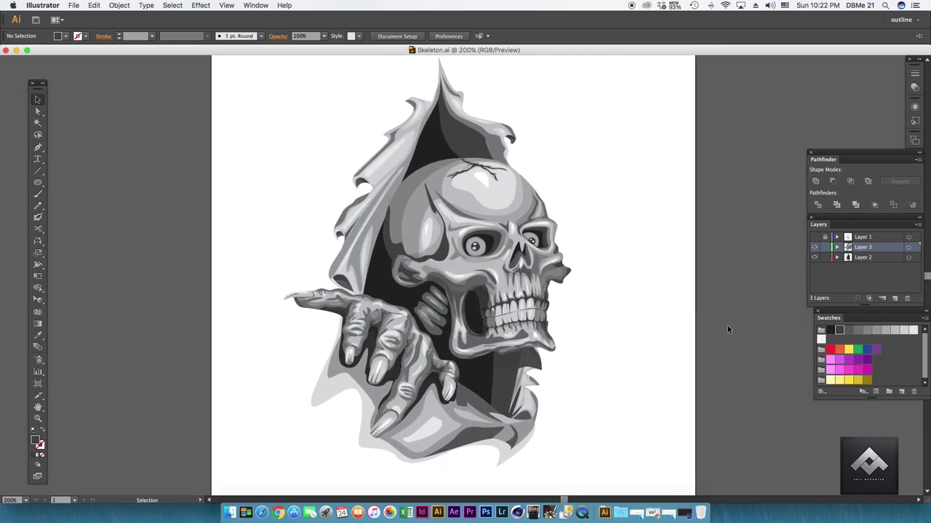
# - Add a shape at the skull's jaw and lower its opacity
pyautogui.click(449, 312)
pyautogui.click(424, 331)
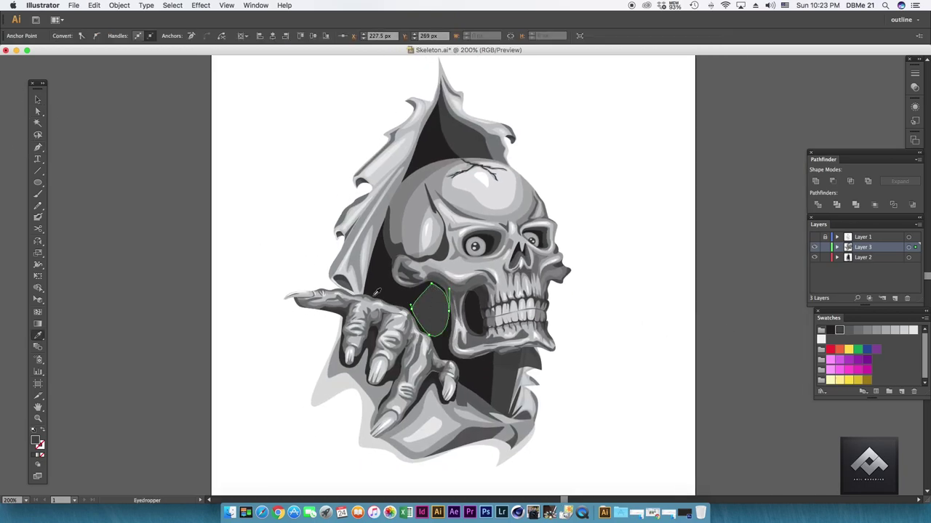
pyautogui.press('a')
pyautogui.click(434, 305)
pyautogui.click(324, 35)
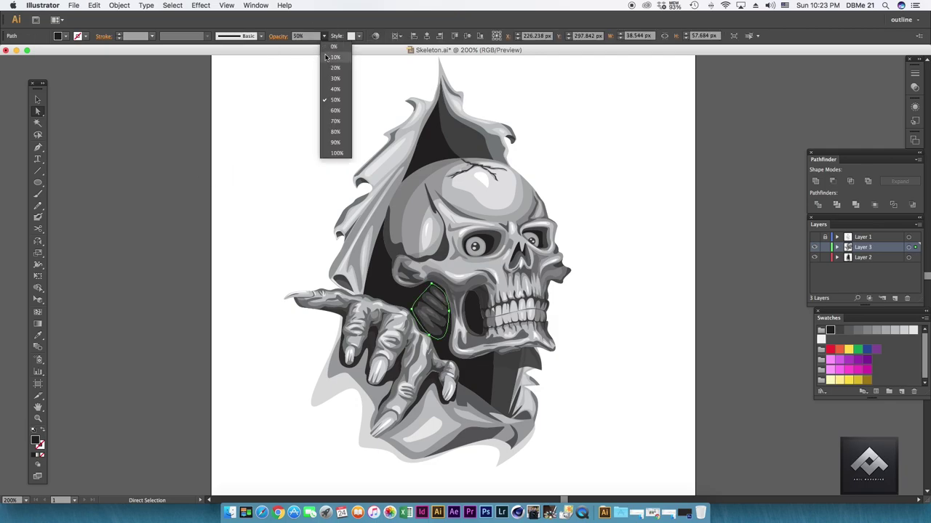
pyautogui.click(335, 82)
pyautogui.click(245, 147)
pyautogui.scroll(-2, 623, 231)
# - Inspect the cheek, brow crease, temple and nose-bridge shading shapes up close
pyautogui.click(406, 248)
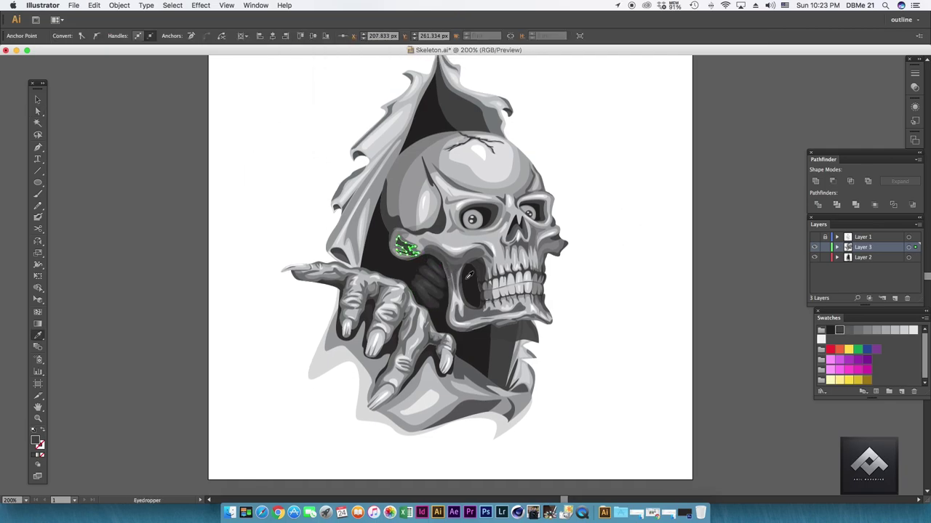
pyautogui.press('super+equal')
pyautogui.press('super+equal')
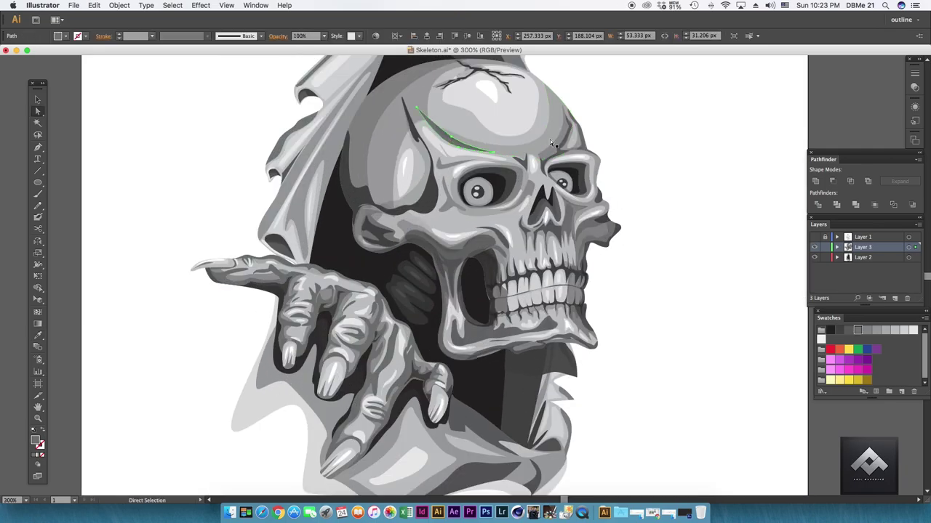
pyautogui.press('a')
pyautogui.press('super+equal')
pyautogui.press('super+equal')
pyautogui.press('super+equal')
pyautogui.click(261, 166)
pyautogui.click(622, 187)
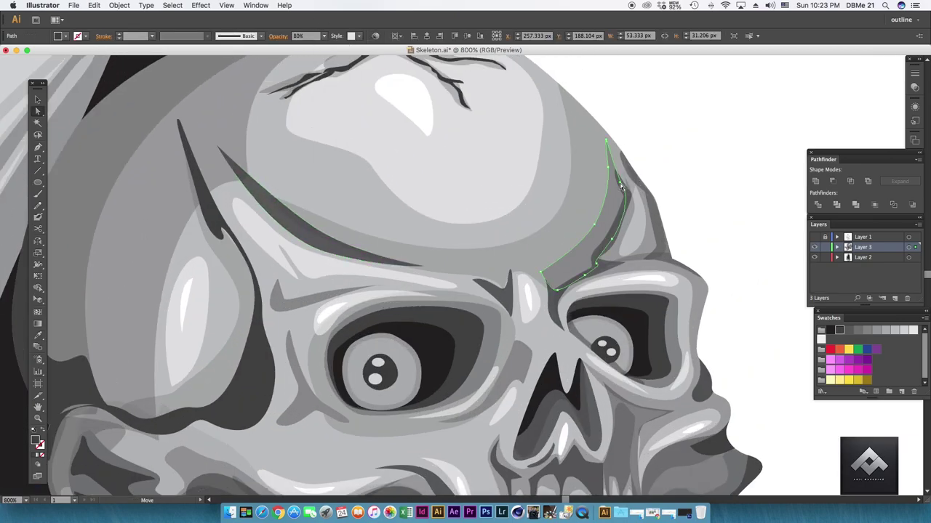
pyautogui.click(511, 305)
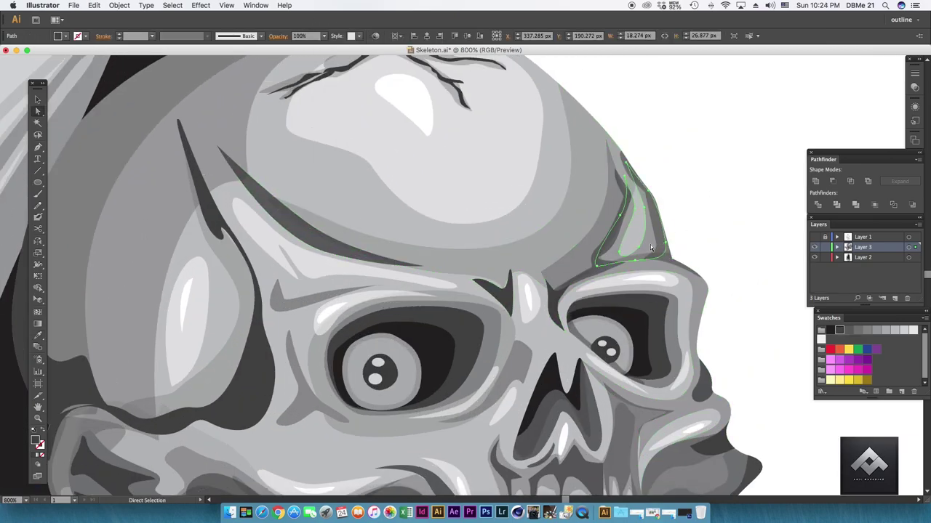
pyautogui.click(668, 259)
pyautogui.click(712, 418)
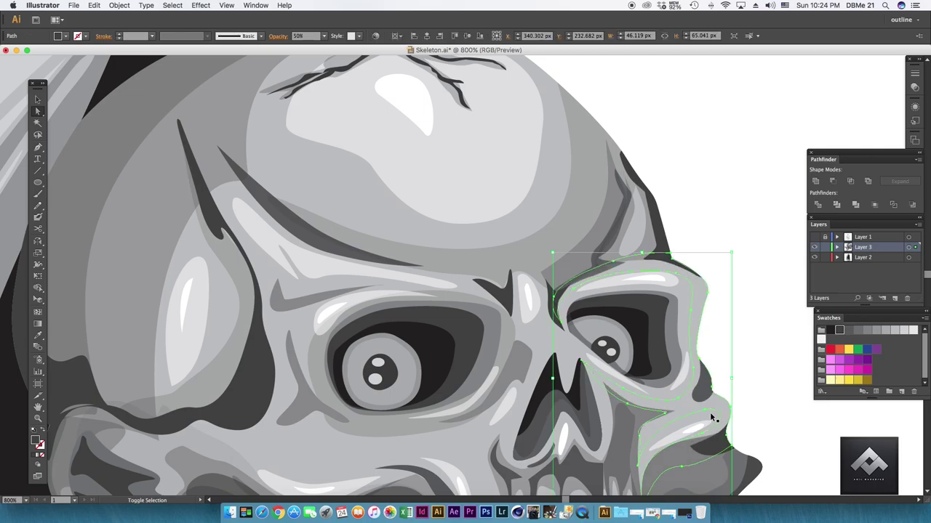
pyautogui.keyDown('shift'); pyautogui.click(721, 444); pyautogui.keyUp('shift')
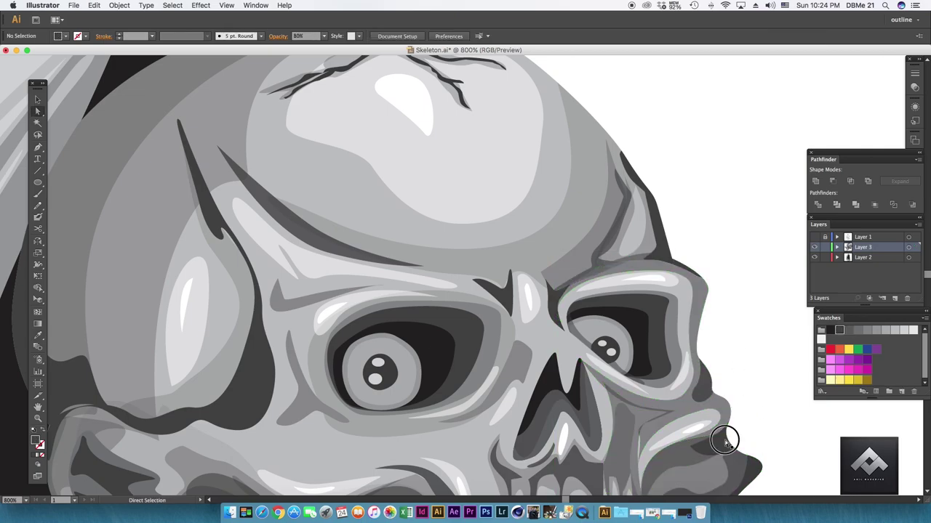
pyautogui.hotkey('ctrl', '0')
# - Close a new shape under the jaw, try 50% then 100% opacity, and delete the stray grey copy
pyautogui.hotkey('ctrl', '=')
pyautogui.click(560, 334)
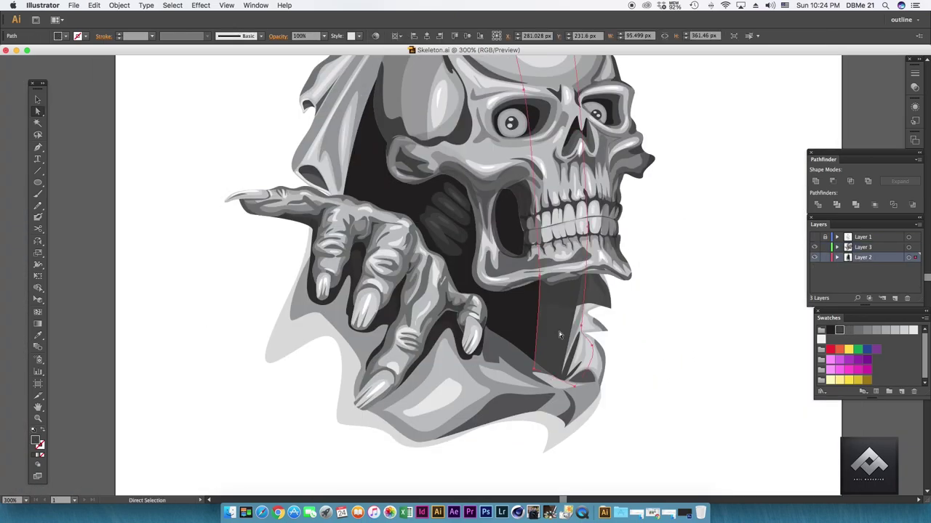
pyautogui.click(583, 278)
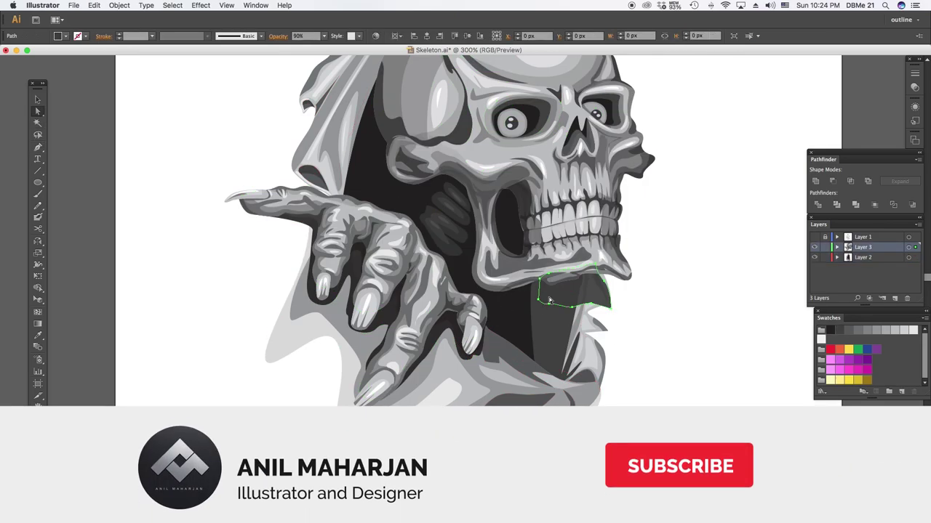
pyautogui.press('i')
pyautogui.click(324, 36)
pyautogui.click(335, 98)
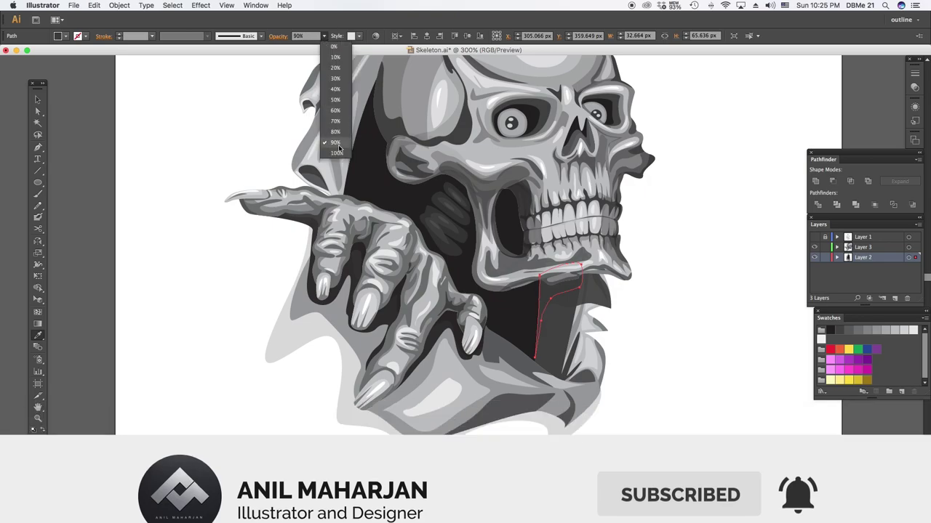
pyautogui.click(336, 153)
pyautogui.press('a')
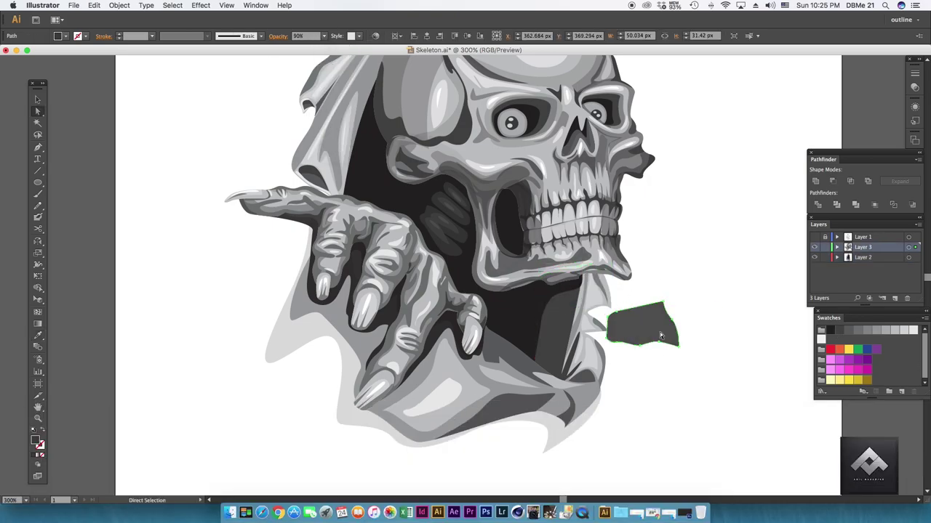
pyautogui.press('Delete')
# - Set the shadow shape under the jaw to 80% opacity
pyautogui.hotkey('ctrl', '=')
pyautogui.hotkey('ctrl', '=')
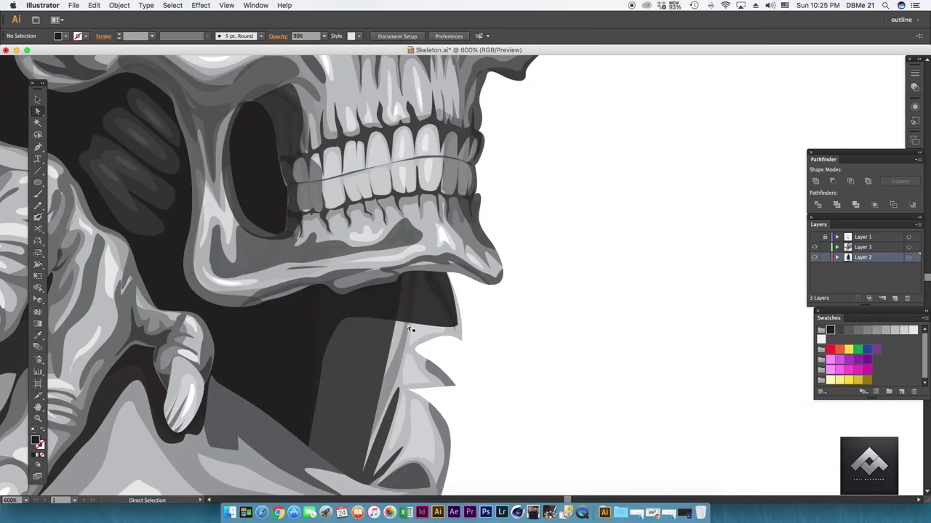
pyautogui.click(410, 329)
pyautogui.click(323, 36)
pyautogui.click(334, 131)
pyautogui.hotkey('ctrl', '-')
pyautogui.hotkey('ctrl', '-')
pyautogui.hotkey('ctrl', '-')
pyautogui.click(579, 278)
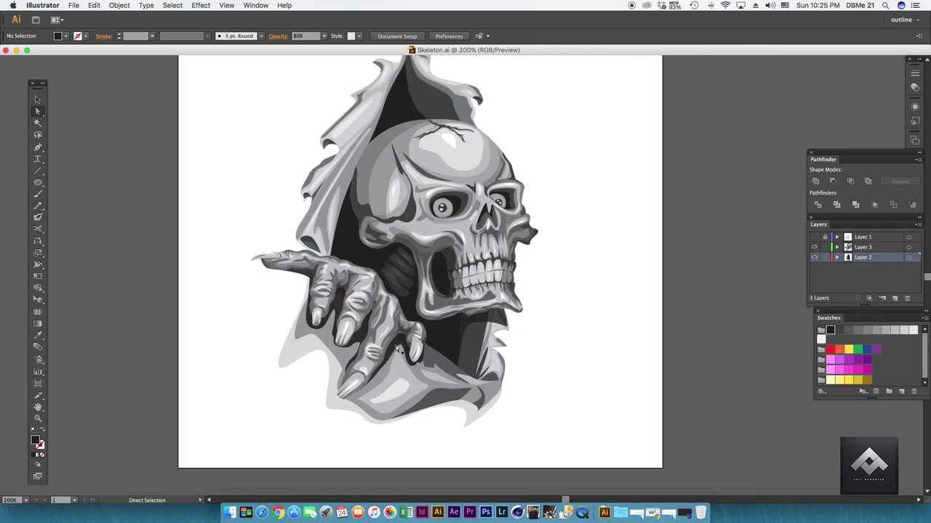
# - Temporarily fill the cheekbone and eye-socket outline path green
pyautogui.hscroll(-2, 581, 269)
pyautogui.scroll(2, 581, 269)
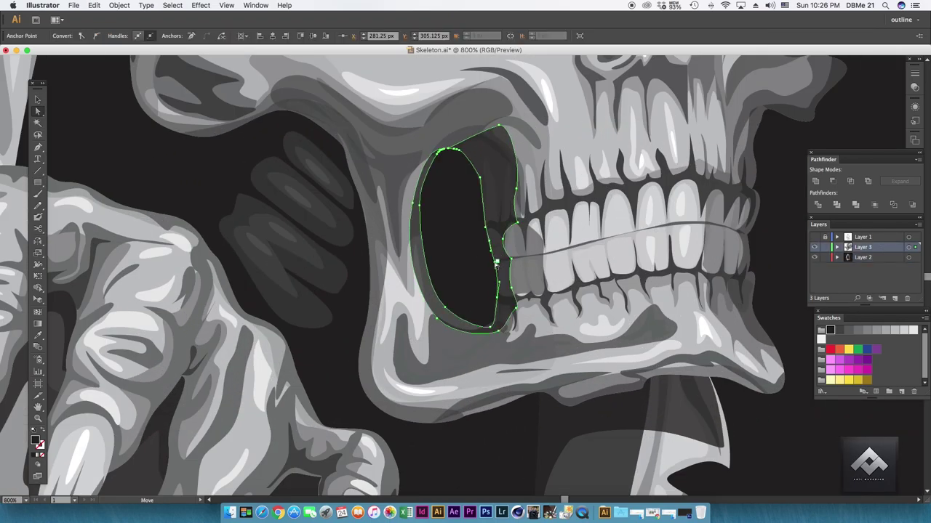
pyautogui.click(386, 251)
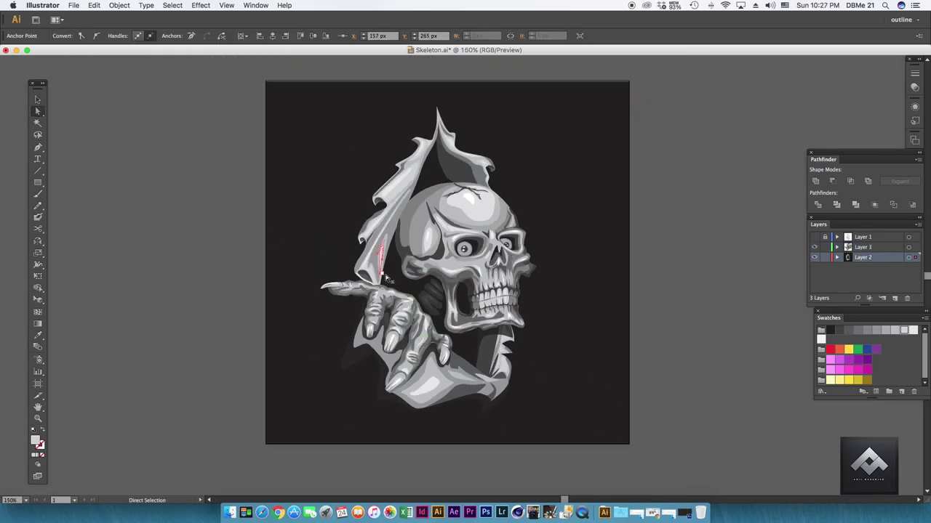
pyautogui.click(858, 350)
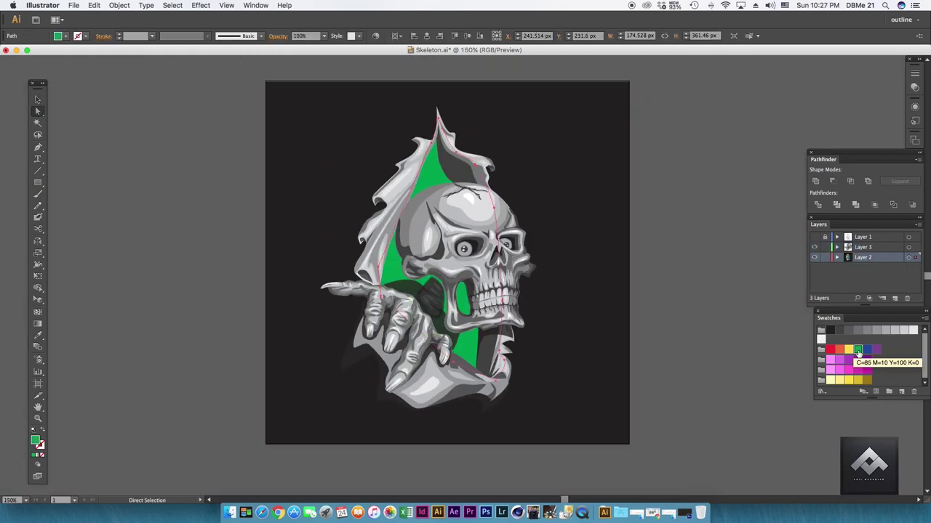
# - Try magenta, yellow, light grey and dark grey fills on the square background
pyautogui.click(598, 295)
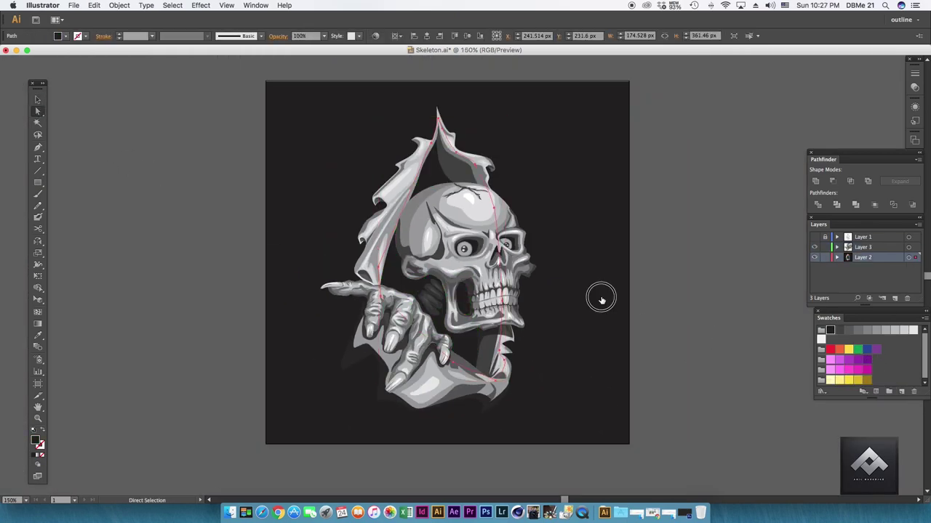
pyautogui.click(867, 371)
pyautogui.click(842, 380)
pyautogui.click(885, 331)
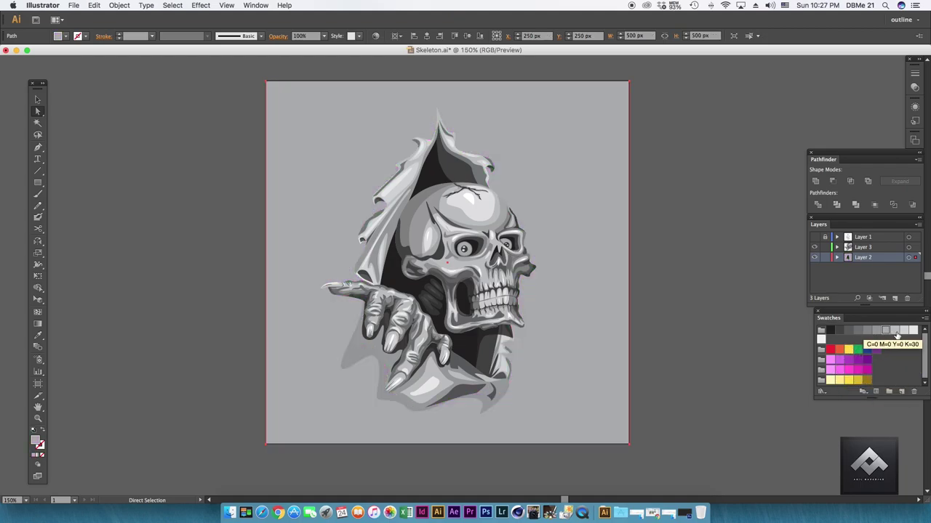
pyautogui.click(848, 331)
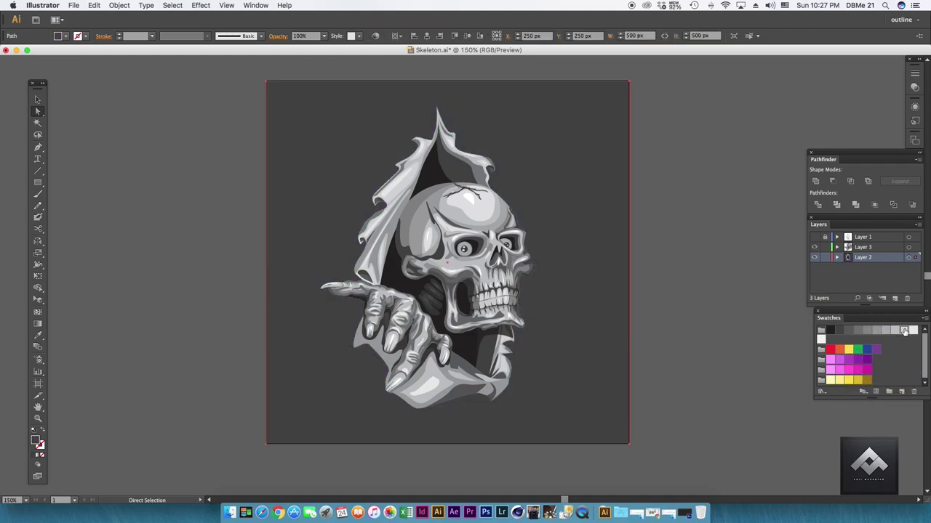
pyautogui.press('super+z')
pyautogui.press('super+z')
pyautogui.press('super+equal')
# - Try black on the background, then undo back to a mid-grey fill
pyautogui.press('p')
pyautogui.hscroll(-1, 409, 128)
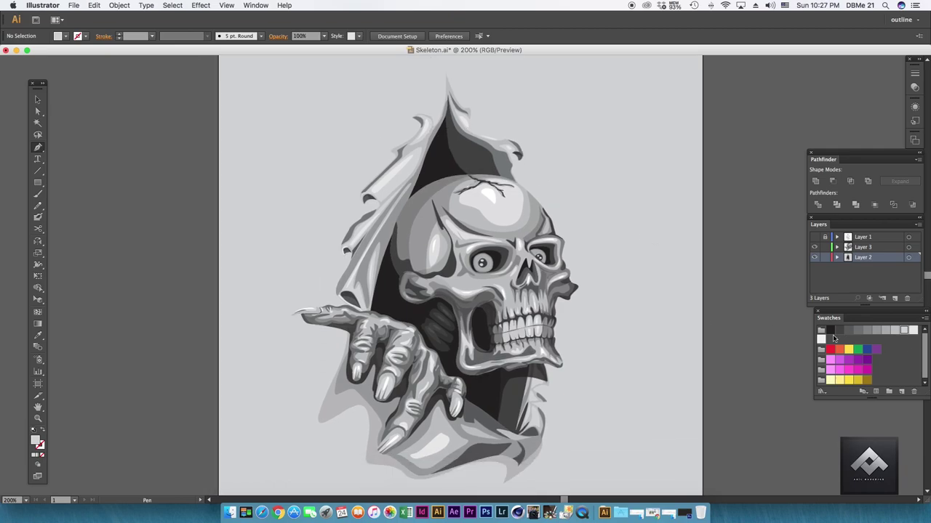
pyautogui.click(831, 332)
pyautogui.press('super+minus')
pyautogui.press('super+z')
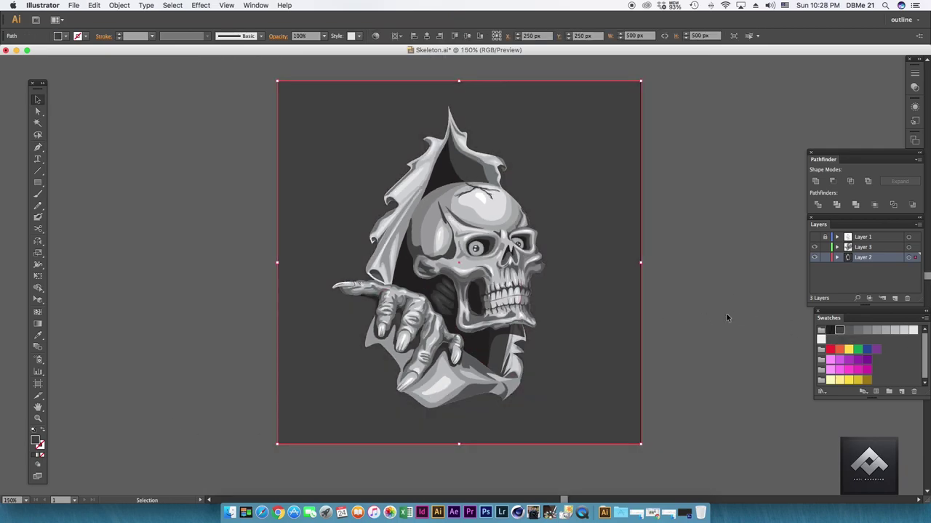
pyautogui.press('super+shift+a')
pyautogui.press('p')
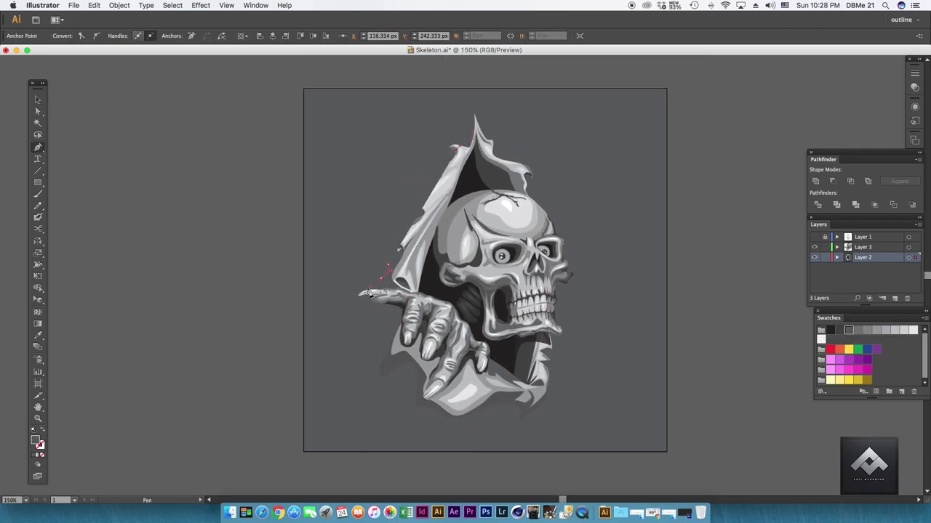
# - Trace a shadow path from the hand around the bottom of the torn paper at 80% opacity
pyautogui.click(370, 375)
pyautogui.click(416, 378)
pyautogui.click(413, 402)
pyautogui.click(430, 415)
pyautogui.click(459, 422)
pyautogui.moveTo(507, 401); pyautogui.dragTo(513, 422)
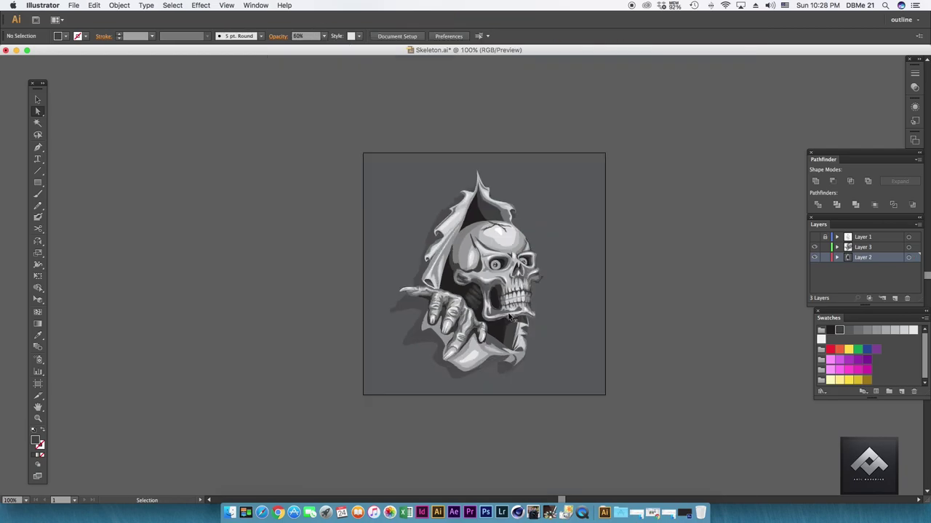
pyautogui.click(324, 36)
pyautogui.click(332, 129)
# - Check the shadow path's anchor points up close, then deselect it
pyautogui.scroll(2, 370, 341)
pyautogui.moveTo(370, 340); pyautogui.dragTo(391, 336)
pyautogui.click(394, 433)
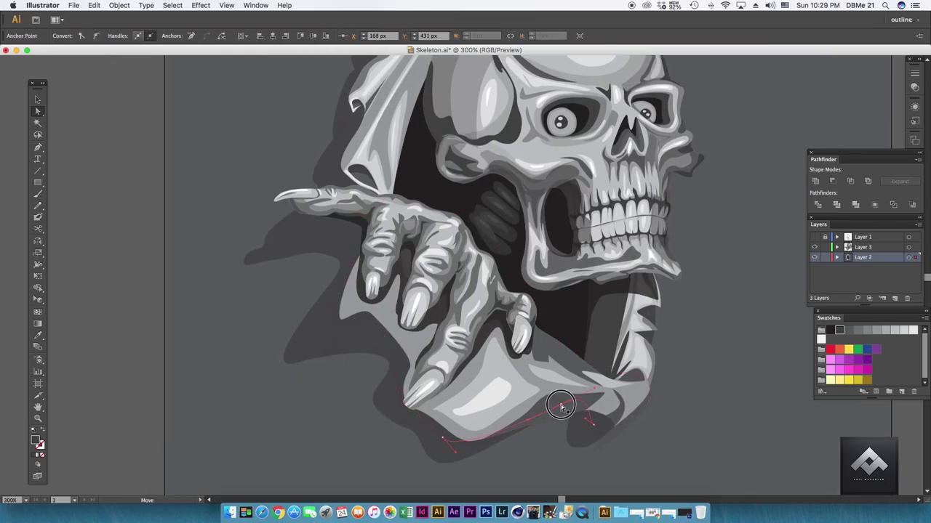
pyautogui.keyDown('alt'); pyautogui.click(572, 426); pyautogui.keyUp('alt')
pyautogui.hotkey('ctrl', 'shift', 'a')
pyautogui.hotkey('ctrl', '0')
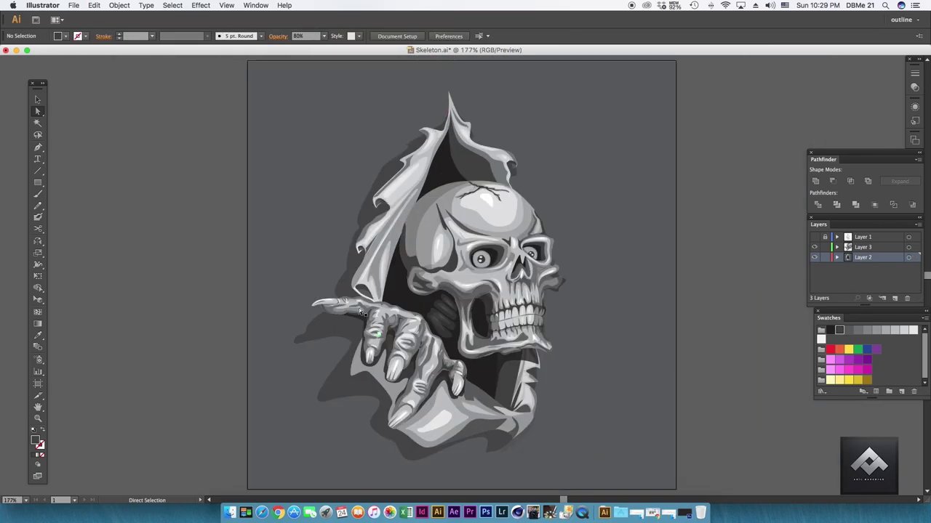
pyautogui.hotkey('ctrl', 'shift', 'a')
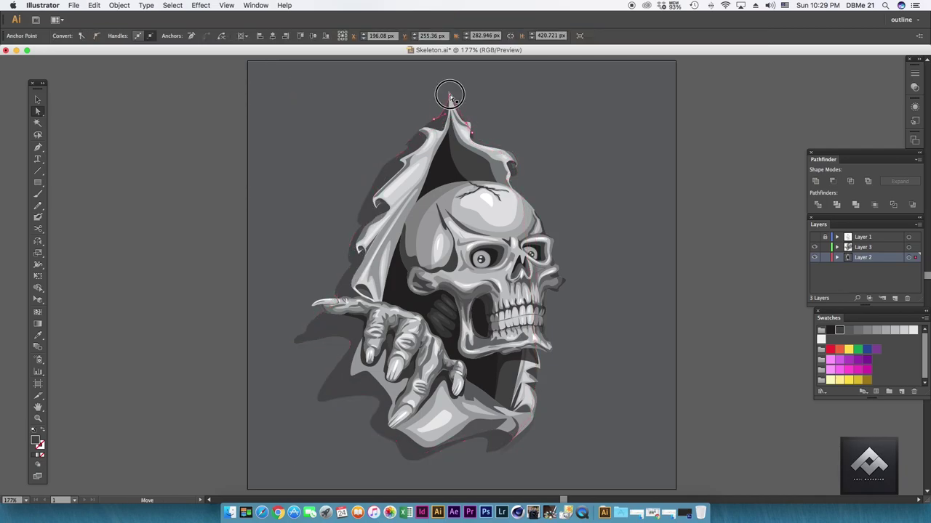
# - Preview the finished skull artwork at several zoom levels and in full screen mode
pyautogui.hotkey('ctrl', '-')
pyautogui.hotkey('ctrl', '-')
pyautogui.hotkey('ctrl', '+')
pyautogui.hotkey('ctrl', '+')
pyautogui.hotkey('ctrl', '-')
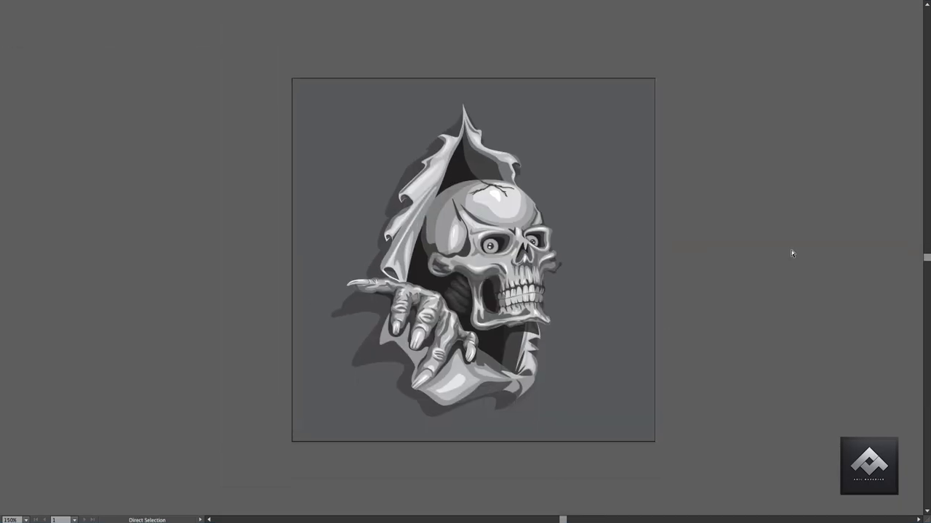
pyautogui.hotkey('ctrl', '-')
pyautogui.hotkey('ctrl', '+')
pyautogui.hotkey('ctrl', '+')
pyautogui.press('f')
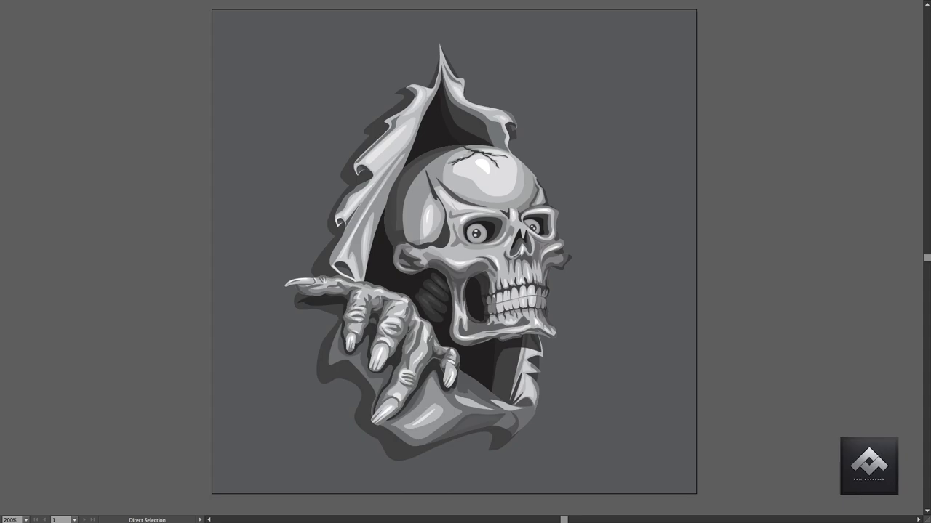